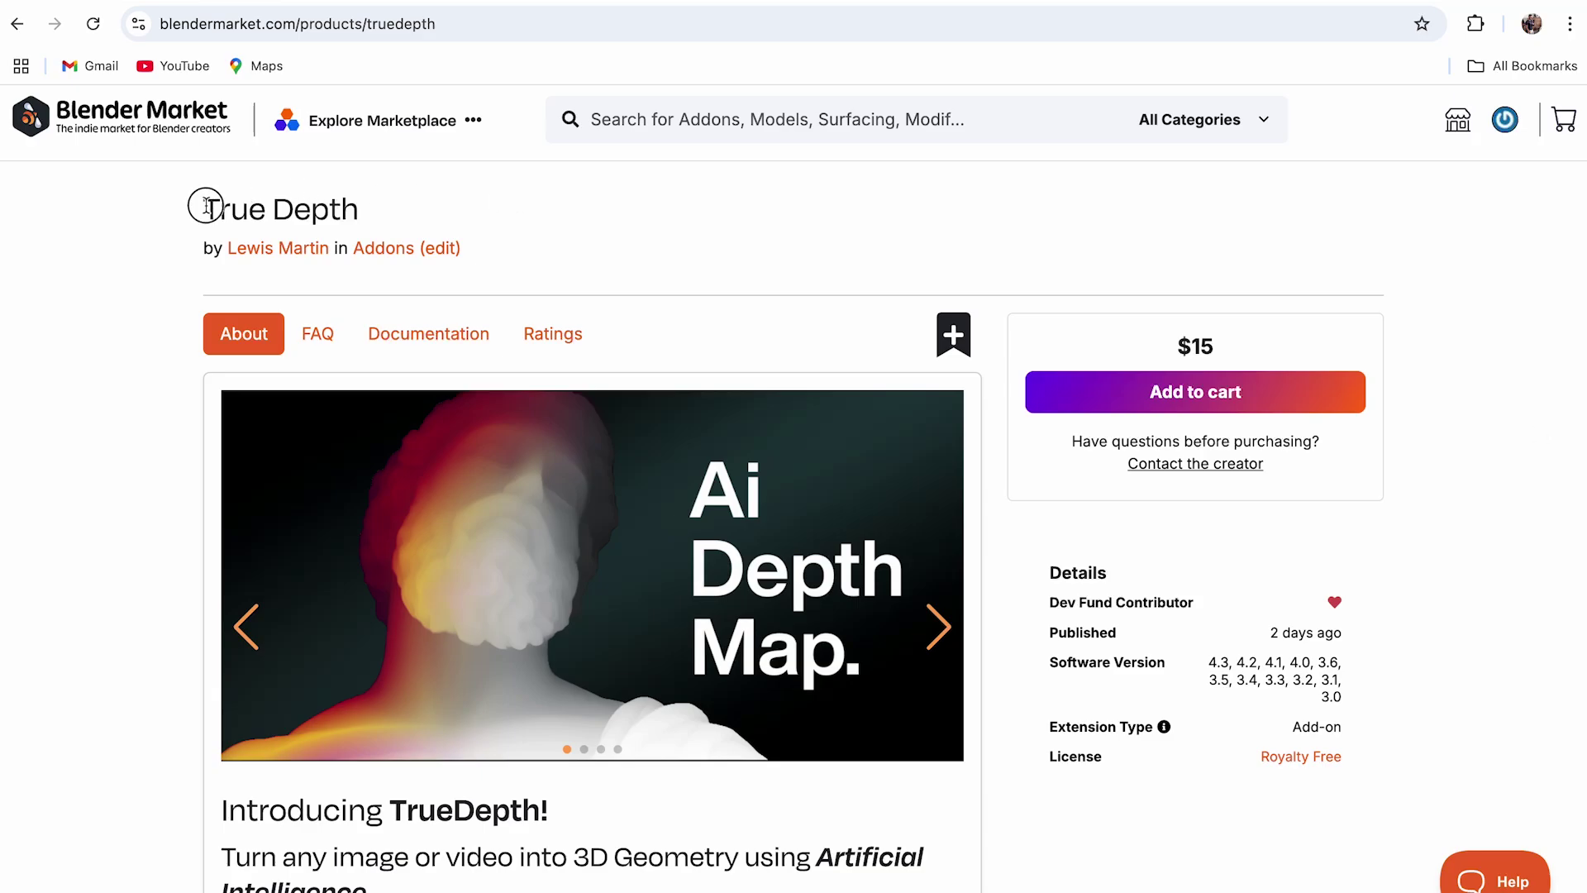
left_click_drag(198, 206, 445, 212)
left_click(640, 273)
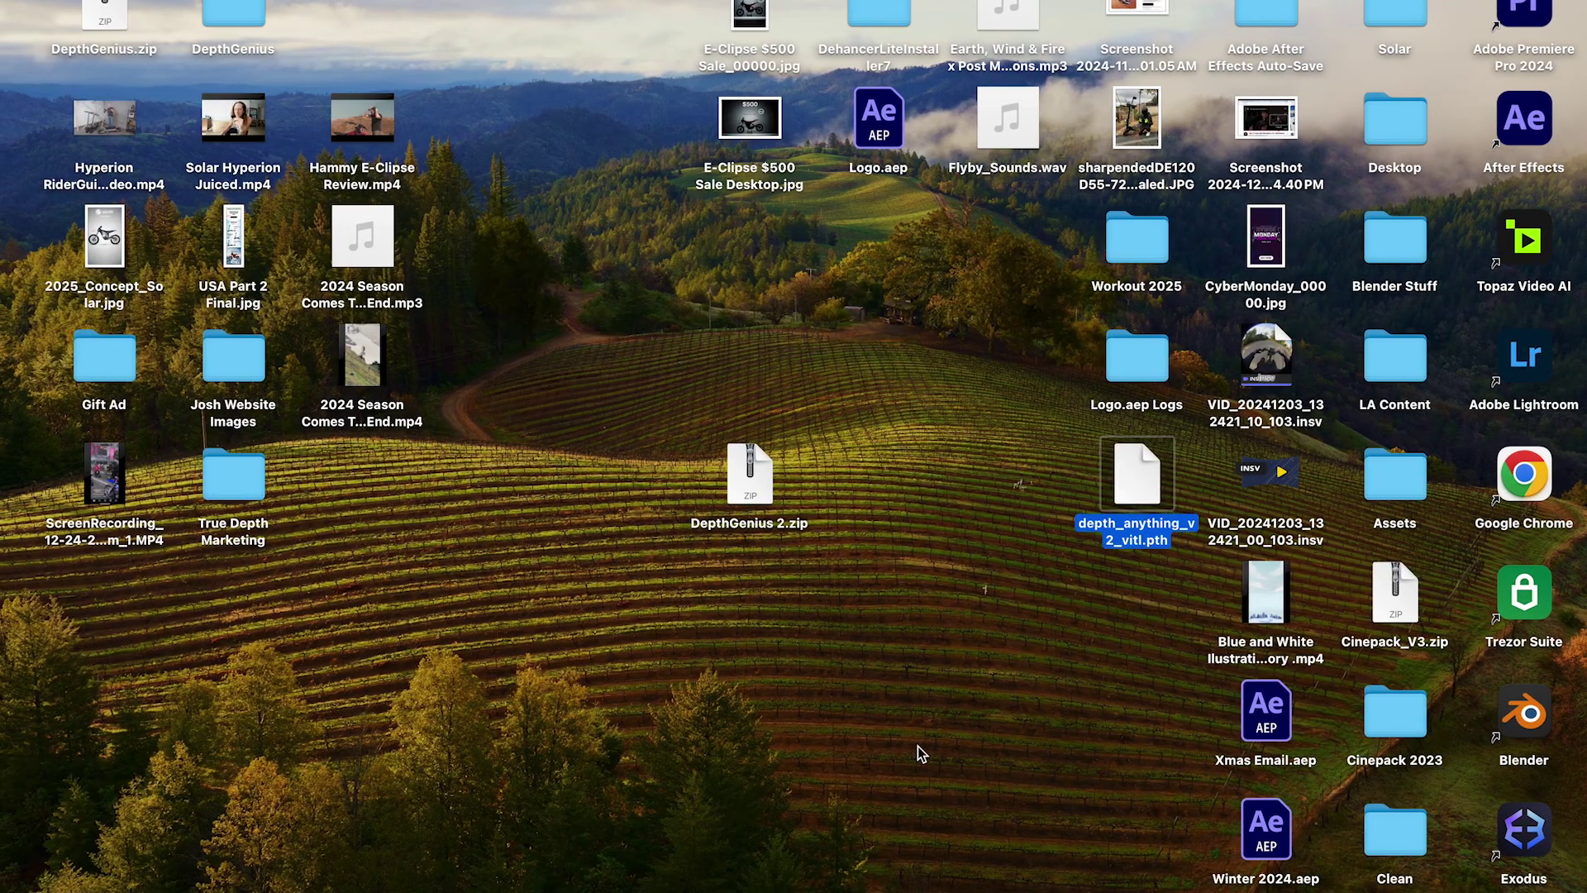
left_click(749, 471)
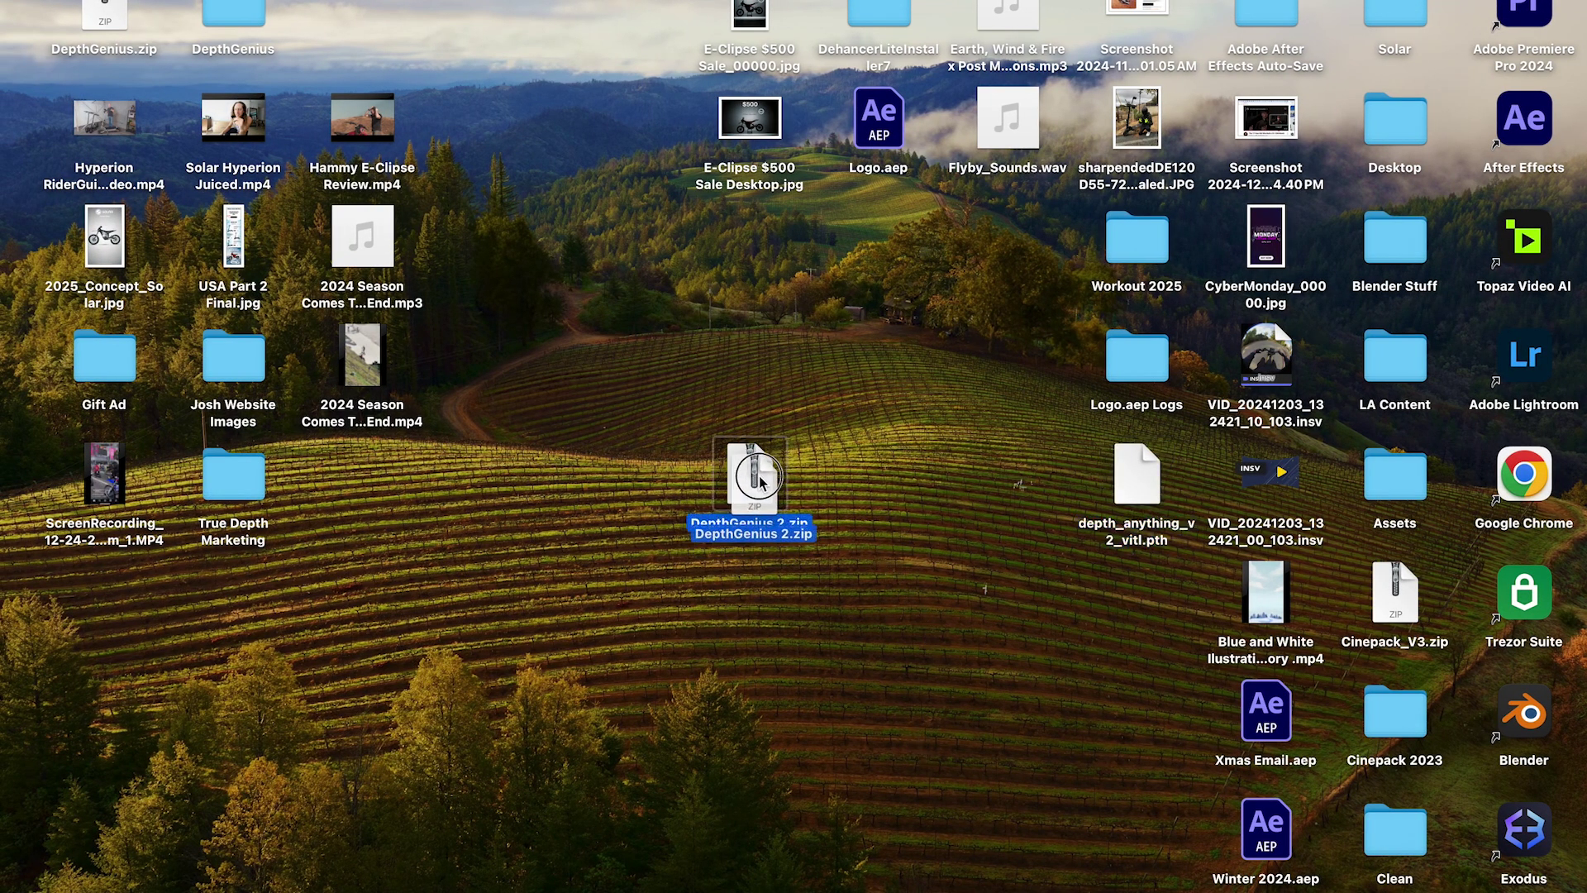
left_click_drag(754, 478, 749, 473)
left_click(872, 511)
- Switch to Blender, dismiss the splash screen and open the add-on preferences
mouse_move(1098, 890)
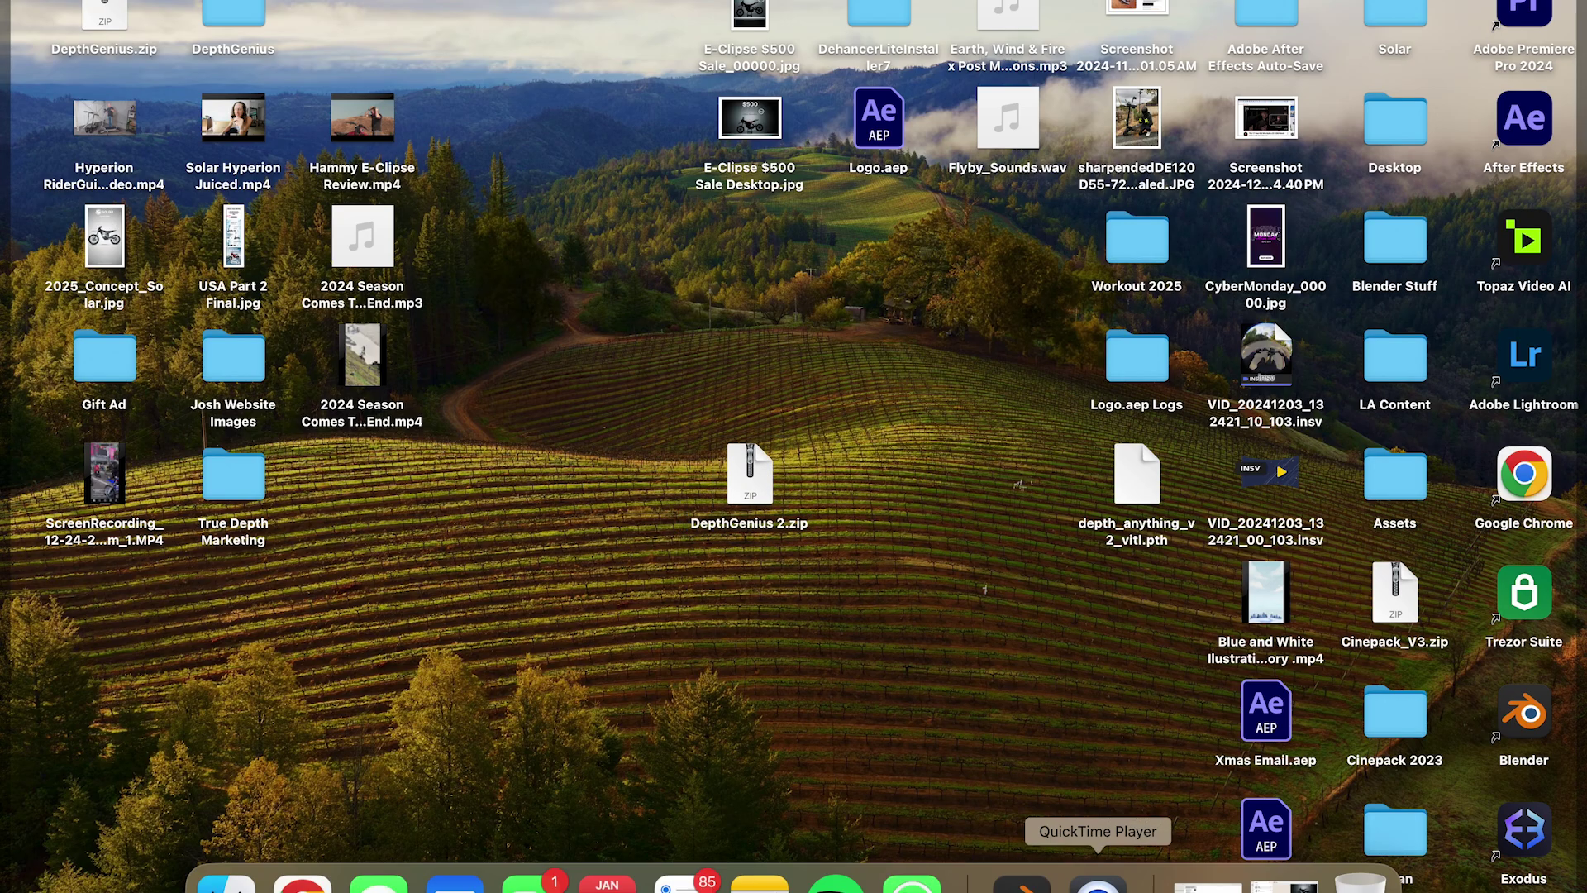
left_click(1022, 883)
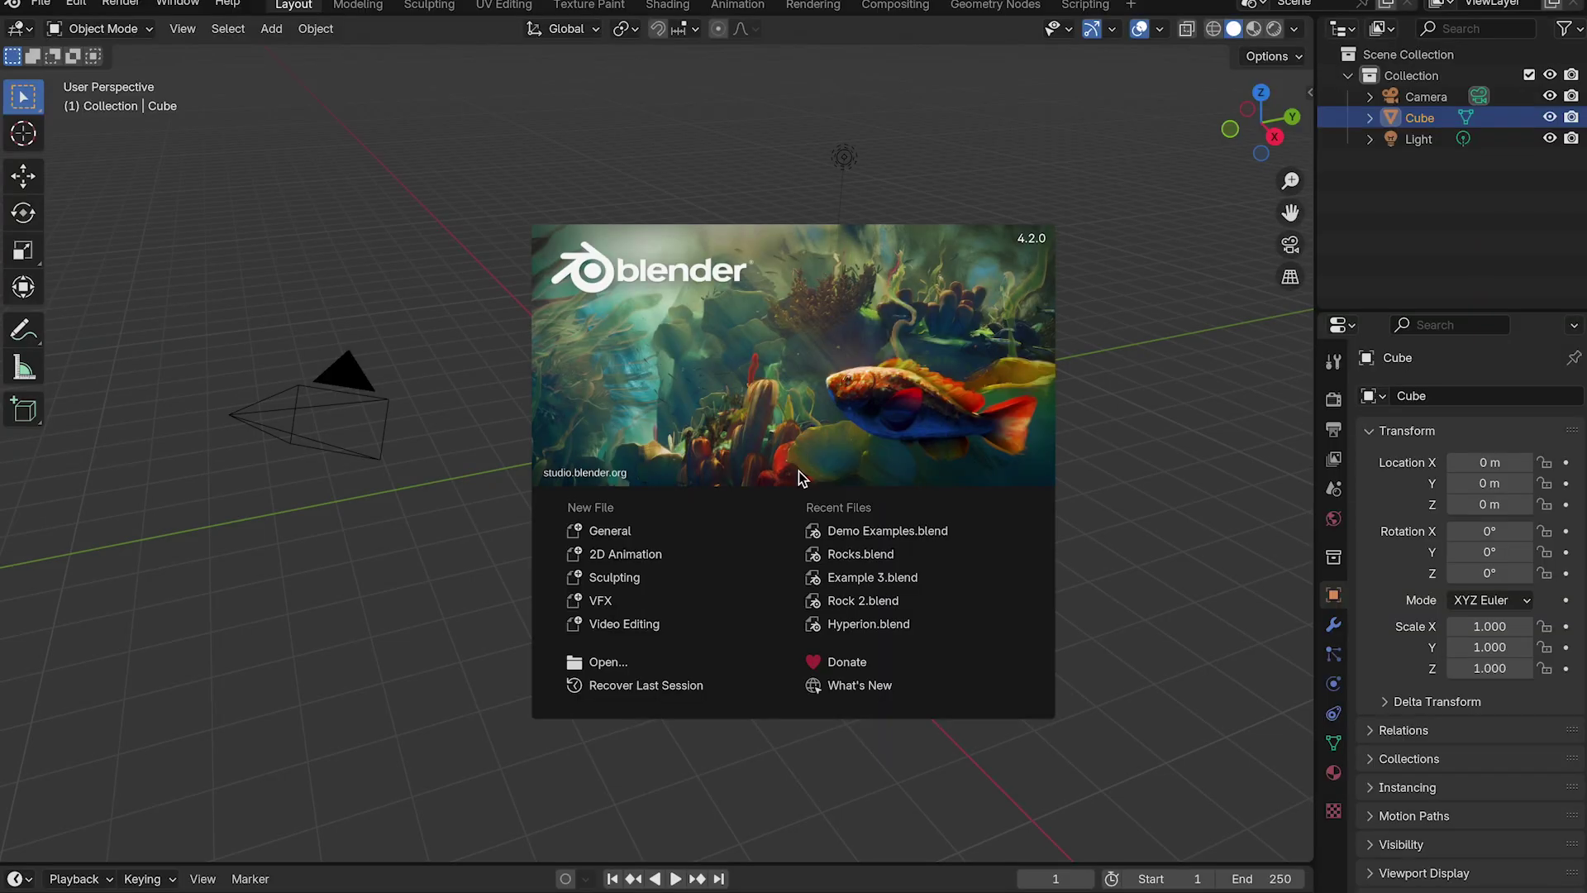
left_click(431, 267)
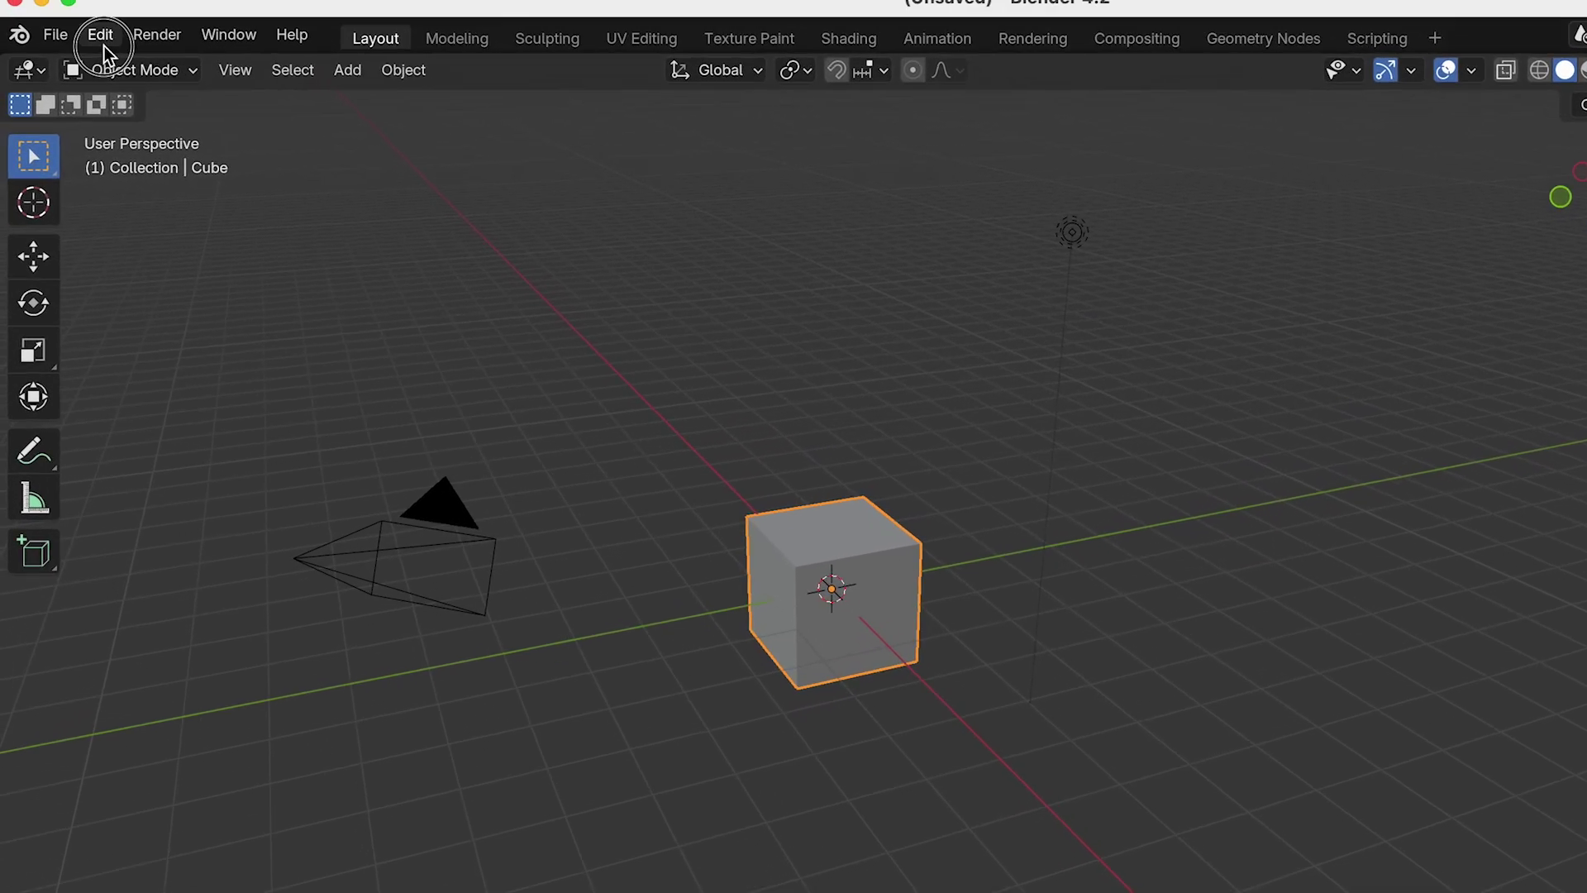
left_click(103, 36)
left_click(198, 464)
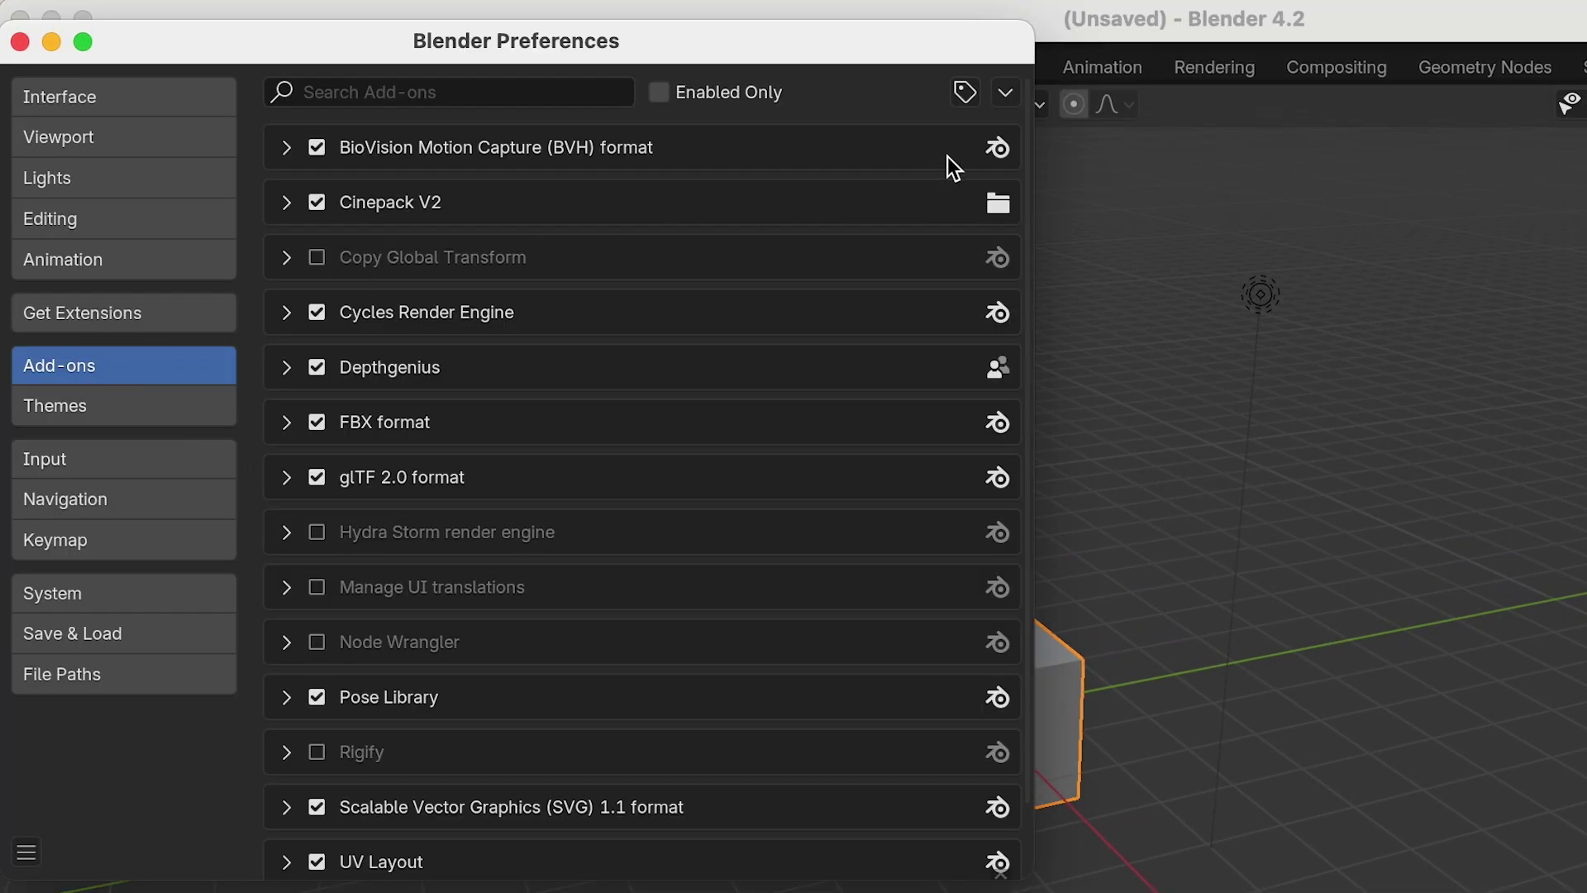
- Install the DepthGenius 2.zip add-on from the Desktop folder on disk
left_click(1006, 94)
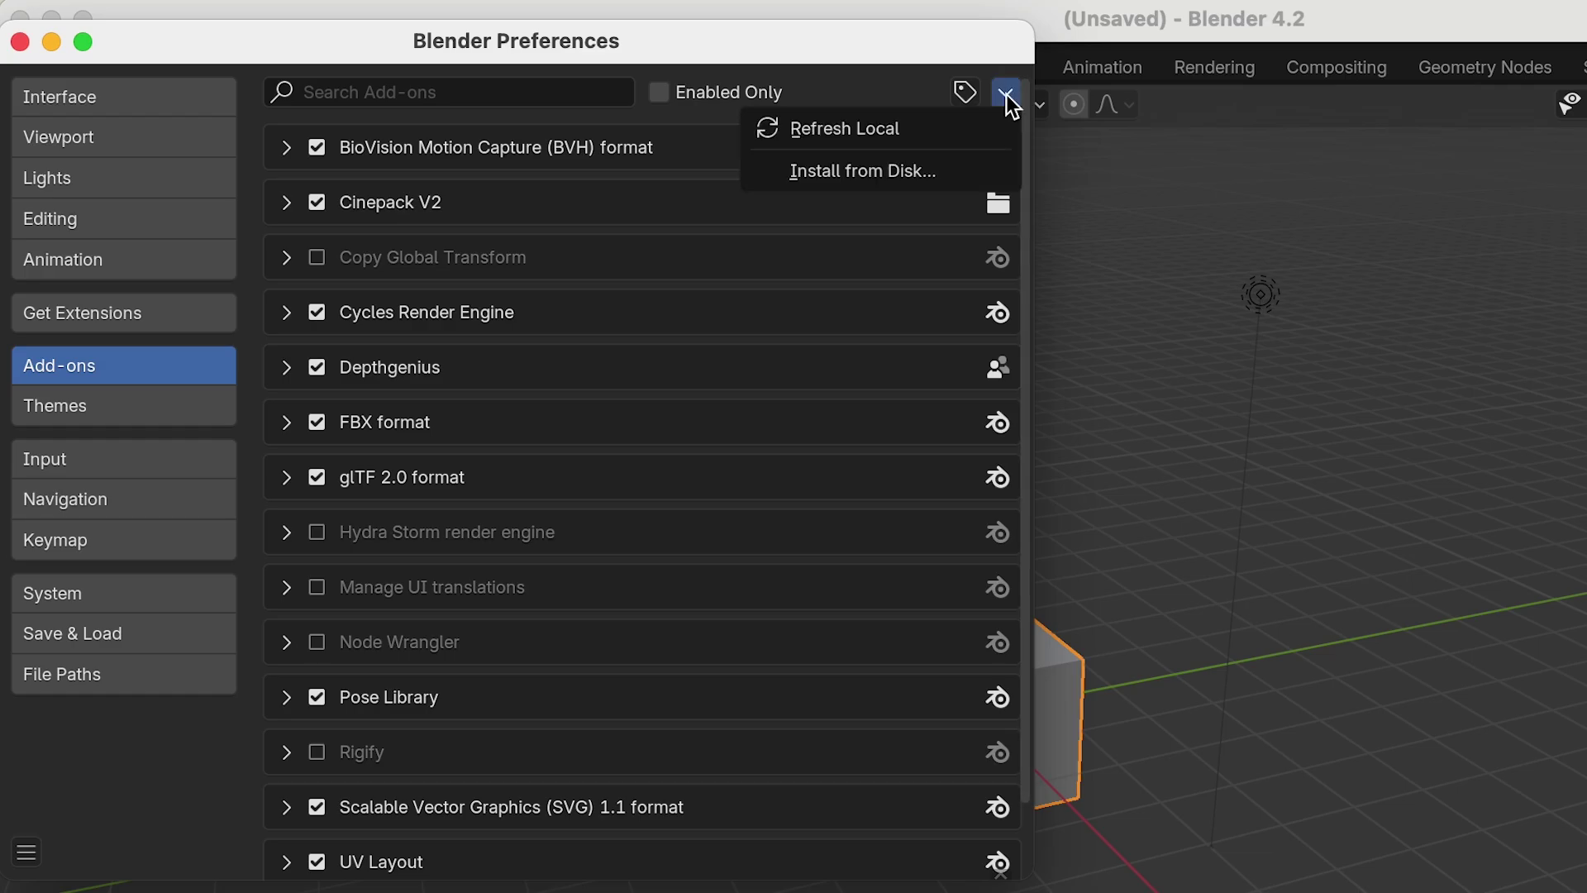
left_click(852, 179)
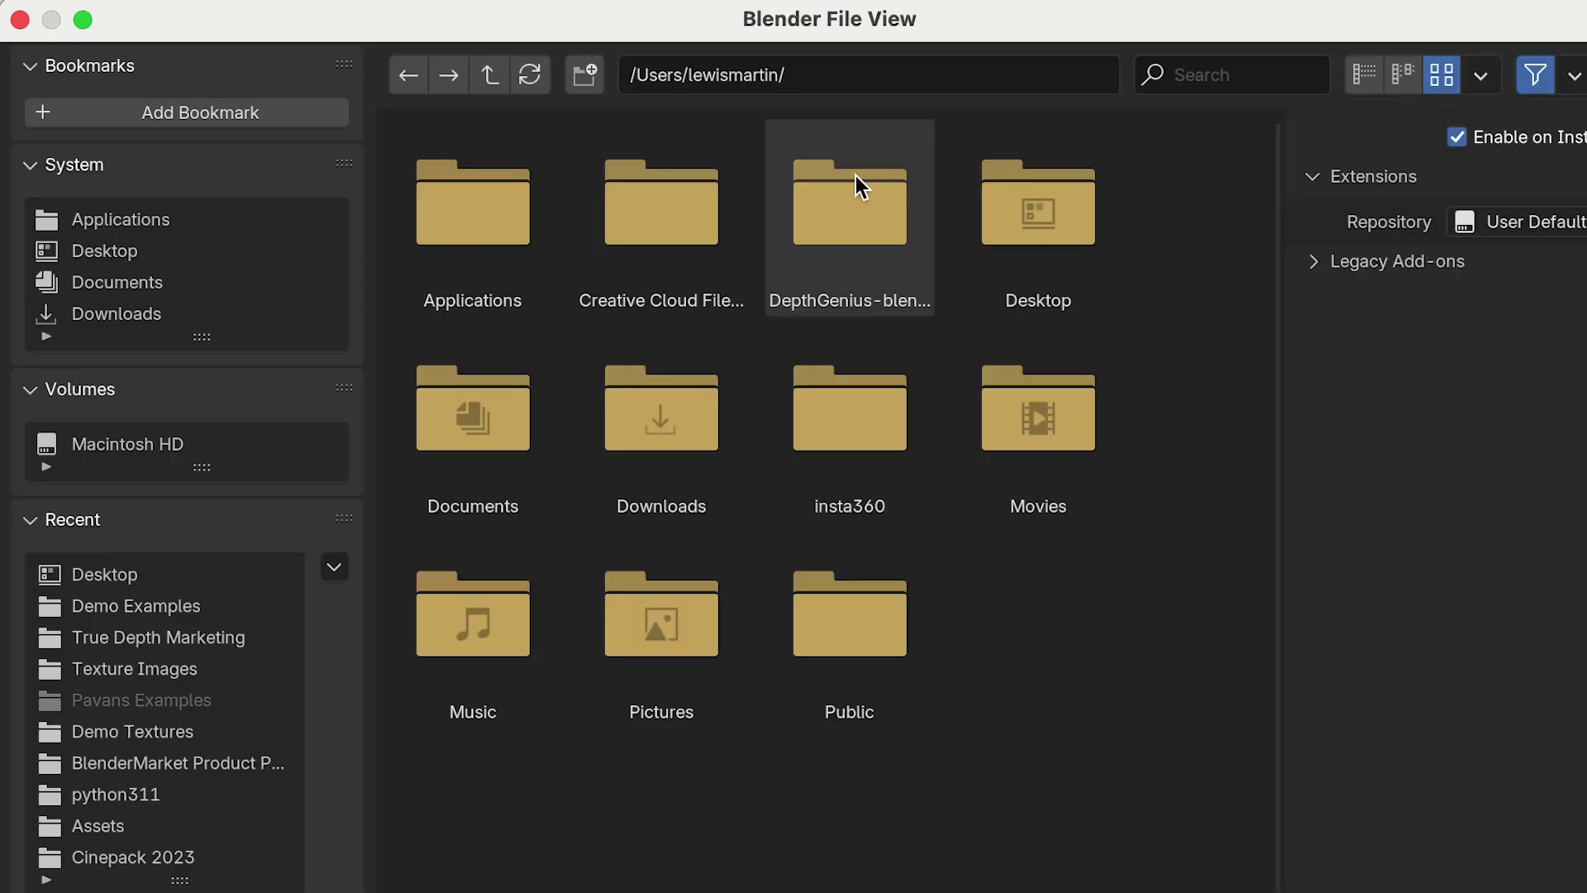
left_click(97, 256)
scroll(786, 455, "down", 10)
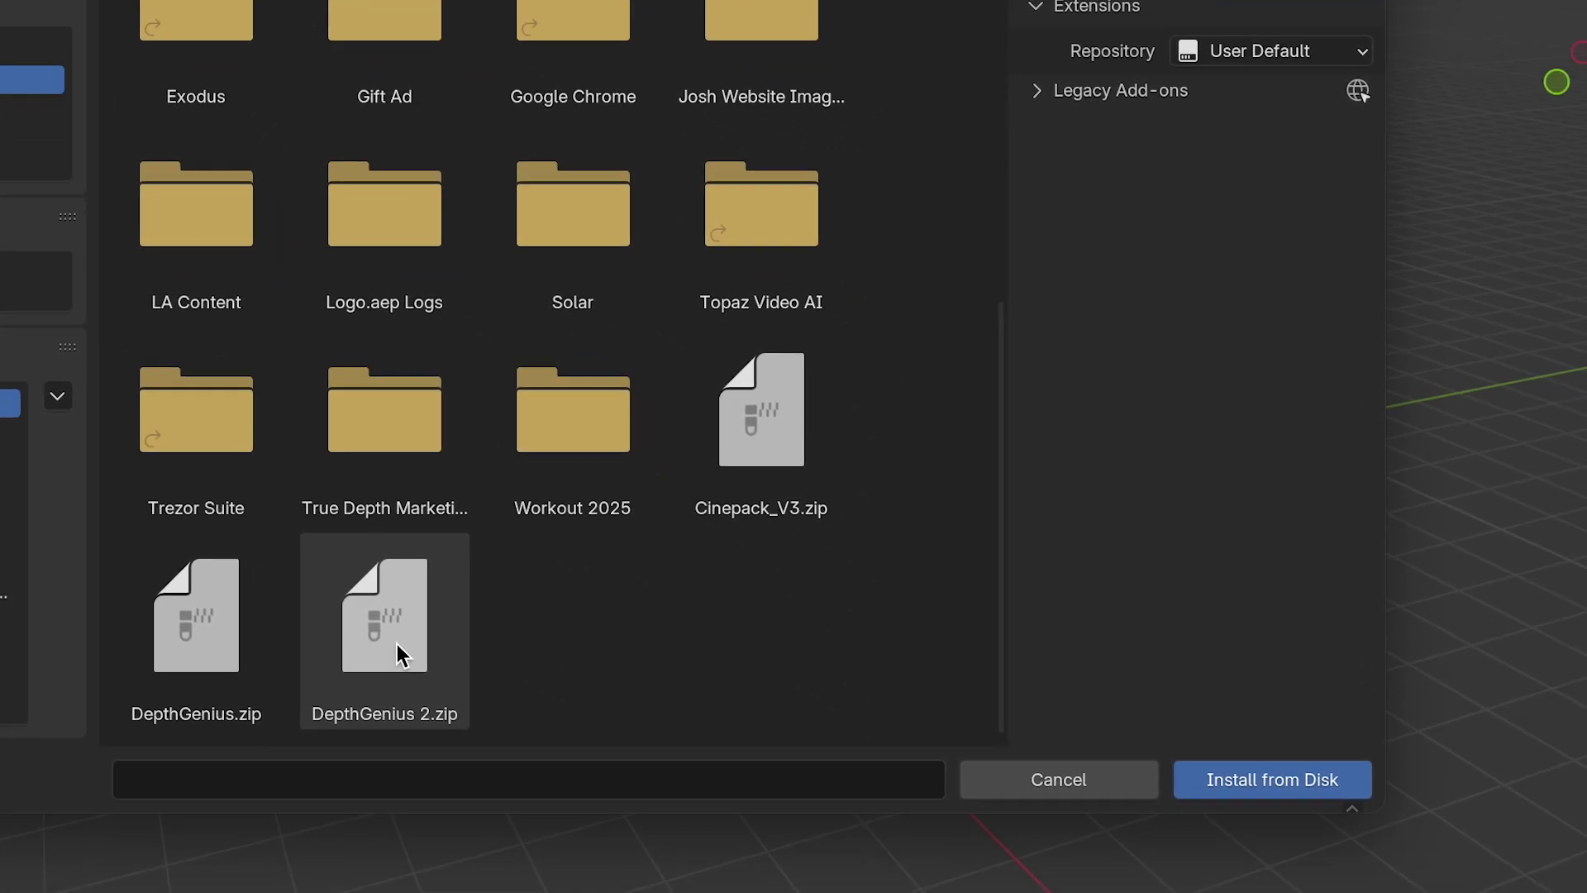
left_click(667, 812)
left_click(1229, 733)
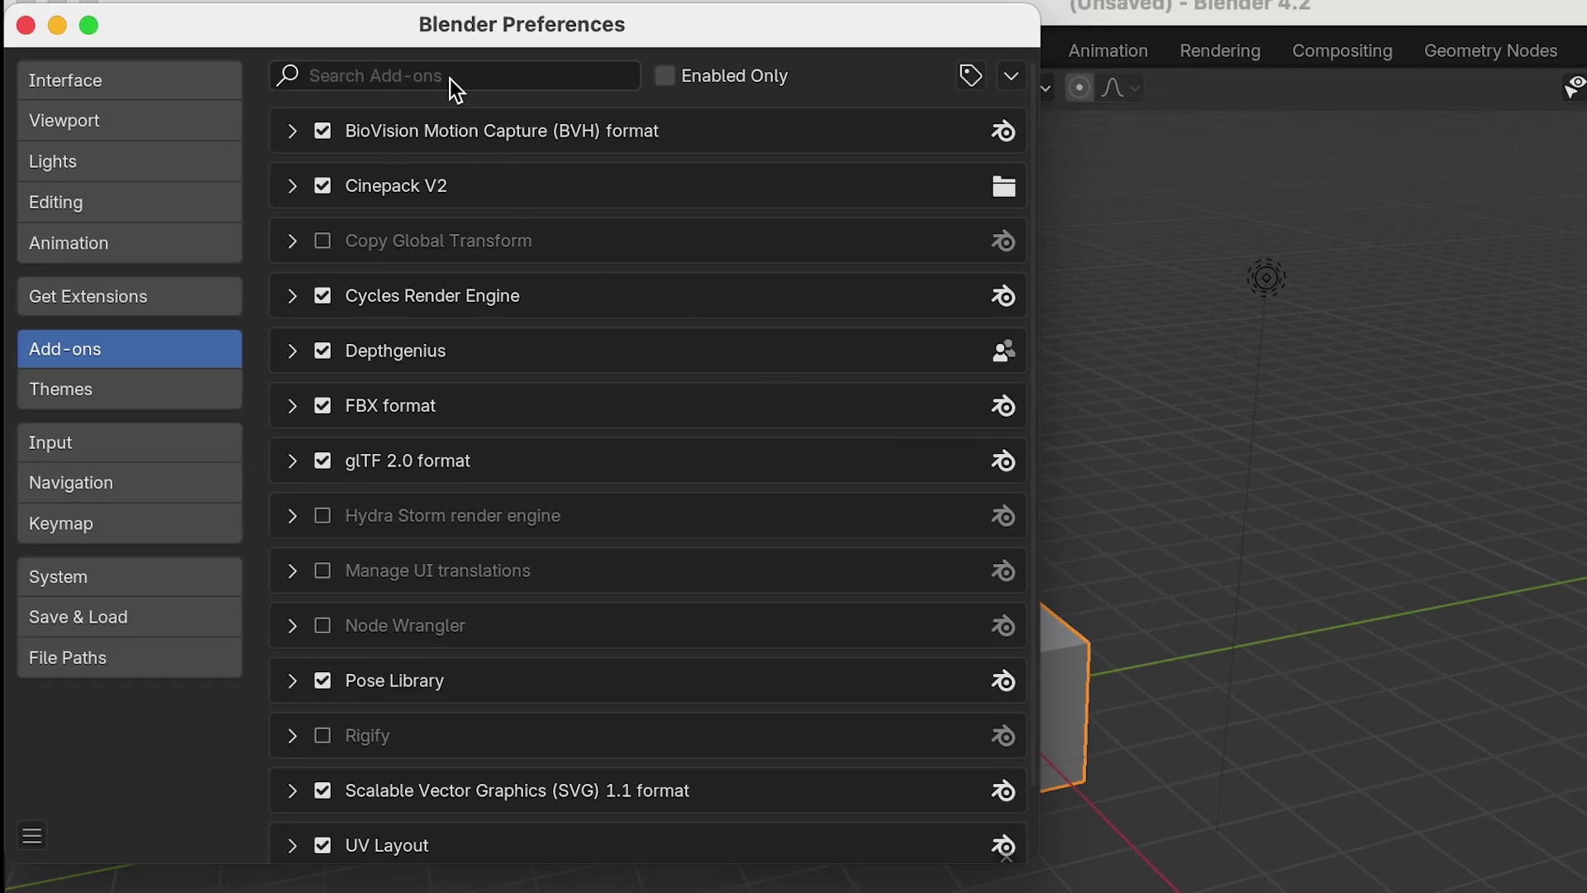
- Filter the add-ons by "depth" and expand the Depthgenius entry's details
left_click(450, 78)
type("depth")
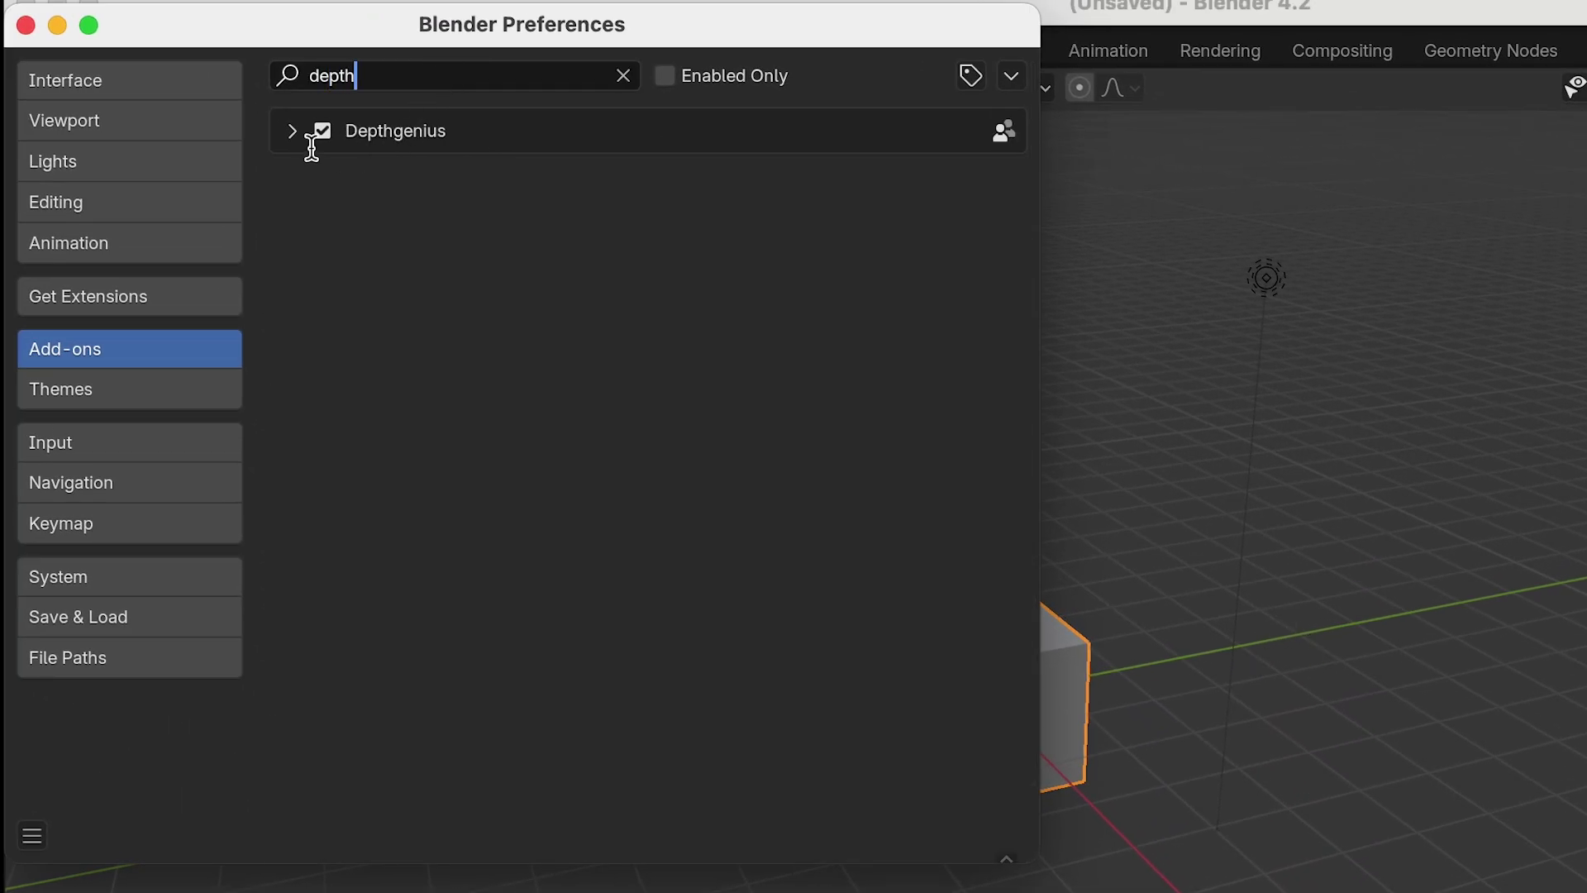
left_click(290, 133)
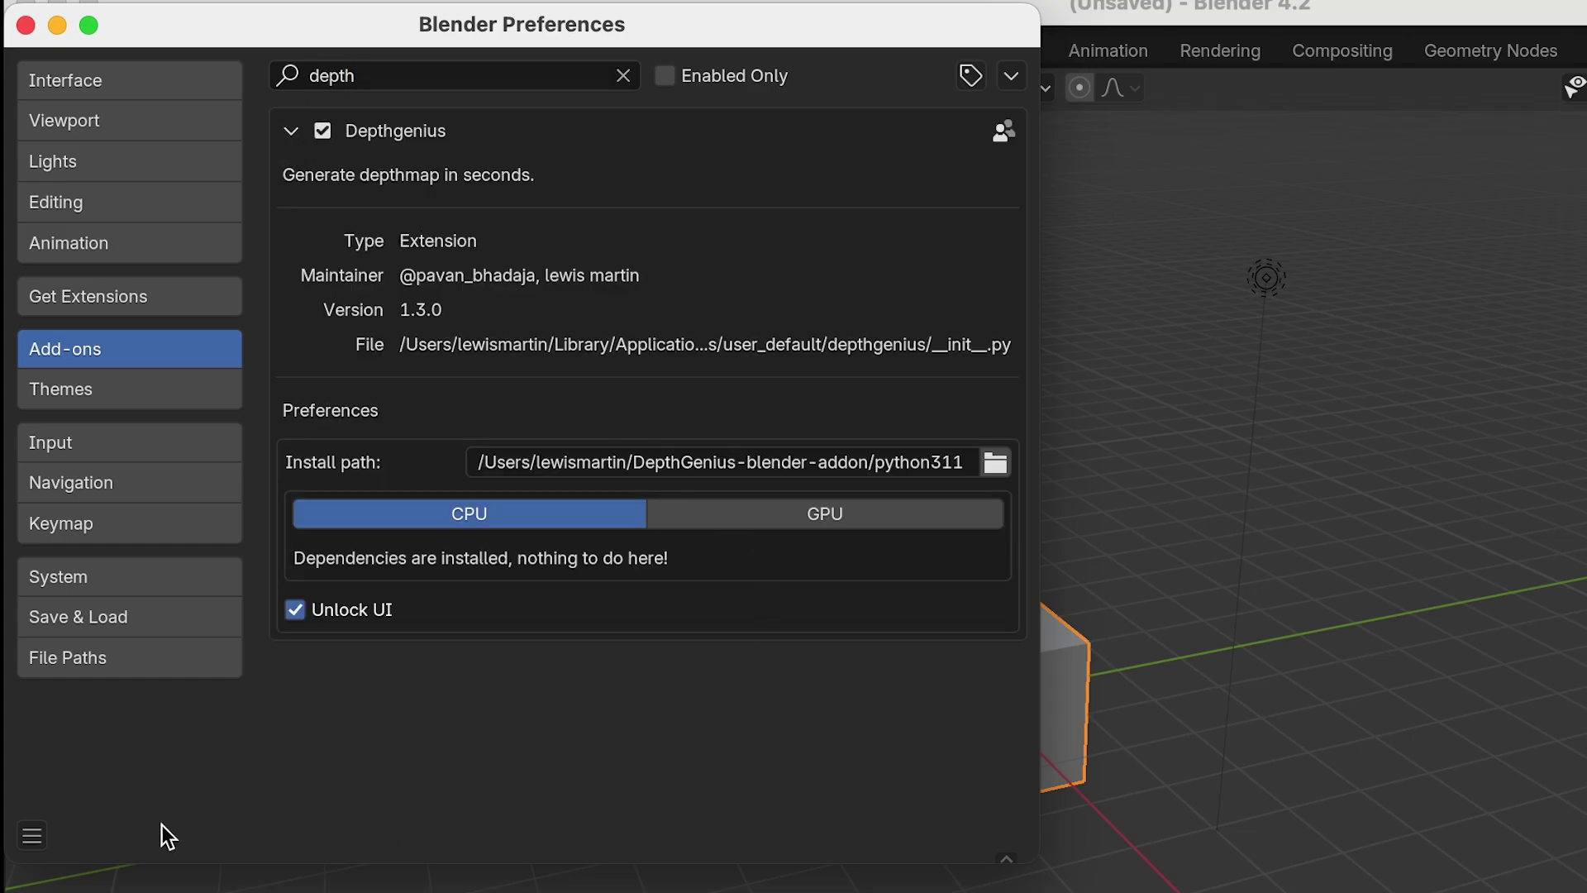
- Save the current preferences and close the preferences window
left_click(32, 835)
left_click(141, 737)
left_click(26, 26)
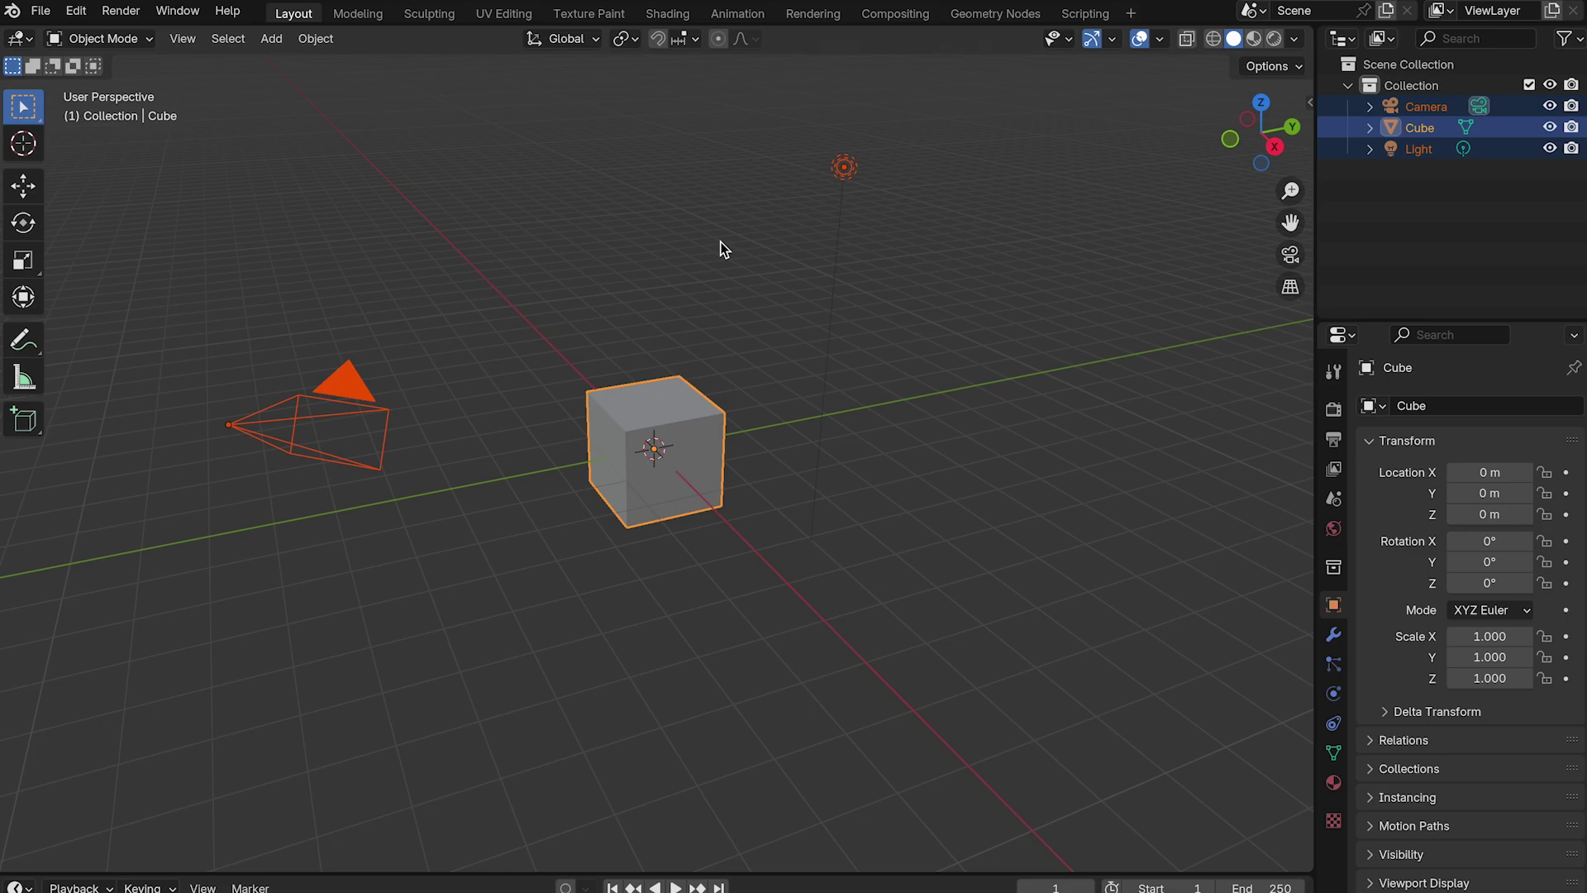
- Delete the default camera, cube and light, and show the DepthGenius panel in the viewport sidebar
key("x")
left_click(726, 241)
key("n")
left_click(1303, 289)
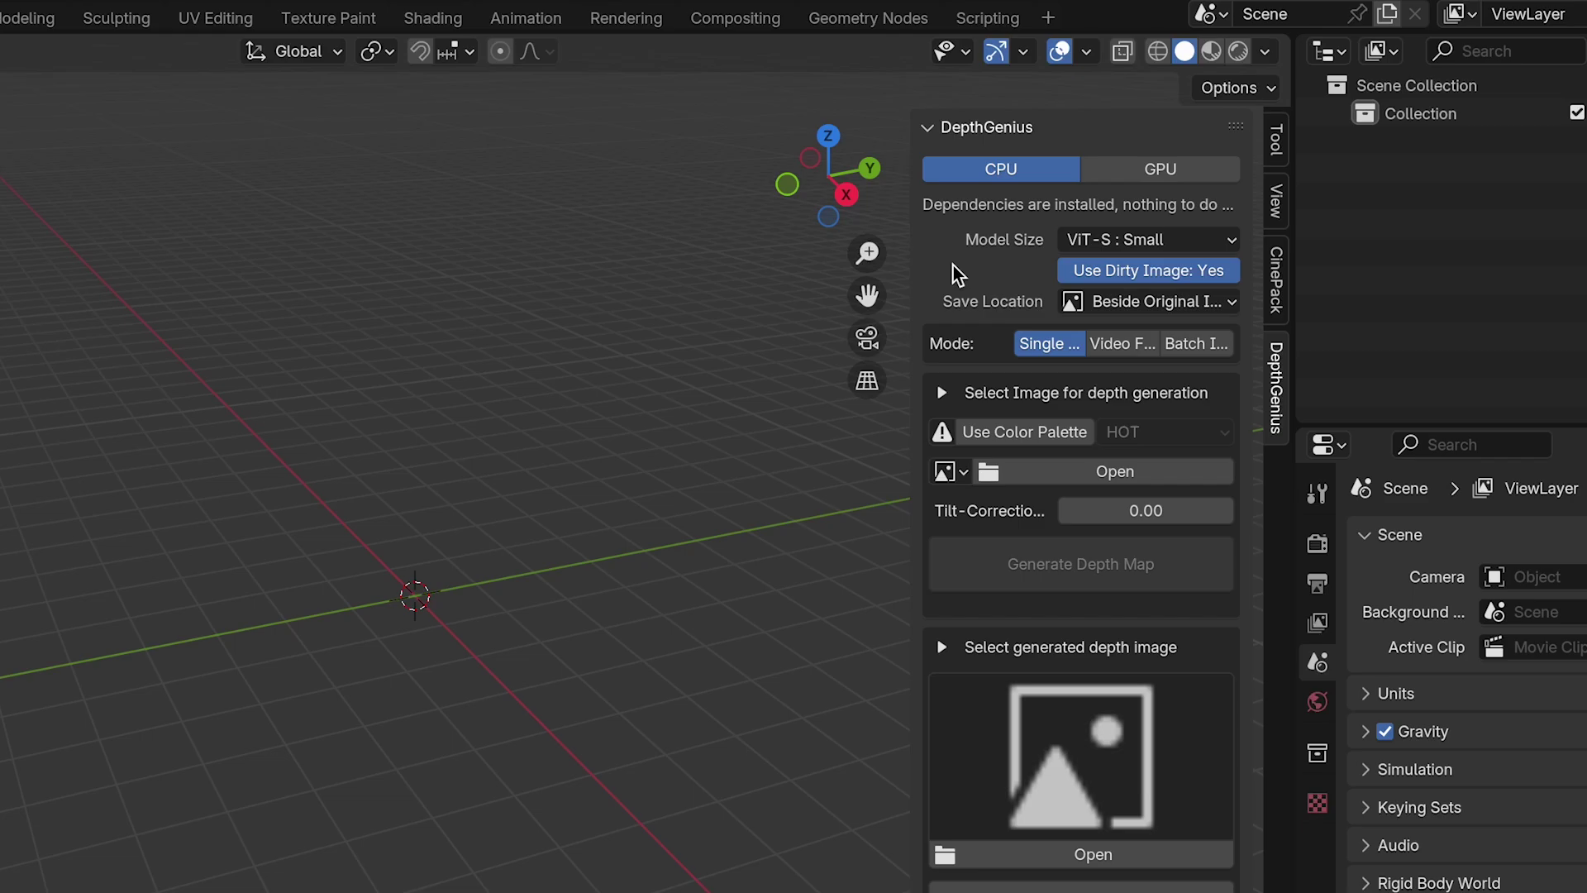
- Set the DepthGenius model size to ViT-L : Large and open the web page for downloading that model
left_click(1151, 241)
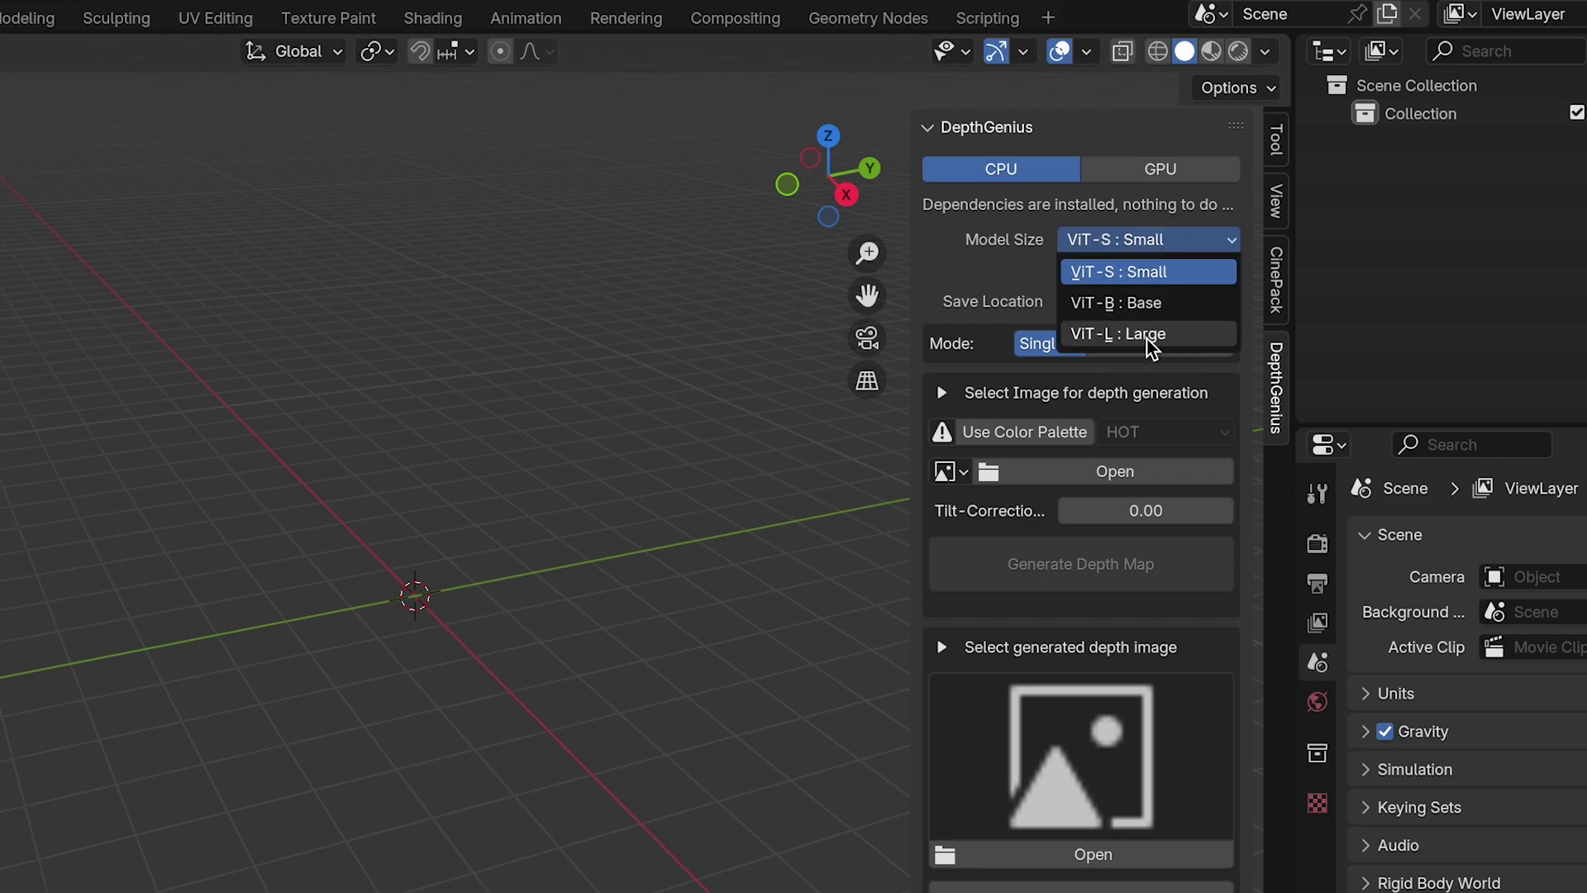
left_click(1153, 240)
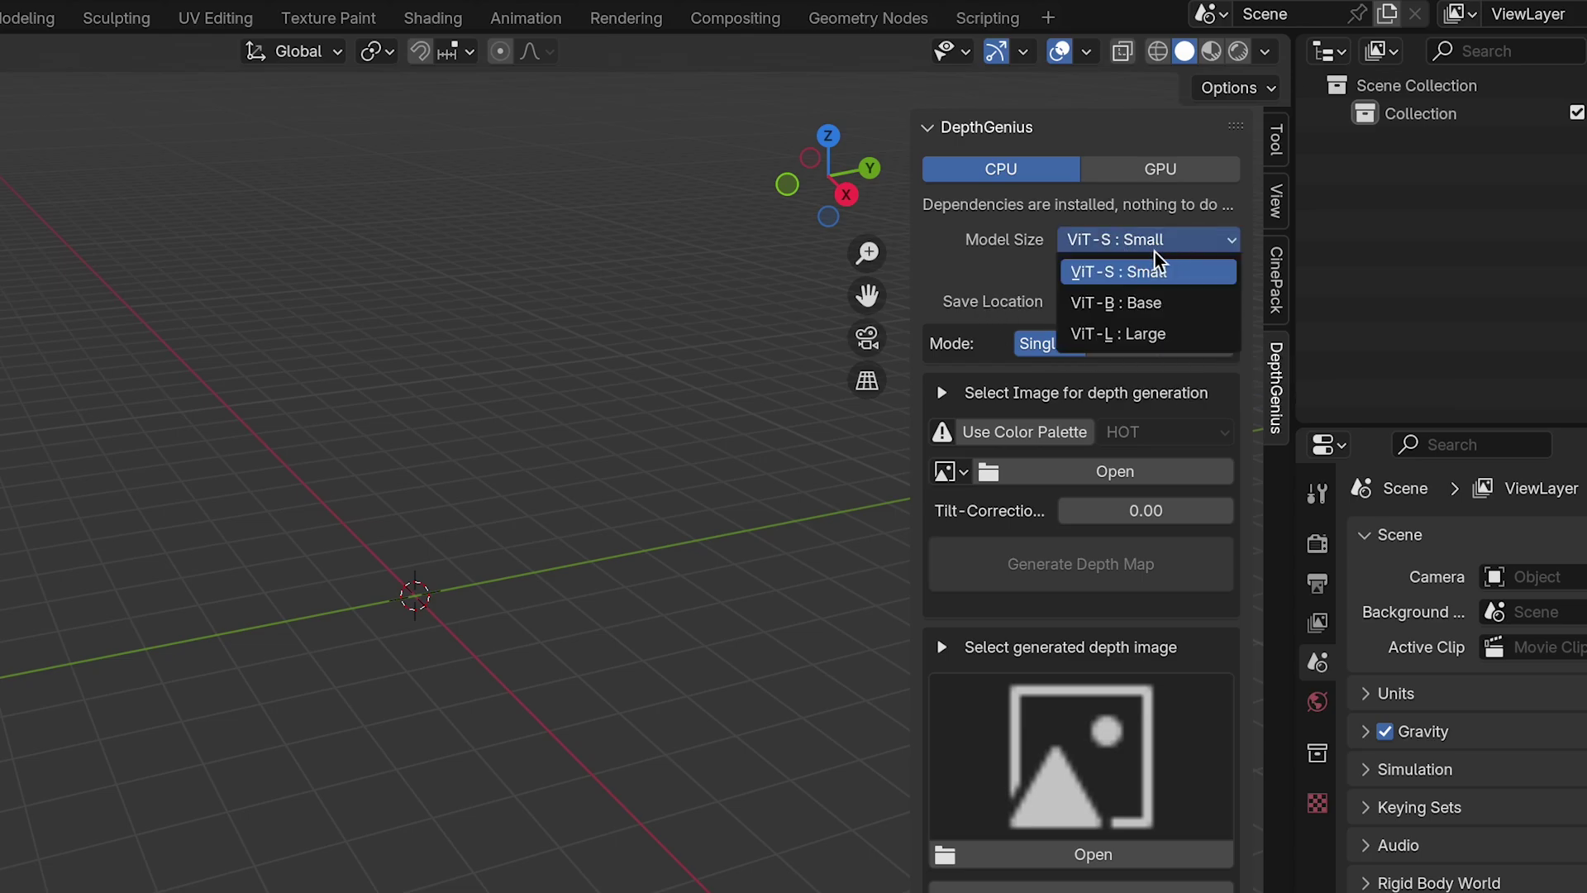
left_click(1143, 332)
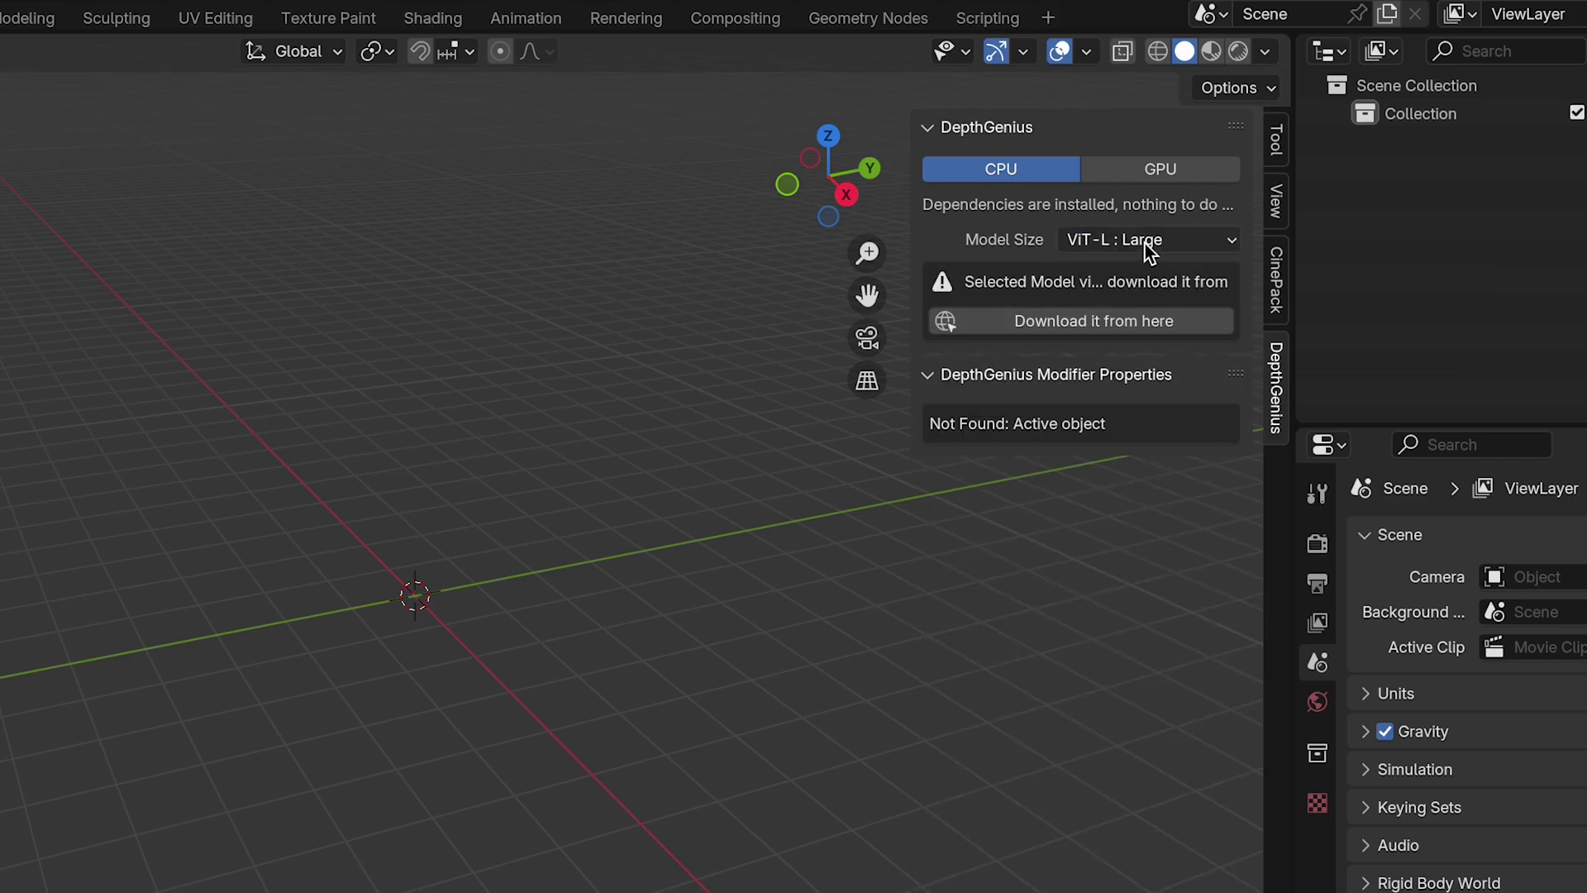
left_click(1083, 331)
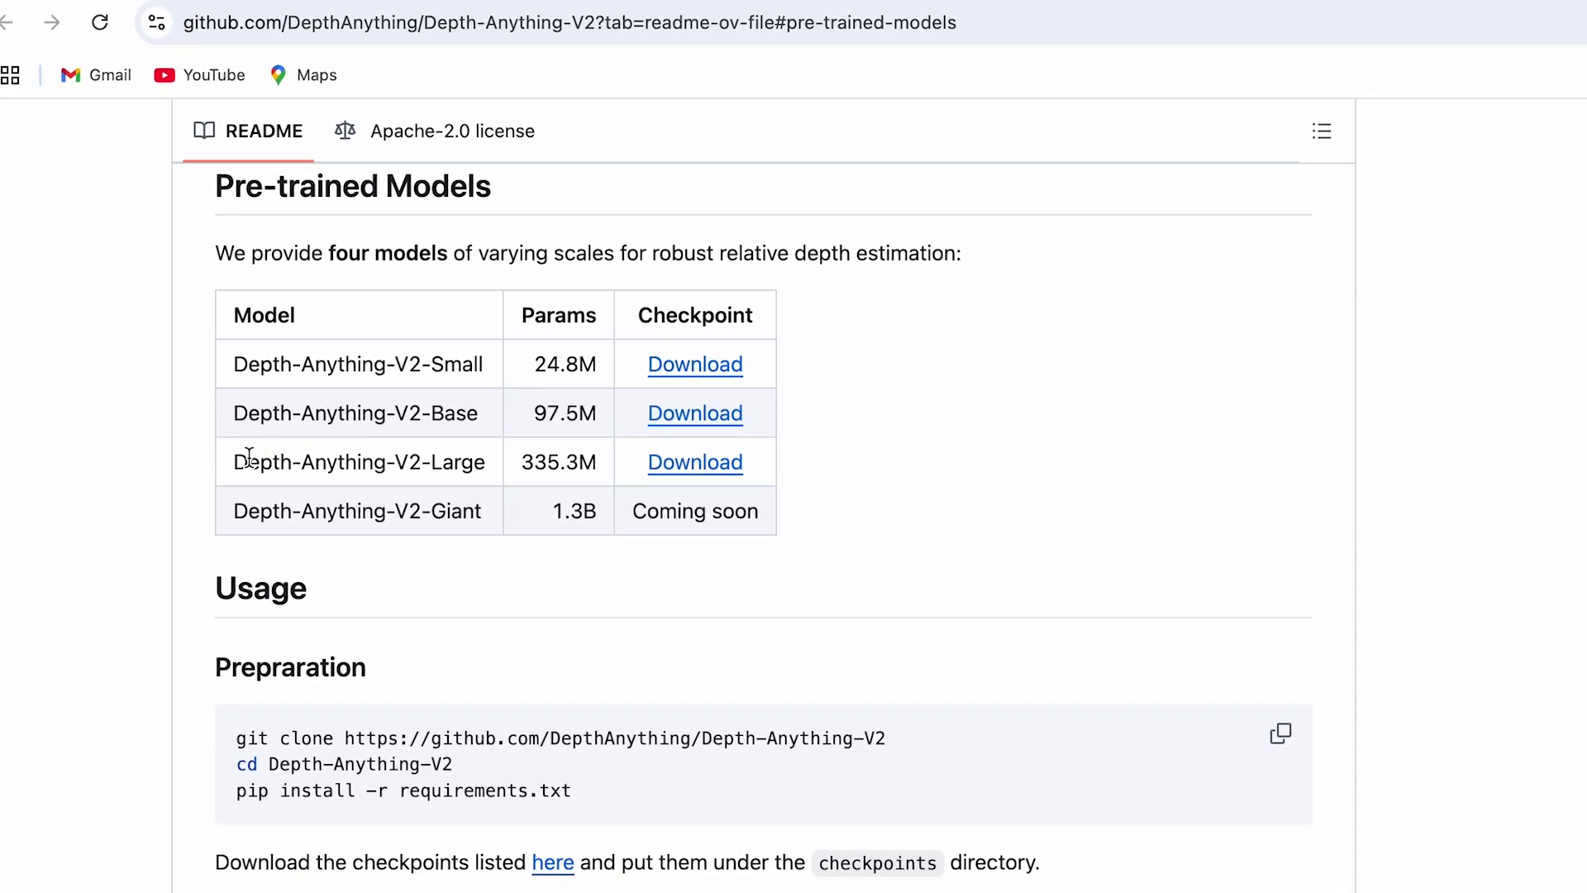
- Compare the Small, Base and Large Depth-Anything-V2 models and their download options in the Pre-trained Models table
left_click_drag(239, 461, 787, 465)
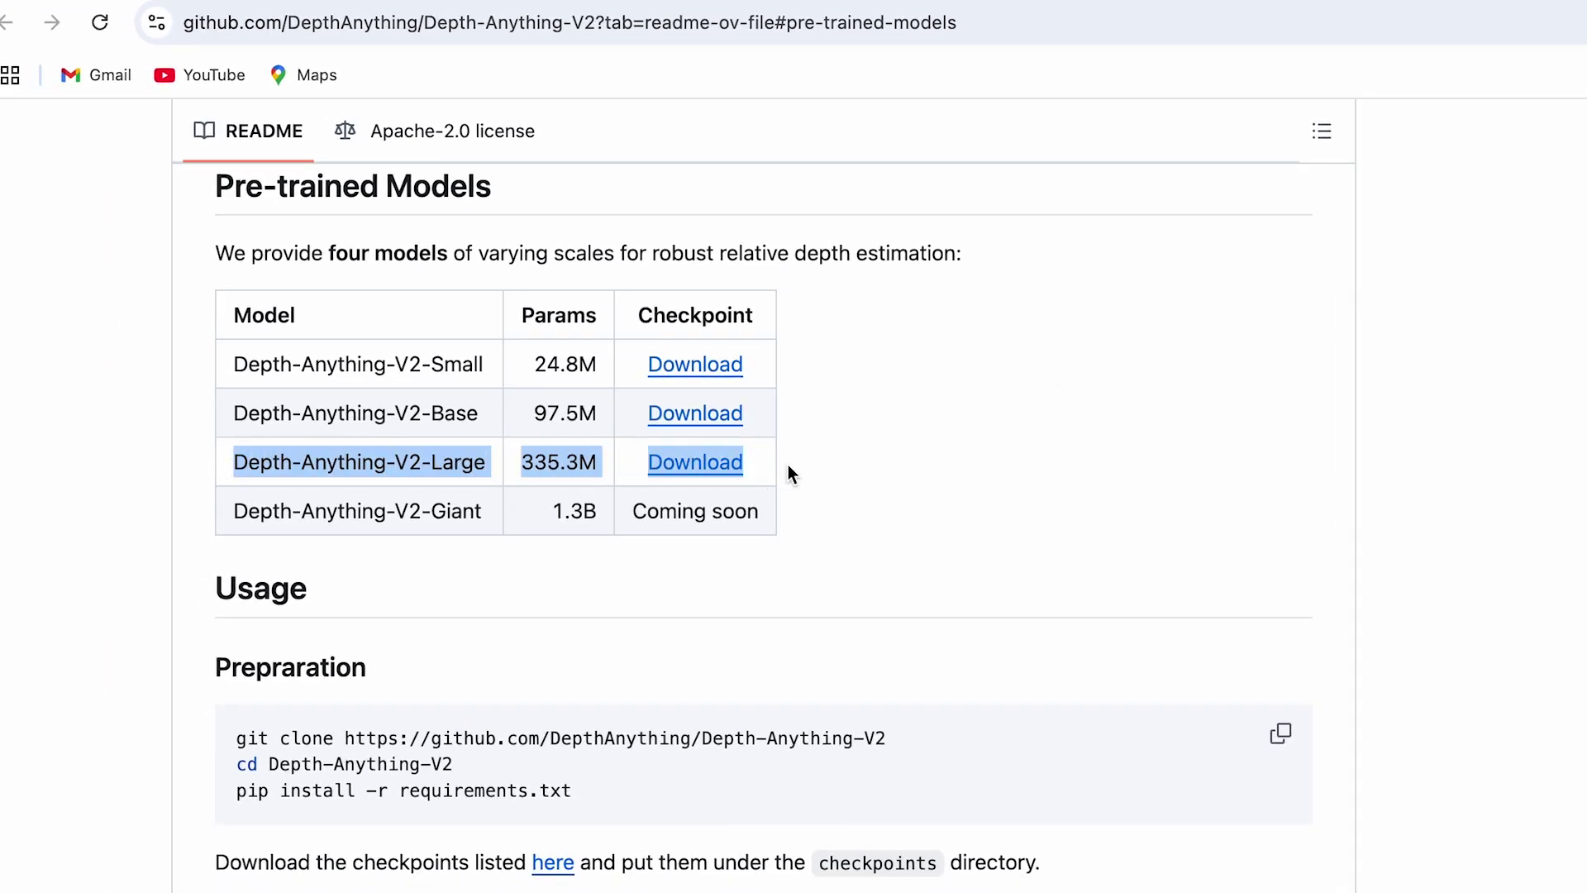
left_click(451, 470)
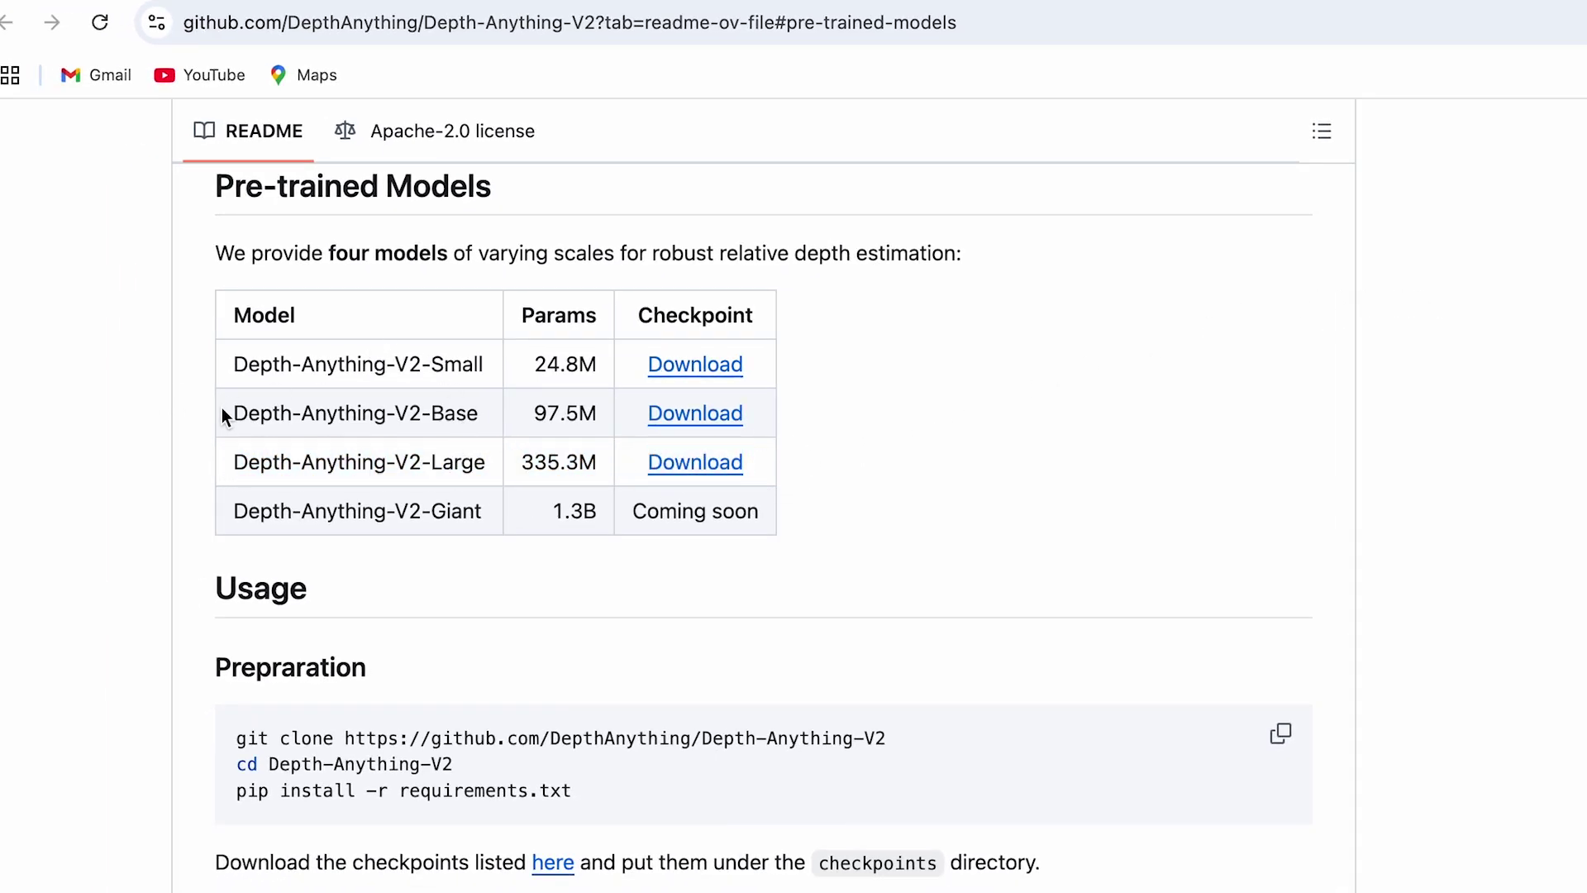
scroll(221, 409, "up", 1)
left_click_drag(232, 418, 493, 423)
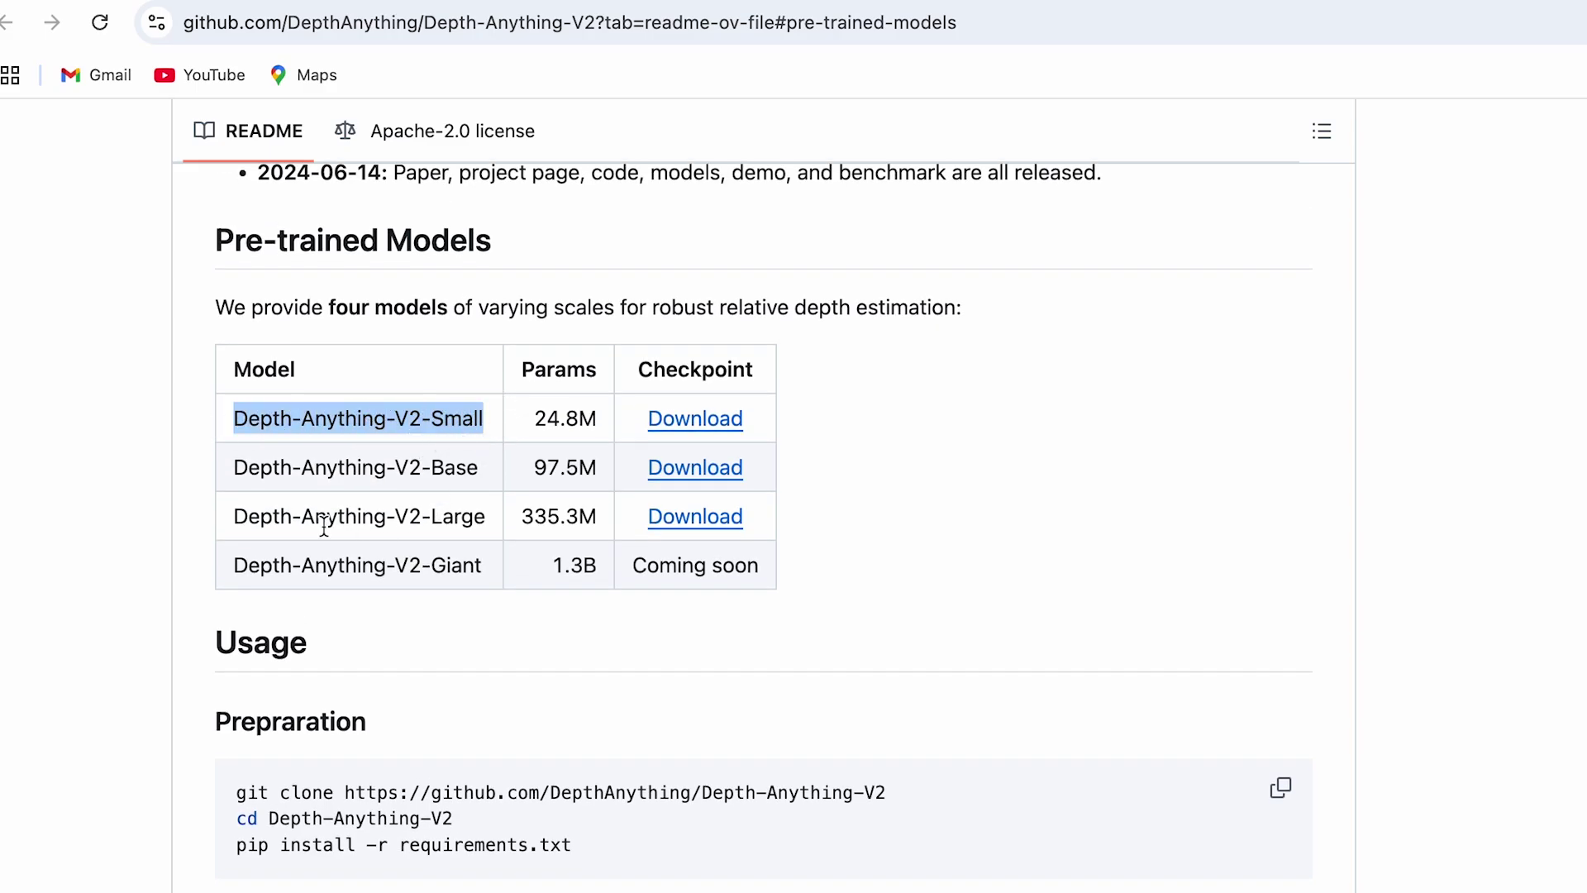
left_click_drag(241, 516, 488, 515)
left_click_drag(561, 420, 177, 425)
left_click_drag(593, 516, 137, 519)
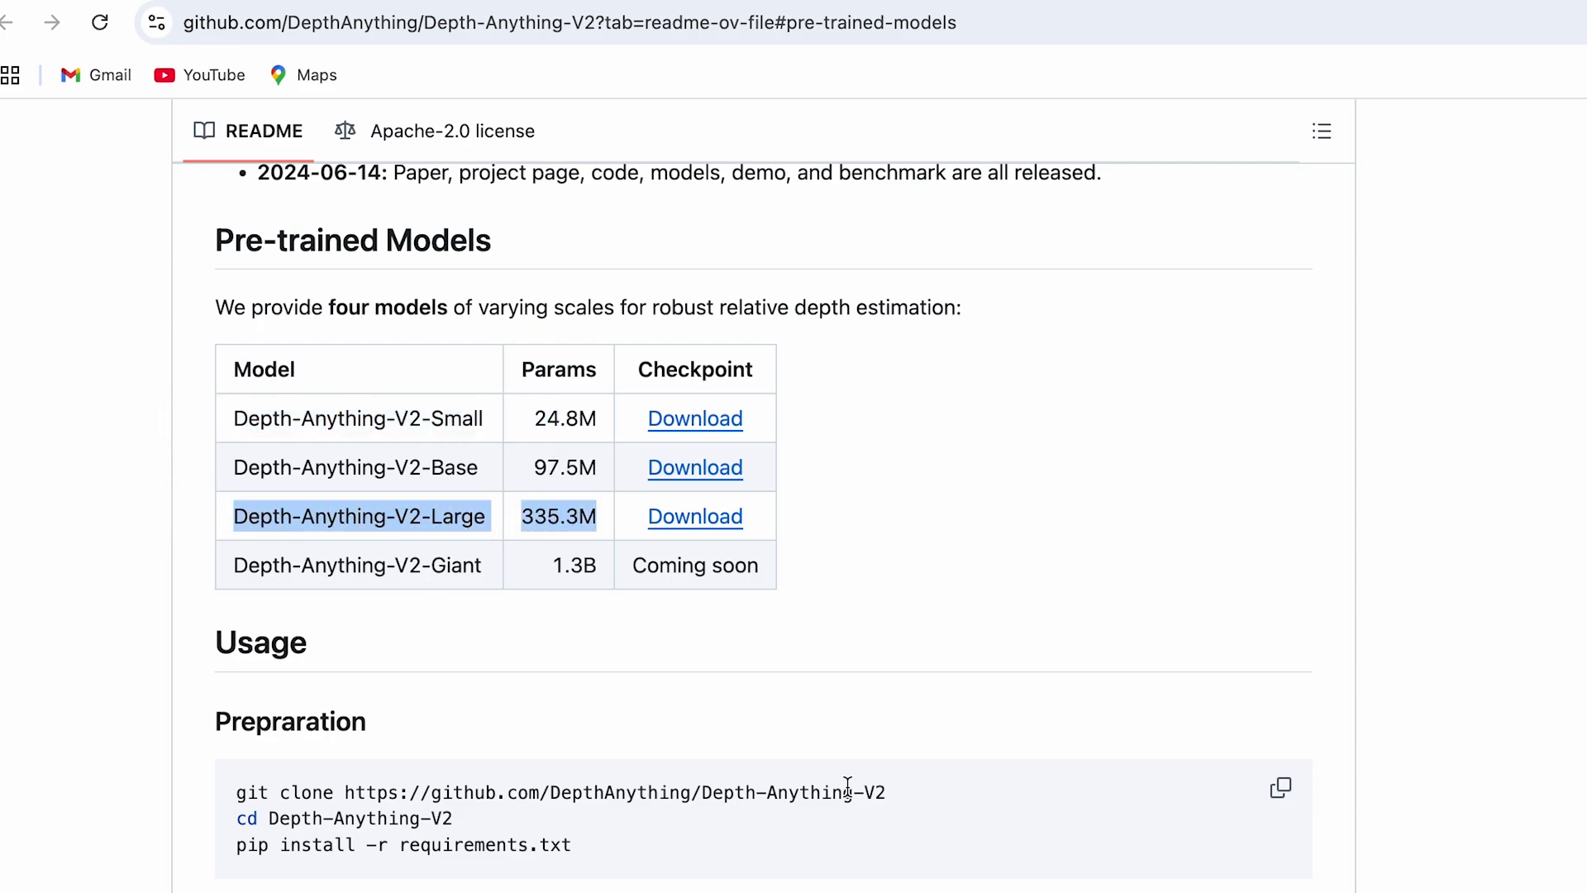
left_click(1024, 514)
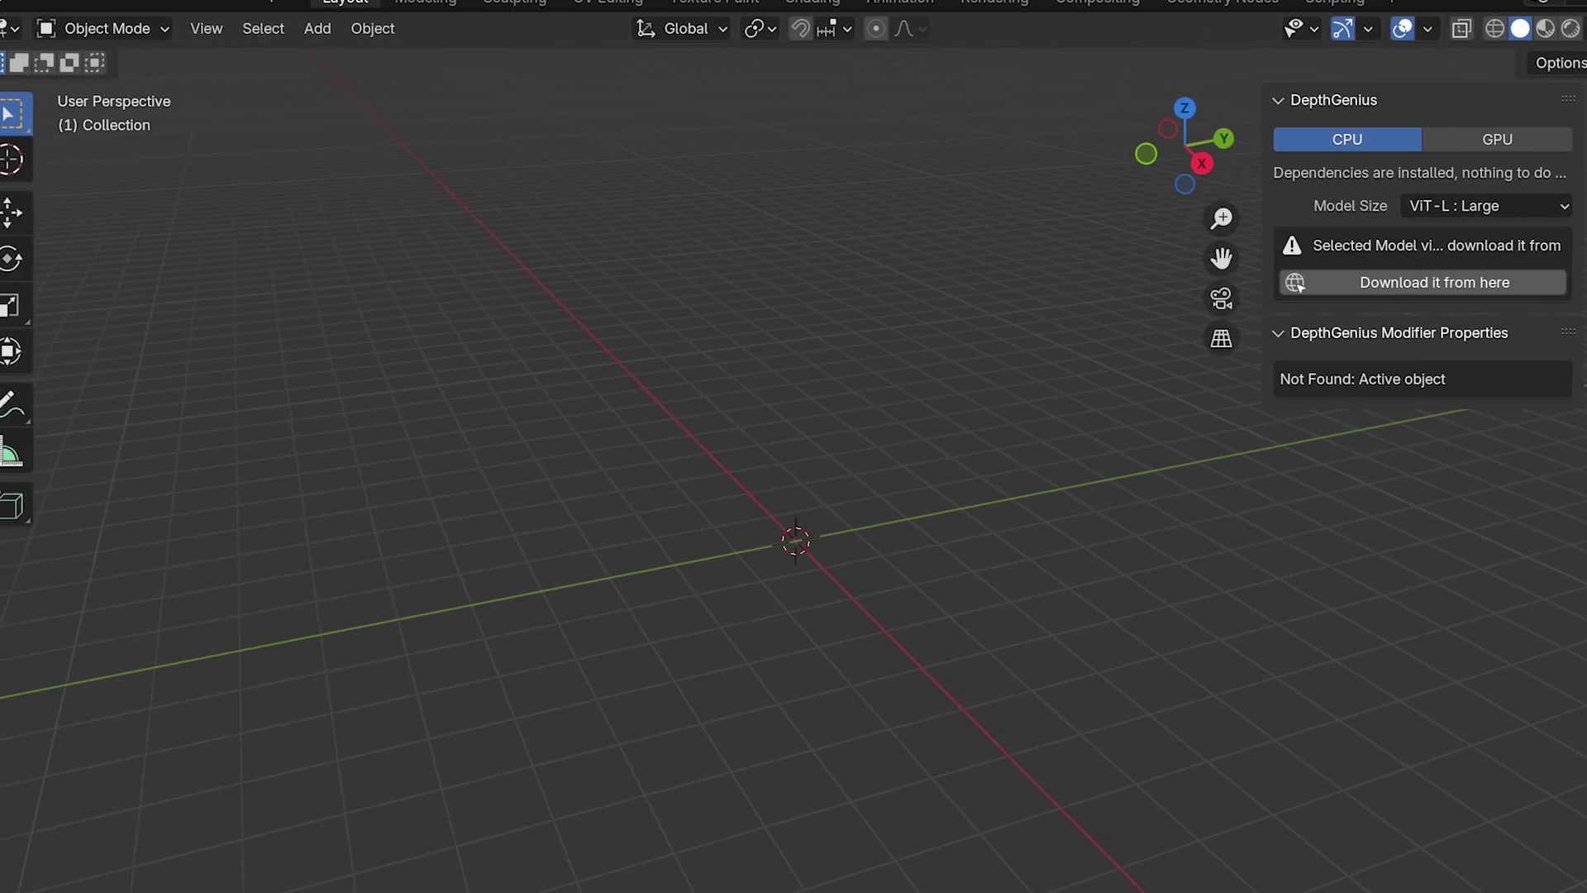
- Go to the desktop, extract DepthGenius 2.zip and open the extracted DepthGenius 2 folder
left_click(25, 2)
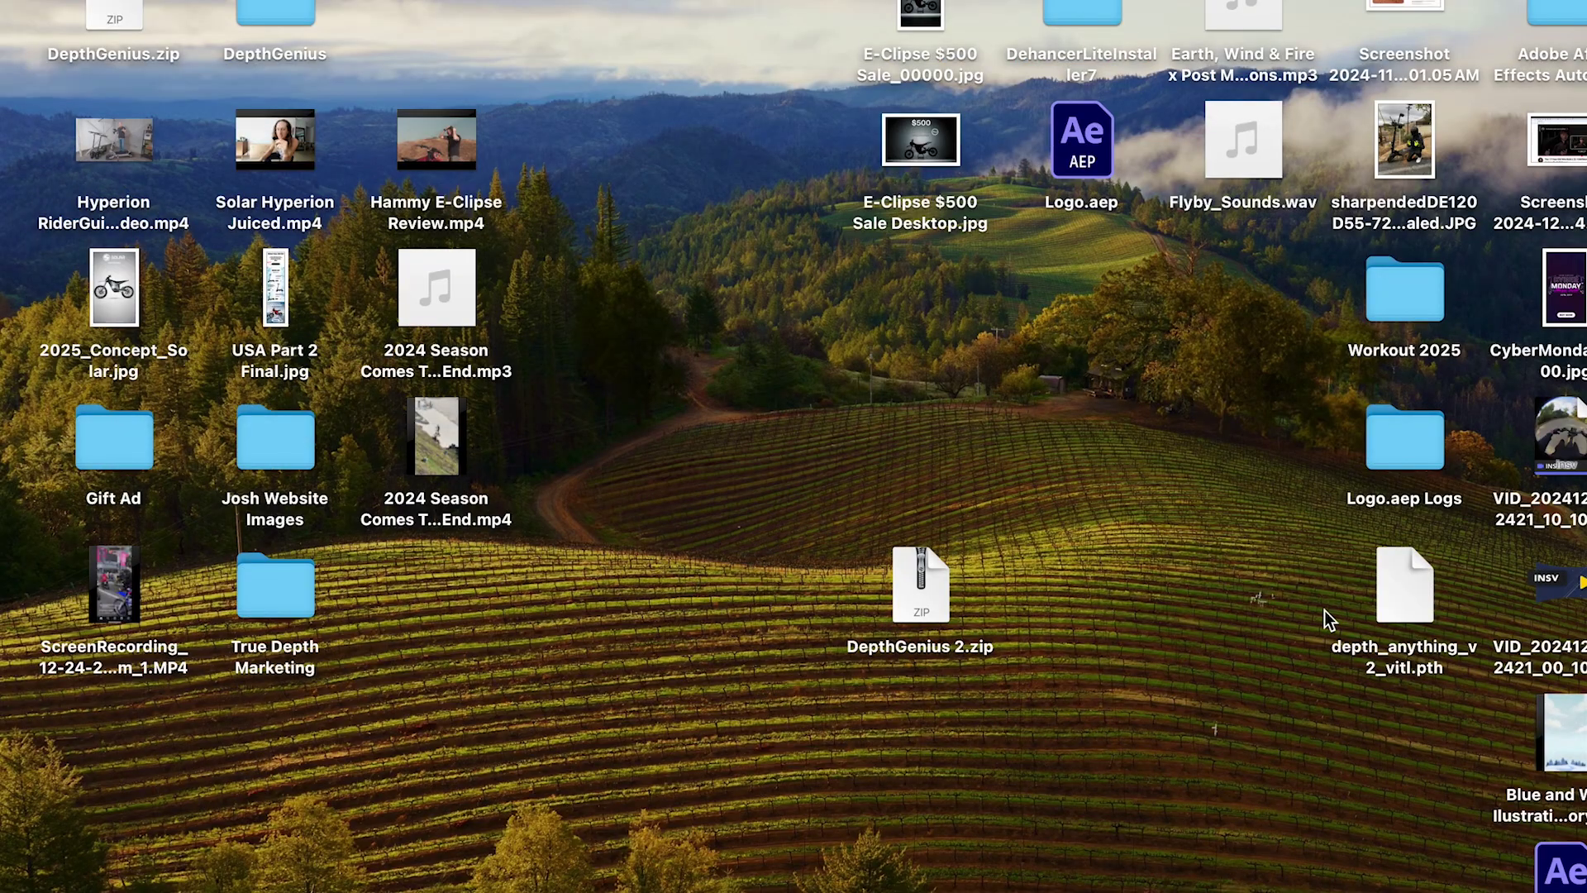
left_click(1308, 549)
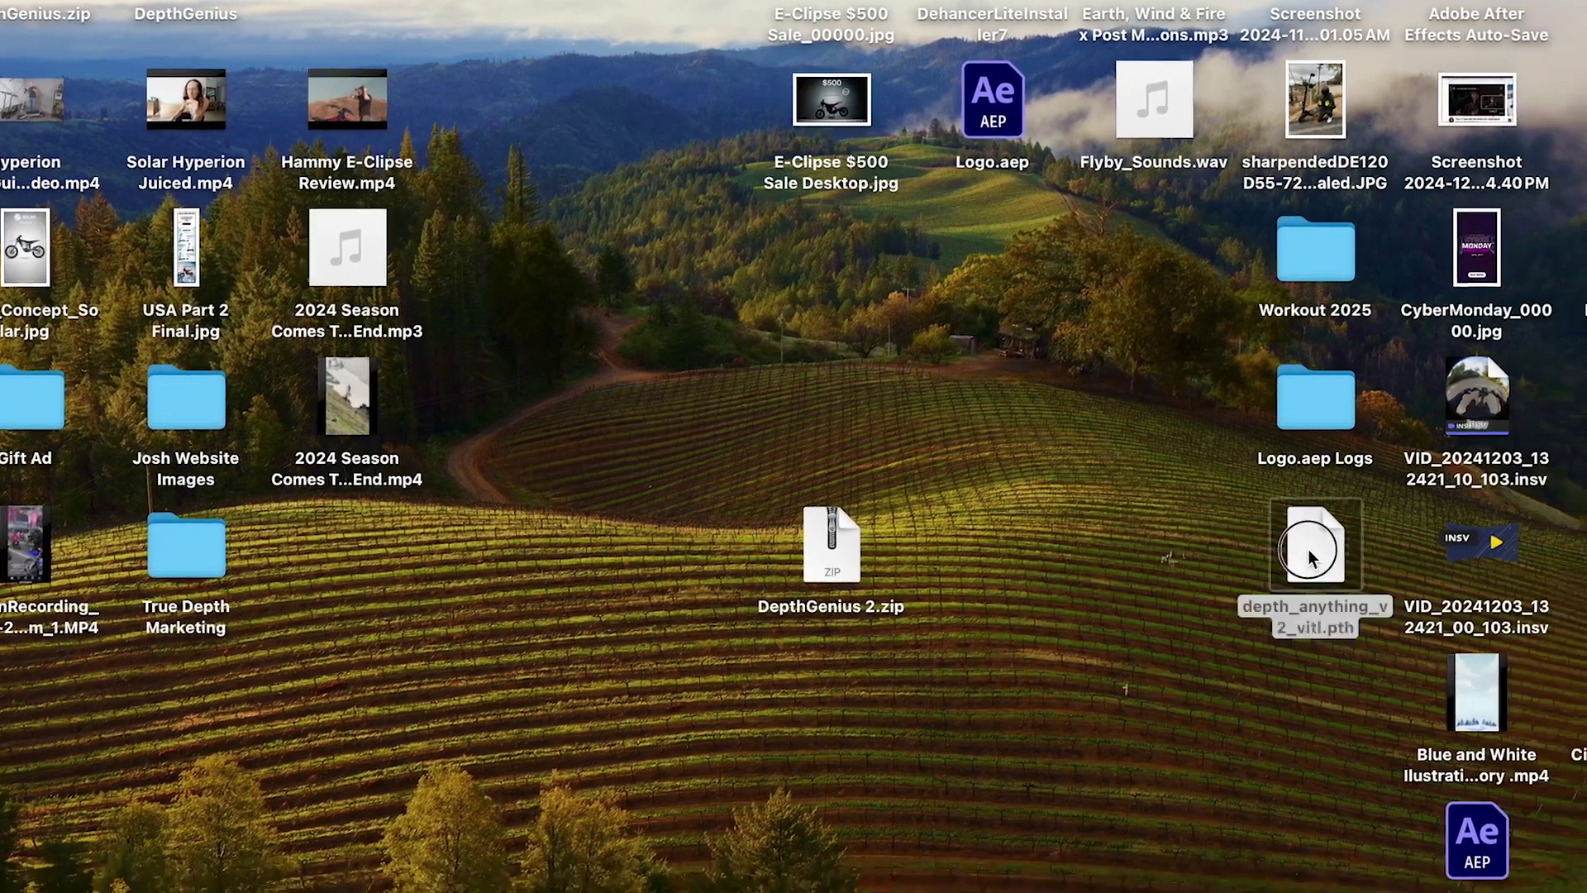
mouse_move(1308, 549)
left_mouse_down()
mouse_move(1147, 549)
mouse_move(1308, 534)
left_mouse_up()
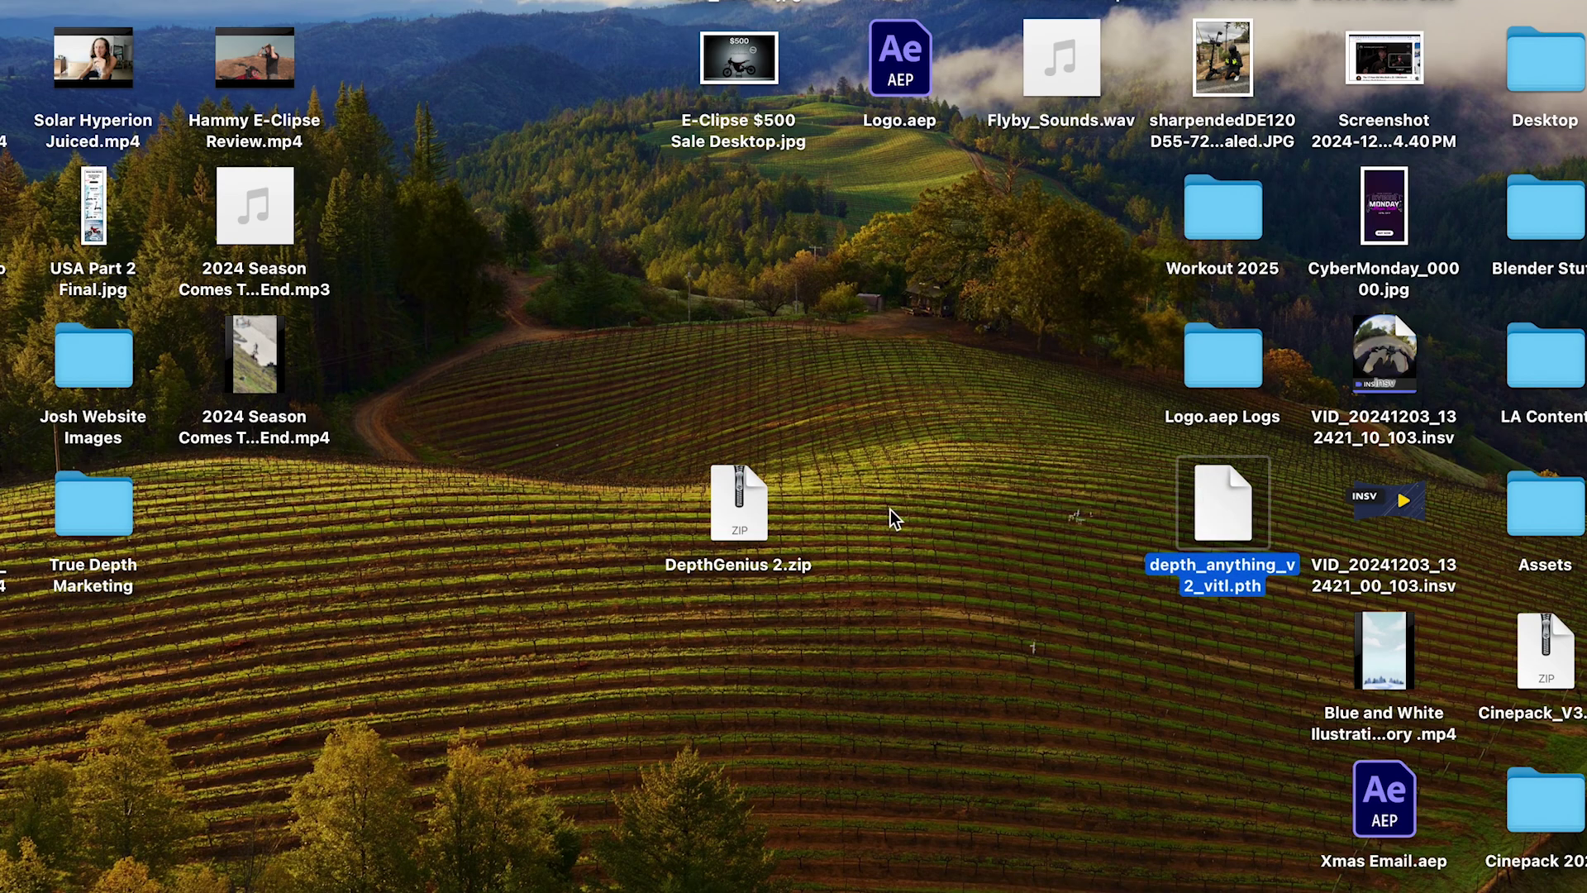
double_click(746, 509)
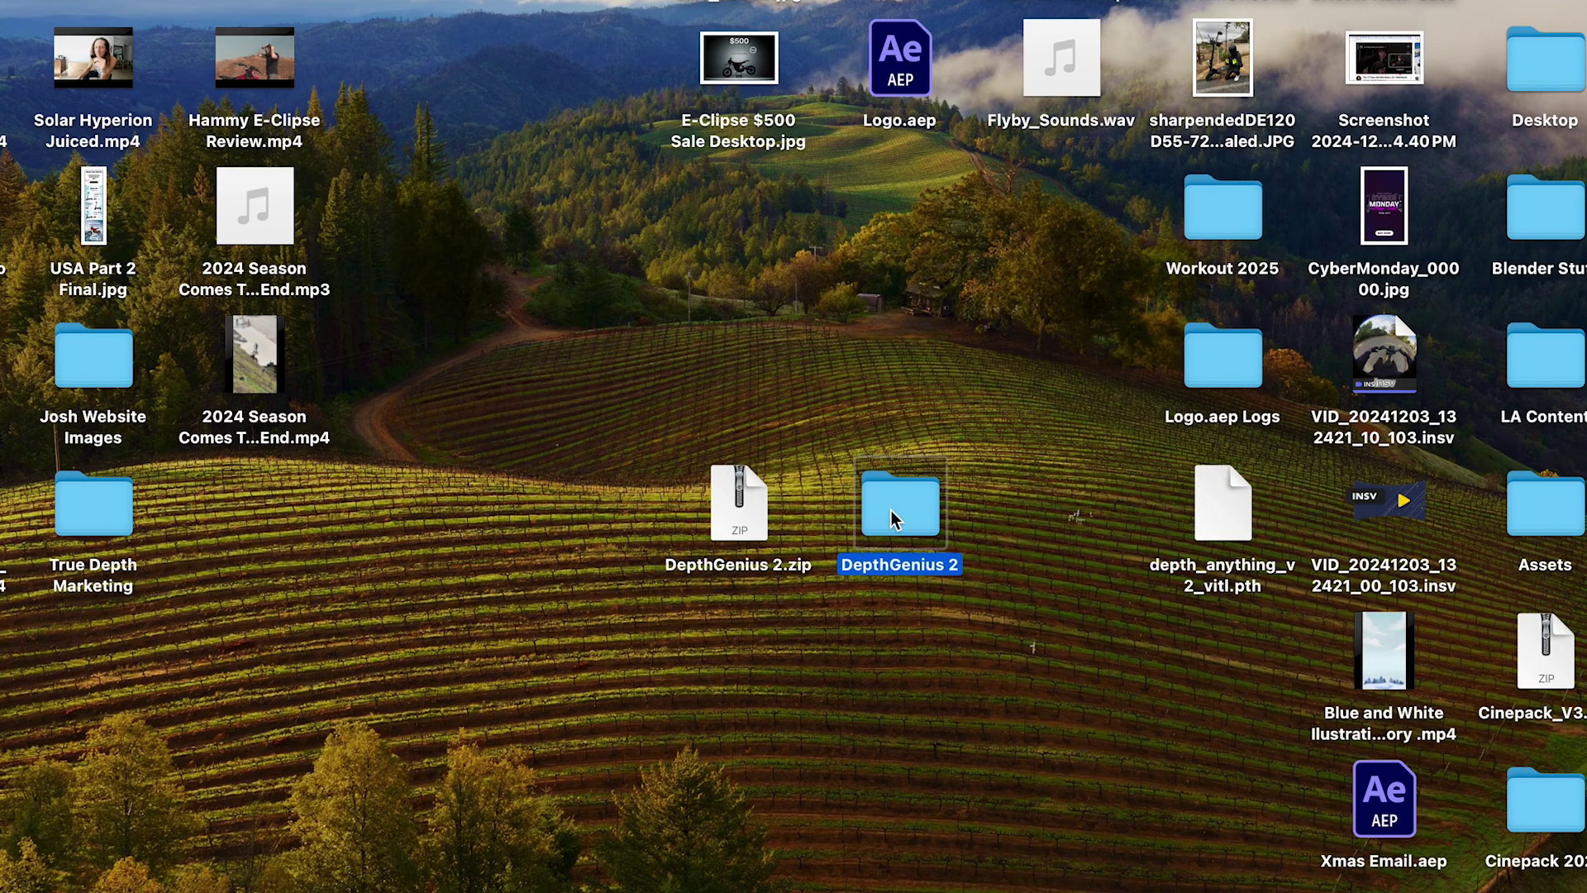
double_click(909, 513)
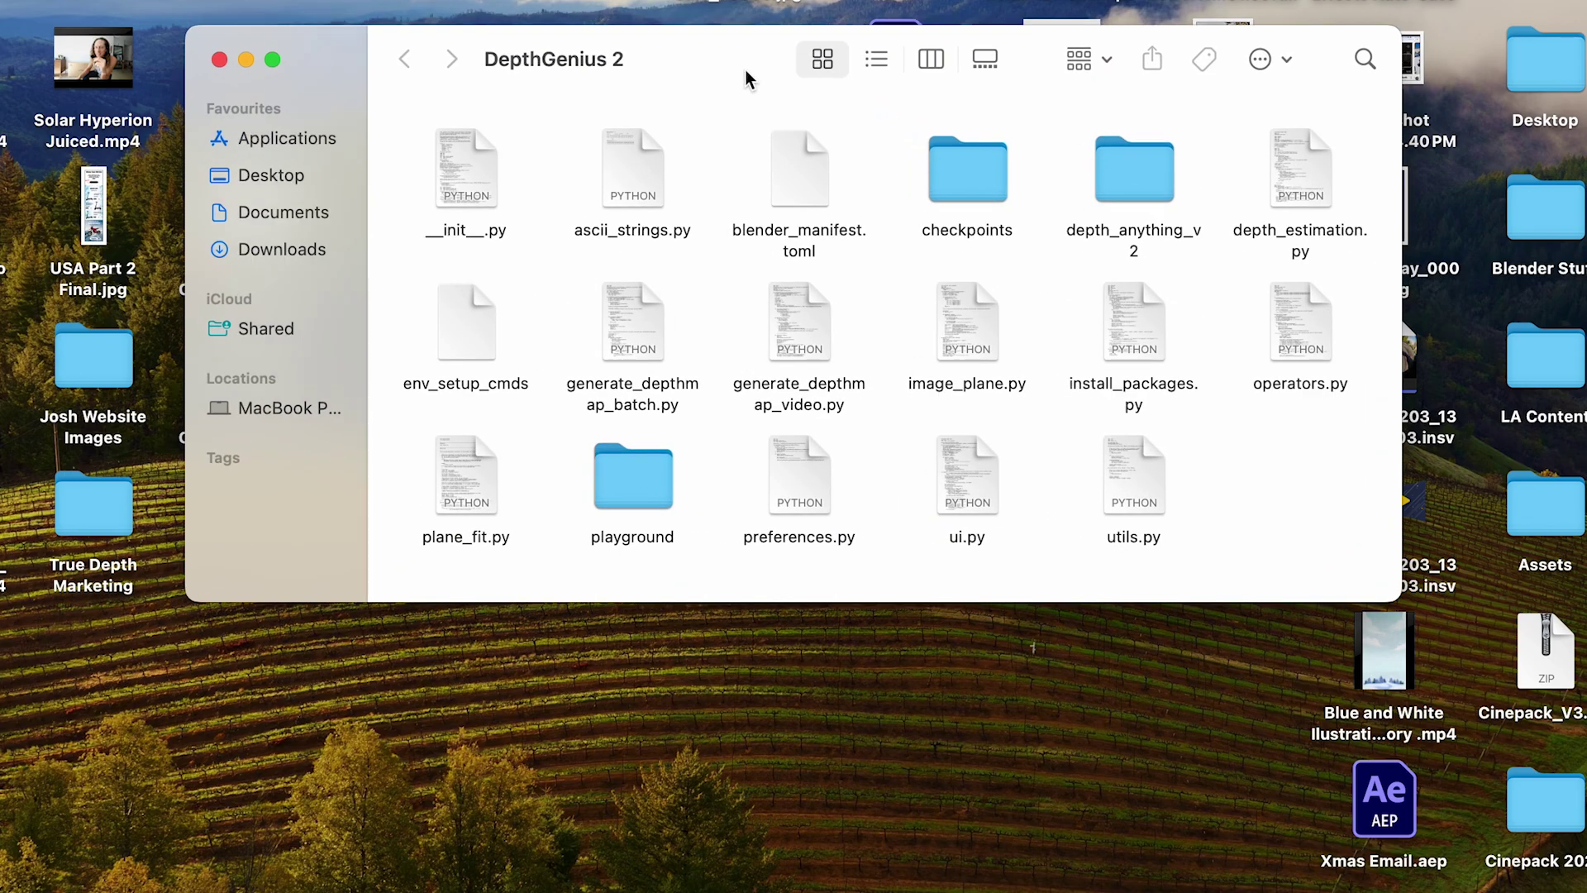
- Move depth_anything_v2_vitl.pth from the desktop into the DepthGenius 2 checkpoints folder and close the folder window
left_click_drag(739, 69, 364, 141)
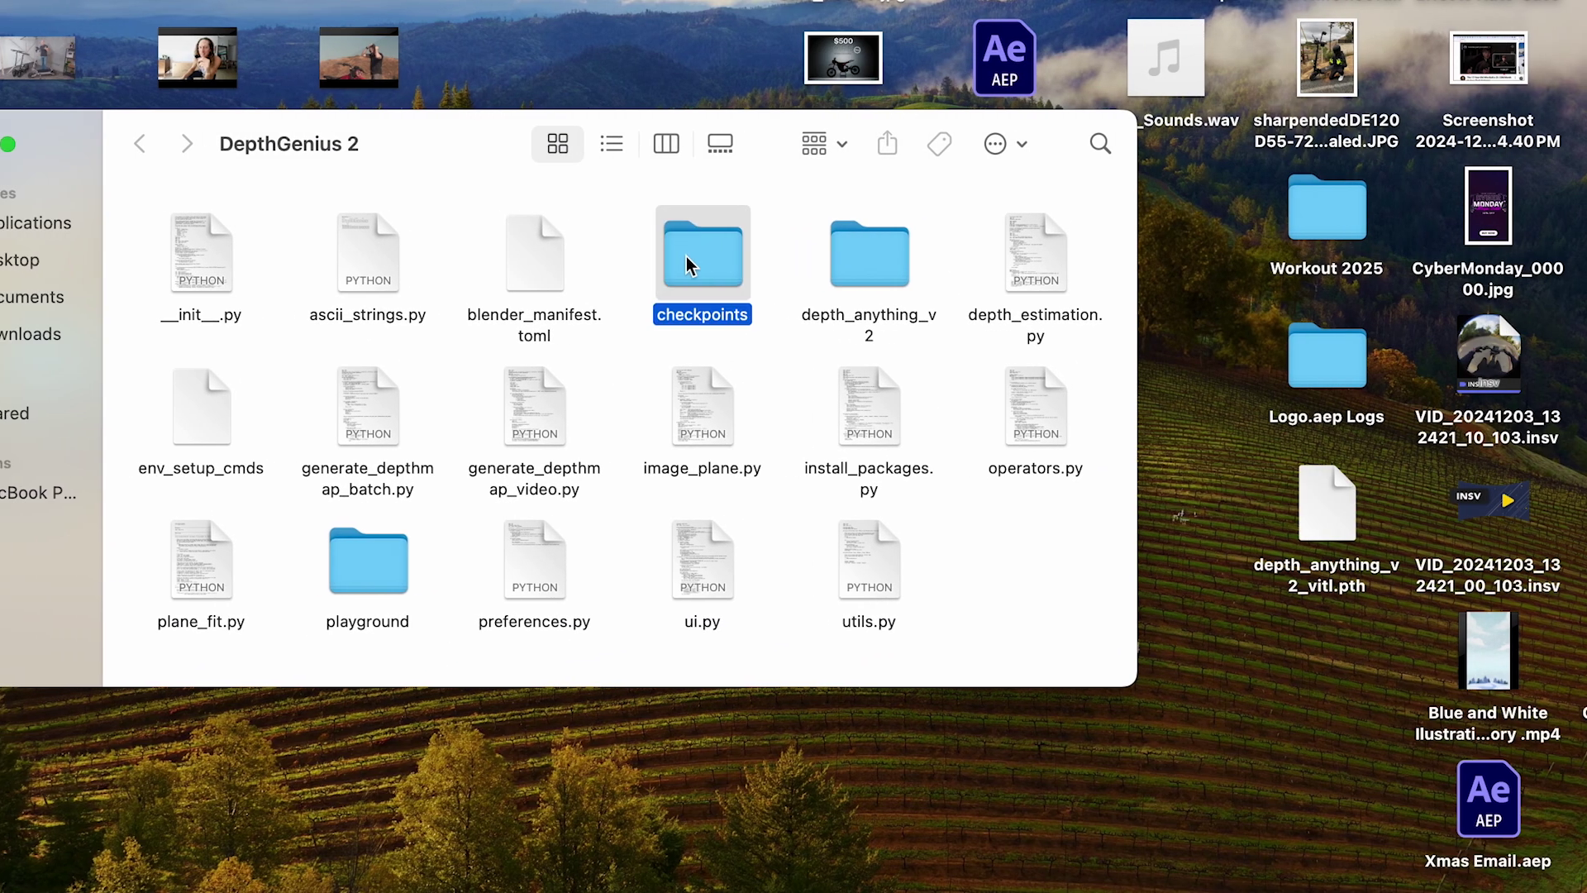
double_click(612, 248)
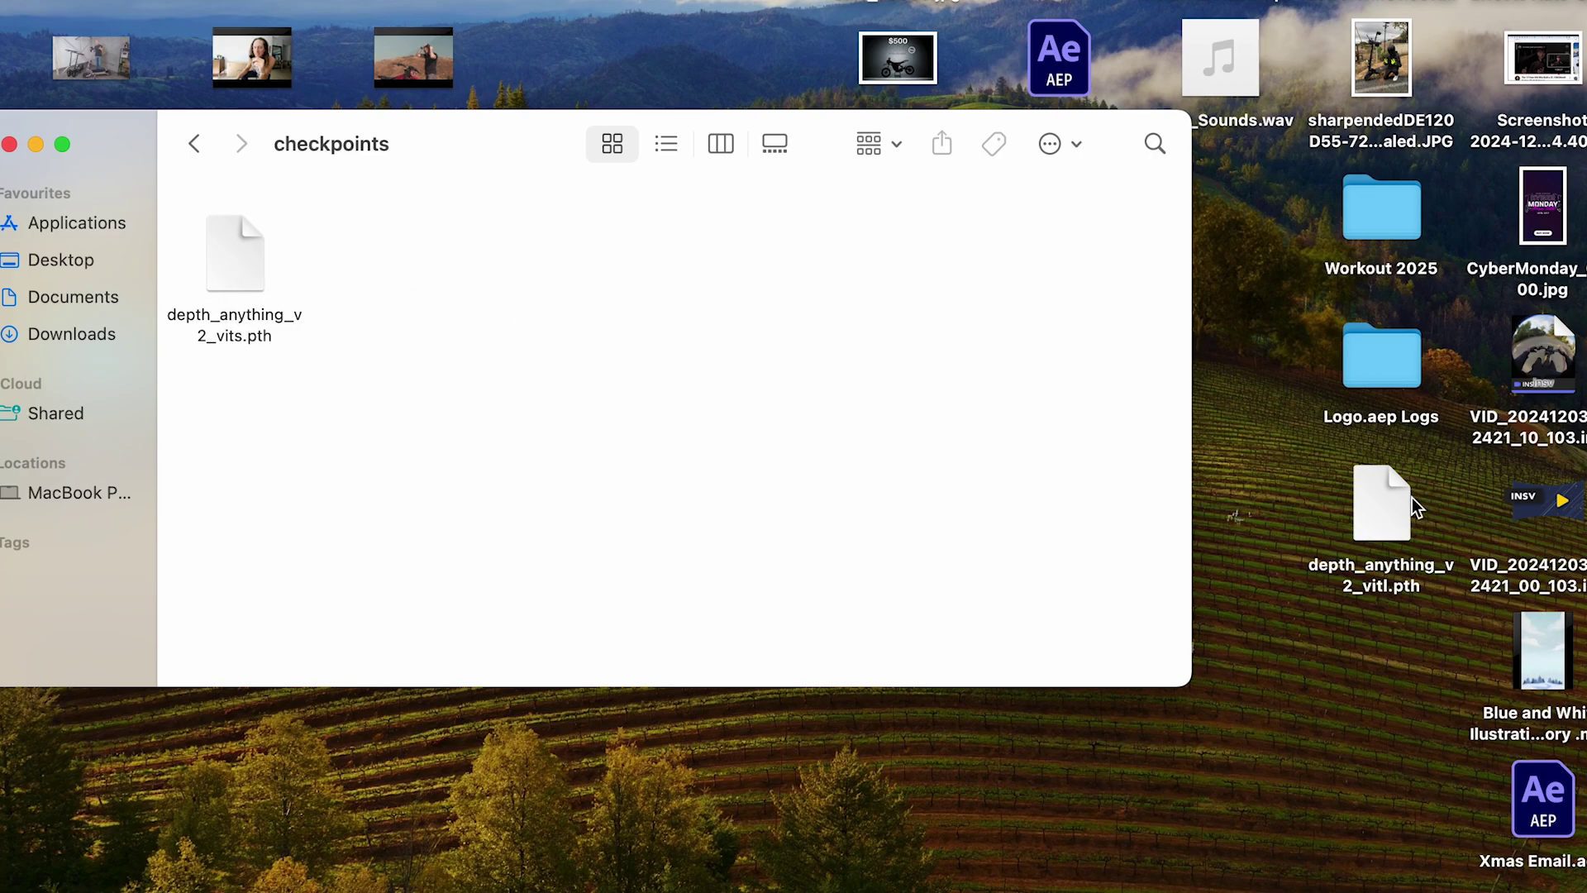
left_click_drag(1408, 499, 696, 365)
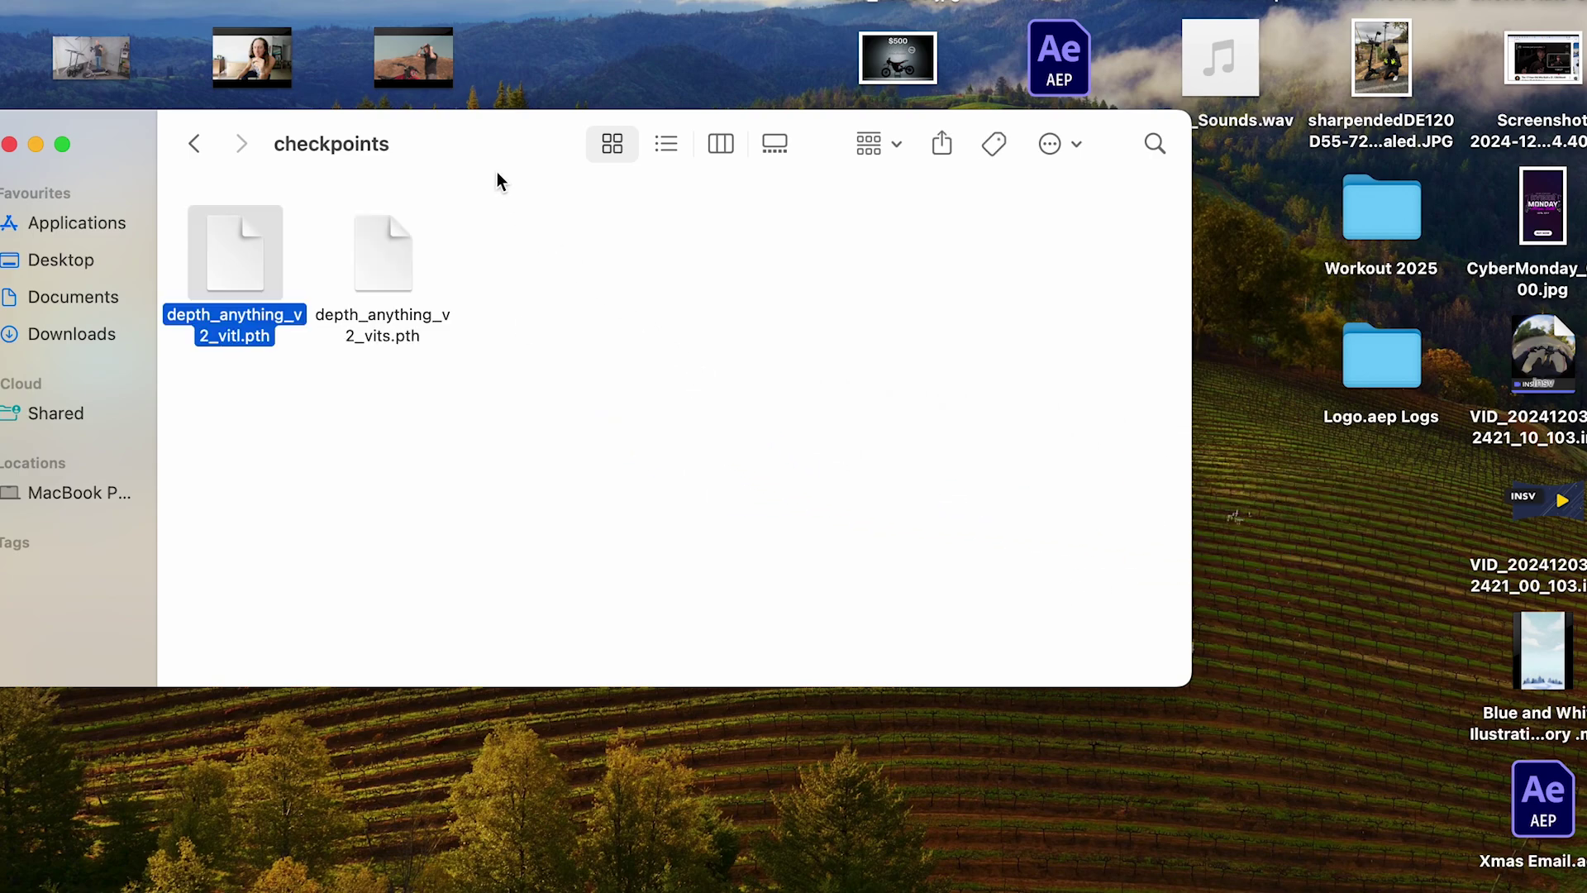
left_click_drag(494, 165, 787, 191)
left_click(309, 175)
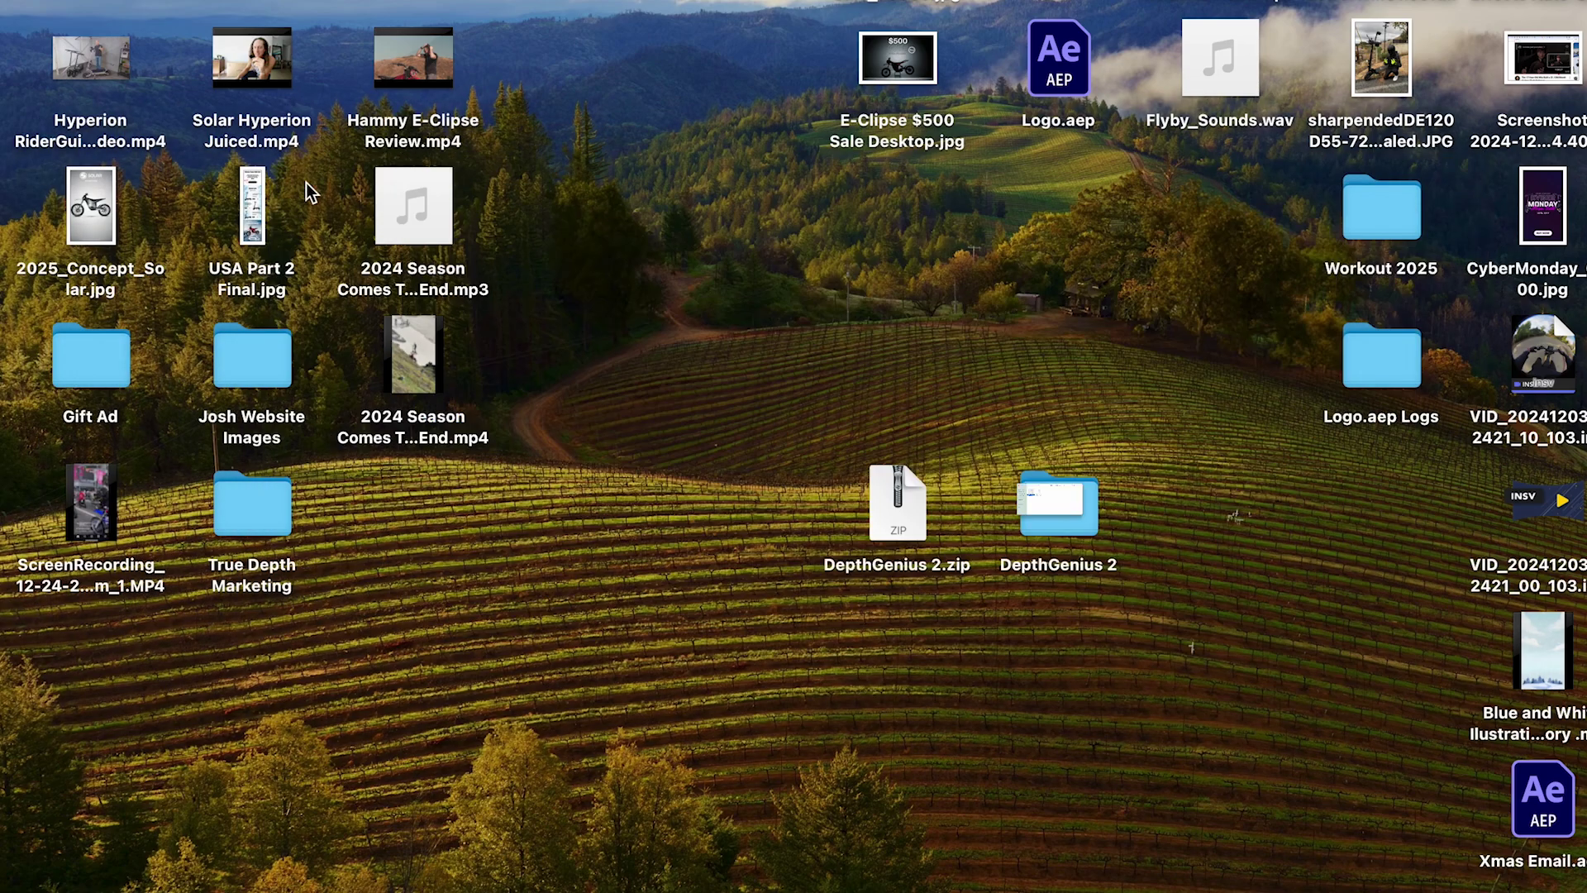
- Move the old DepthGenius 2.zip to the bin and compress the DepthGenius 2 folder into a new zip
right_click(901, 482)
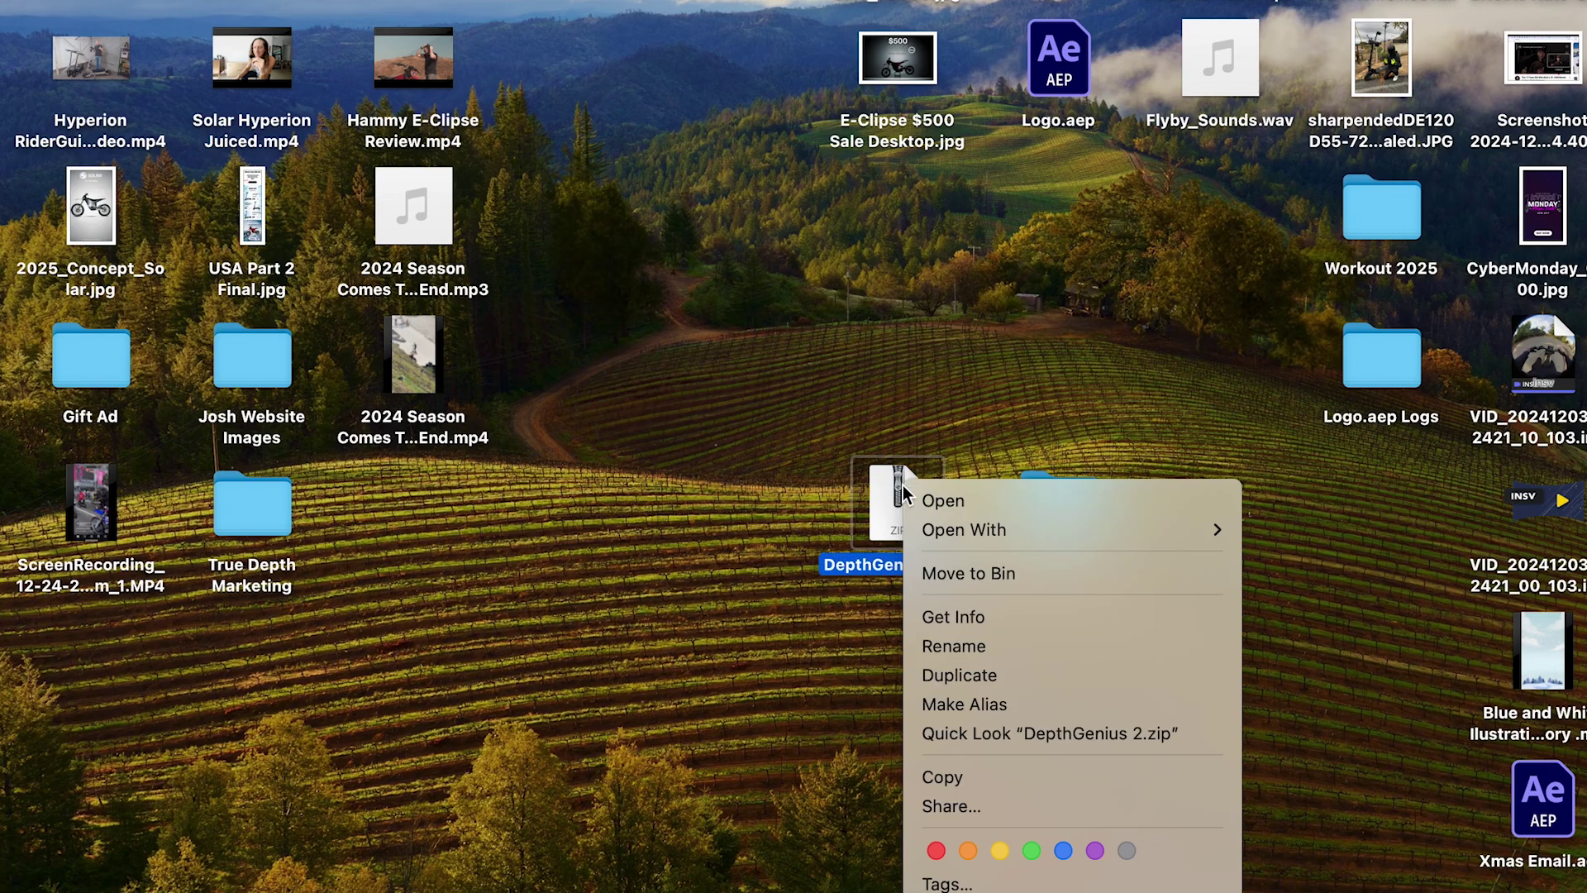
left_click(956, 570)
right_click(1064, 518)
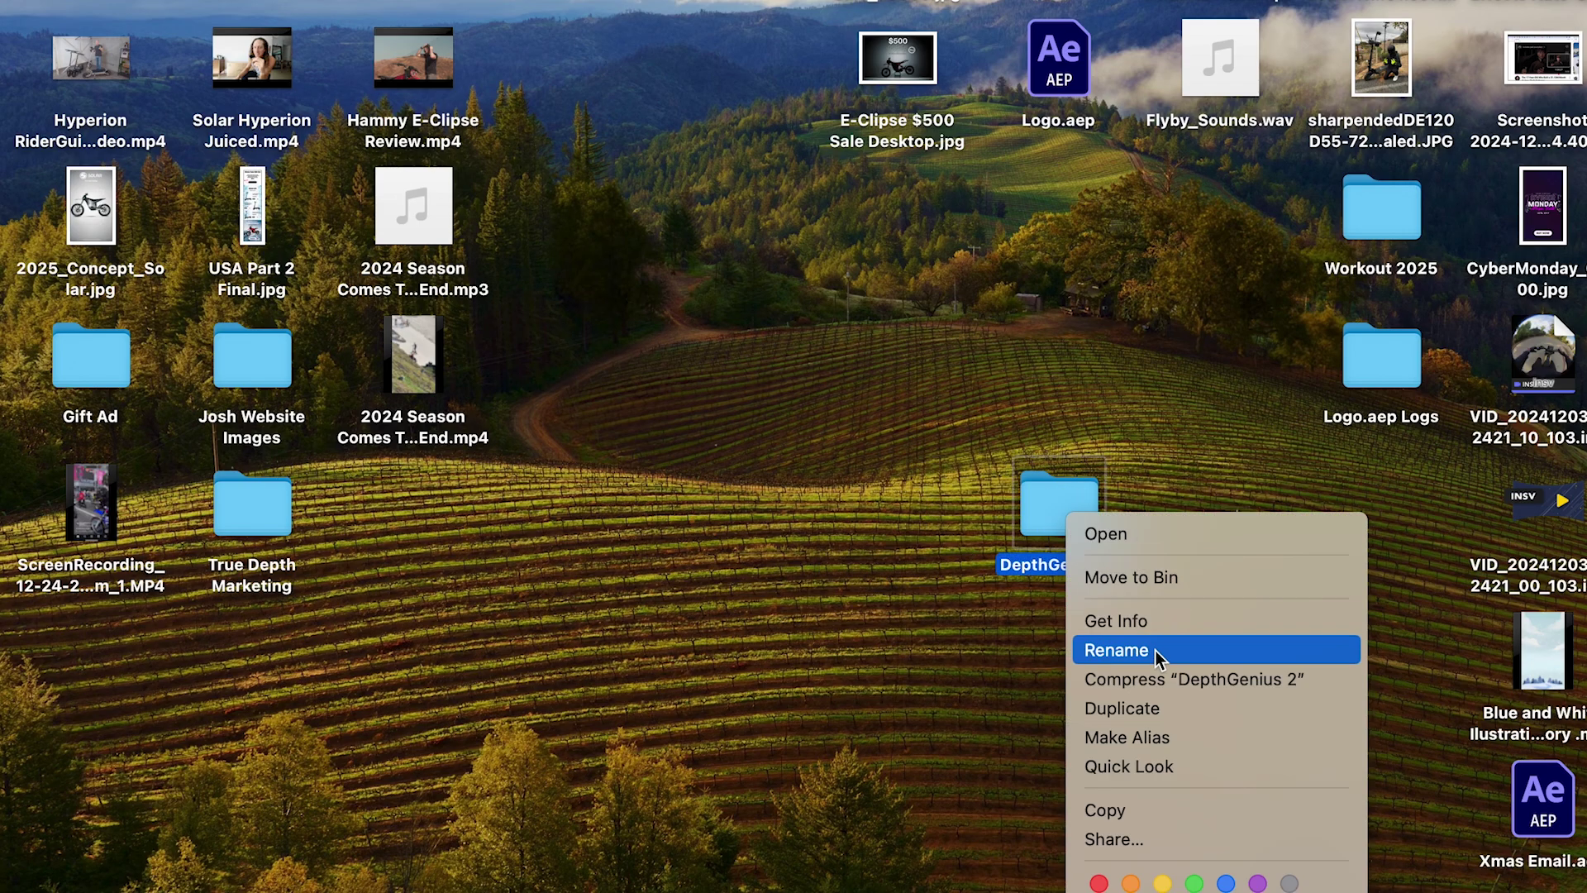
left_click(1205, 680)
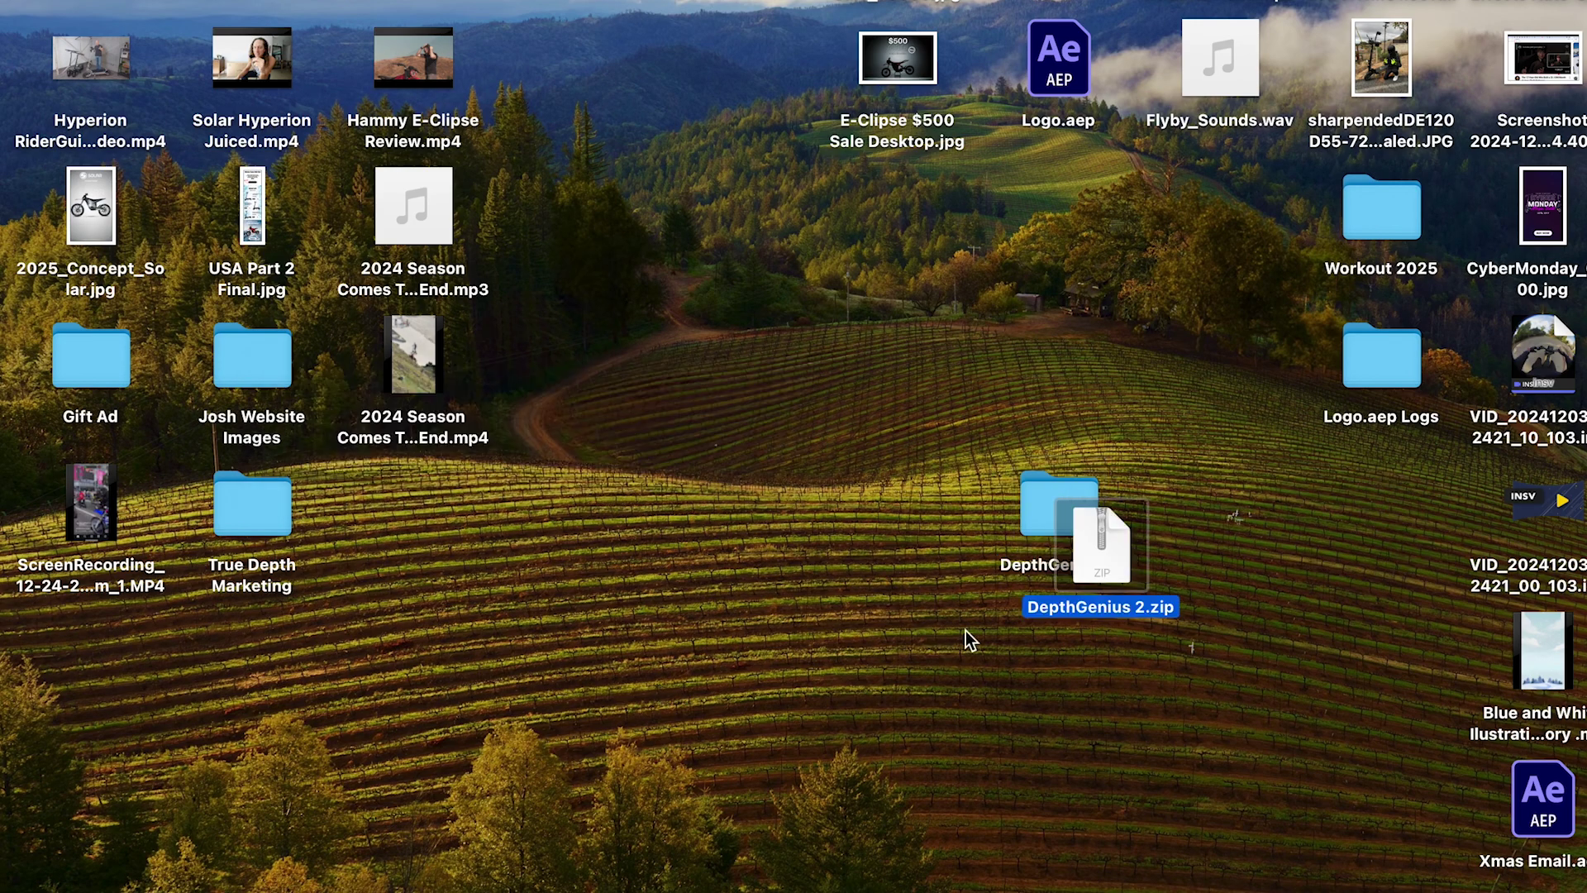
- Place DepthGenius 2.zip beside its folder on the desktop, switch to Blender and install the zip from disk as an add-on
left_click_drag(1103, 569, 1221, 530)
left_click(1172, 679)
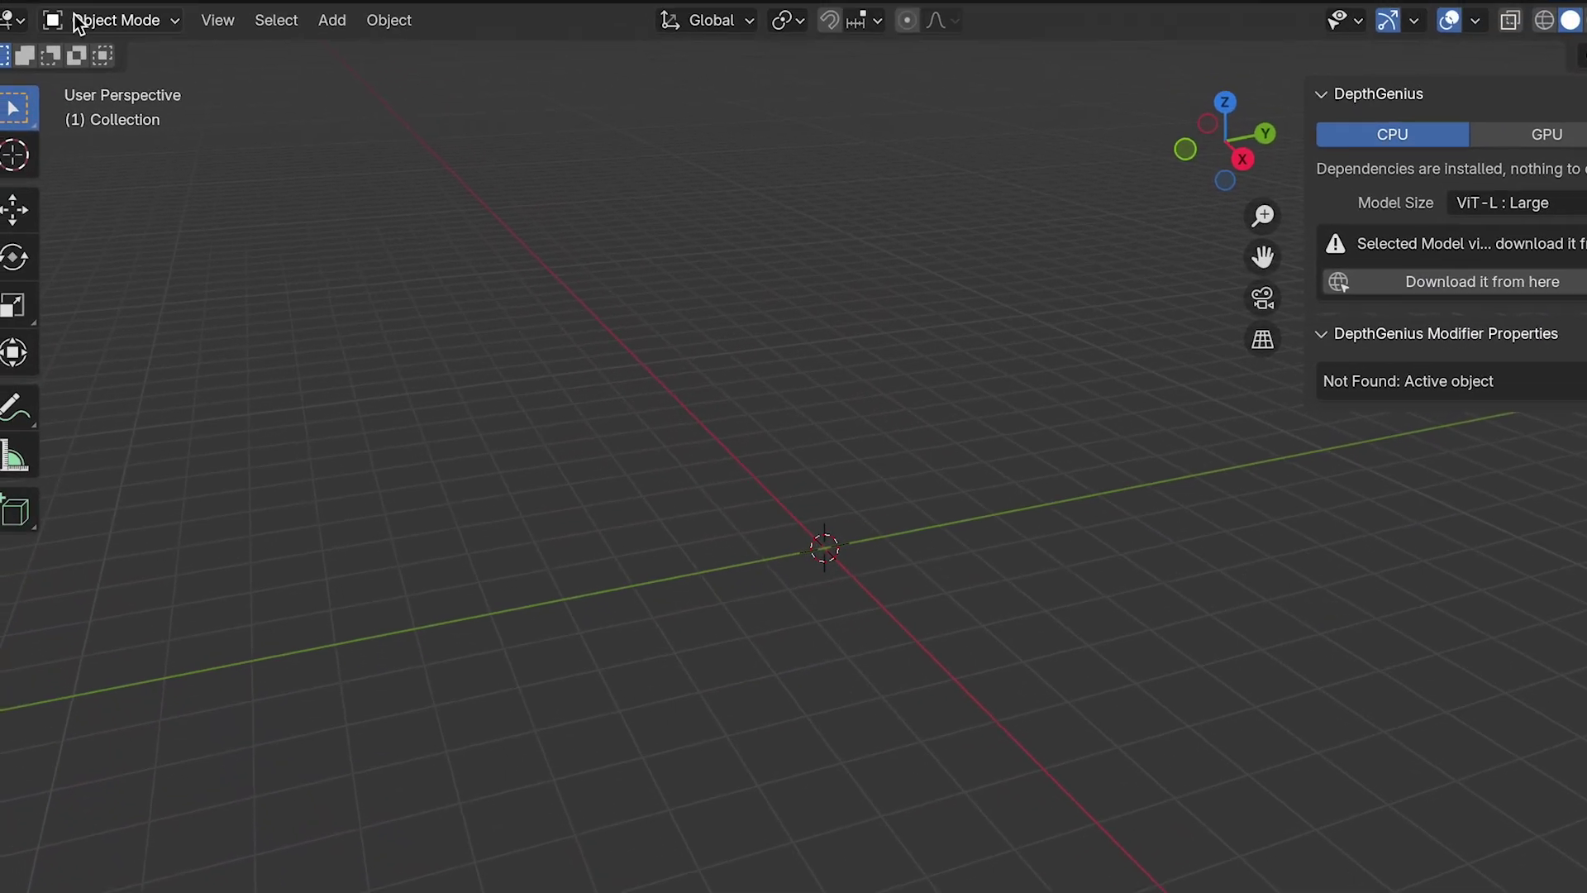
left_click(107, 62)
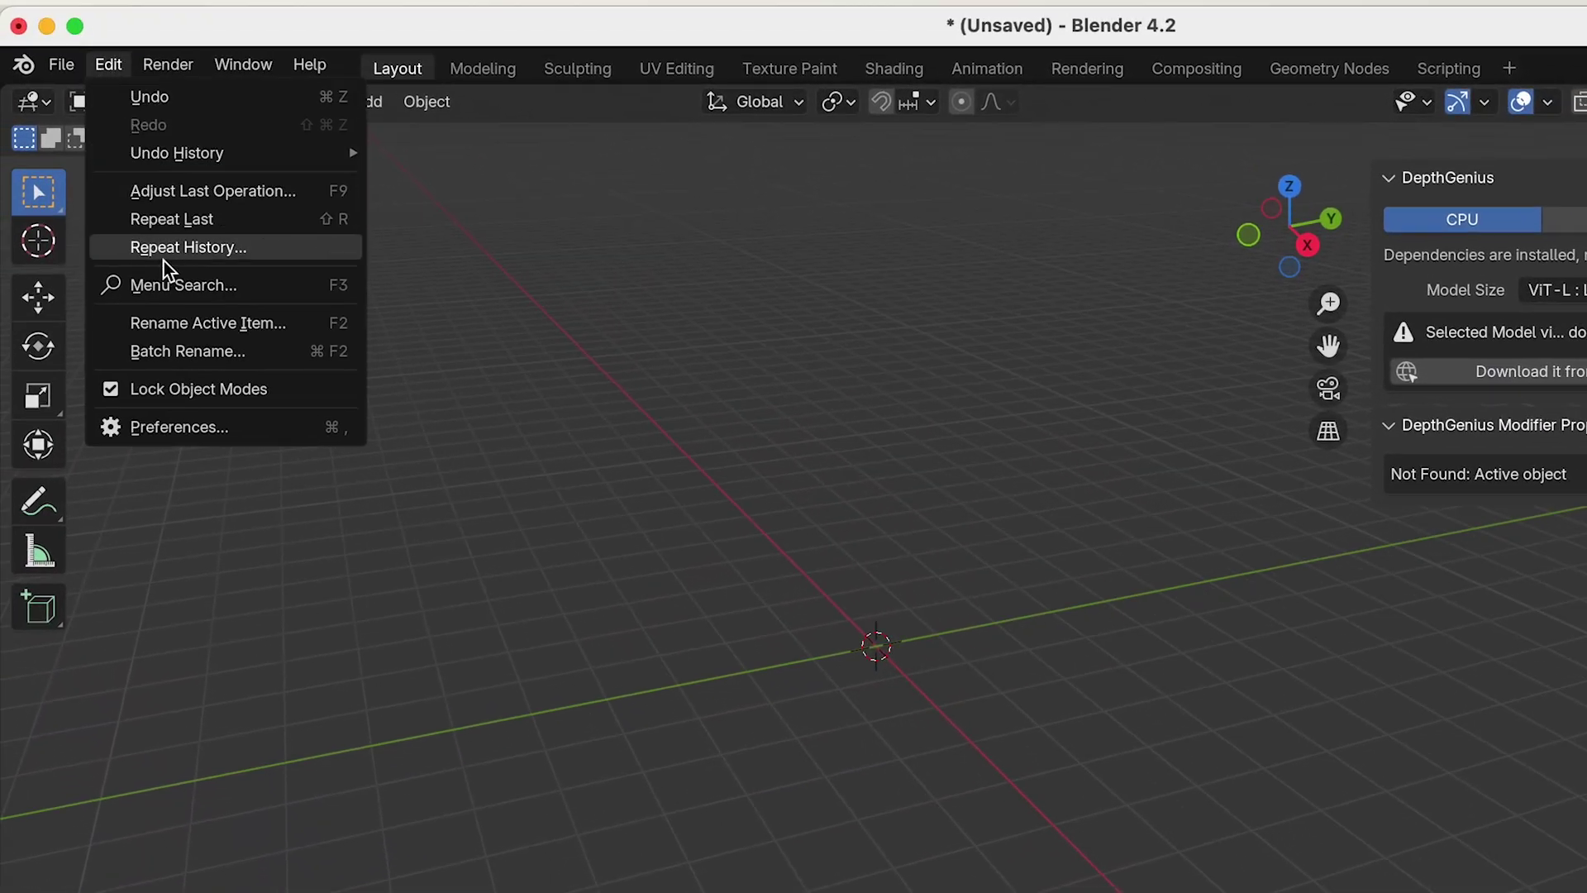
left_click(220, 424)
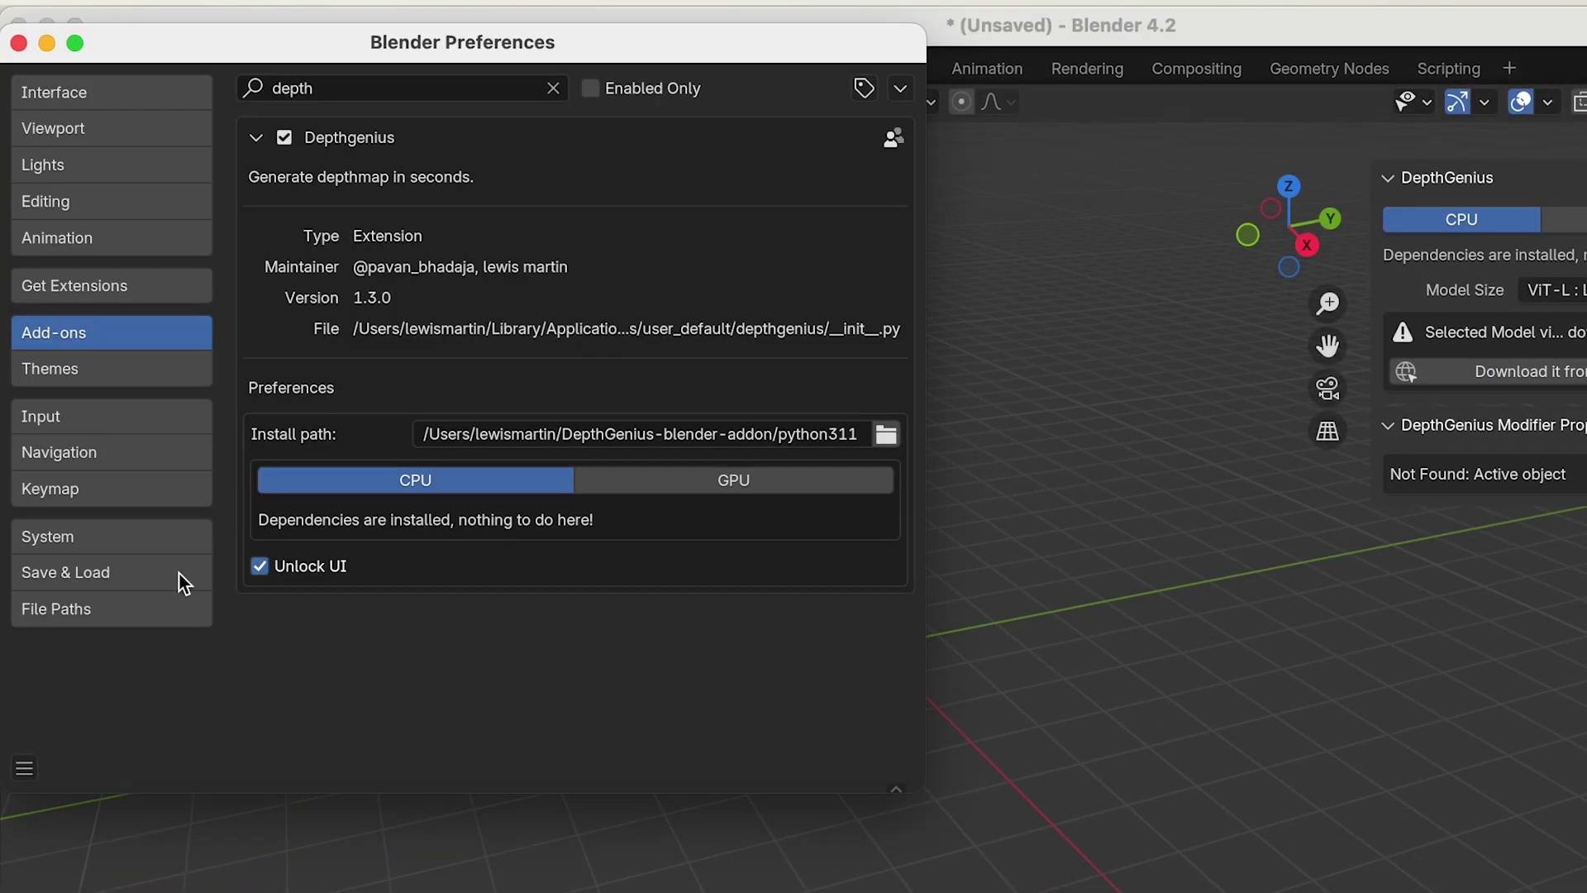
left_click(24, 768)
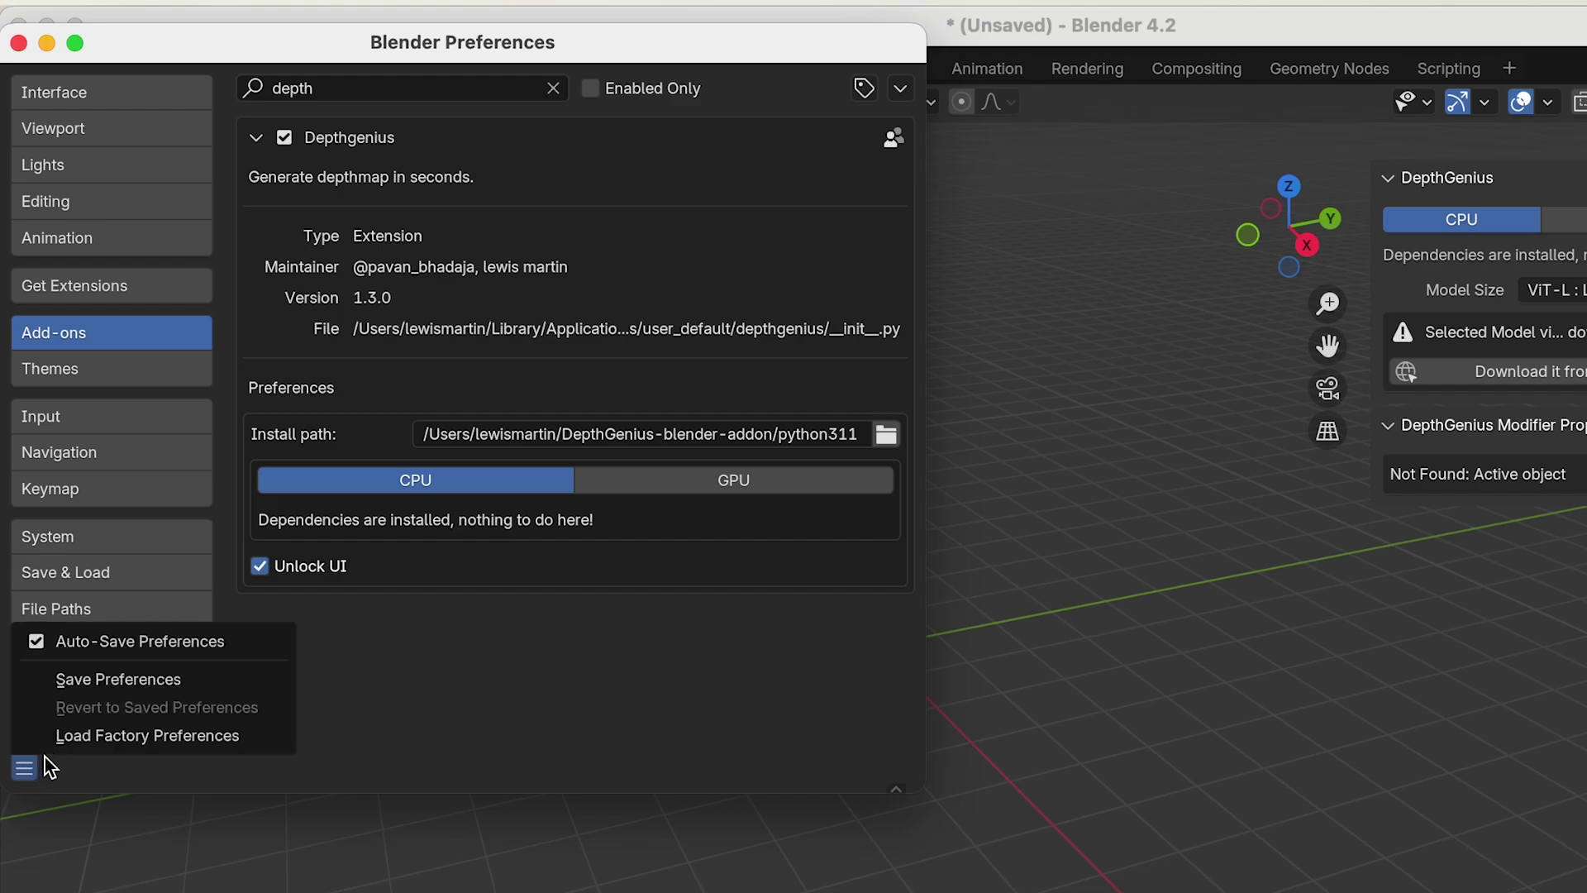
left_click(900, 89)
left_click(825, 165)
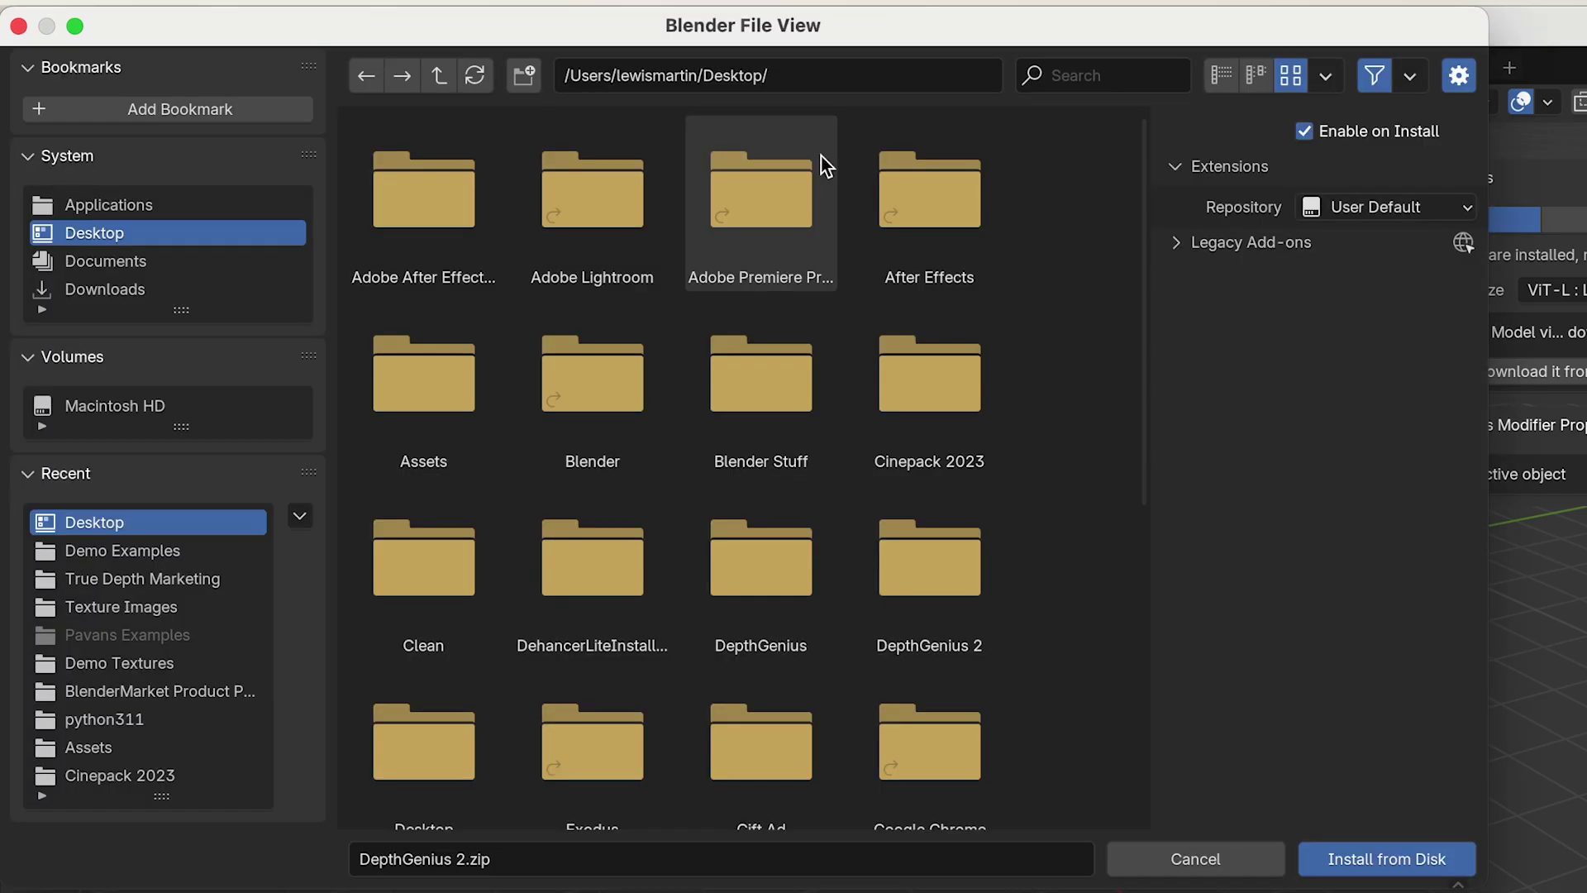
scroll(840, 368, "down", 5)
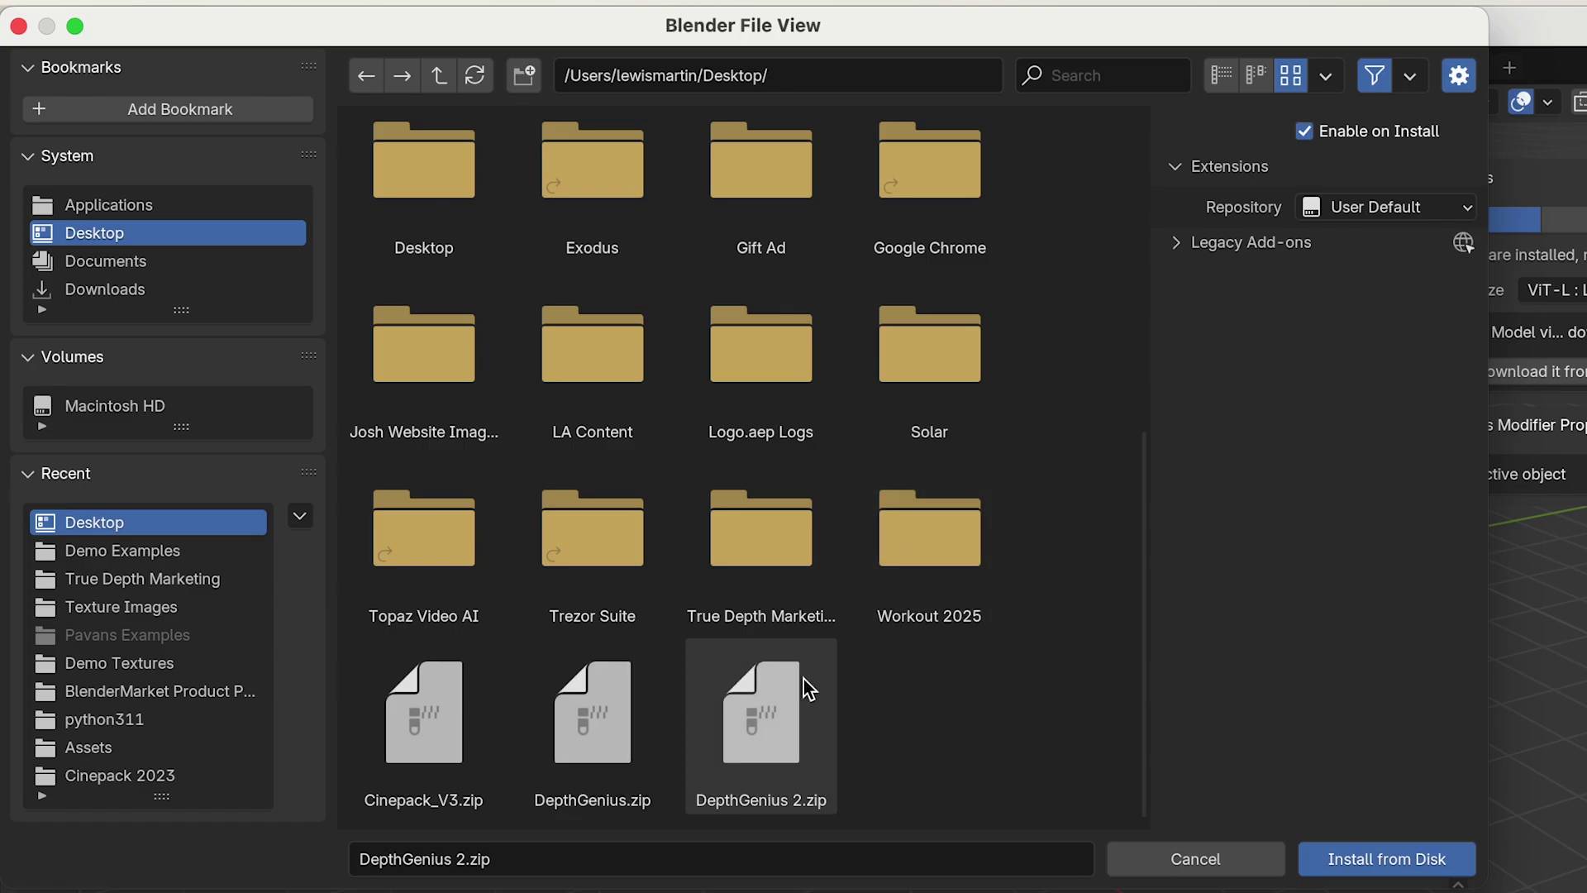
double_click(776, 708)
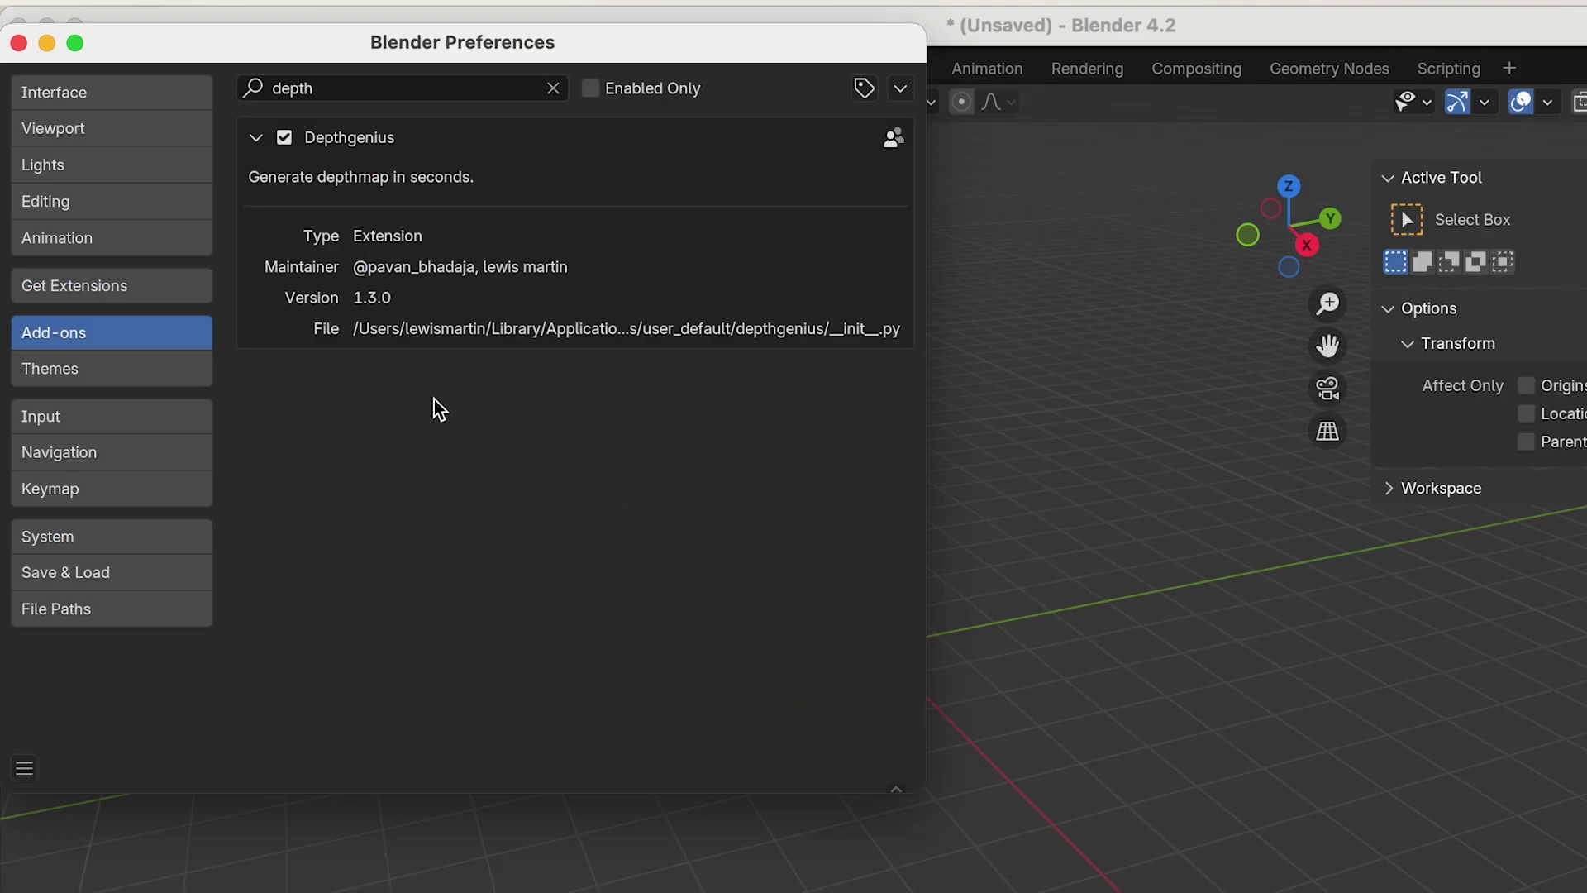
- Save the Blender preferences and close the preferences window
left_click(26, 769)
left_click(141, 678)
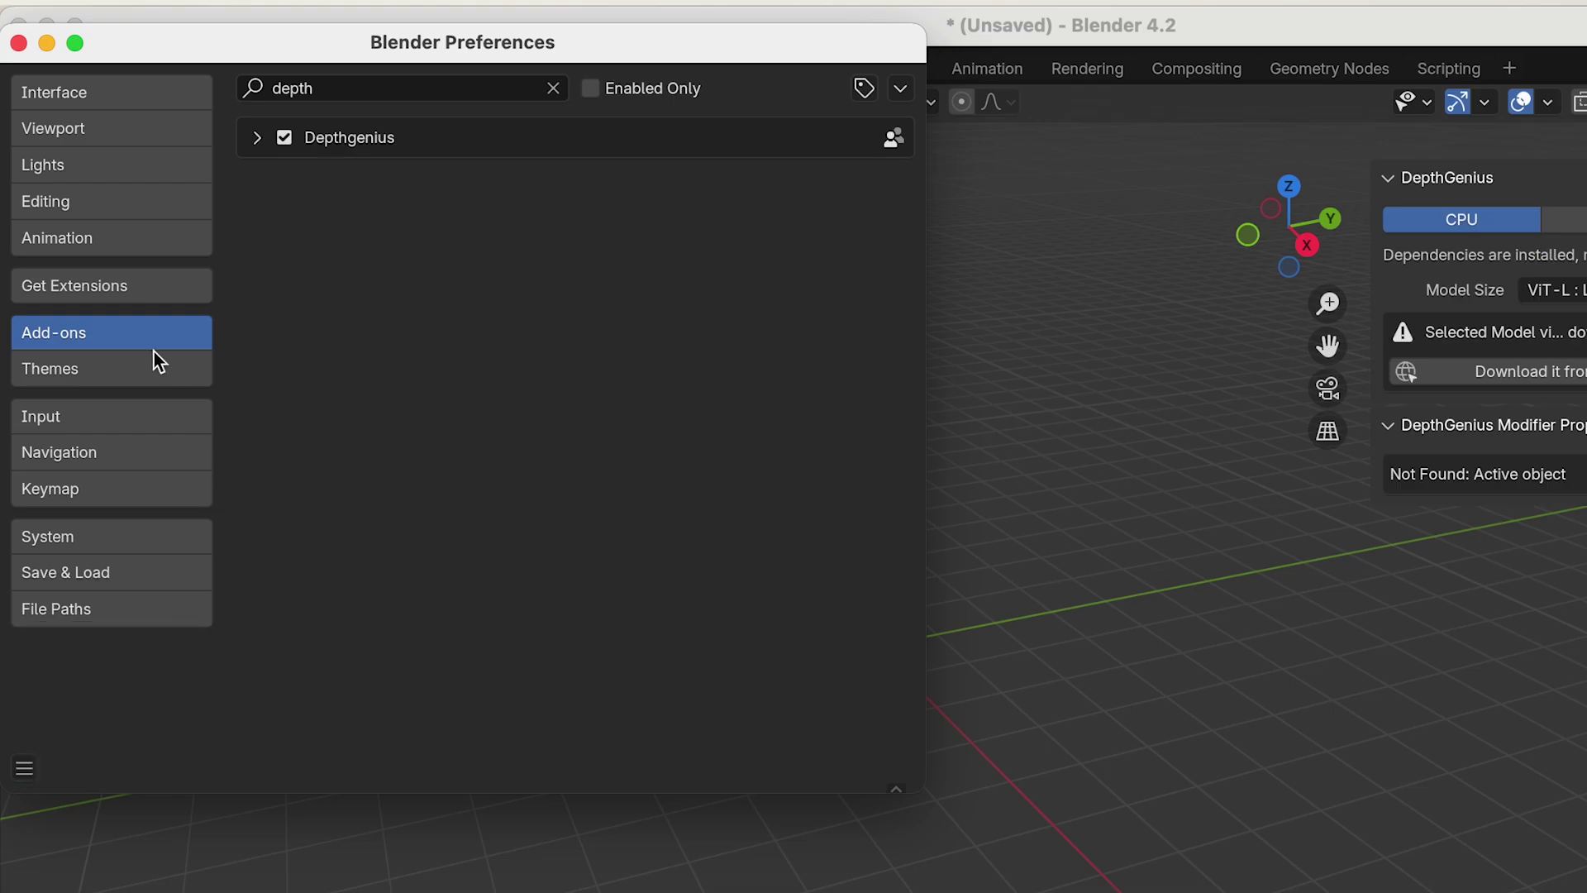
left_click(18, 43)
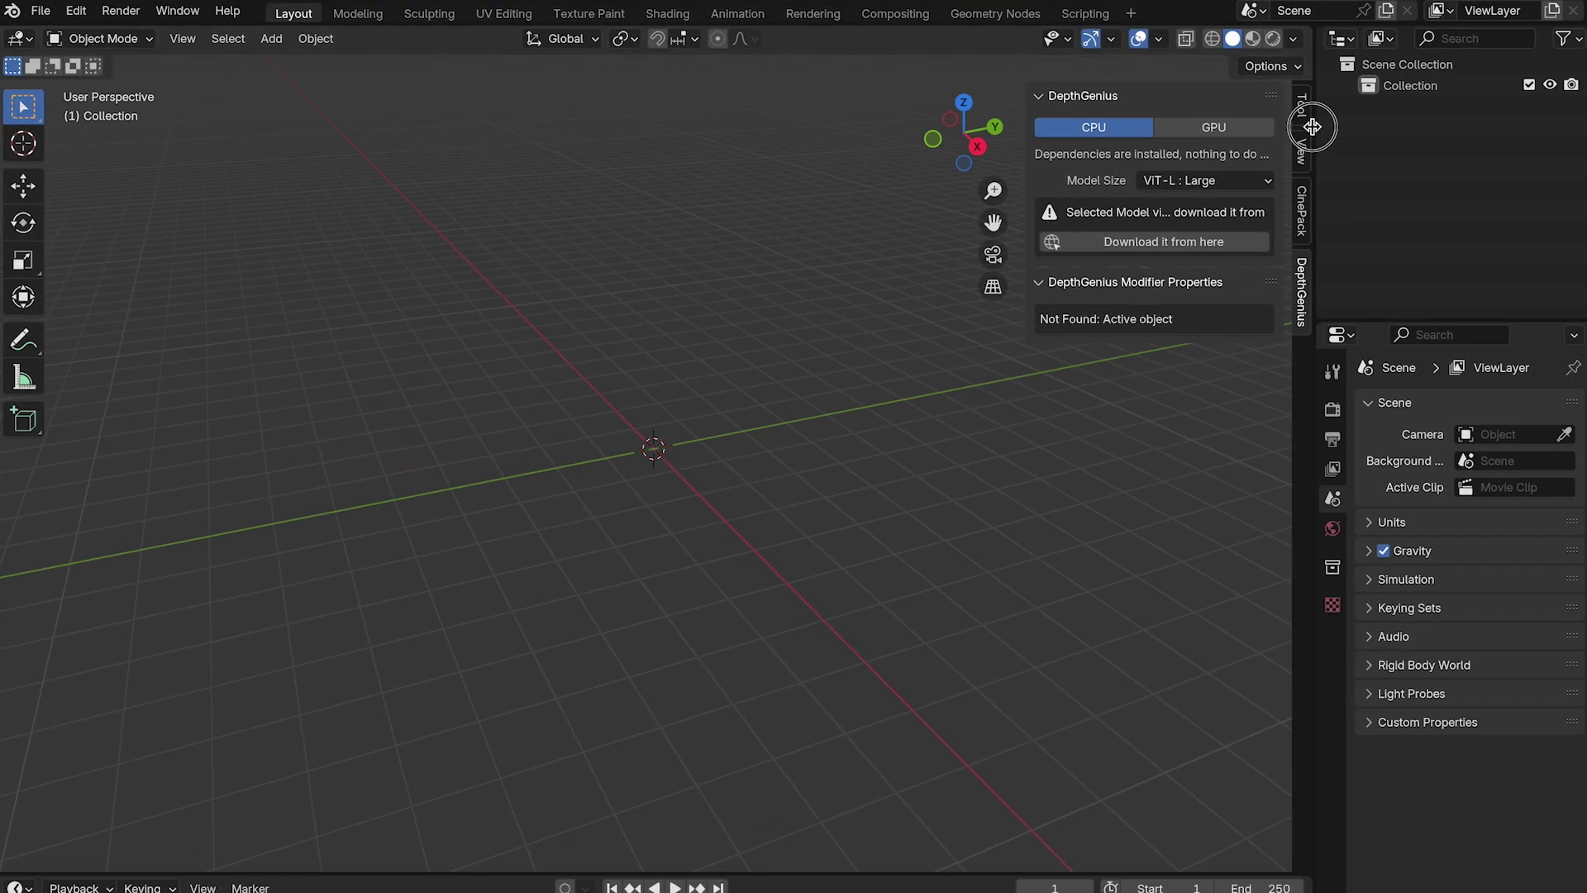
- Quit Blender without saving the scene and relaunch it
left_click(1304, 206)
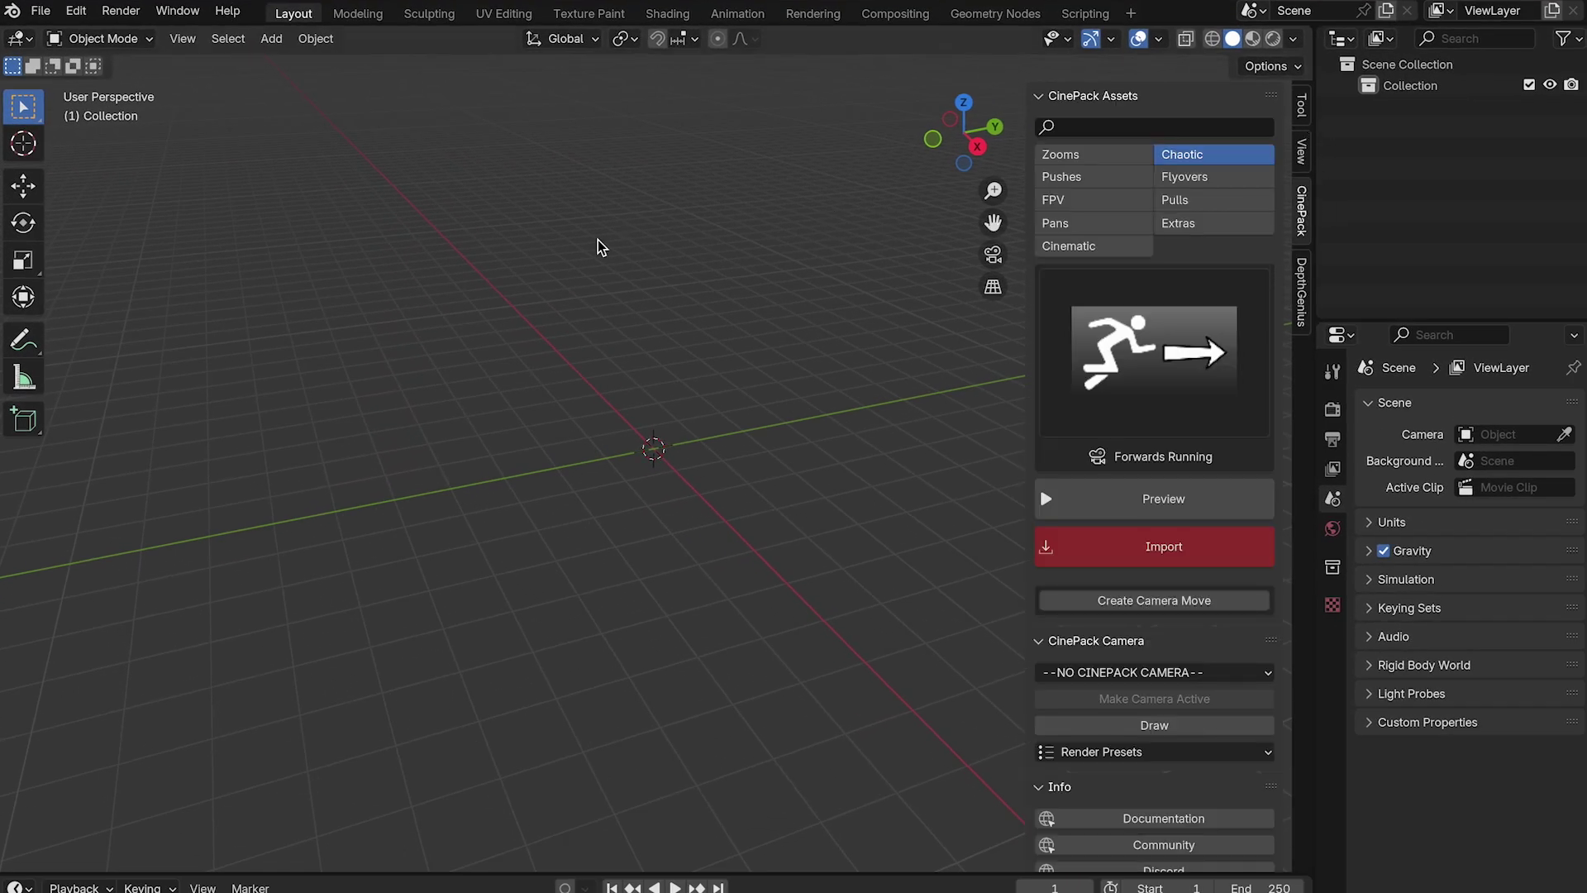
key("super+q")
left_click(719, 522)
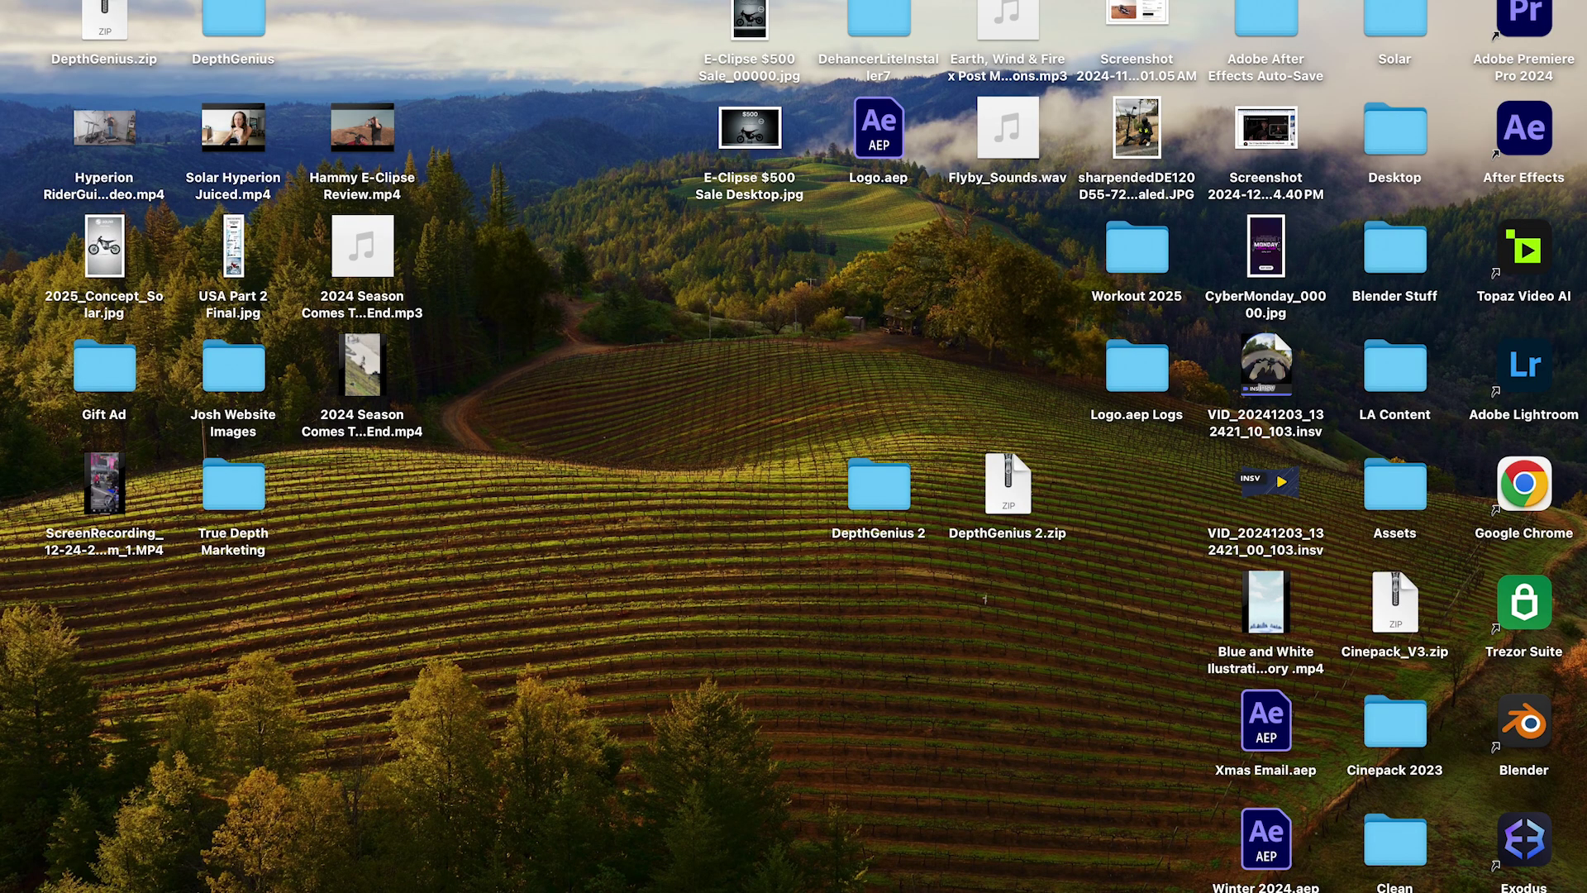
left_click(1023, 881)
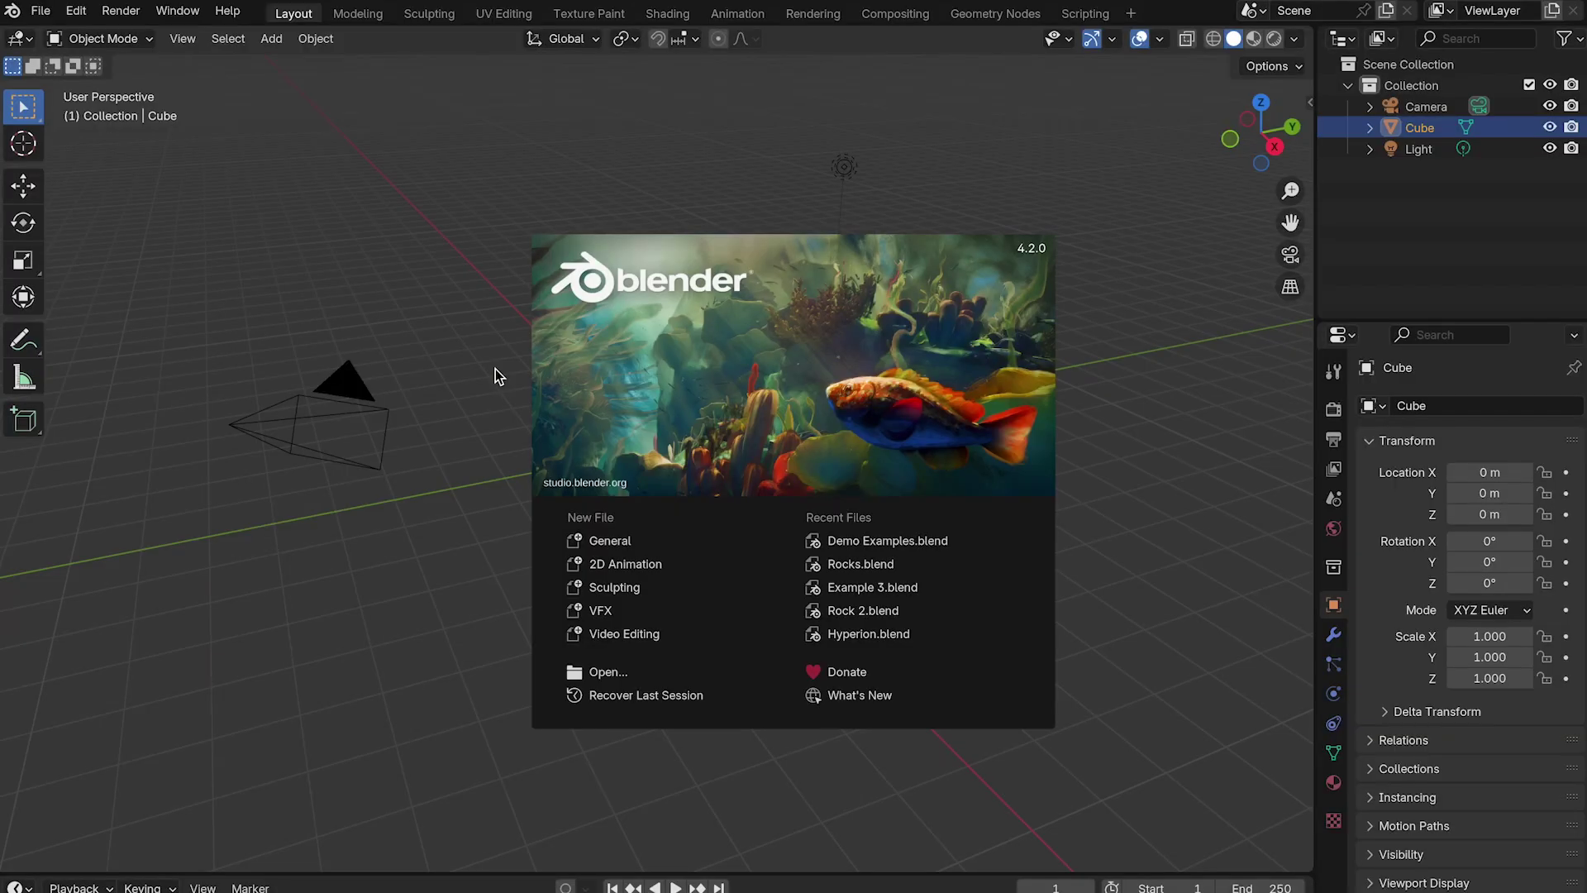
- Dismiss the splash screen and delete all the default objects from the scene
left_click(382, 404)
key("a")
key("x")
left_click(384, 408)
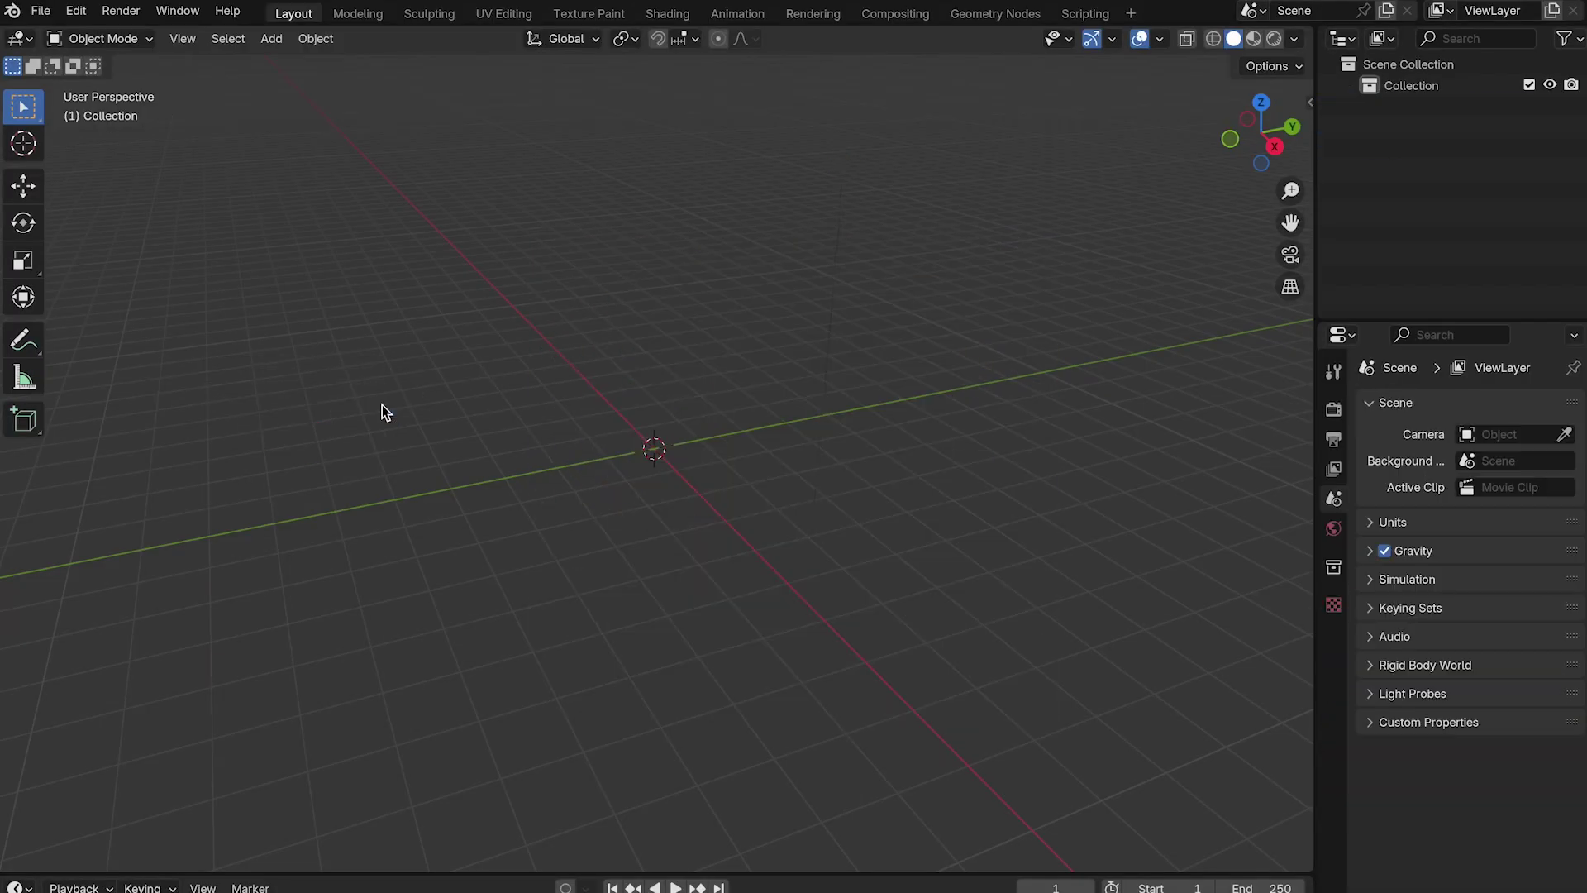
- Show the DepthGenius settings in the viewport sidebar, set the model size to ViT-L : Large and widen the sidebar
key("n")
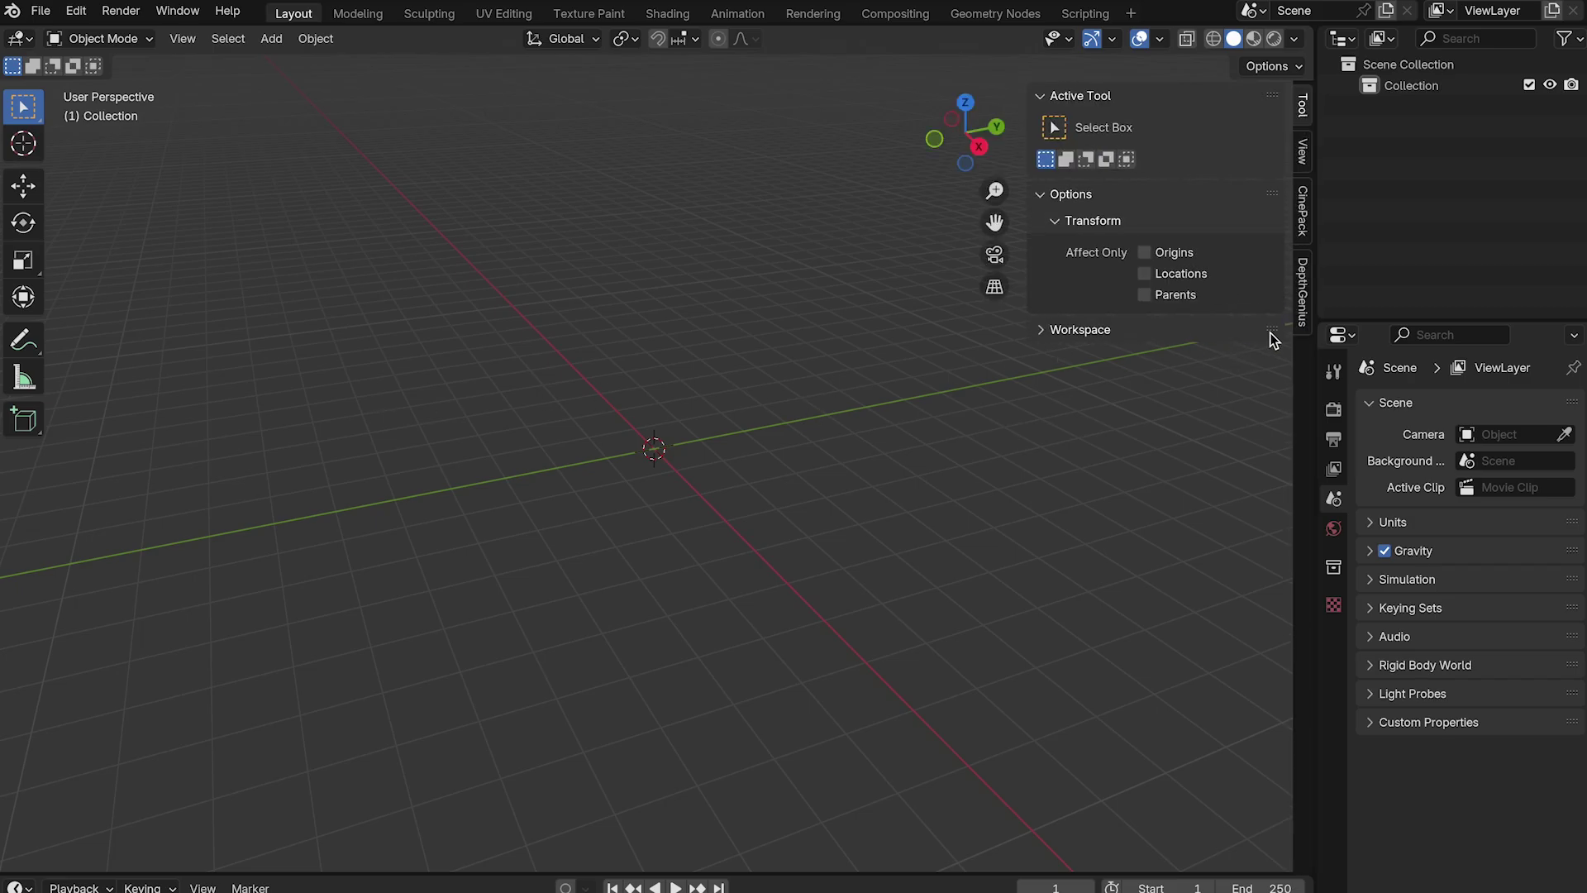
left_click(1304, 291)
left_click(1244, 182)
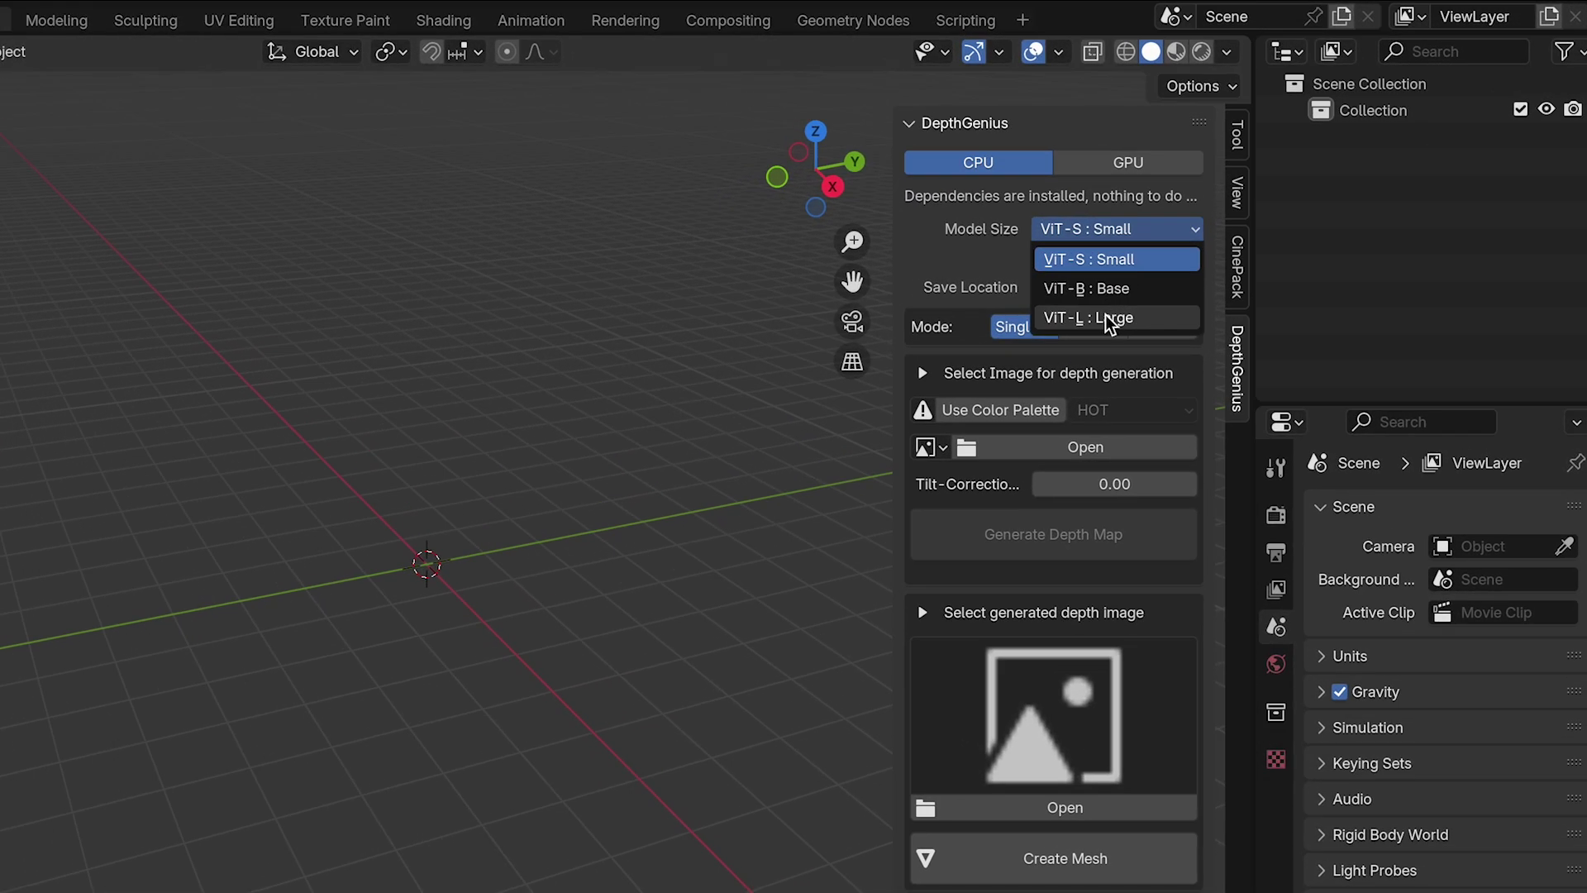
left_click(1195, 249)
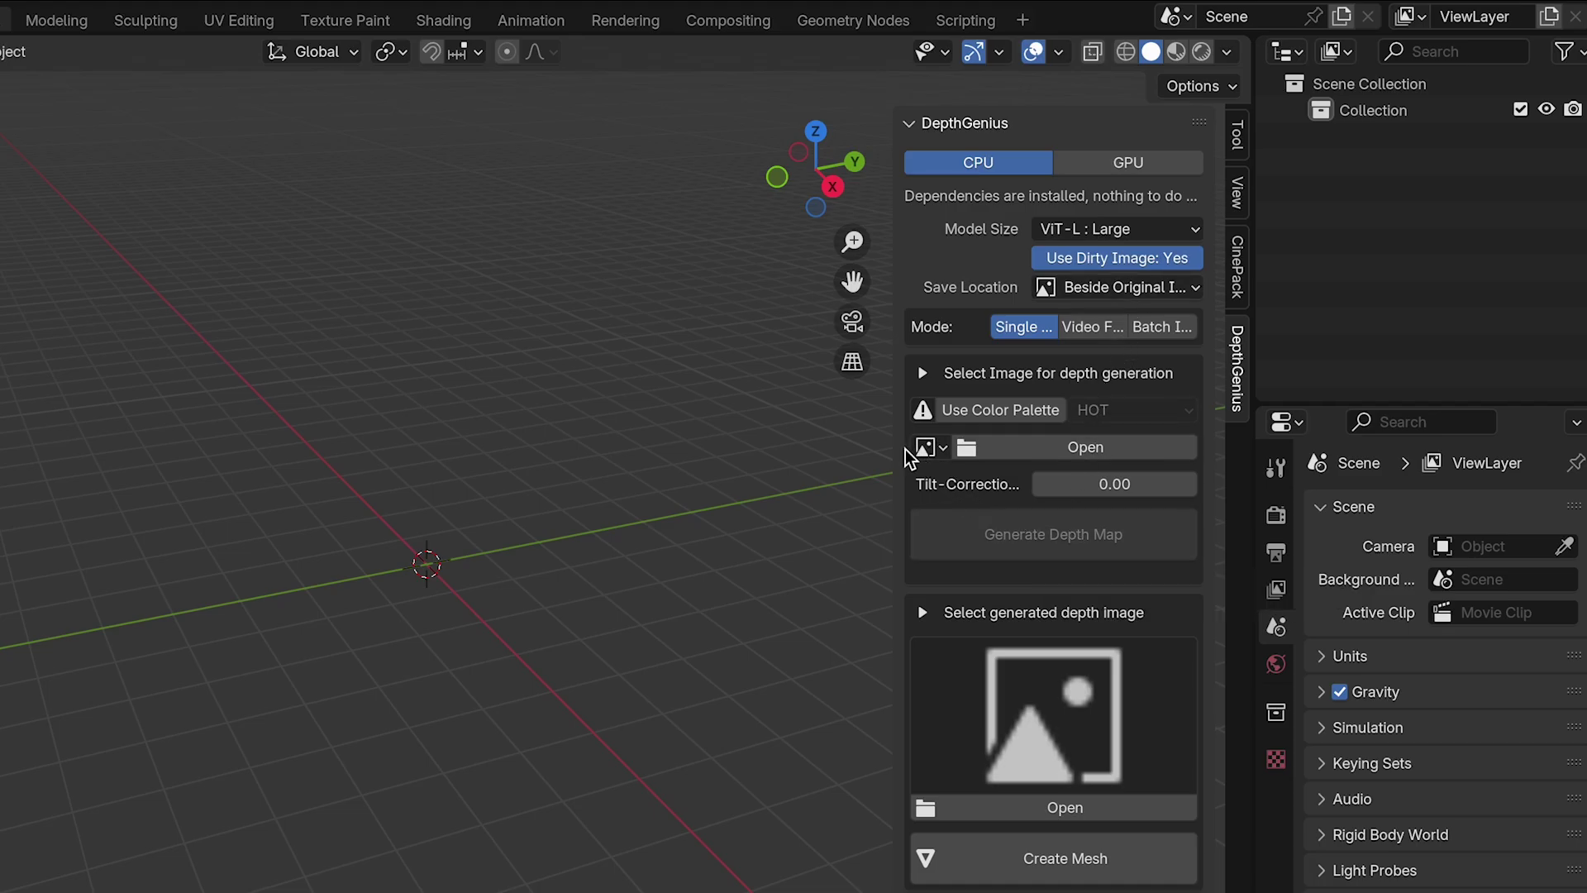
left_click_drag(896, 455, 849, 456)
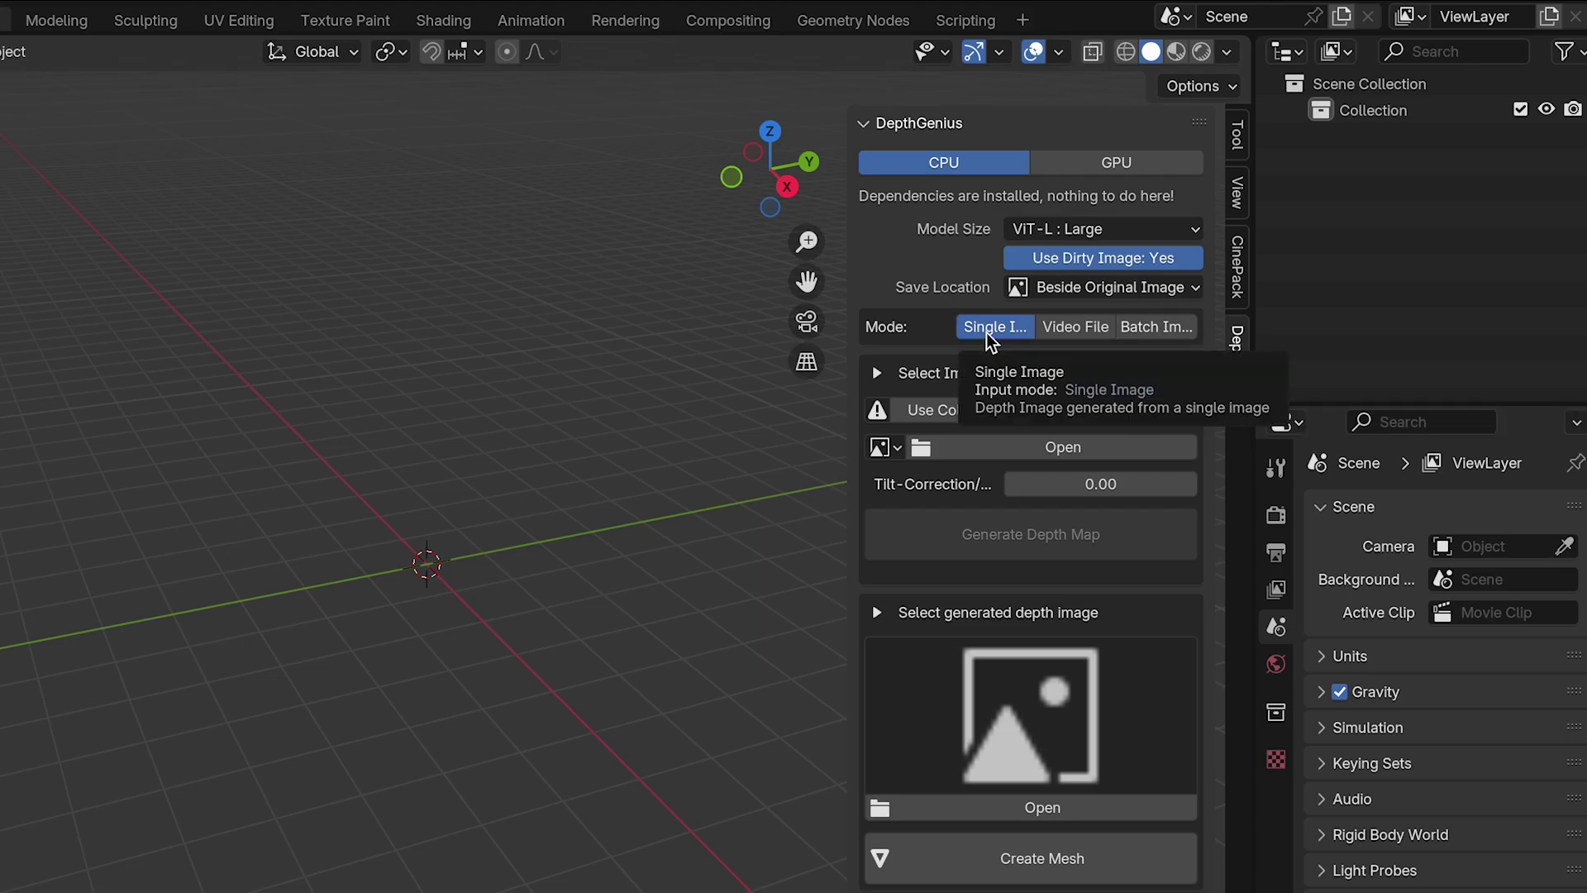
- Load Statue.png from the Texture Images folder as the image for depth generation
left_click(1076, 450)
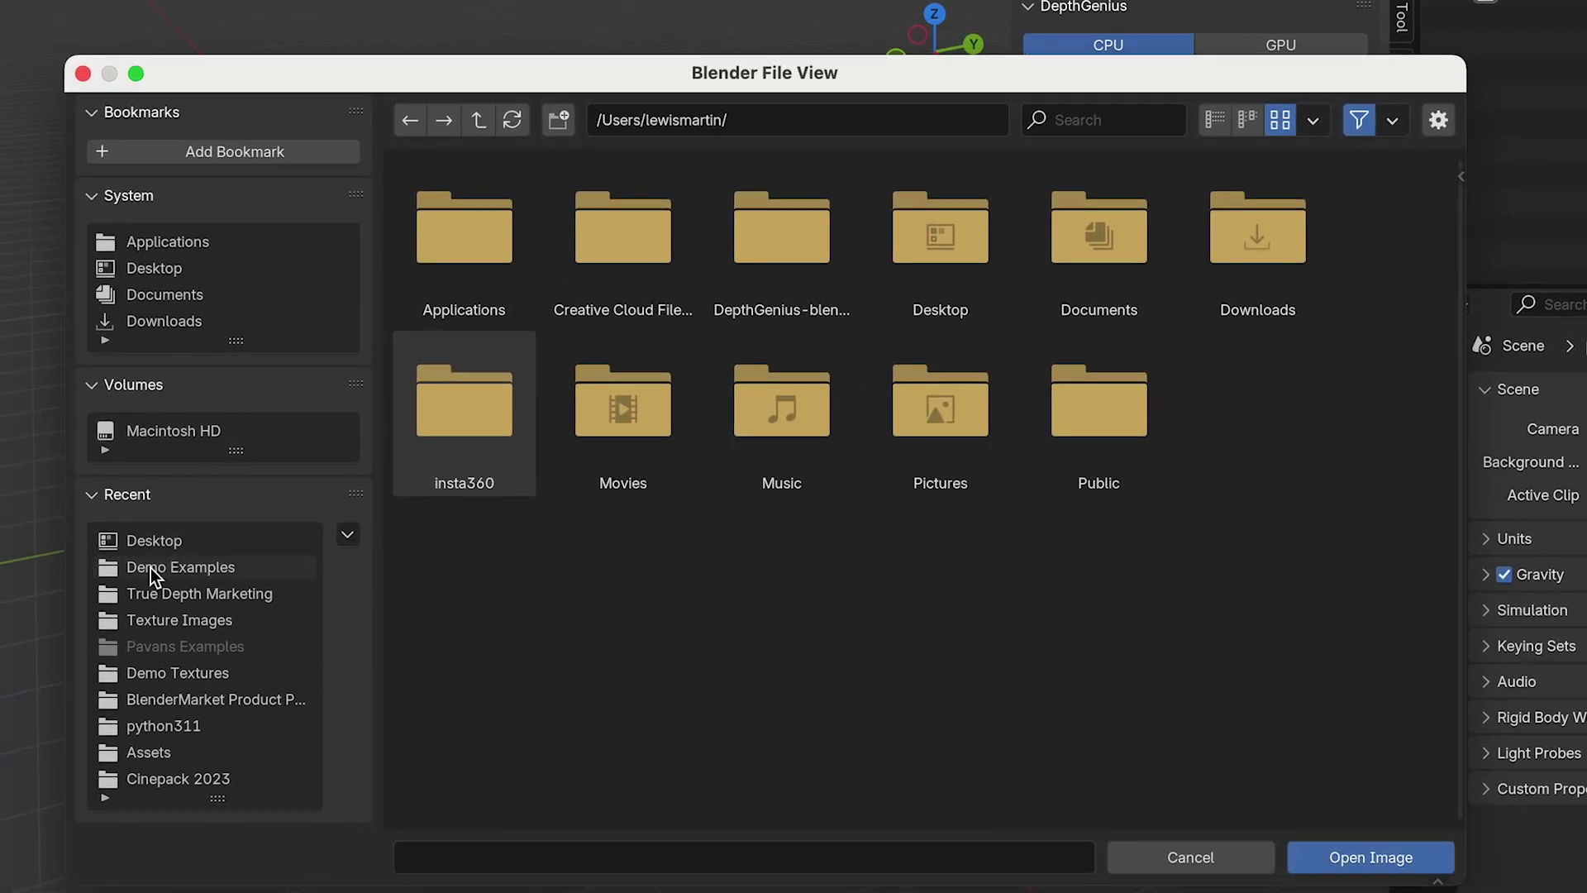
left_click(151, 568)
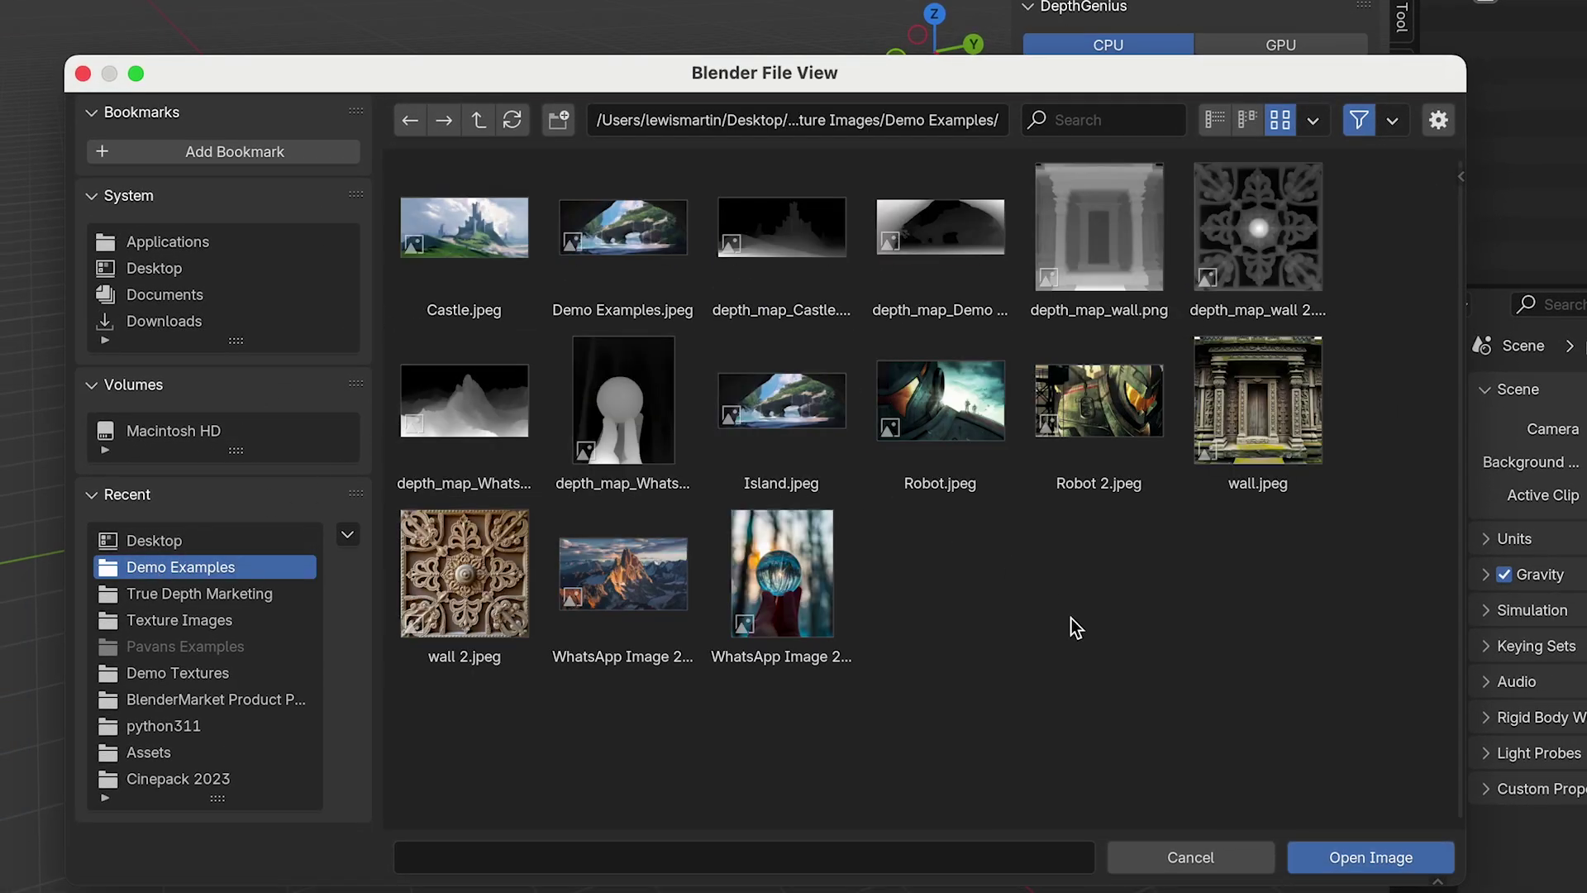
left_click(479, 120)
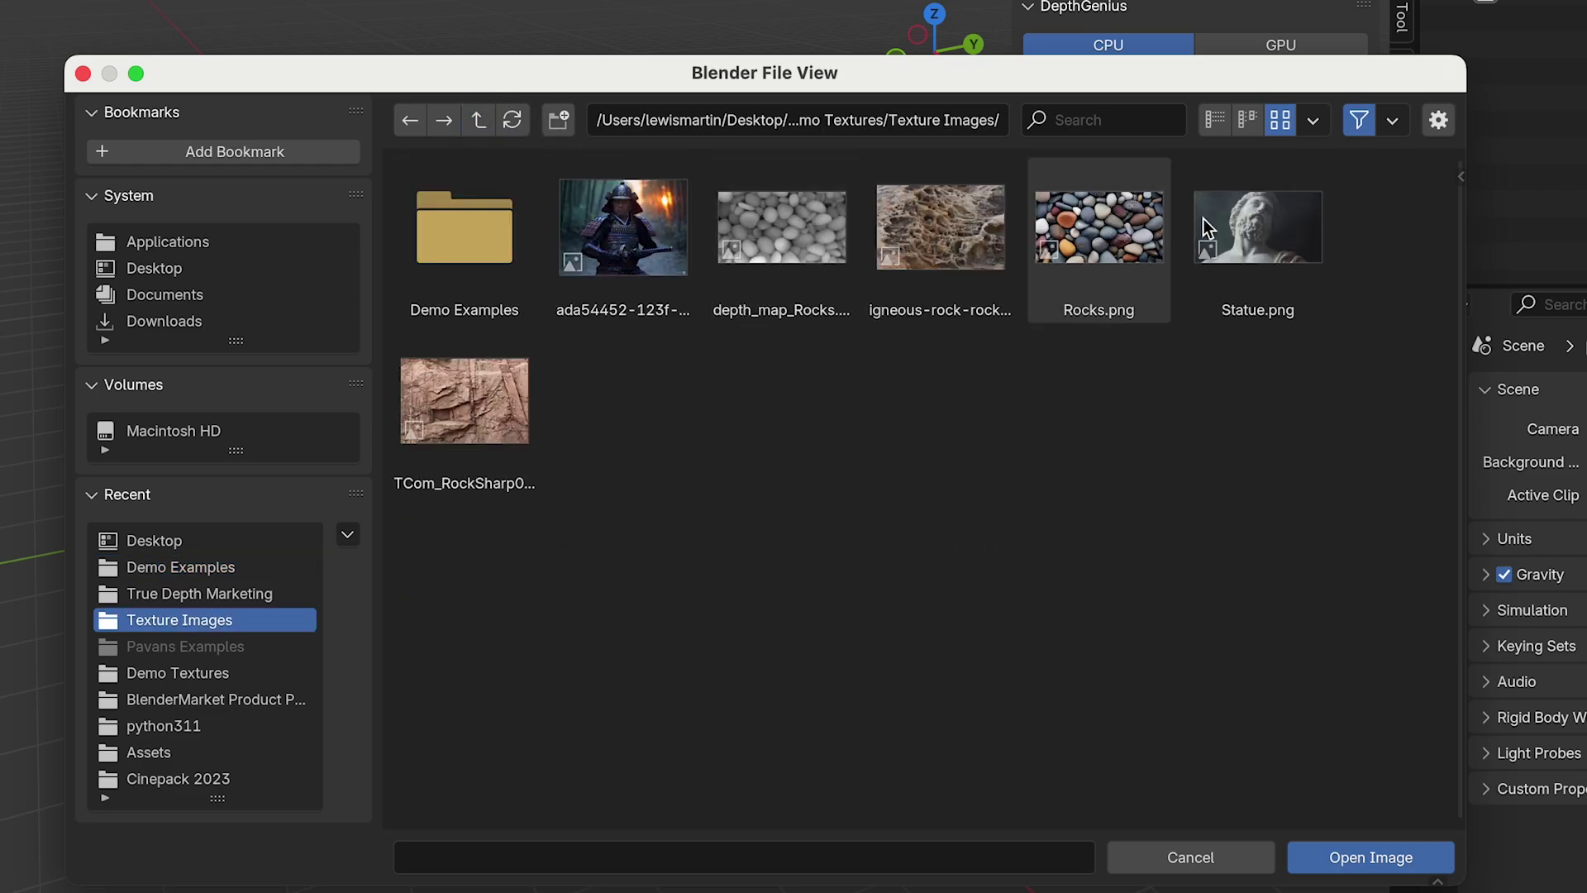
double_click(1260, 241)
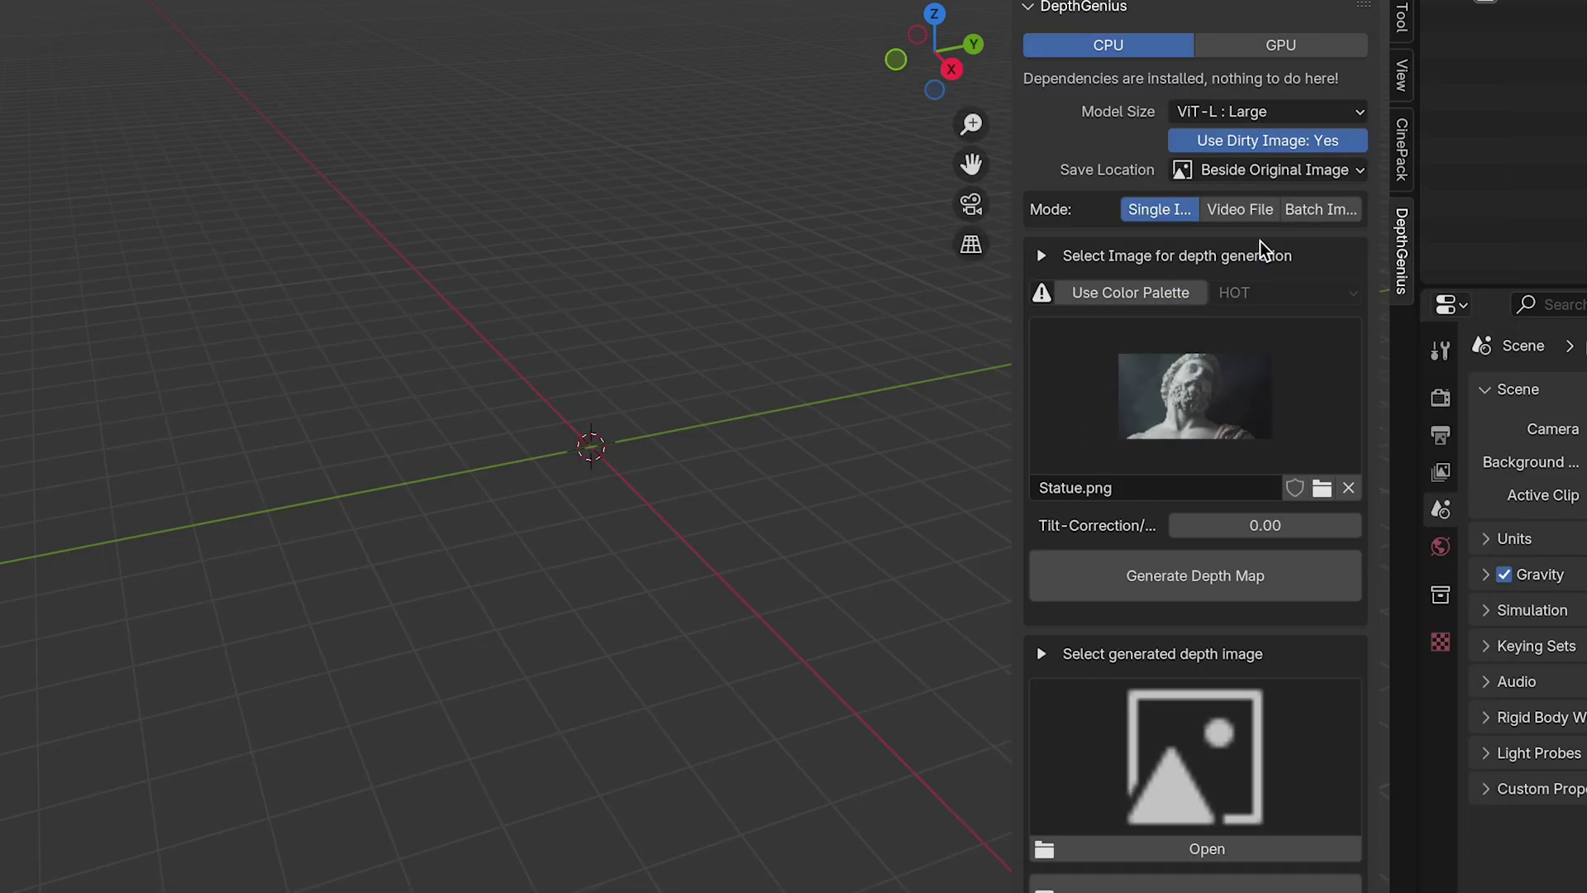
- Generate the depth map for Statue.png and create a mesh from it
scroll(1224, 411, "down", 2)
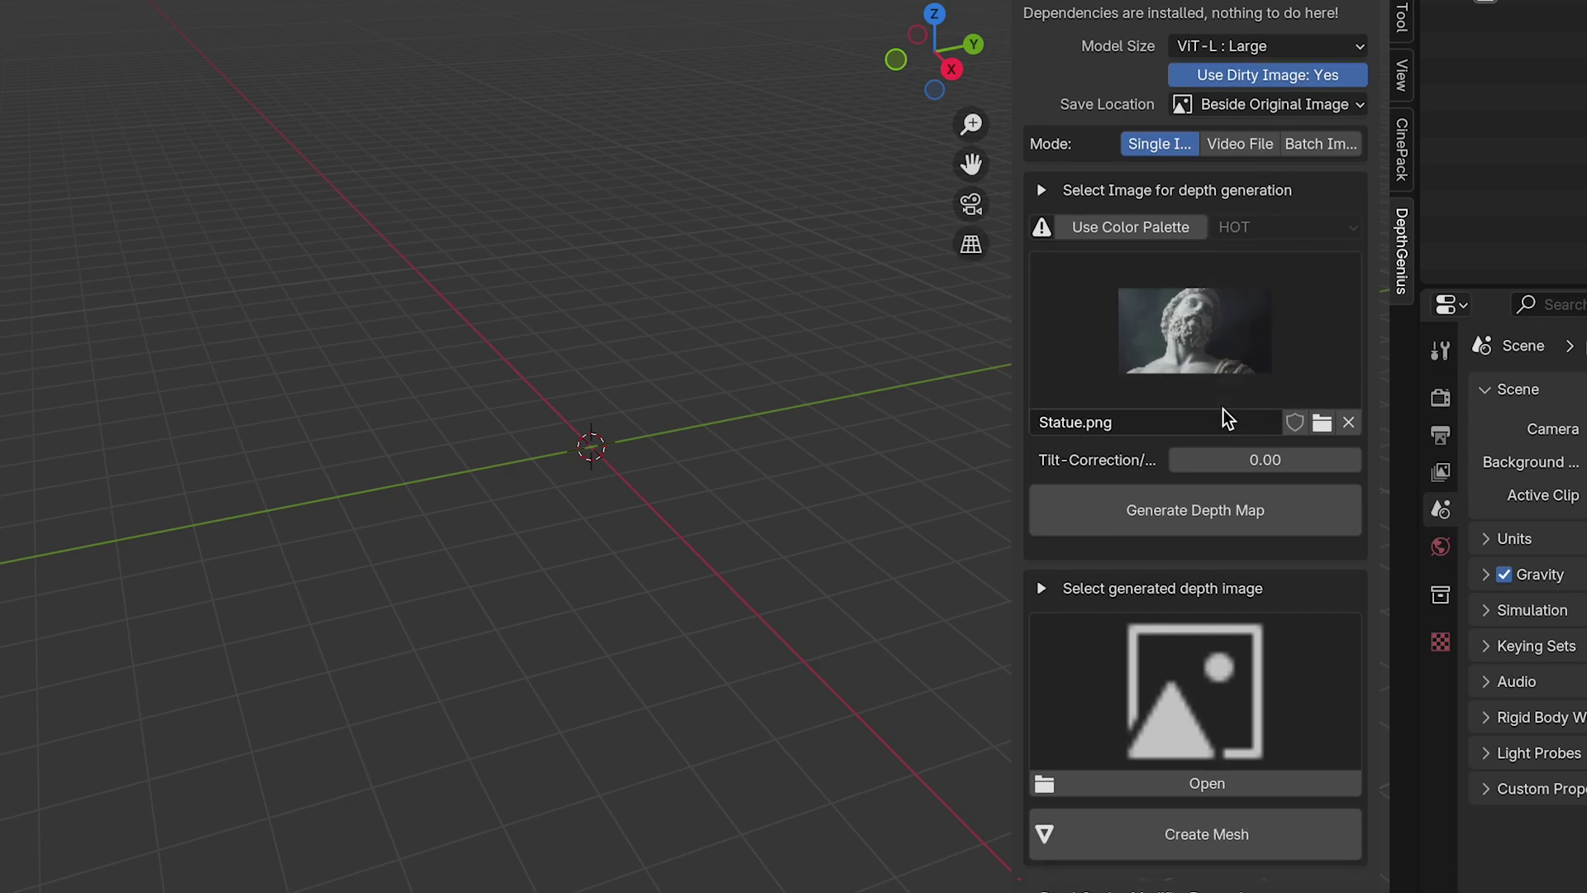
left_click(1194, 512)
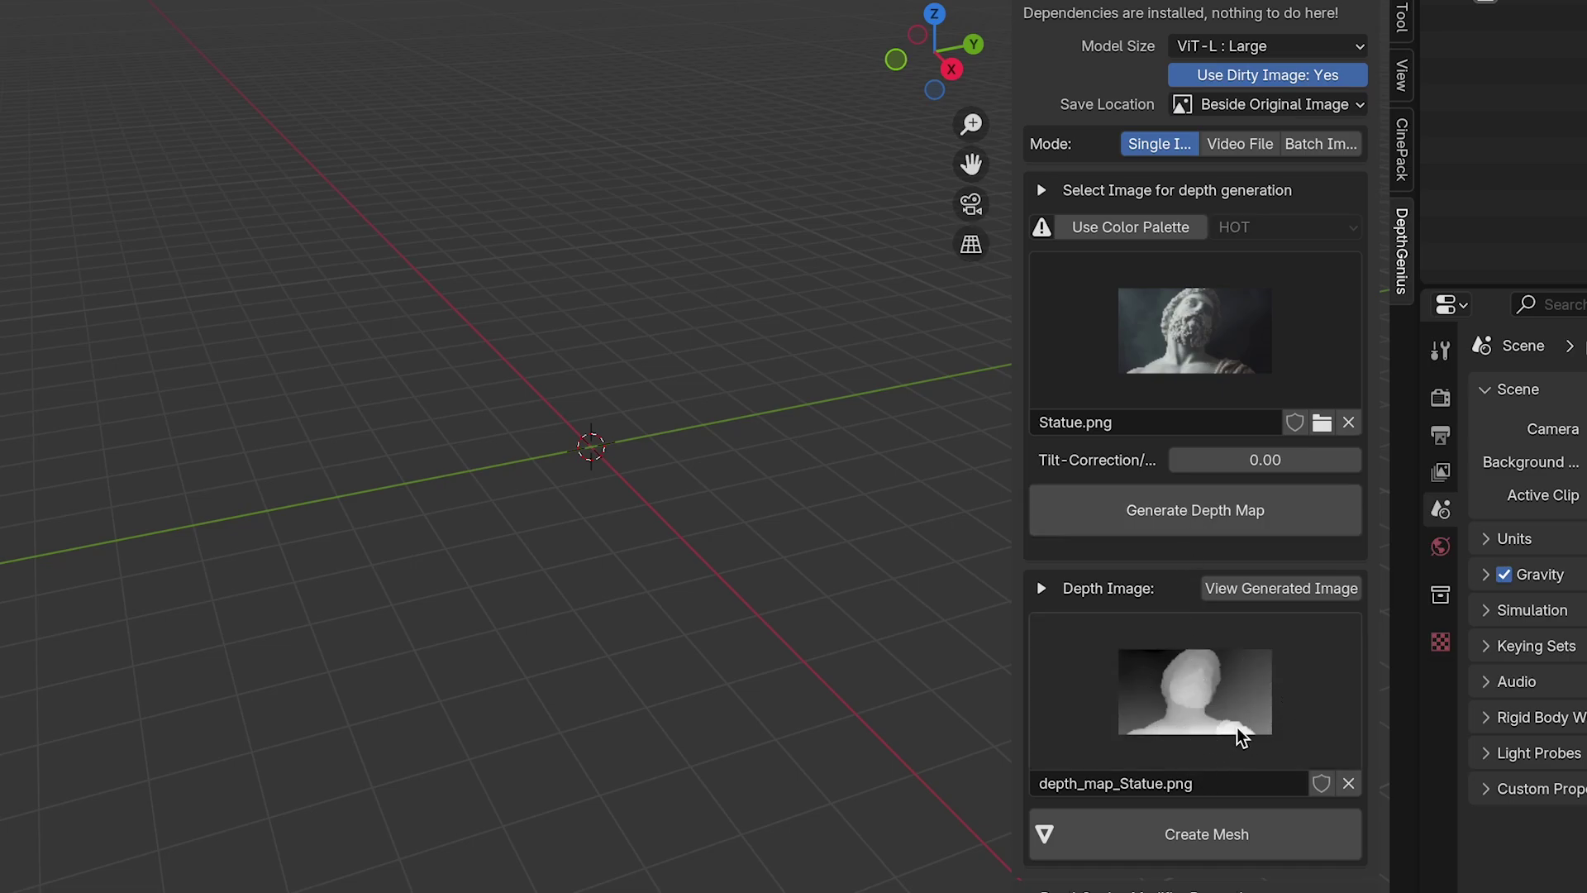
left_click(1214, 826)
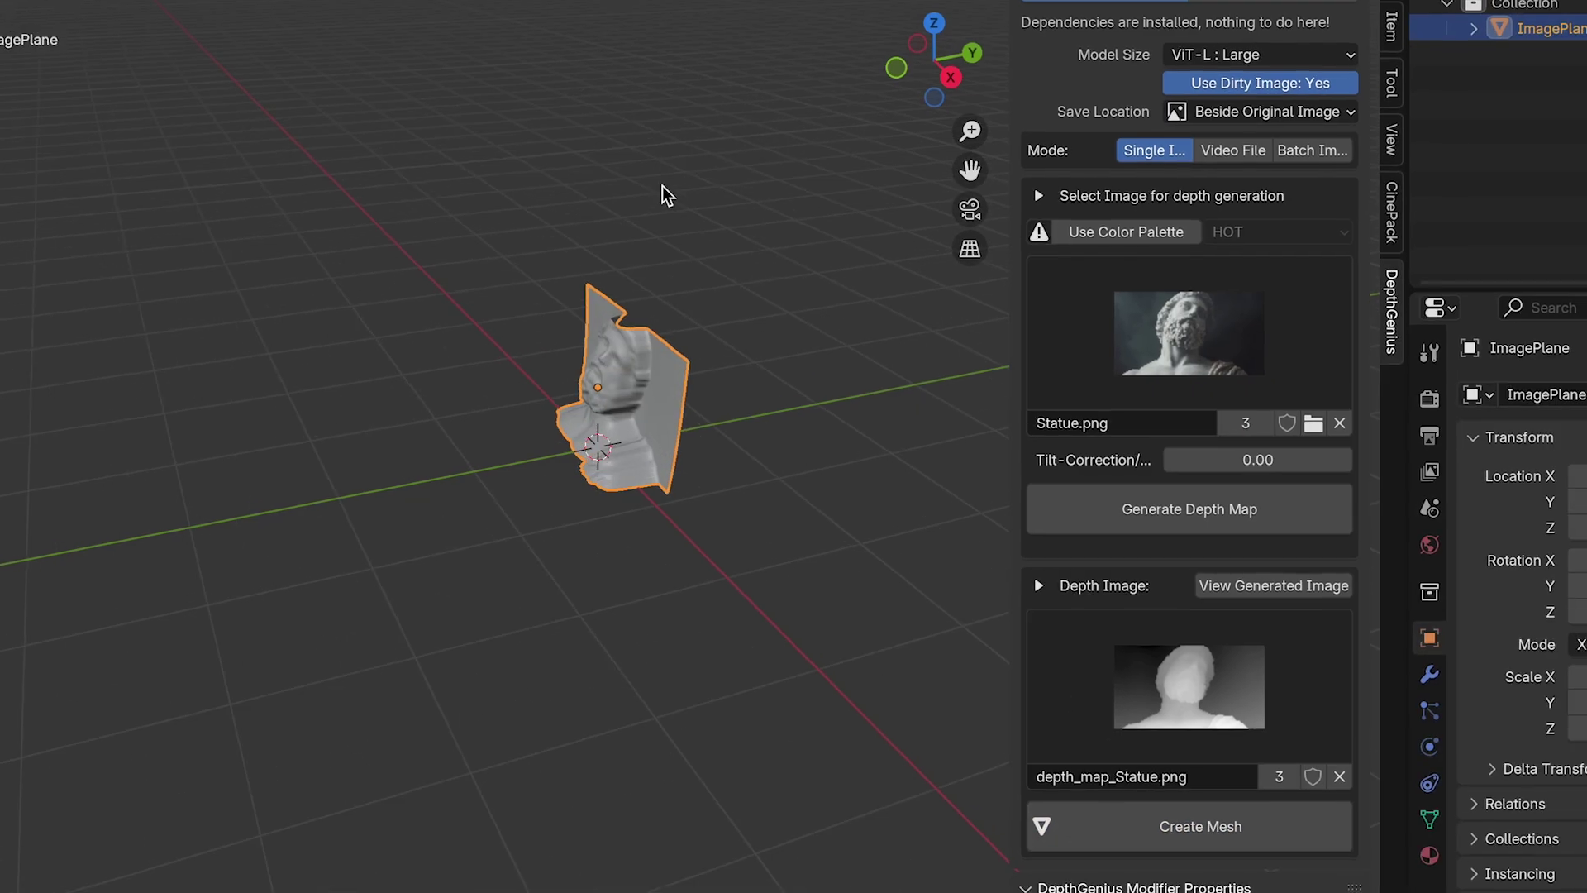
- Examine the statue mesh's relief from several angles and review its DepthGenius displacement settings
middle_click_drag(679, 205, 703, 231)
scroll(704, 231, "up", 3)
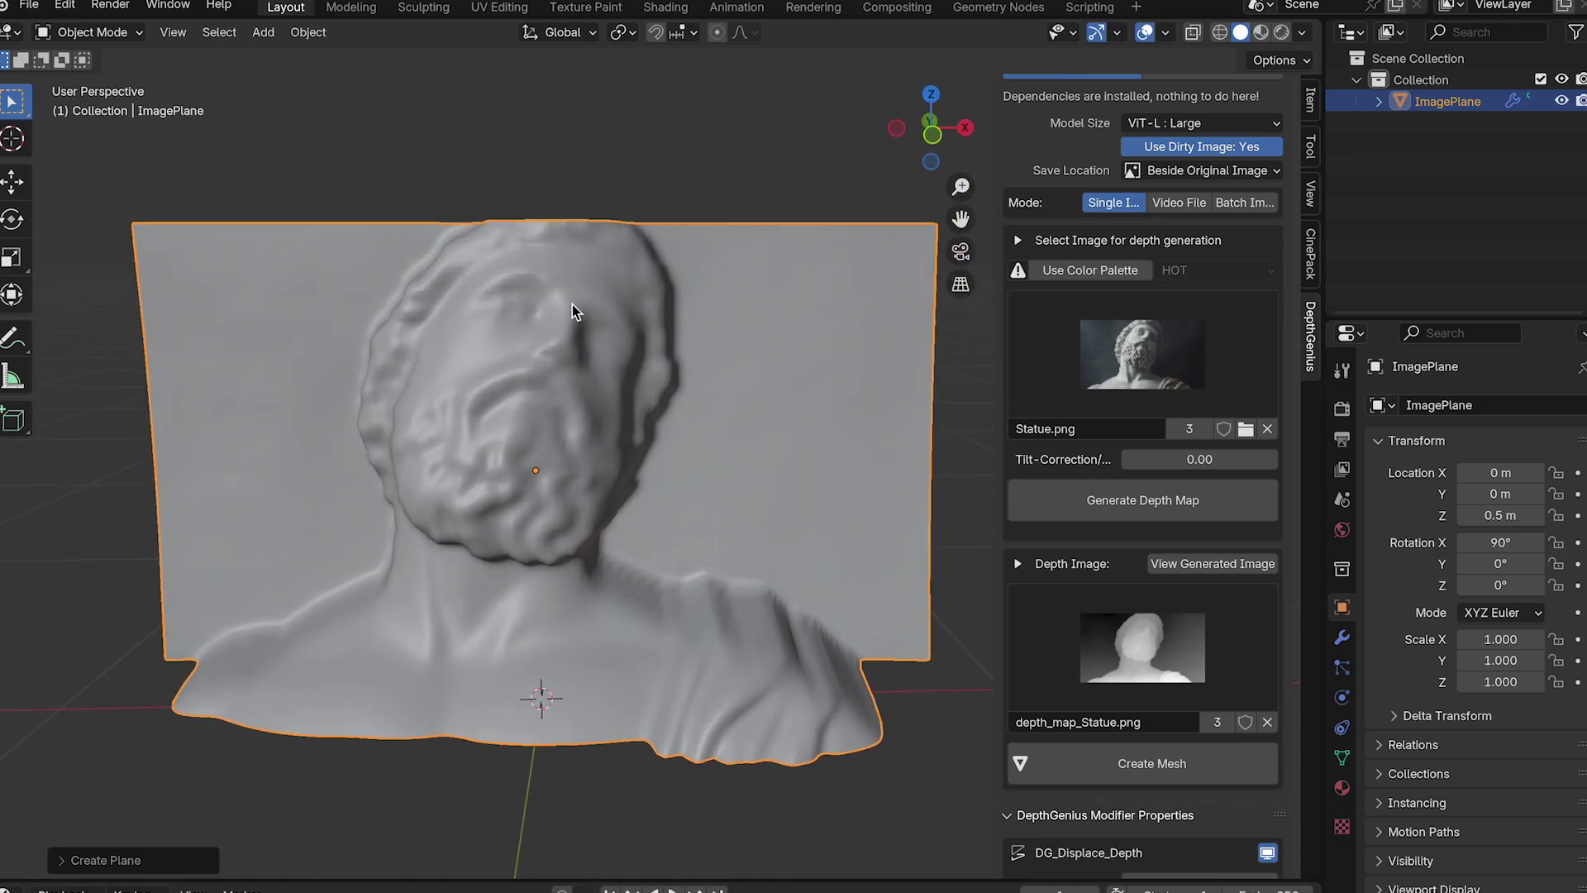
middle_click_drag(572, 304, 573, 311)
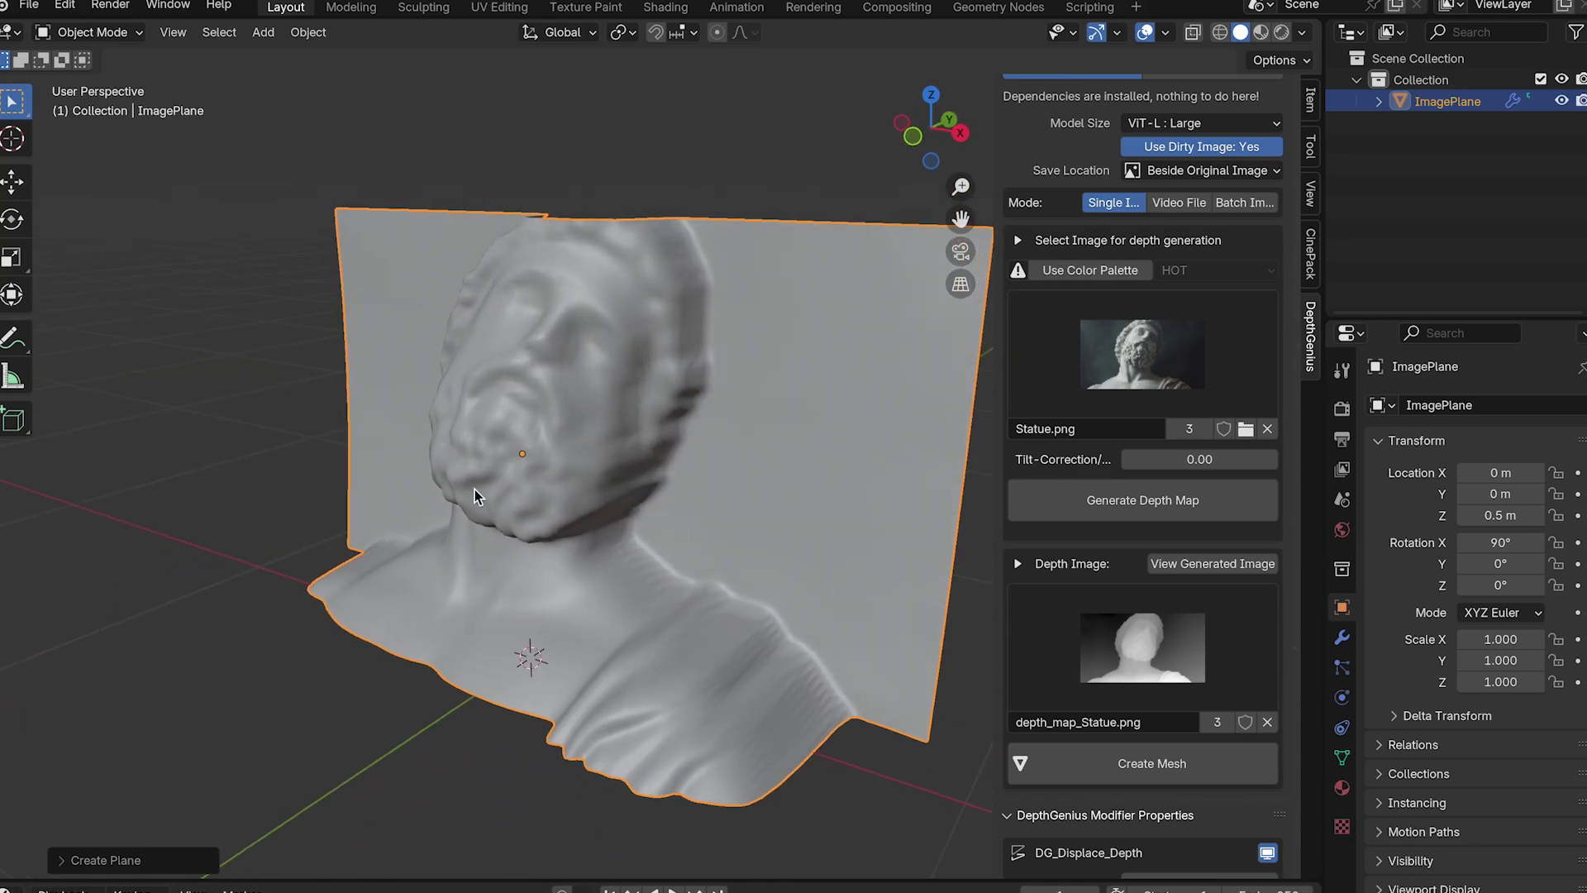
middle_click_drag(631, 468, 630, 467)
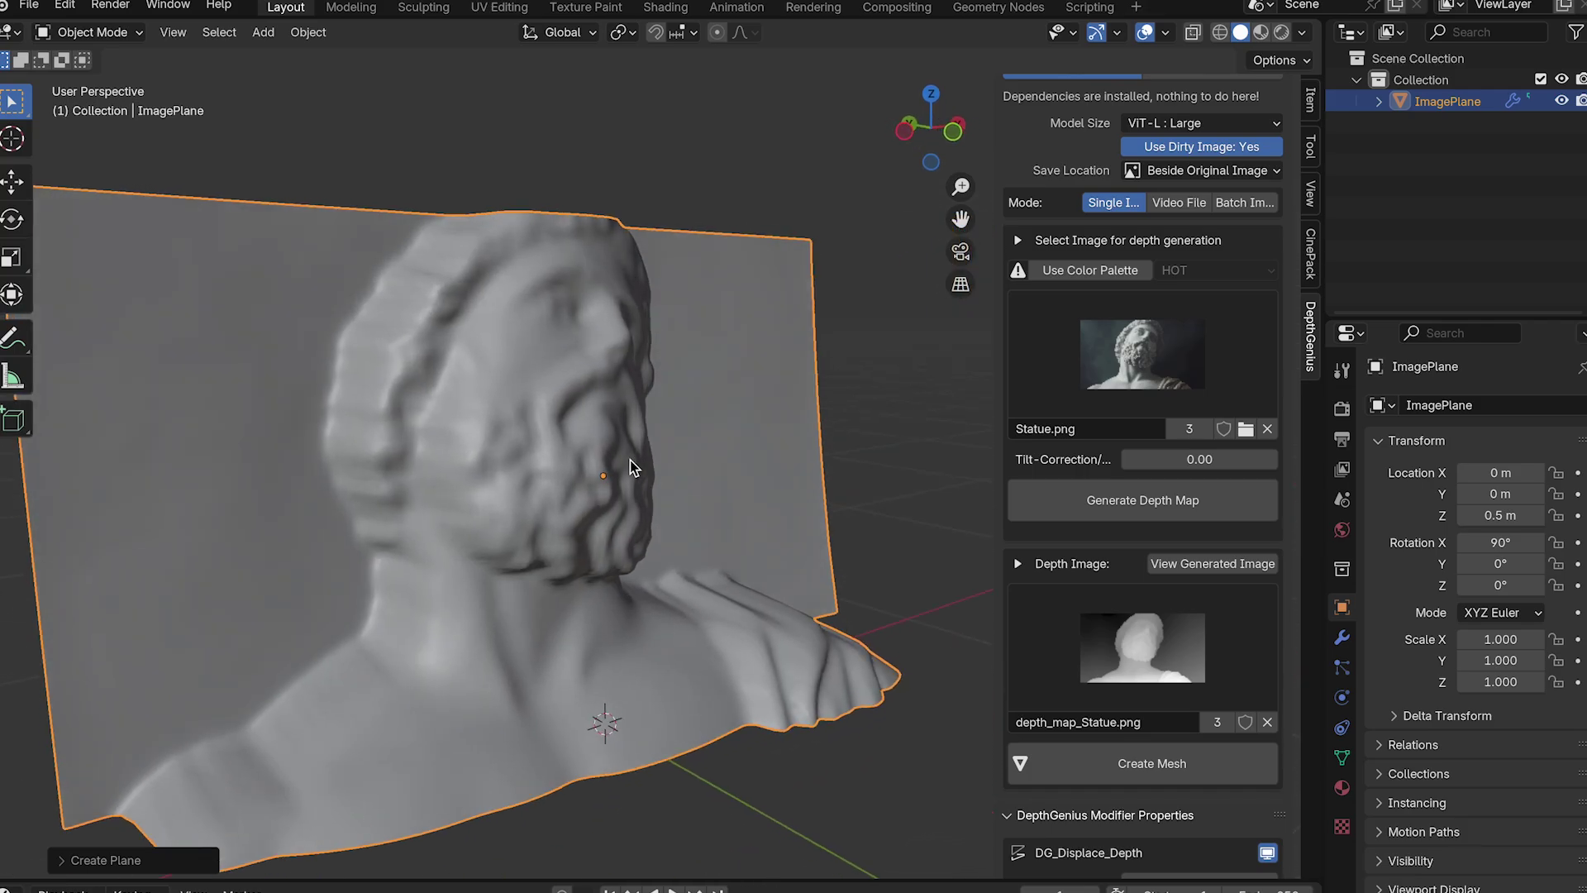
middle_click_drag(717, 443, 715, 443)
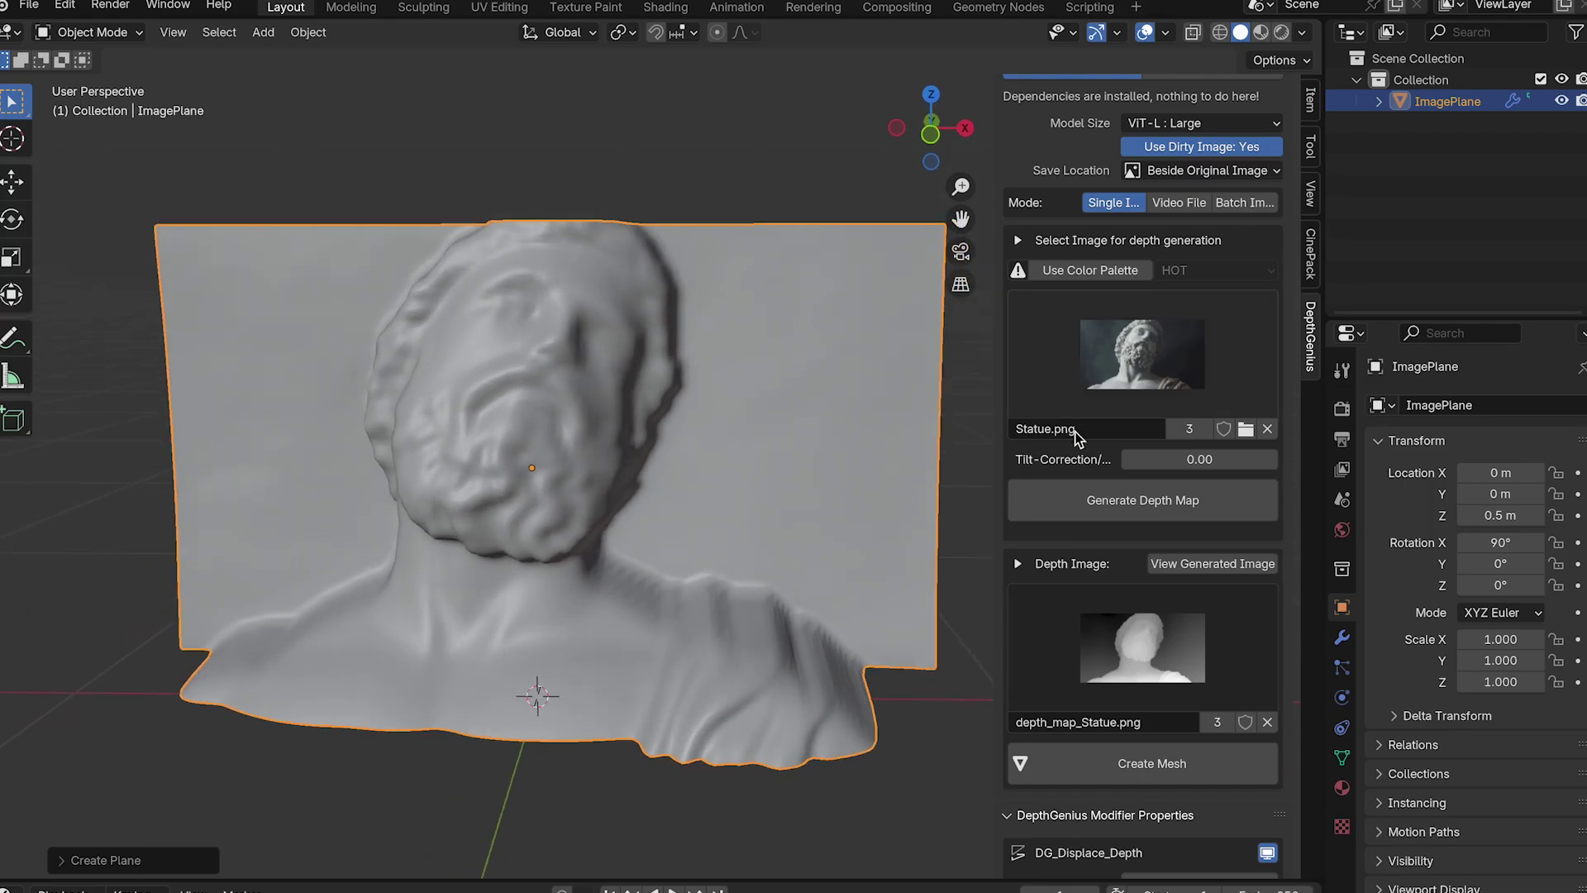
scroll(1165, 498, "down", 4)
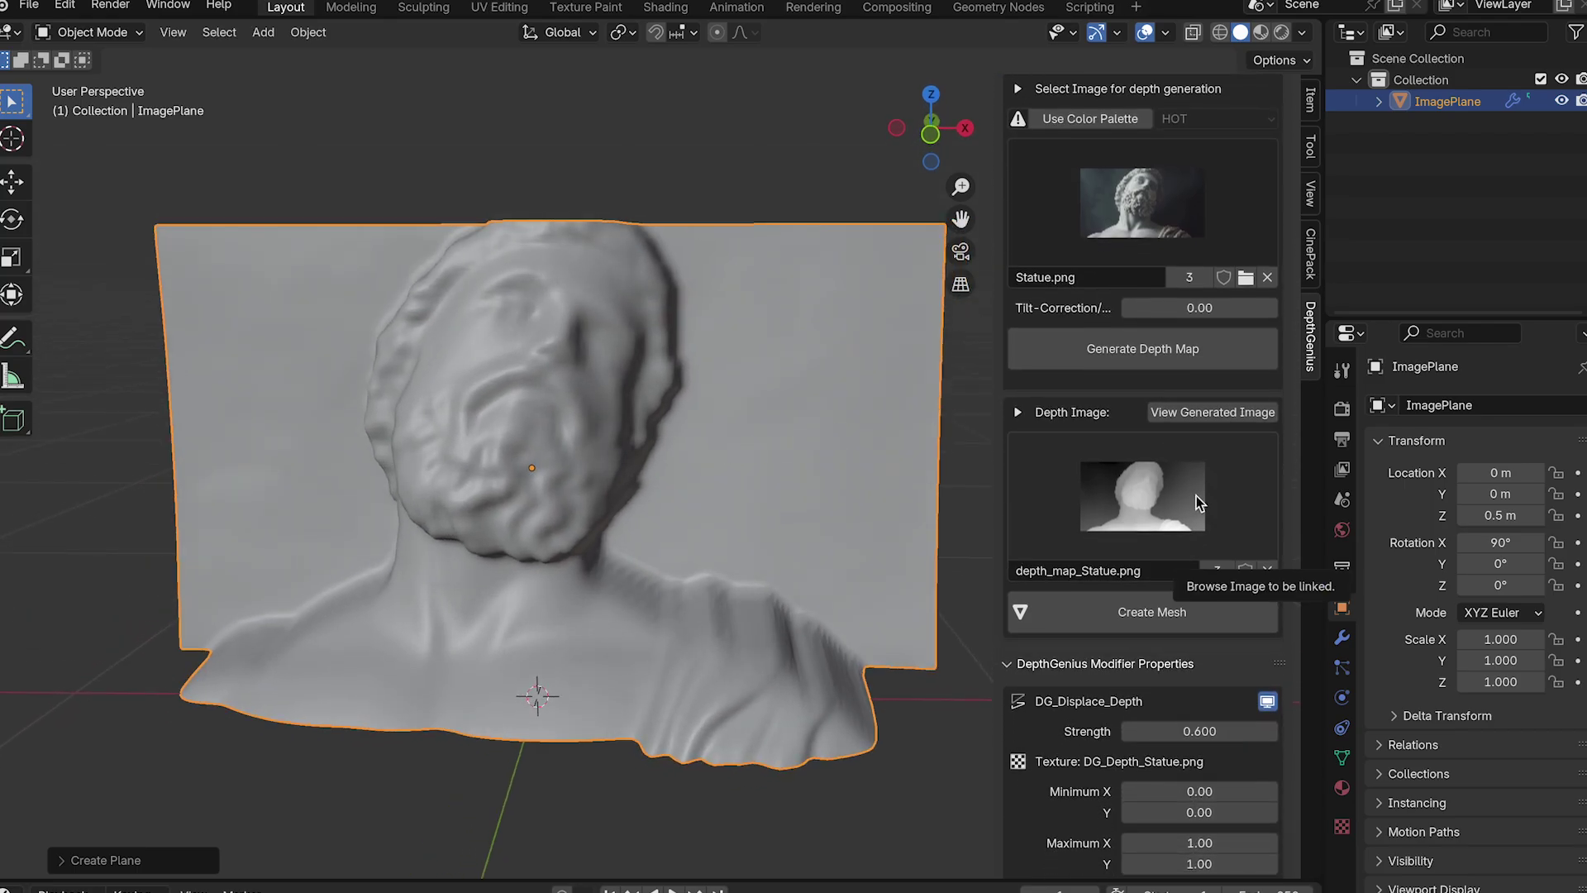
scroll(1197, 494, "down", 1)
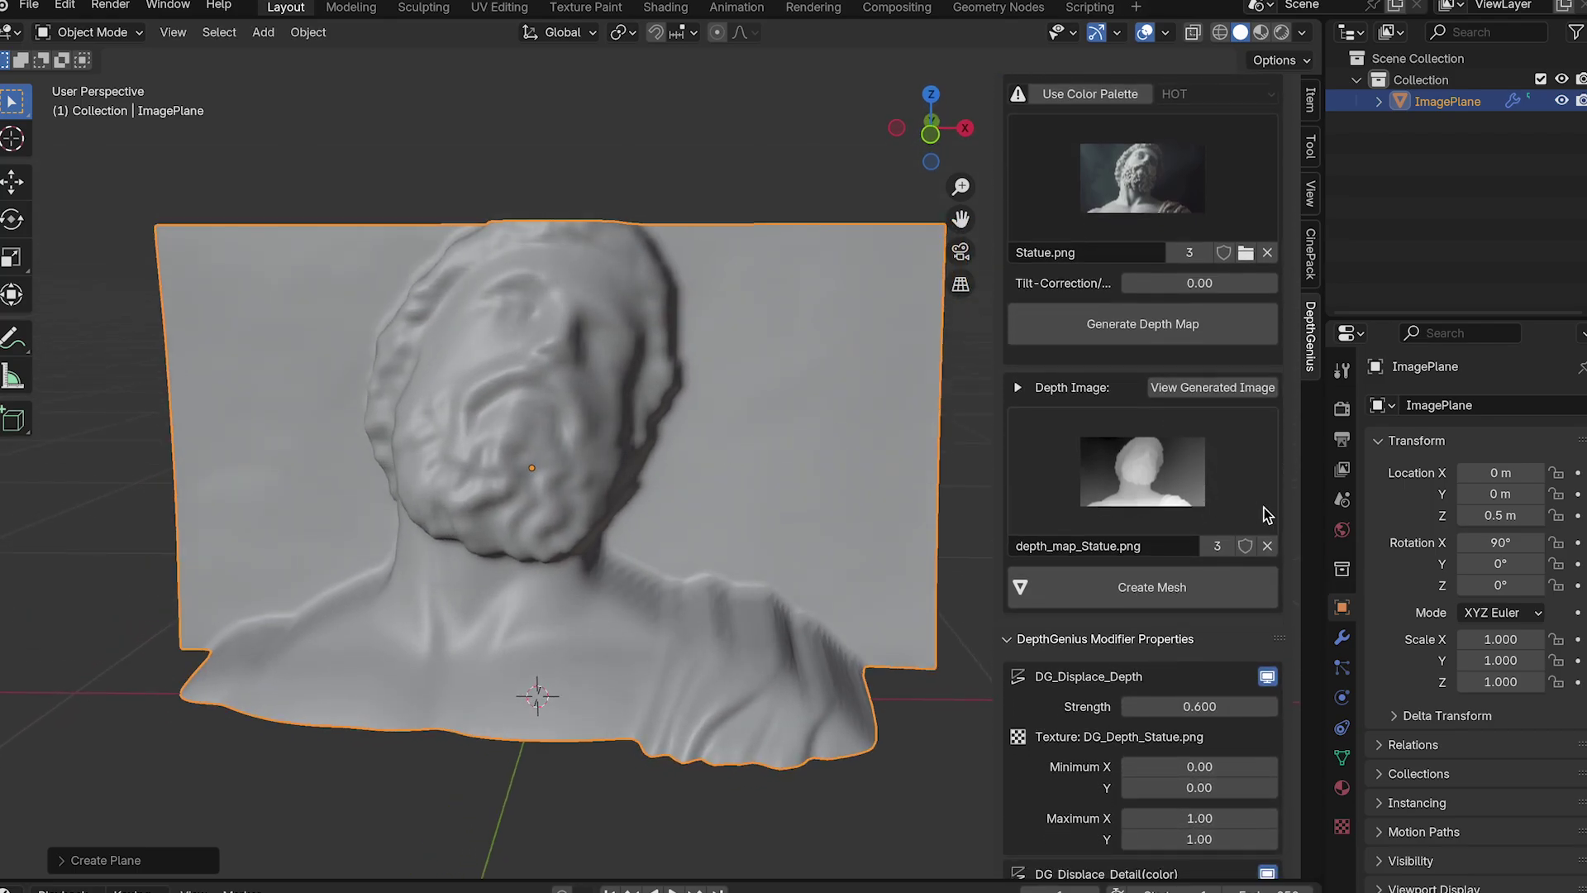
- Raise the viewport levels of the statue mesh's Simple subdivision modifier to 6 and inspect the surface detail
left_click(1342, 641)
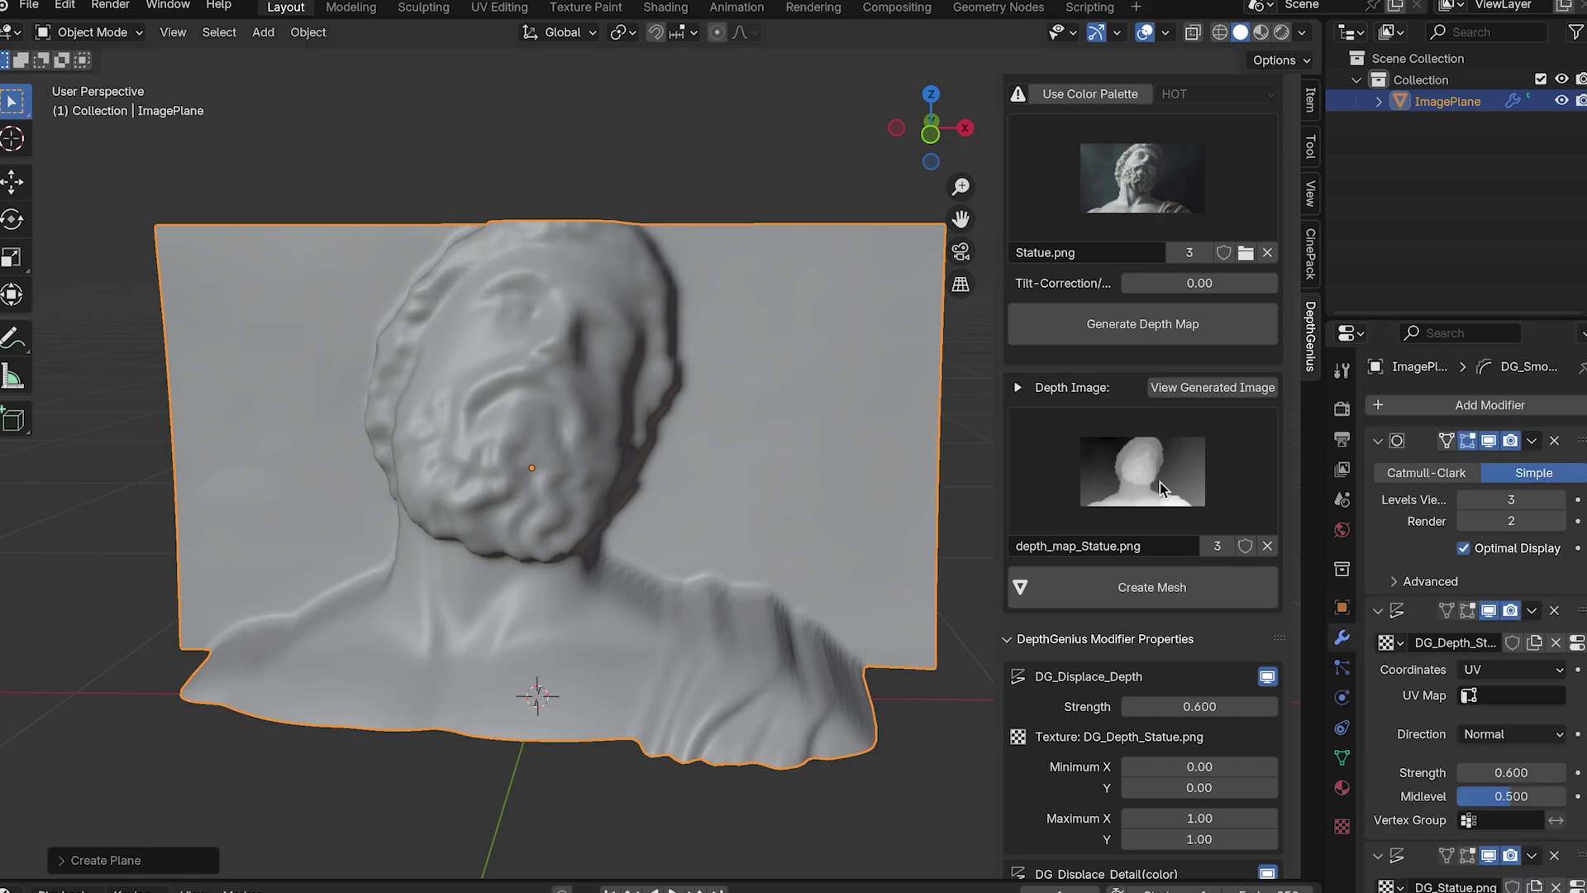
left_click(1559, 500)
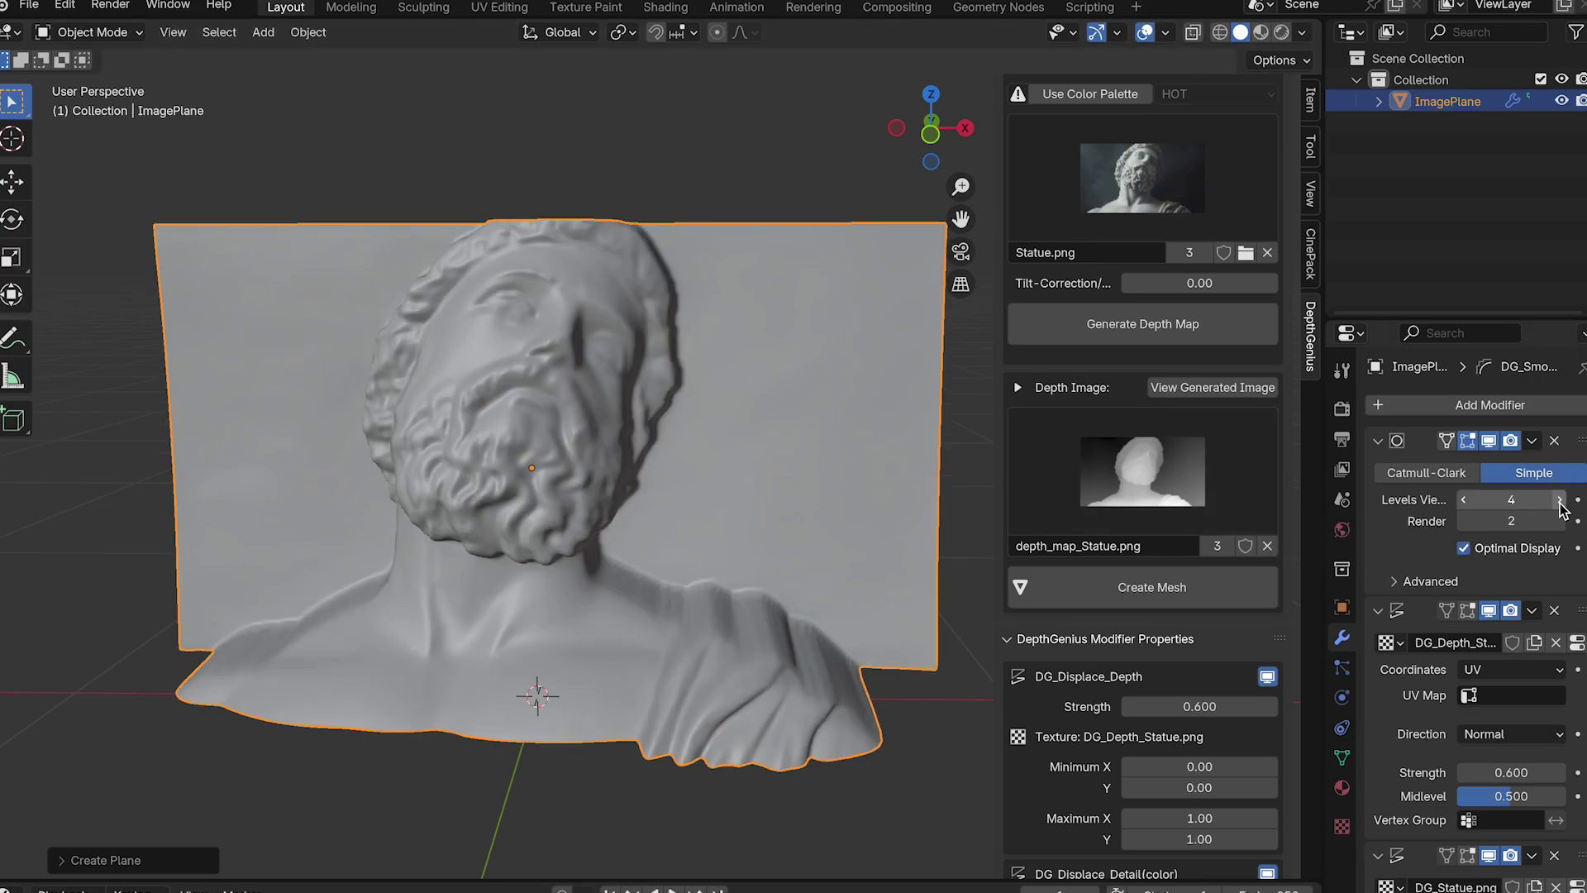
left_click(1558, 500)
left_click(1559, 500)
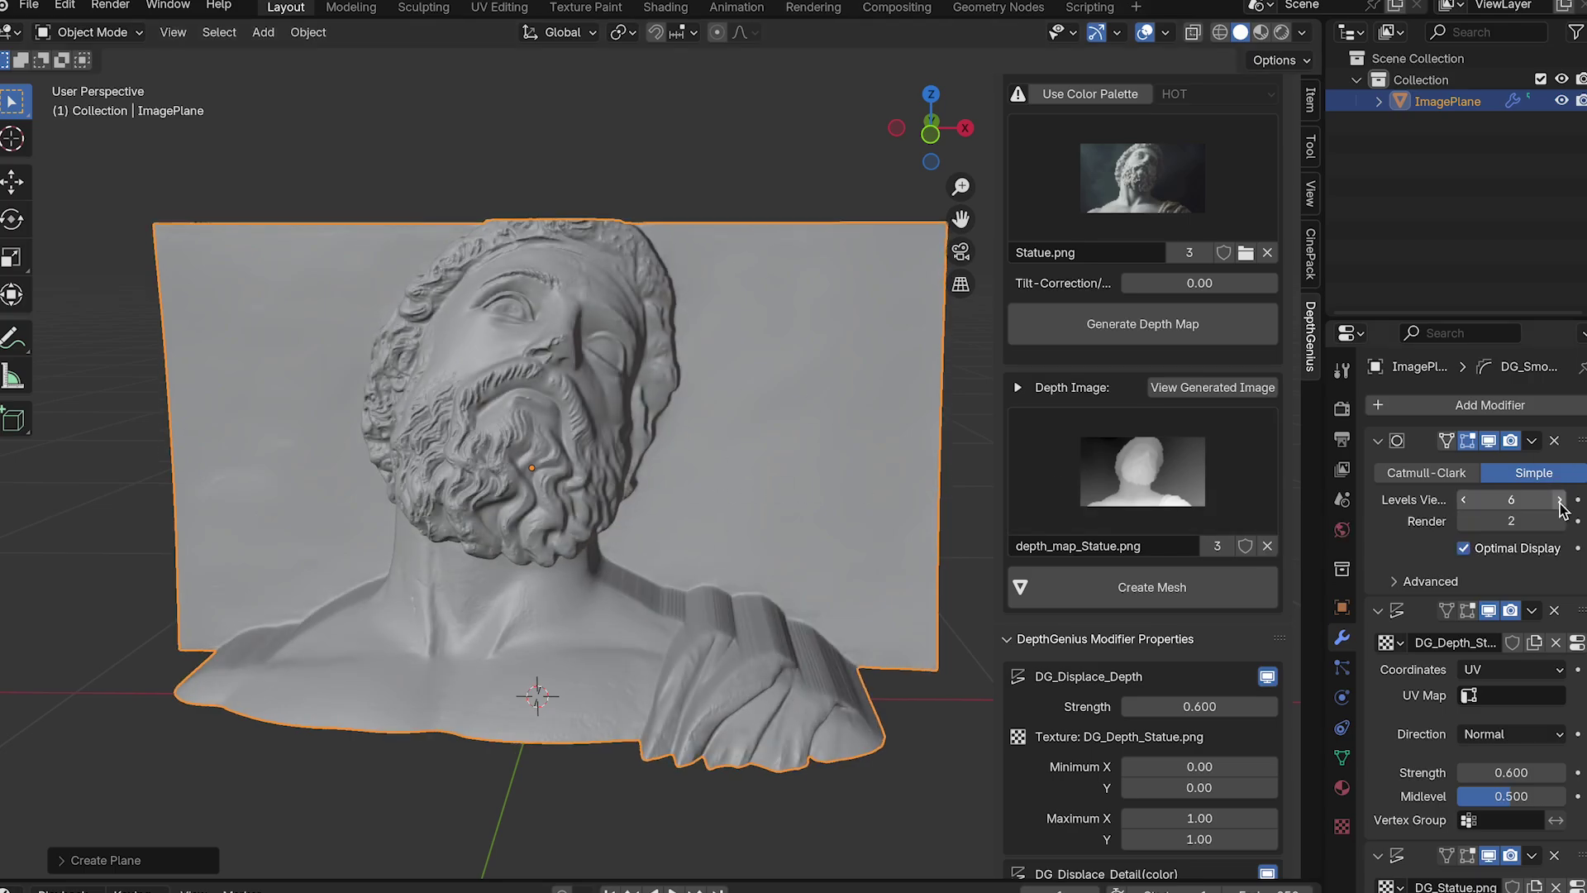
middle_click_drag(645, 453, 714, 486)
scroll(686, 447, "up", 5)
scroll(714, 486, "down", 5)
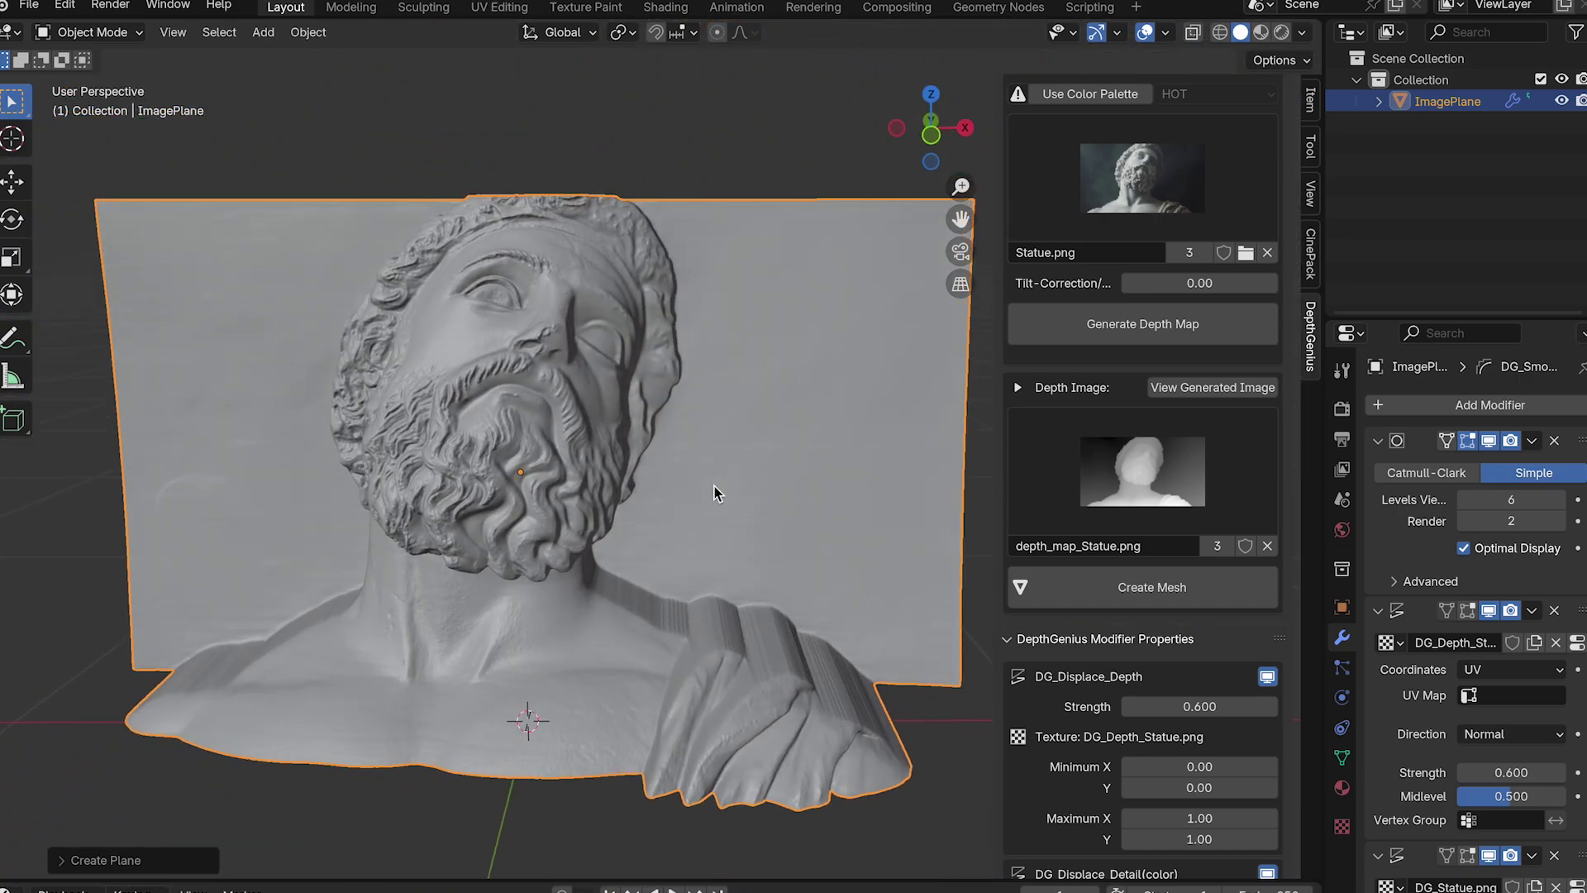
- Lower the subdivision modifier's viewport levels to 4 and check the statue mesh
left_click(1464, 499)
left_click(1465, 499)
middle_click_drag(787, 439, 764, 436)
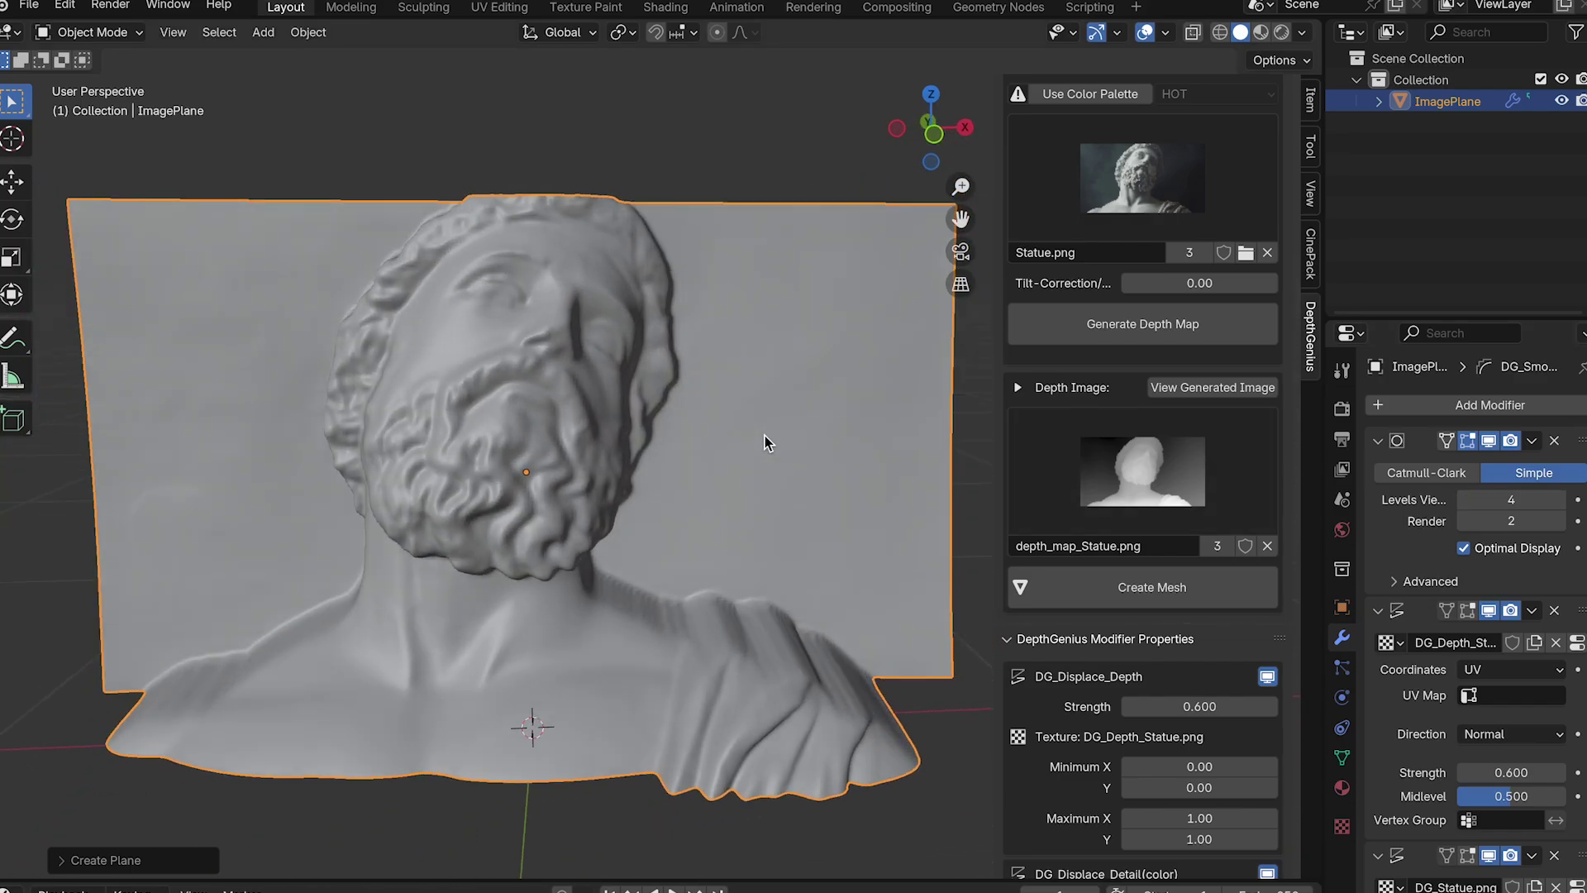
- Set the render engine to Cycles with GPU Compute and switch the viewport to rendered shading
left_click(1341, 409)
left_click(1498, 405)
left_click(1492, 477)
left_click(1506, 458)
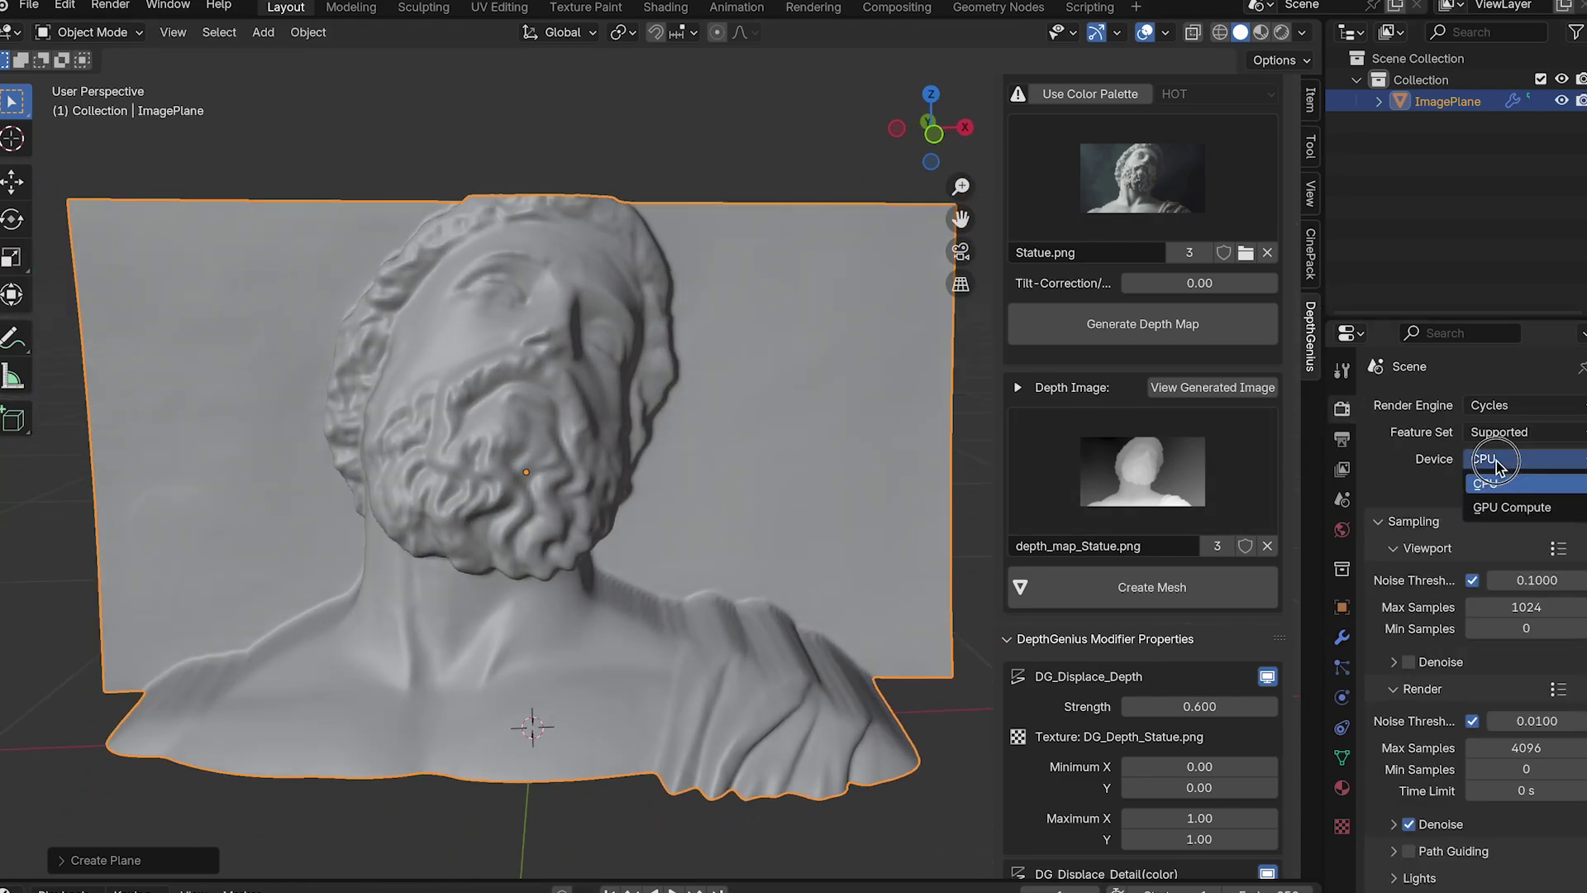
left_click(1487, 497)
left_click(1283, 35)
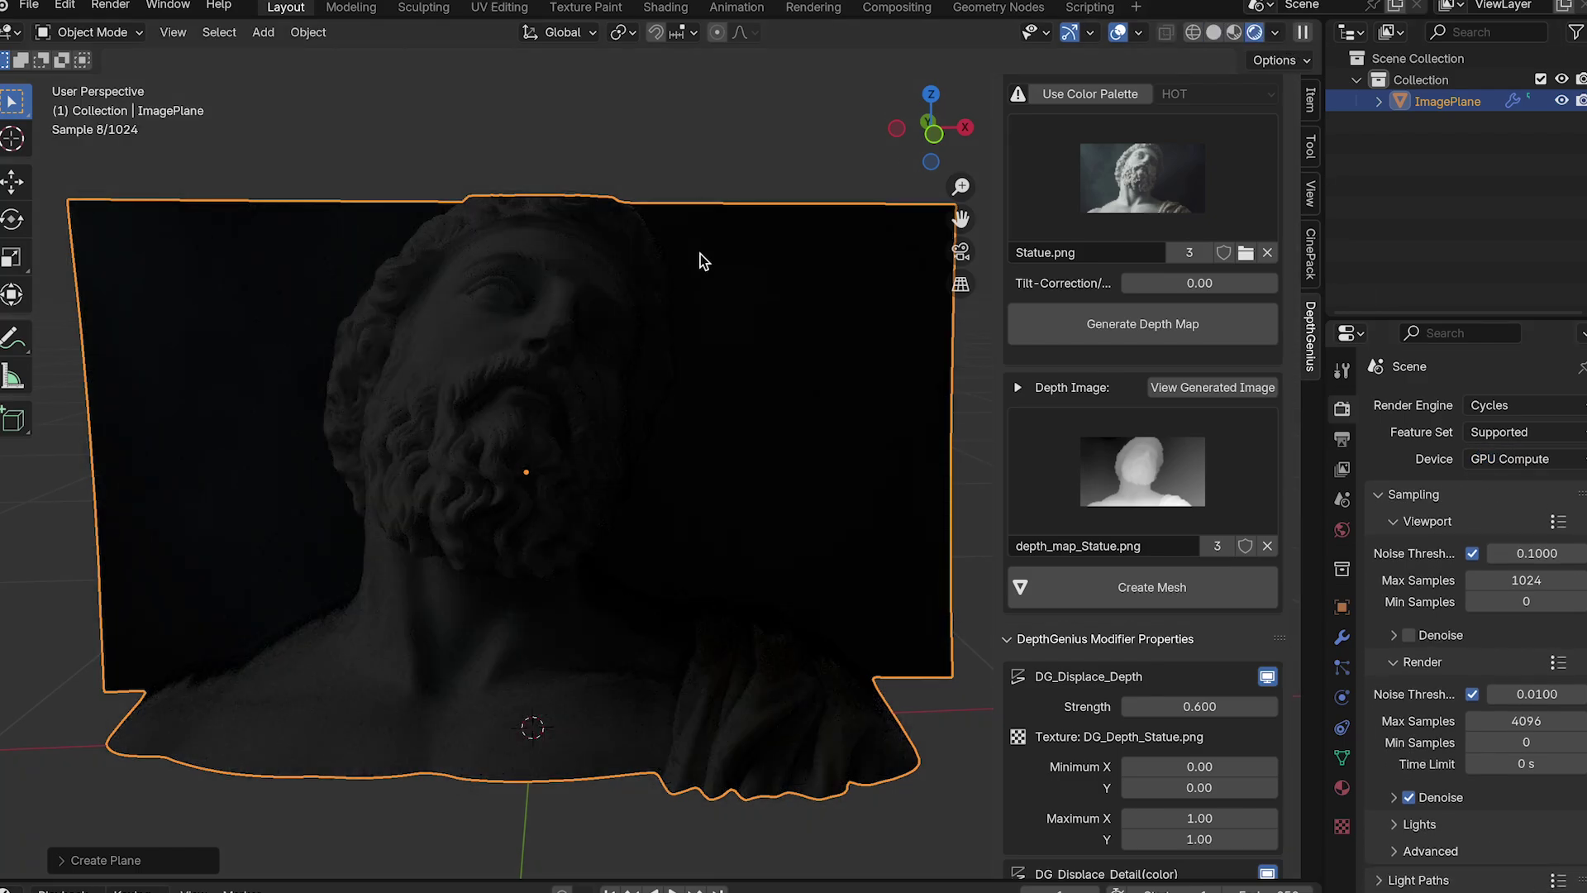
- Add an area light, raise it above the statue and scale it up about 1.5 times
scroll(701, 256, "down", 3)
key("shift+a")
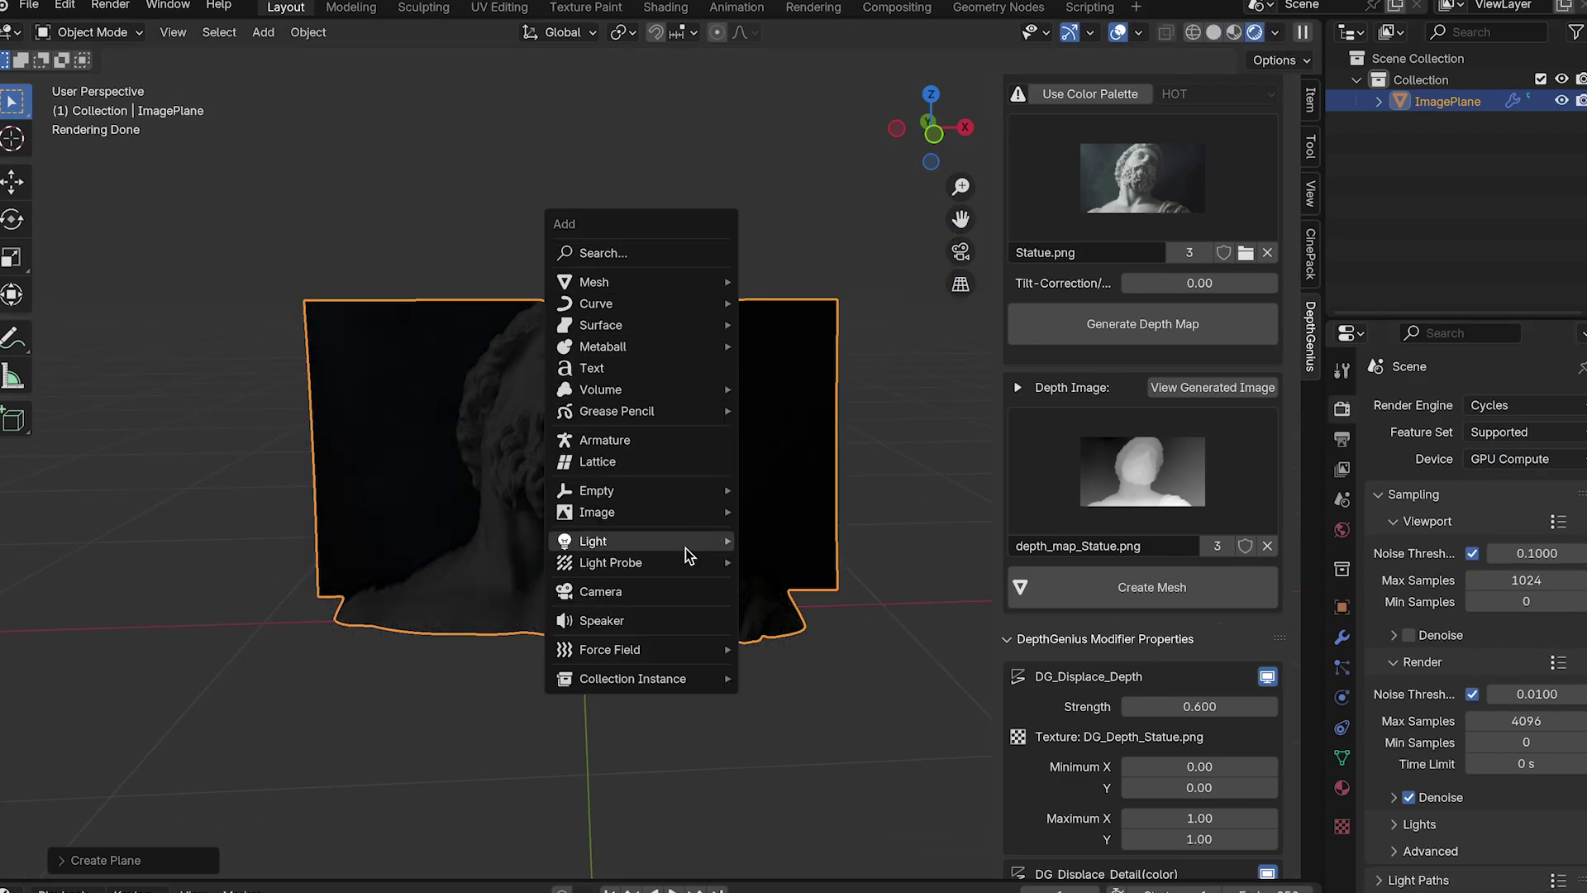
mouse_move(690, 541)
left_click(792, 612)
key("g")
key("z")
left_click(738, 32)
key("s")
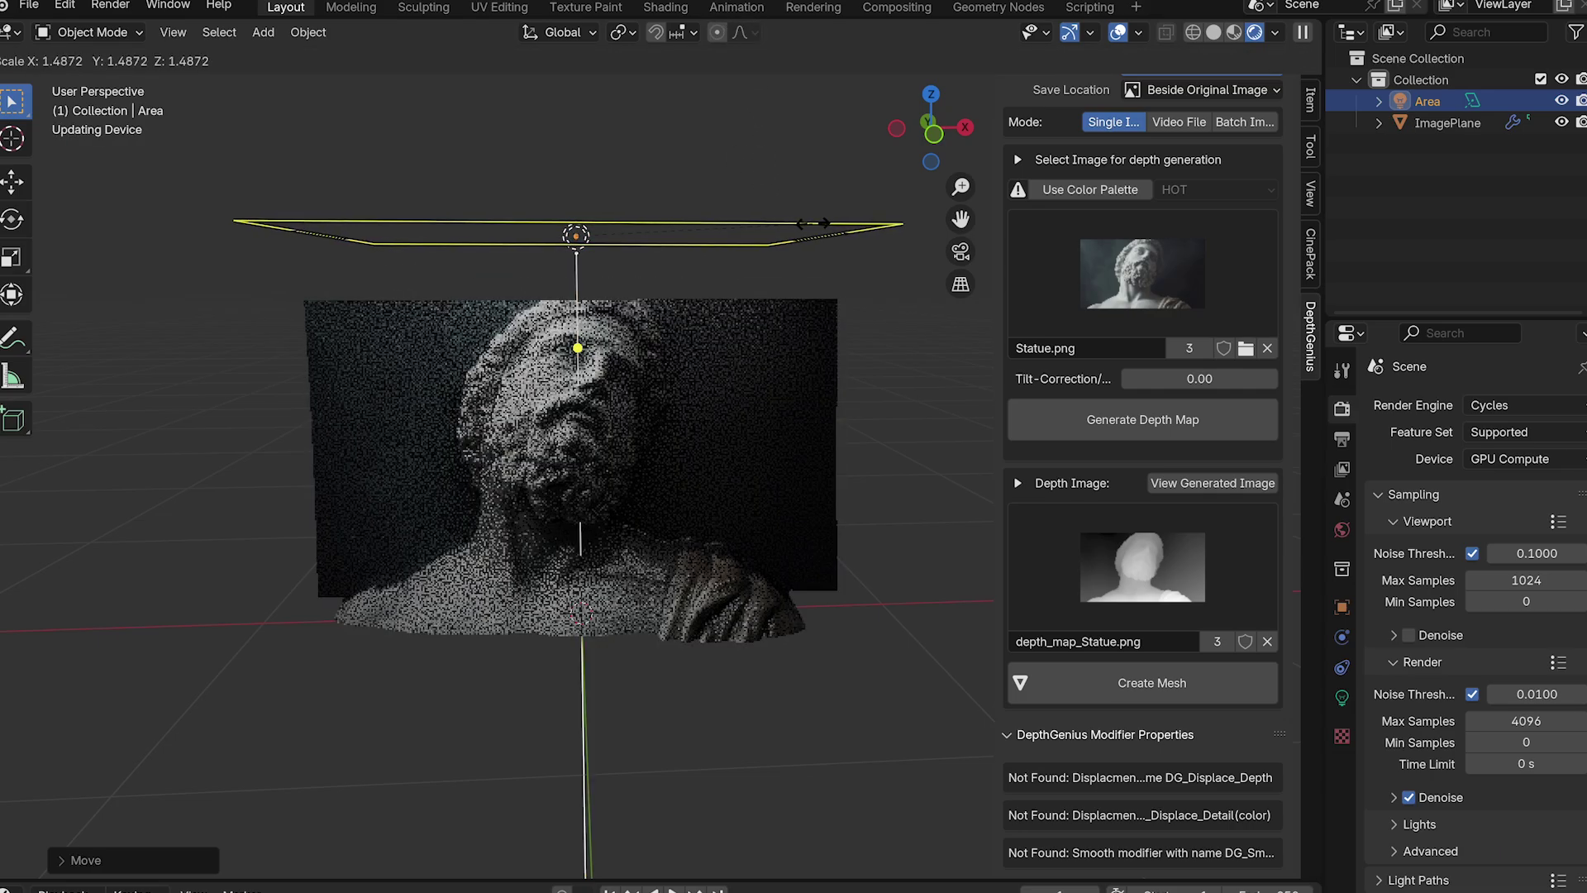
left_click(819, 225)
- Set the area light's power to 35 W
left_click(1341, 700)
left_click(1505, 550)
type("35")
key("Return")
left_click(960, 435)
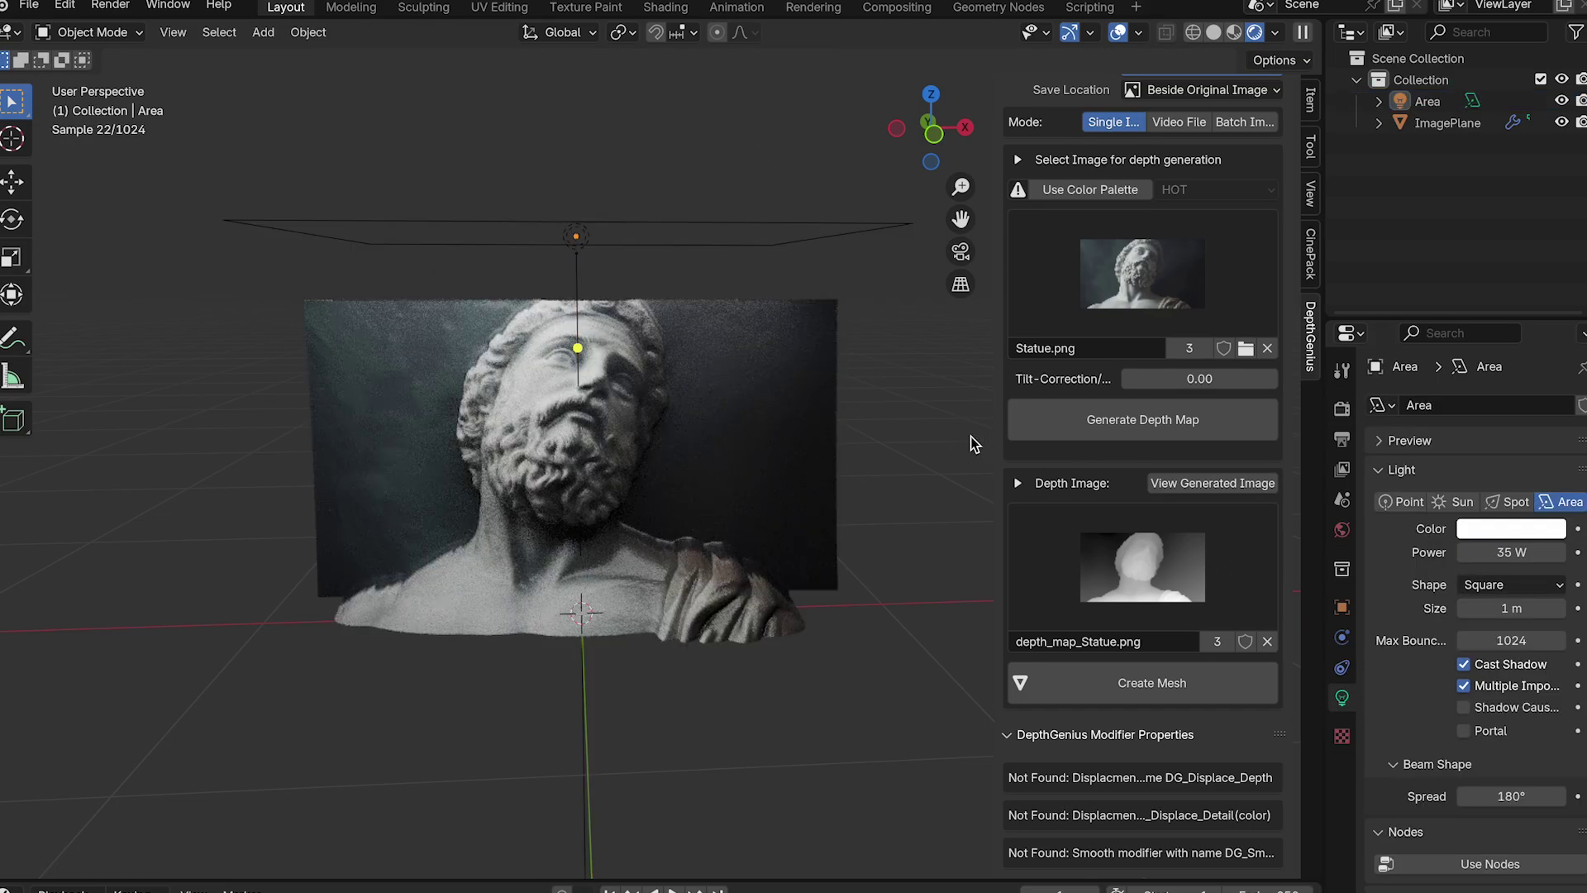
- Inspect the lit statue from several angles with the overlays hidden, restore the overlays and select the statue mesh
left_click(1117, 31)
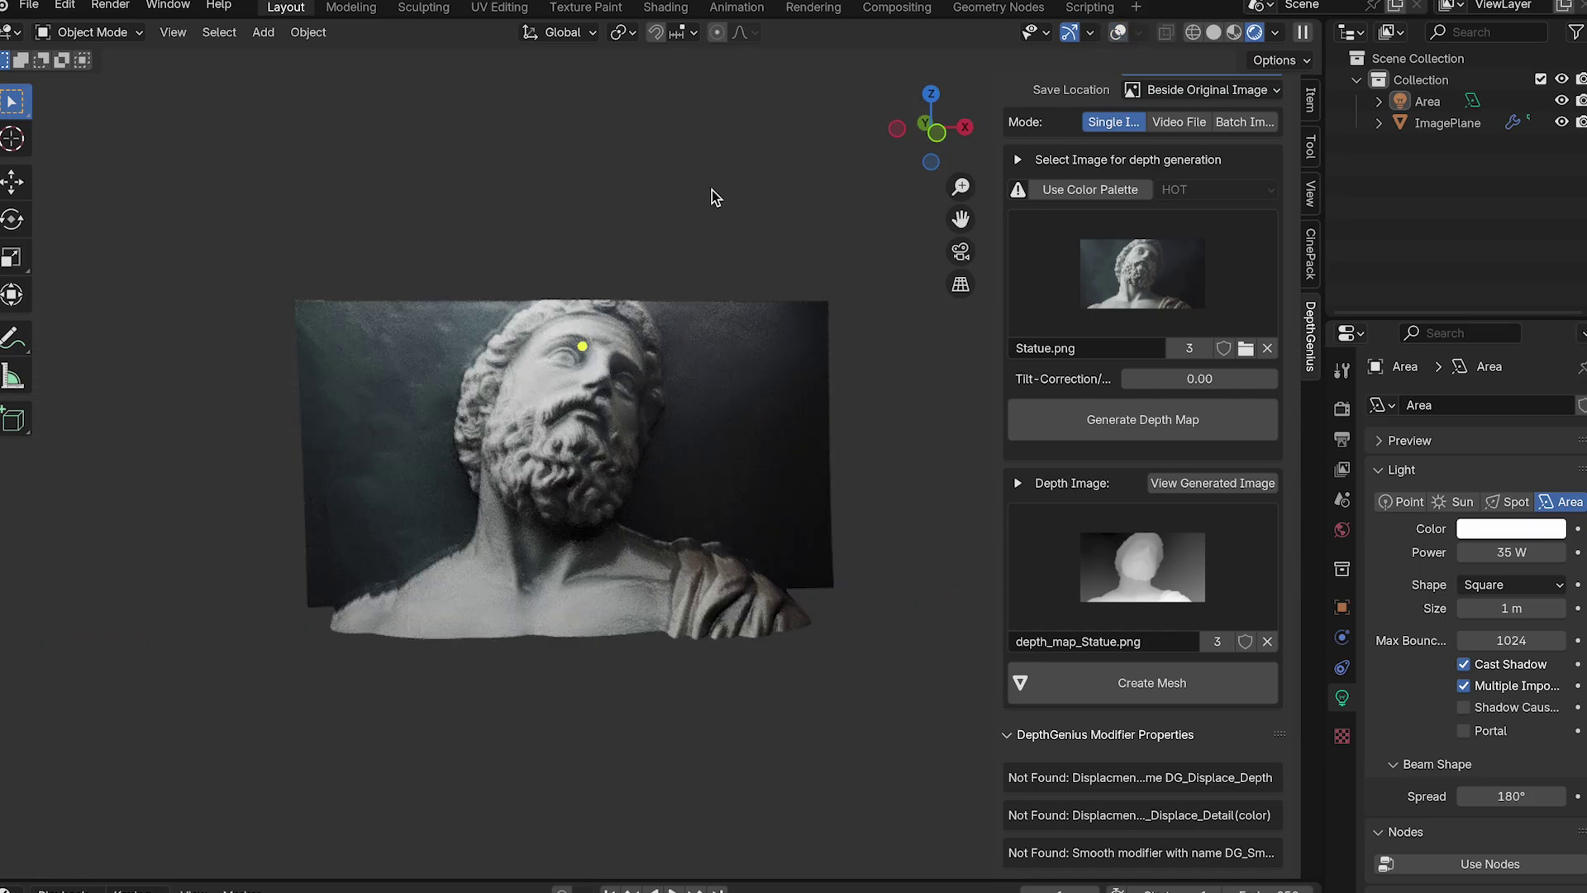
scroll(712, 190, "up", 5)
scroll(712, 190, "down", 5)
scroll(712, 190, "left", 10)
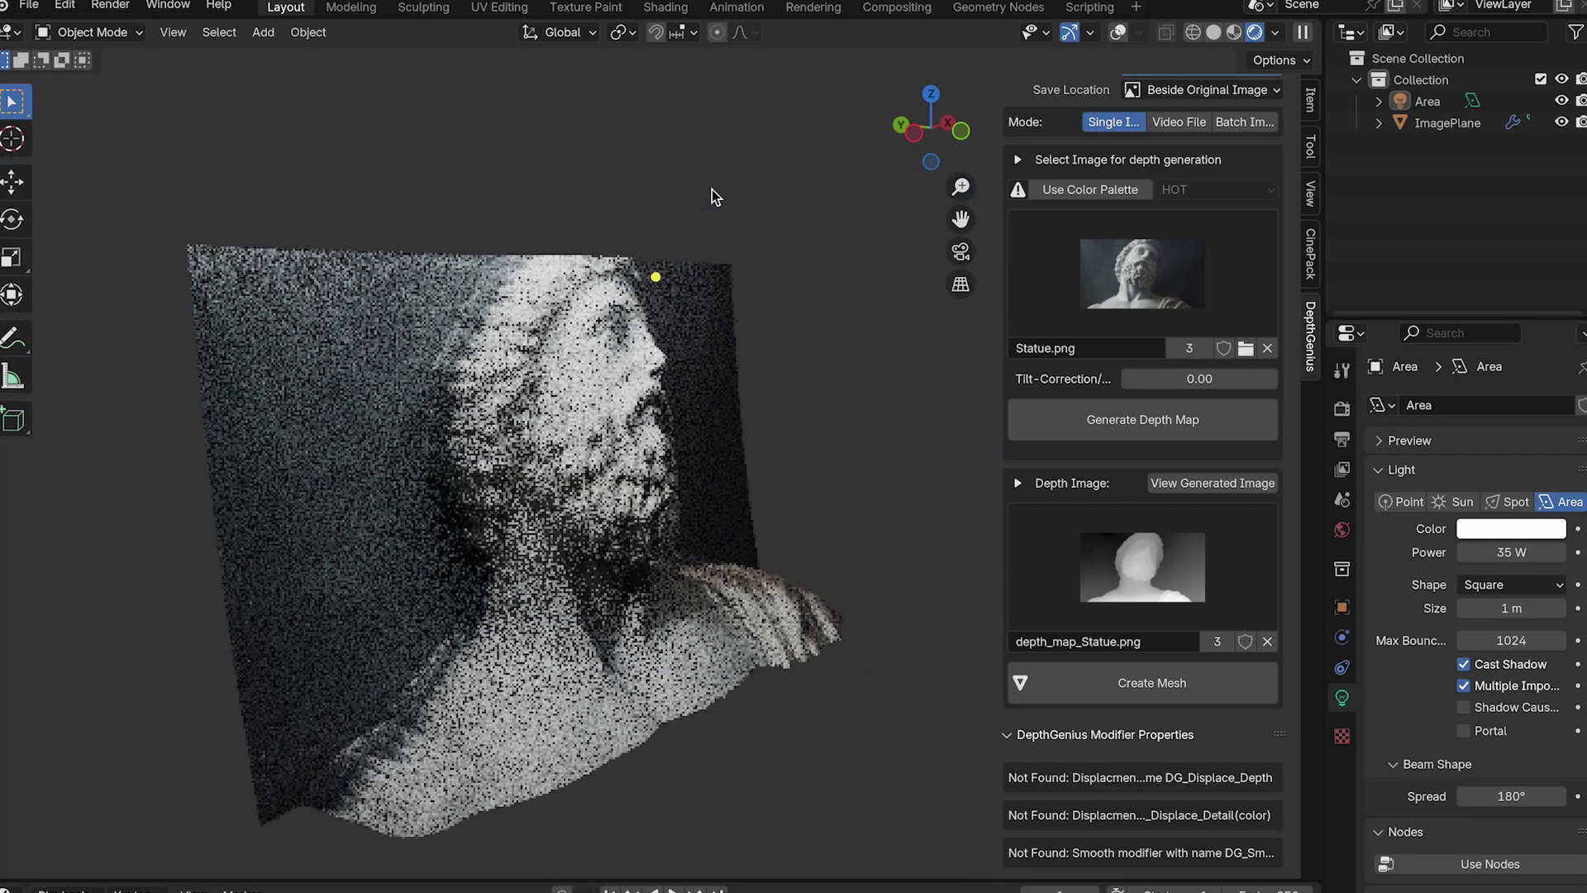
scroll(712, 190, "right", 10)
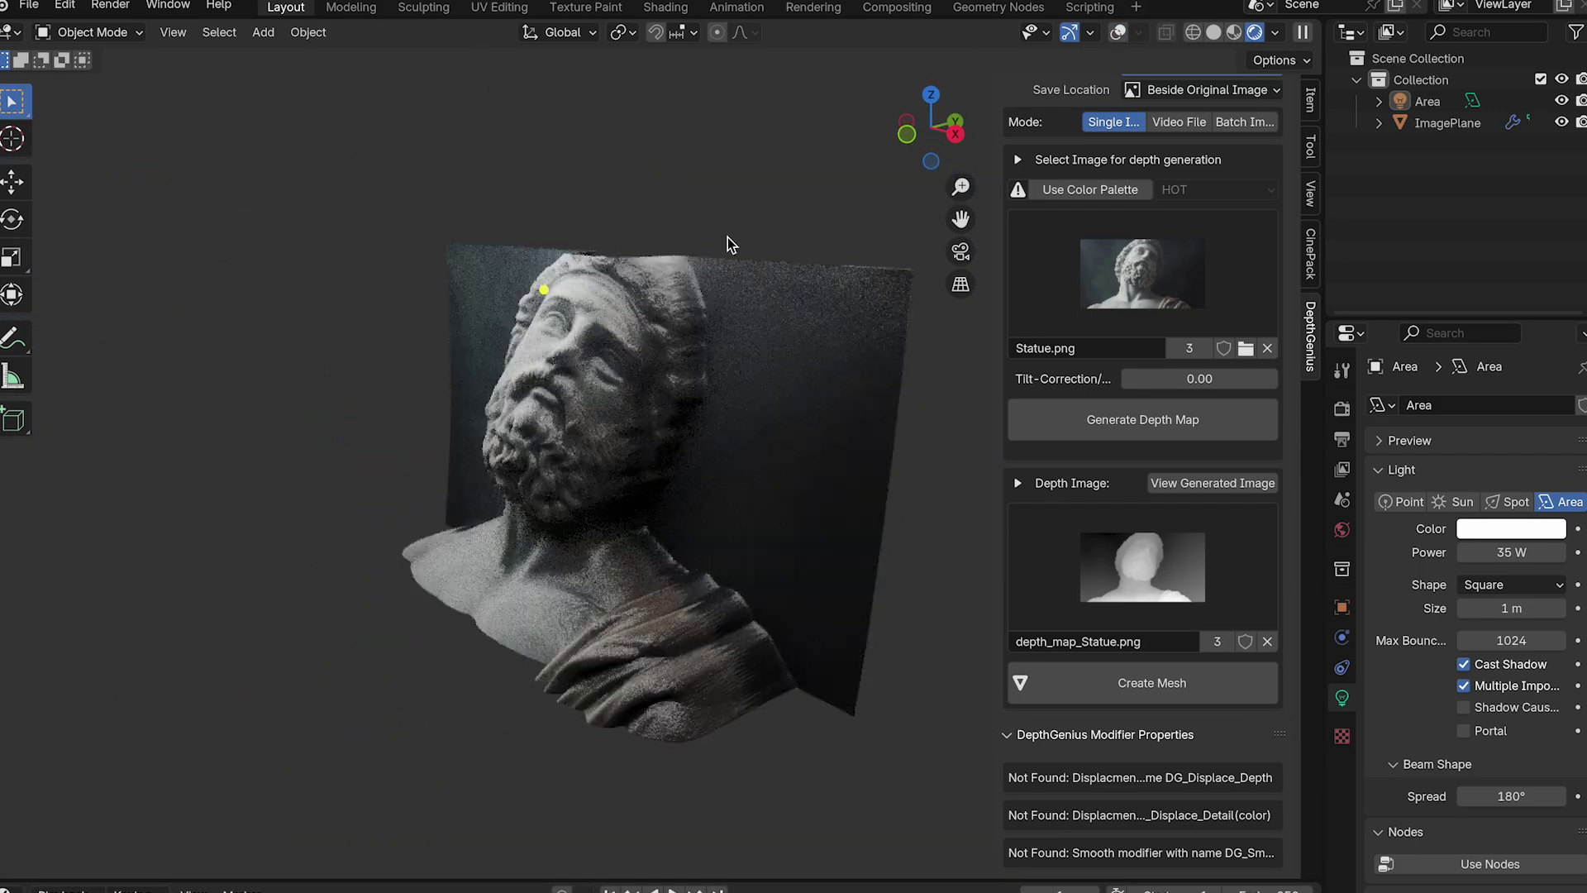
scroll(742, 285, "right", 8)
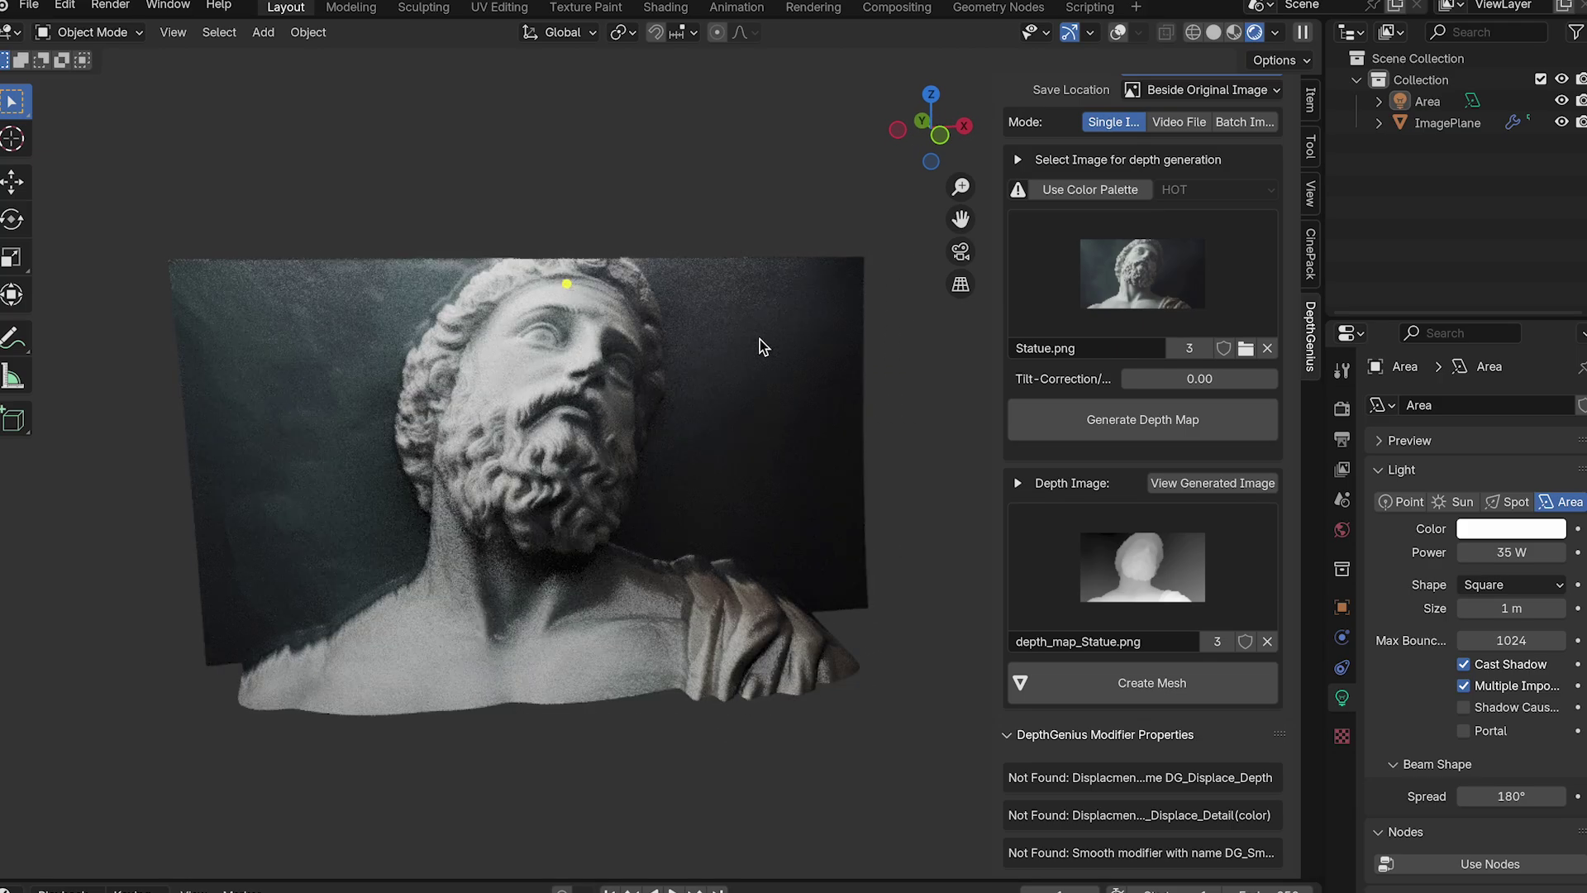
left_click(640, 344)
left_click(1117, 31)
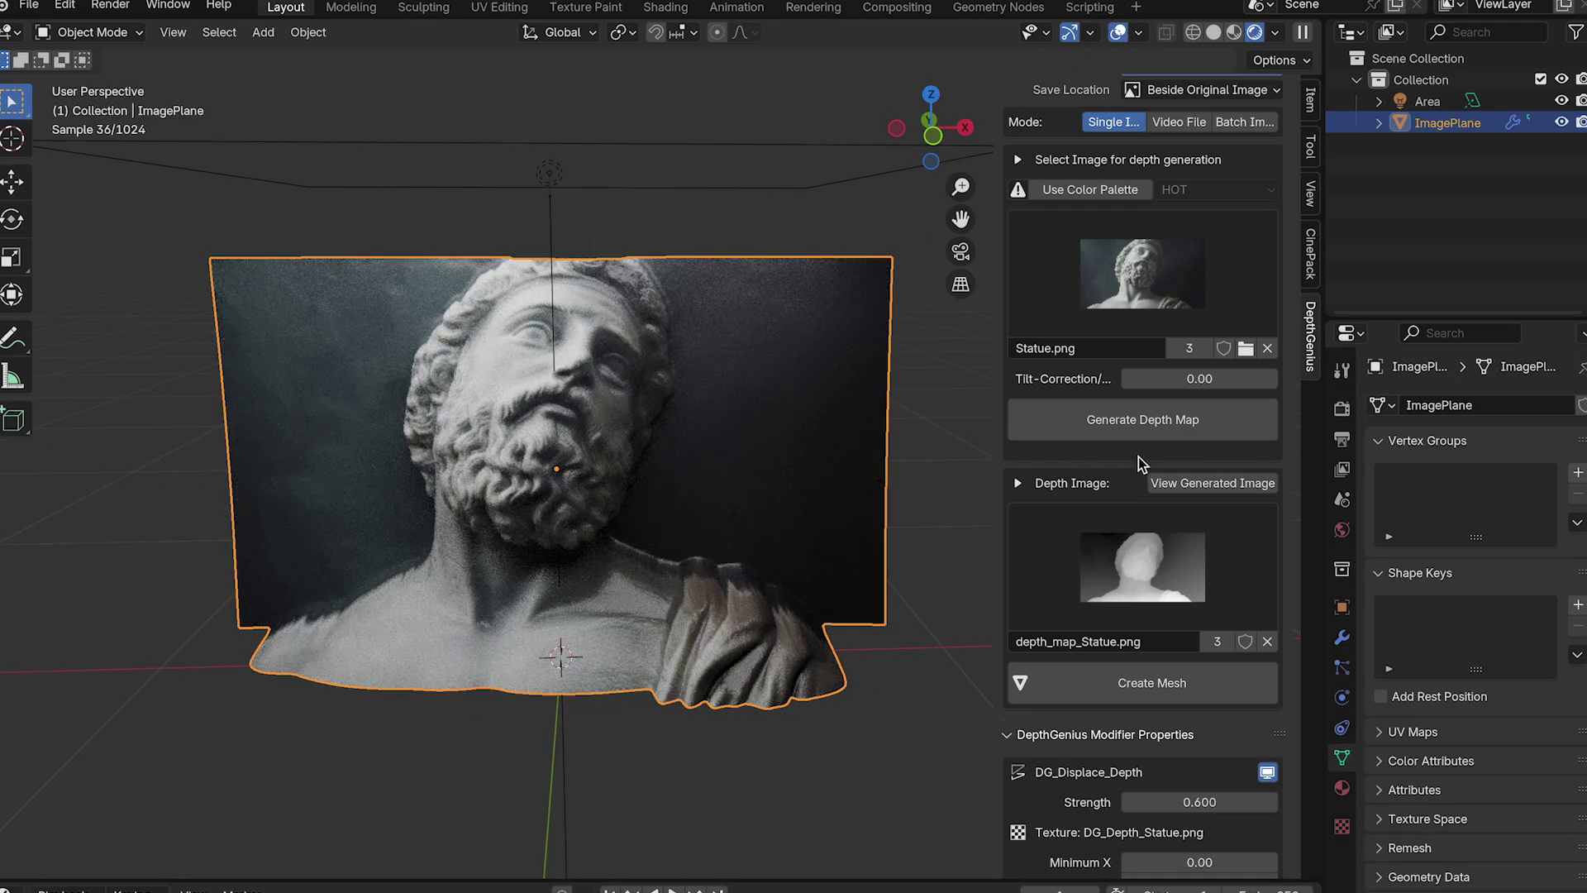
- Try lower and higher DG_Displace_Depth strengths on the statue mesh, ending with 0.5
scroll(1178, 455, "down", 8)
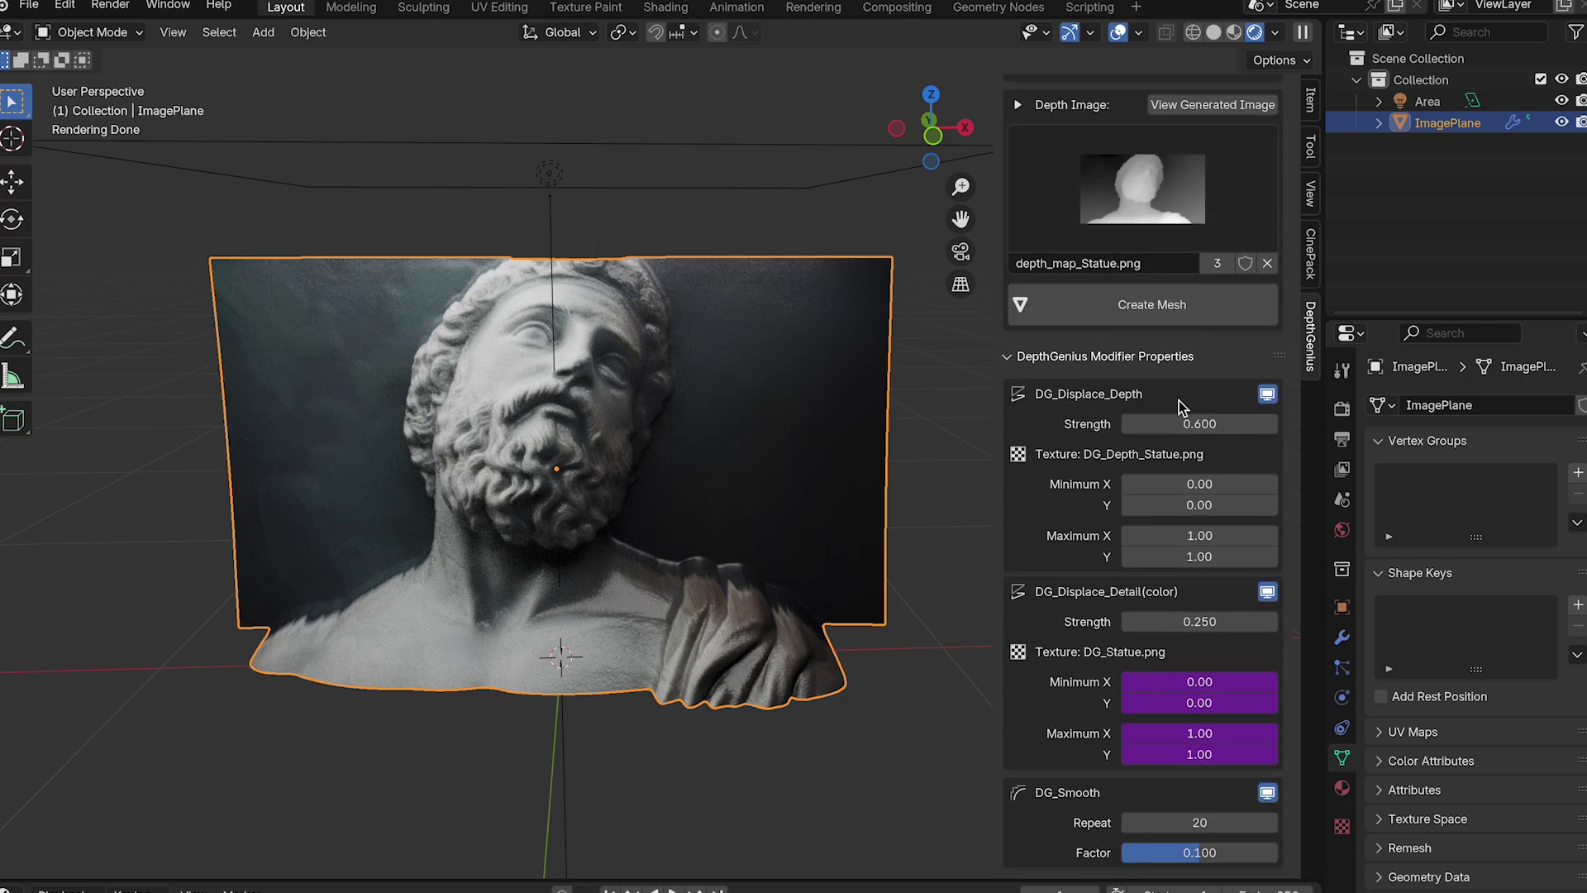
left_click_drag(1194, 424, 1161, 424)
middle_click_drag(764, 473, 851, 475)
left_click_drag(1196, 423, 1240, 423)
left_click(1187, 424)
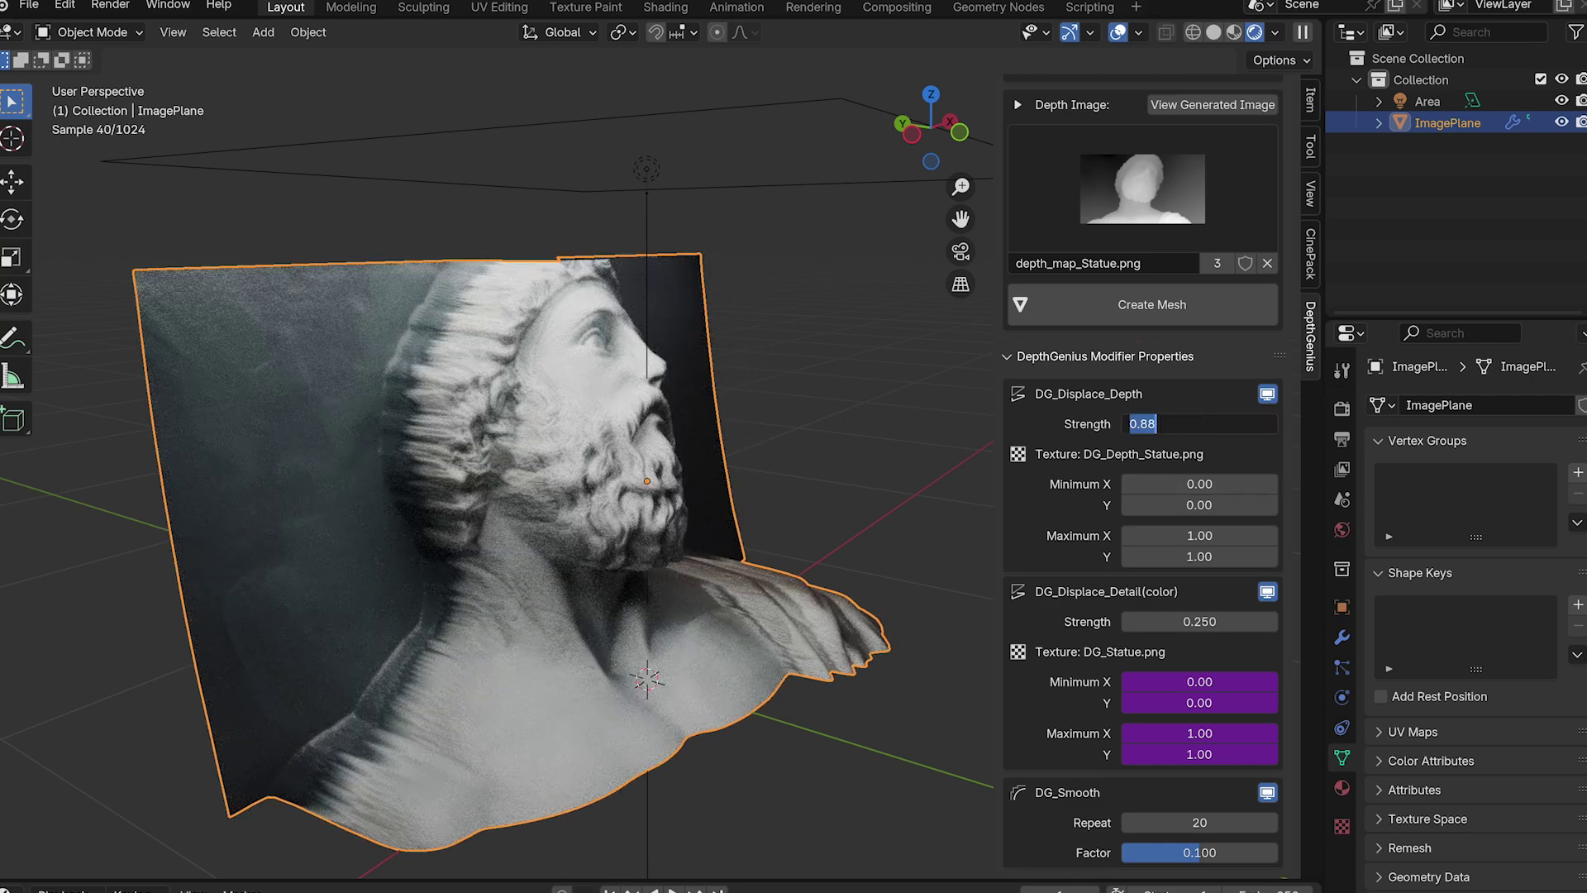
type("0.5")
key("Return")
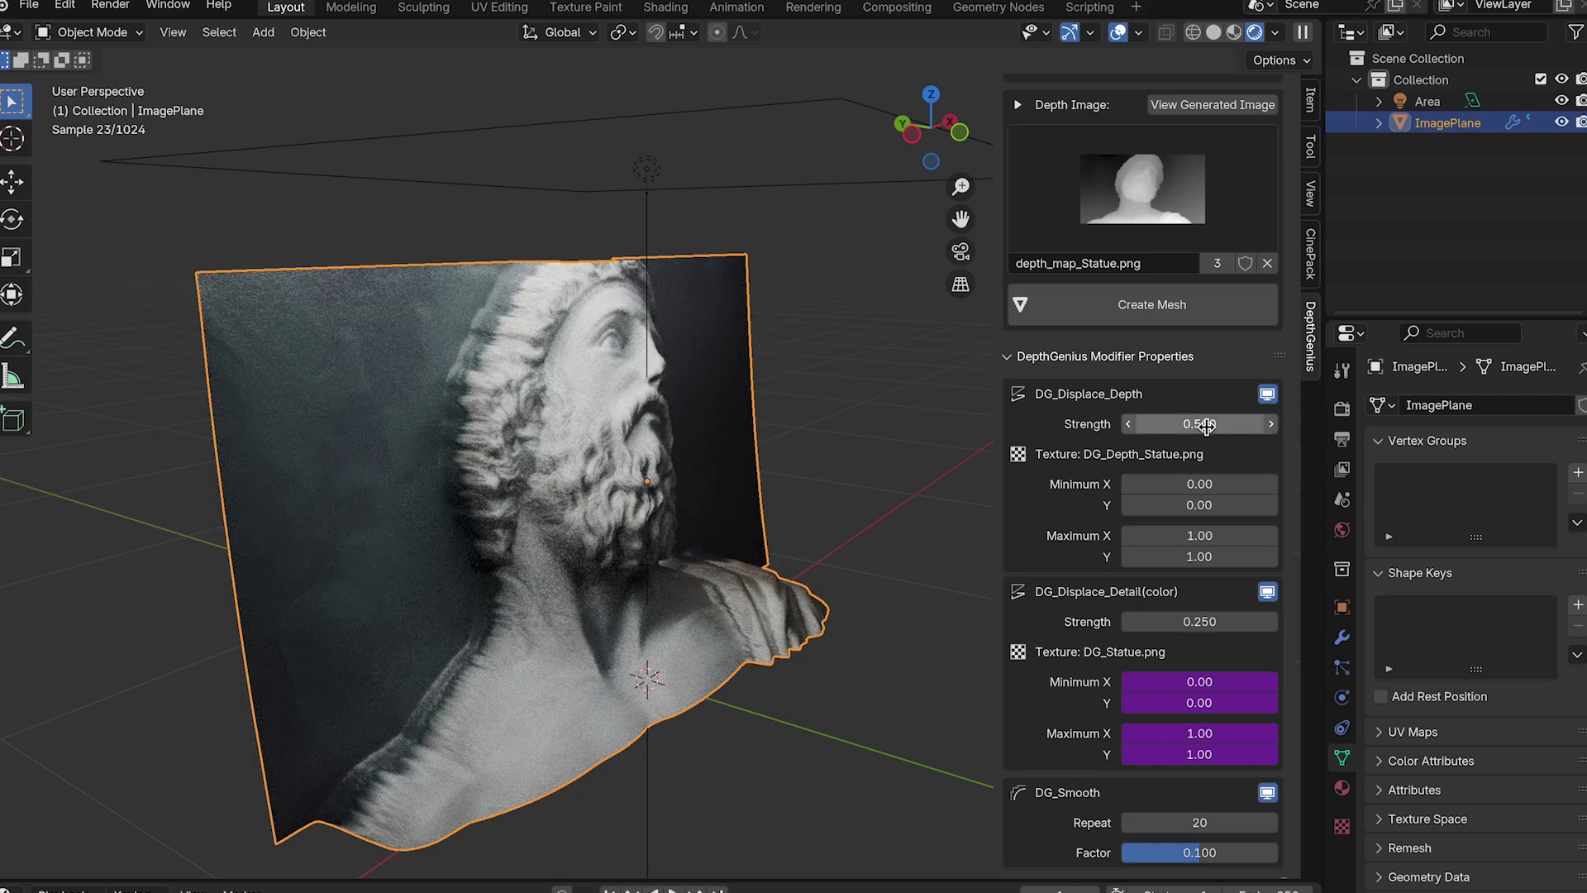
- Set the DG_Displace_Depth strength to 1 and check the statue's relief from the front
left_click(1206, 424)
type("1")
key("Return")
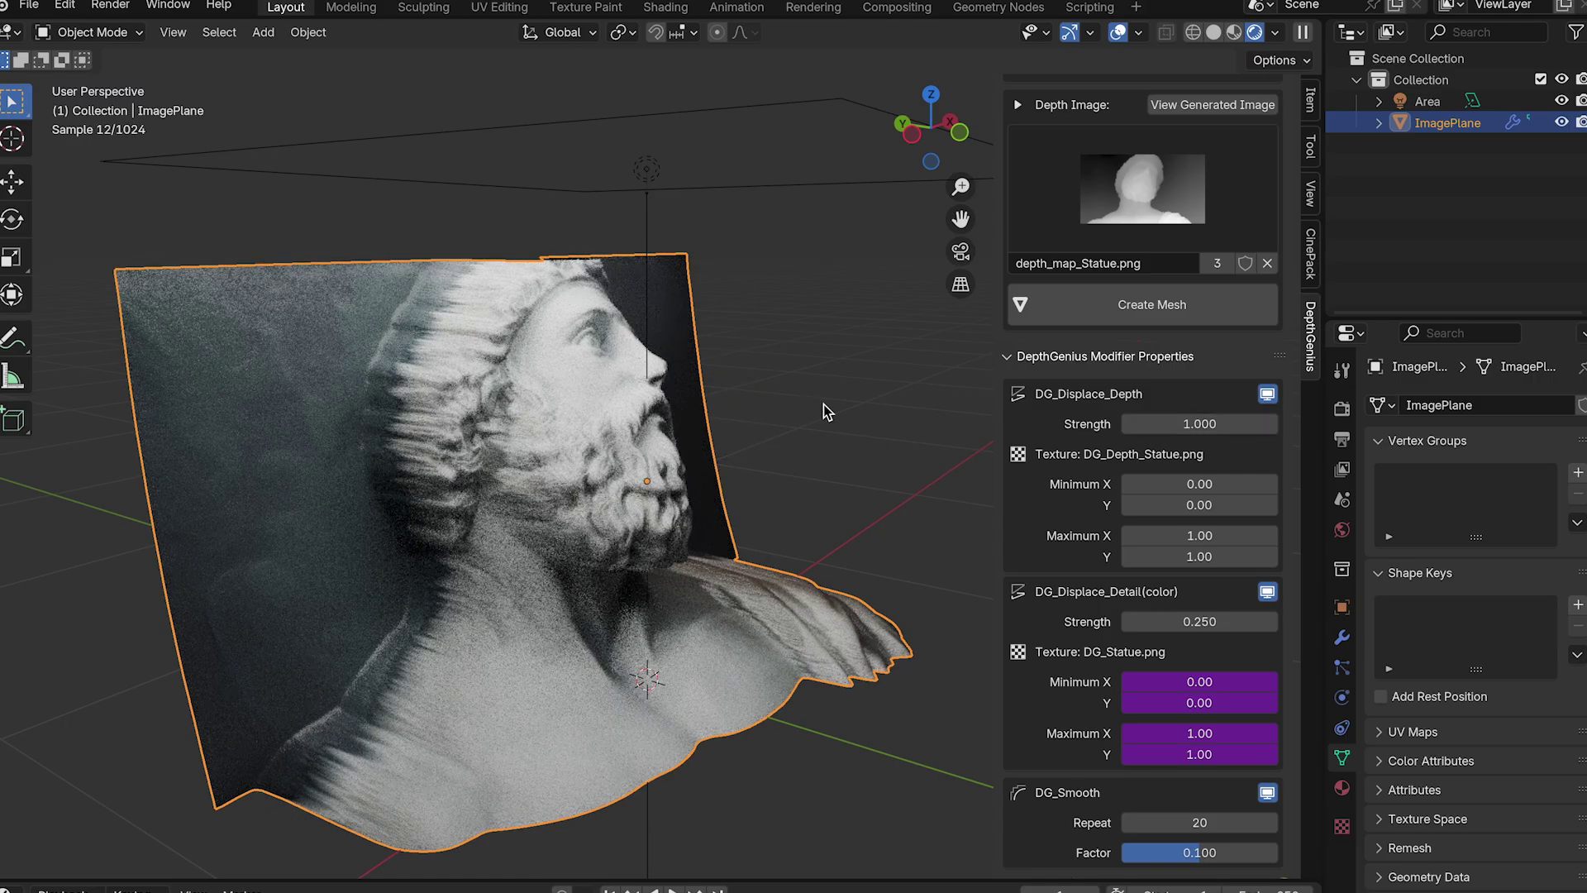
left_click(825, 404)
middle_click_drag(825, 405, 717, 404)
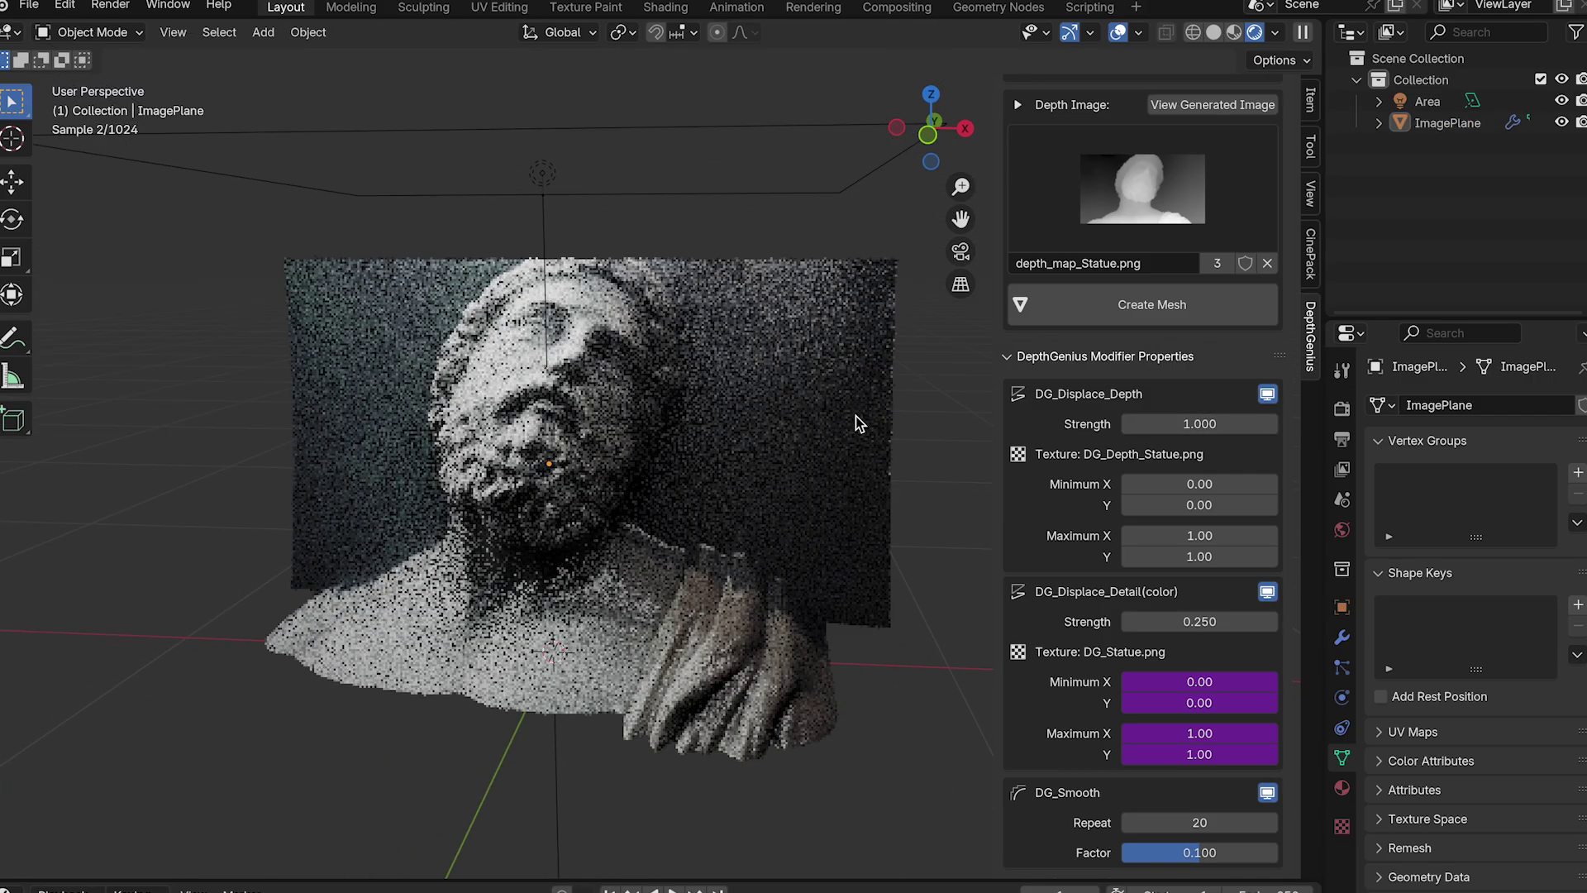
- Tilt the area light, scale it down and place it above the left side of the statue
left_click(566, 196)
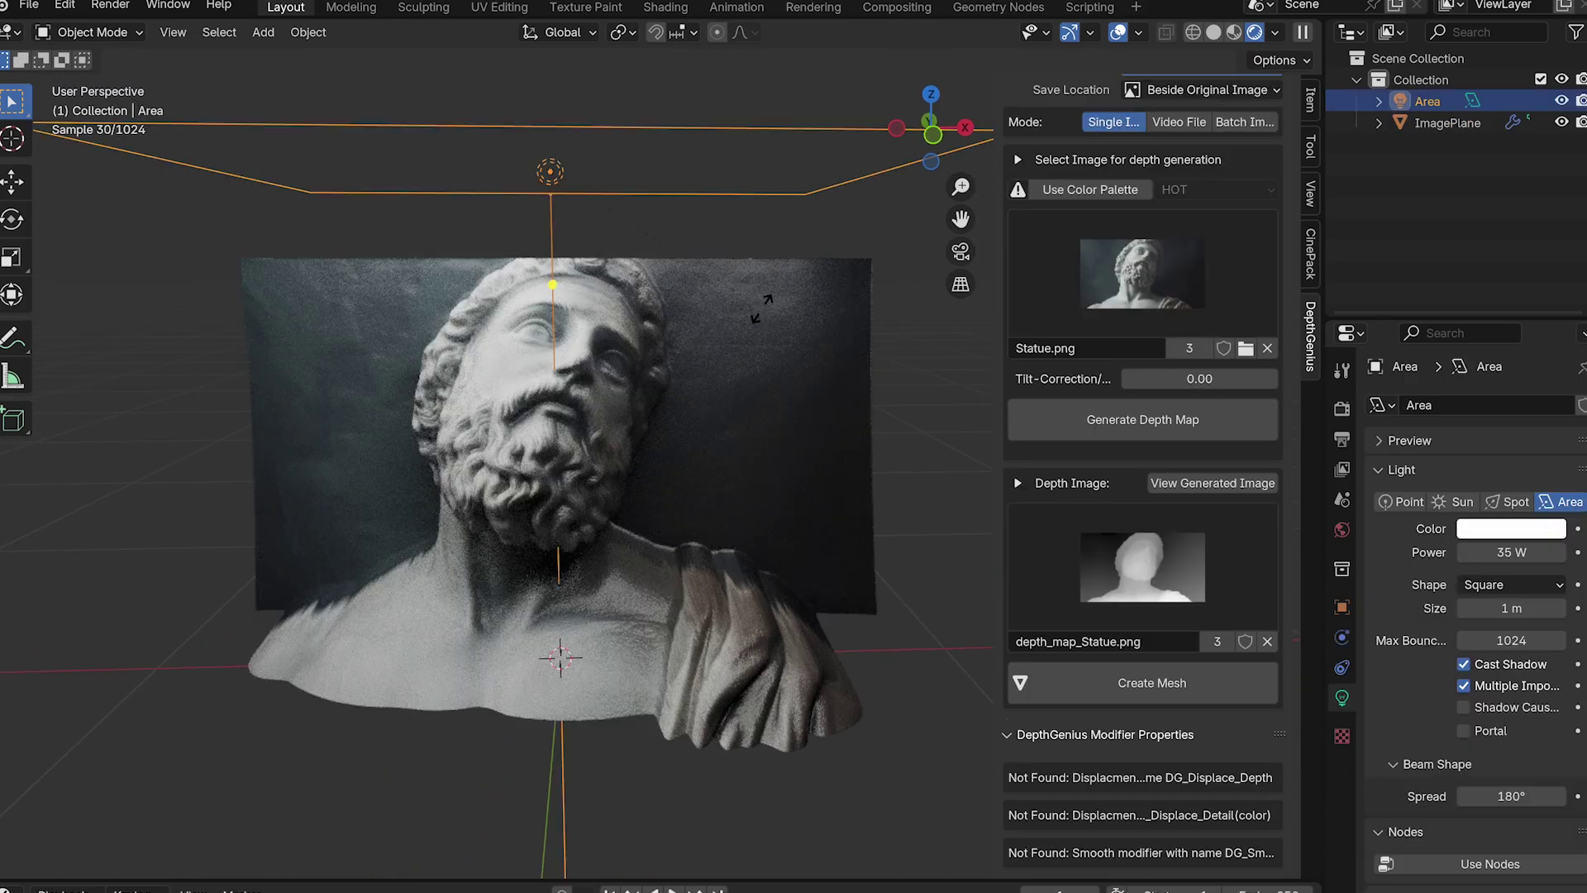
key("r")
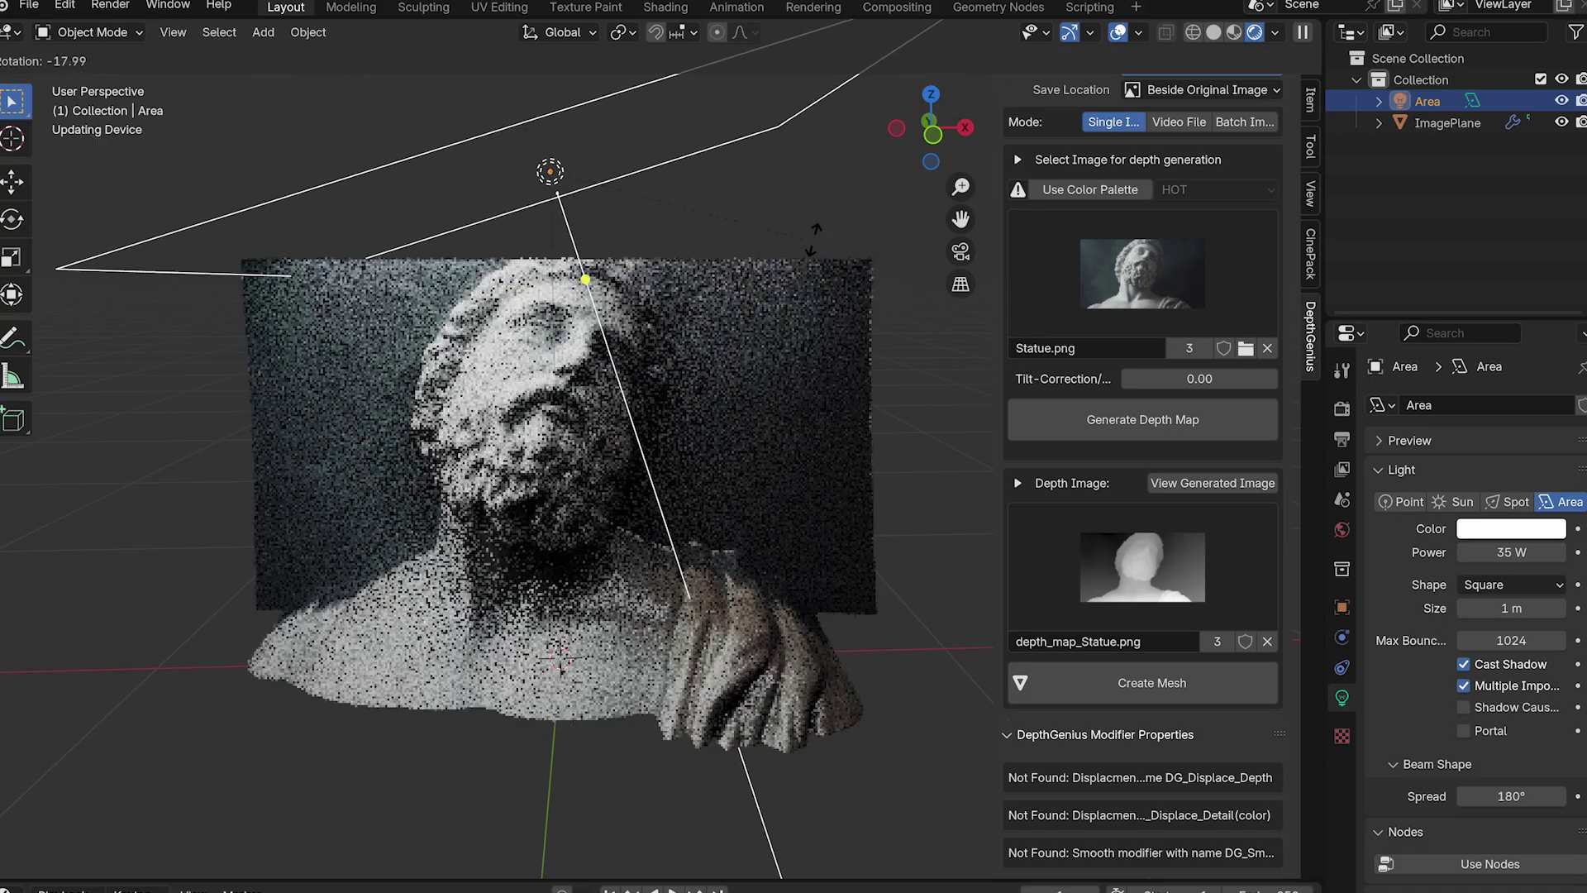
left_click(814, 238)
key("g")
left_click(623, 171)
key("s")
left_click(592, 207)
key("g")
left_click(727, 271)
left_click(770, 147)
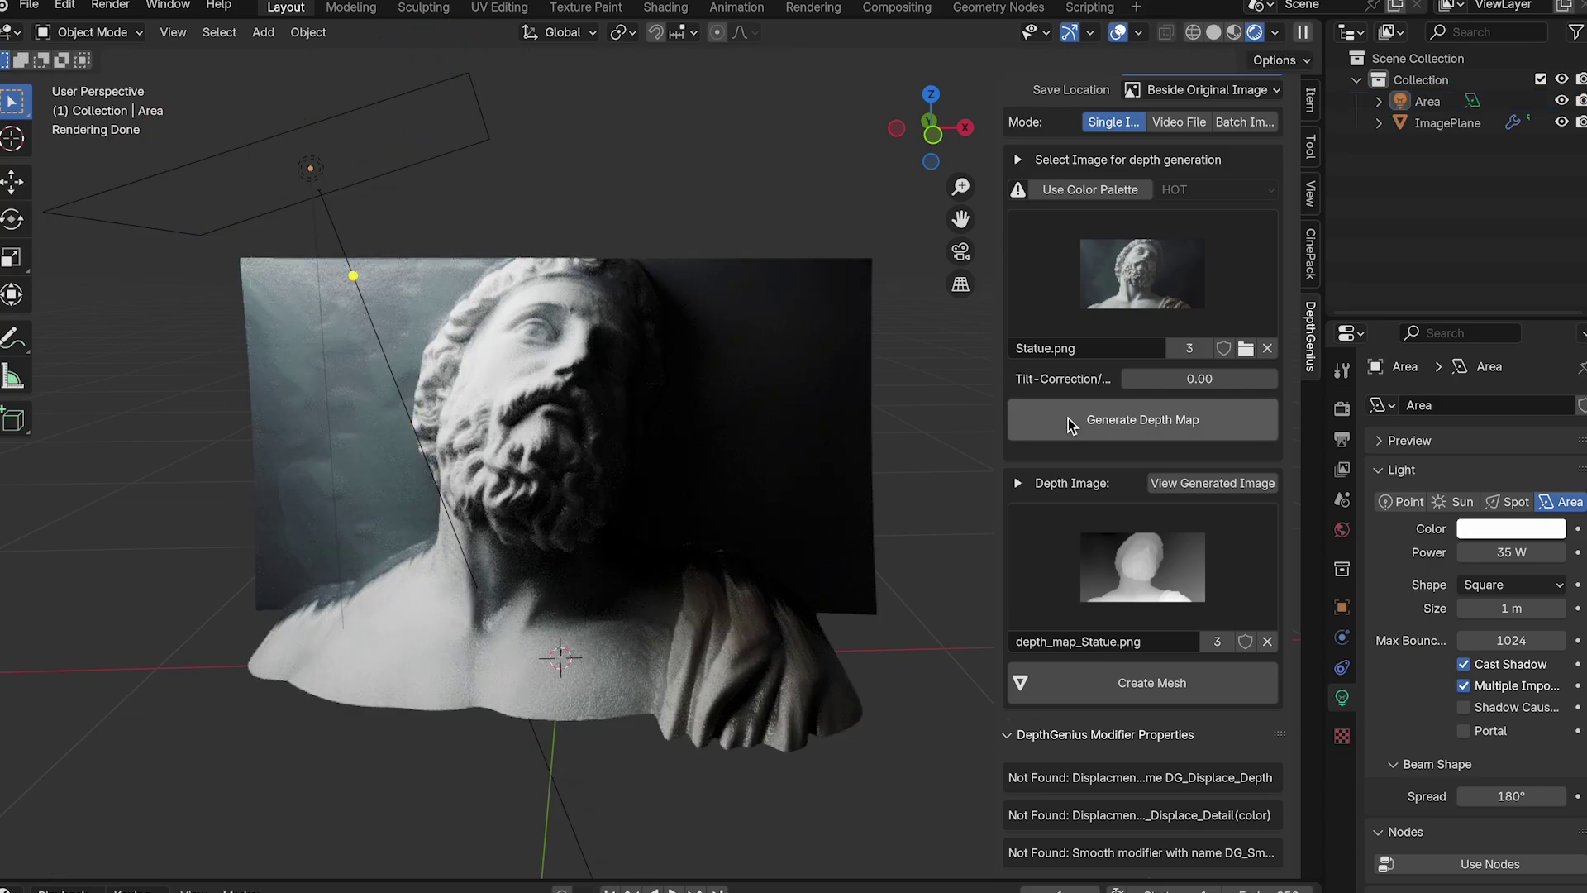
- Try changing the crop limits of the statue mesh's depth texture and undo the changes
left_click(913, 416)
scroll(1157, 496, "down", 10)
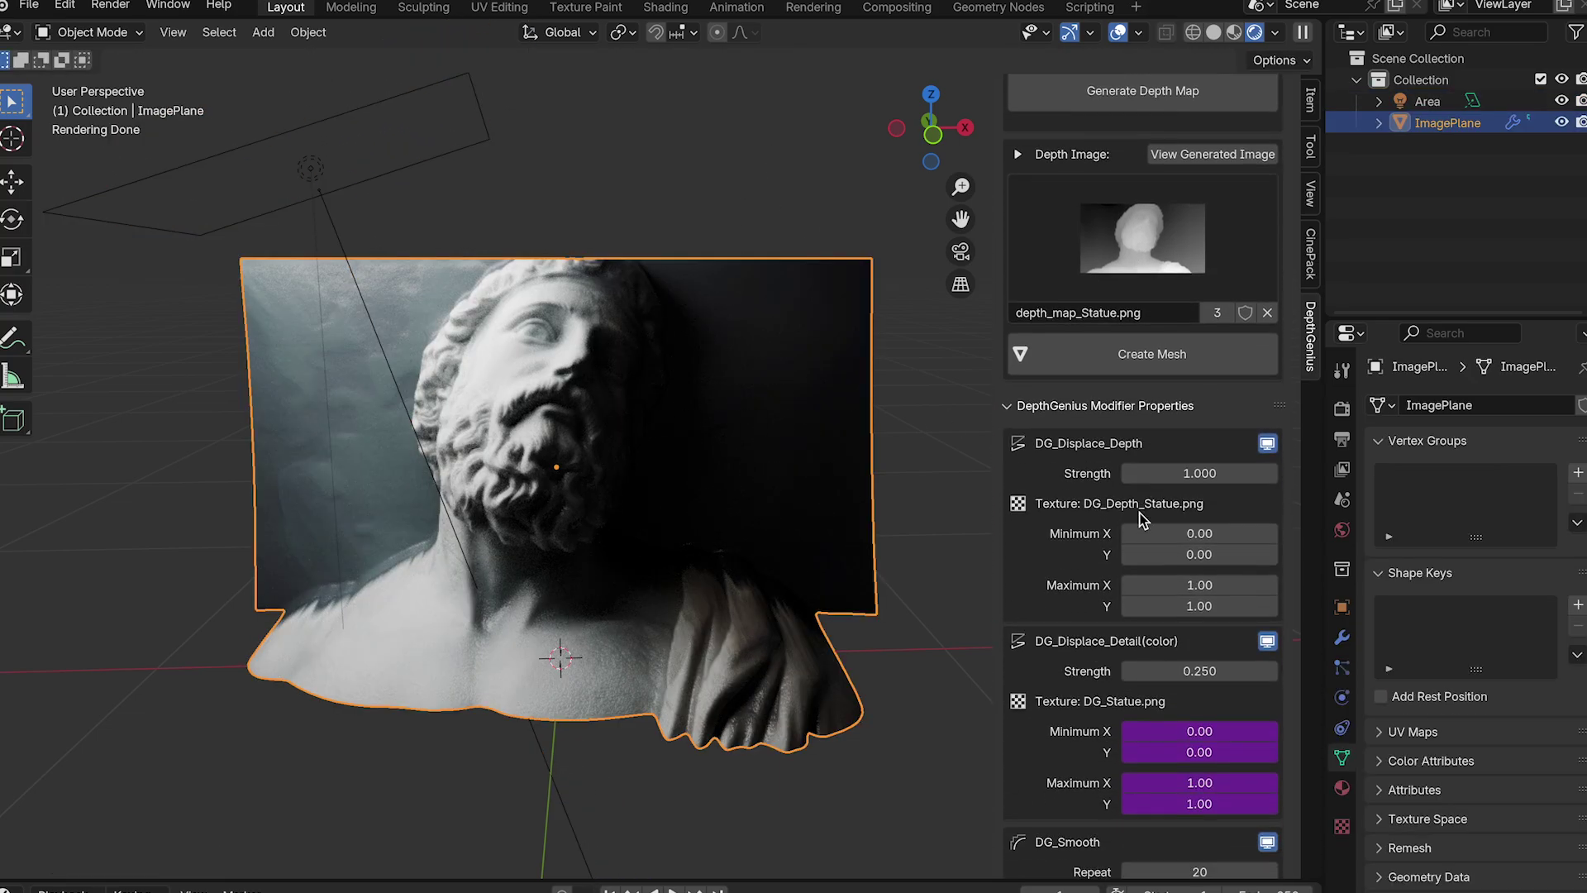
left_click_drag(1187, 517, 1264, 572)
key("ctrl+z")
key("ctrl+z")
middle_click_drag(1207, 532, 1206, 518)
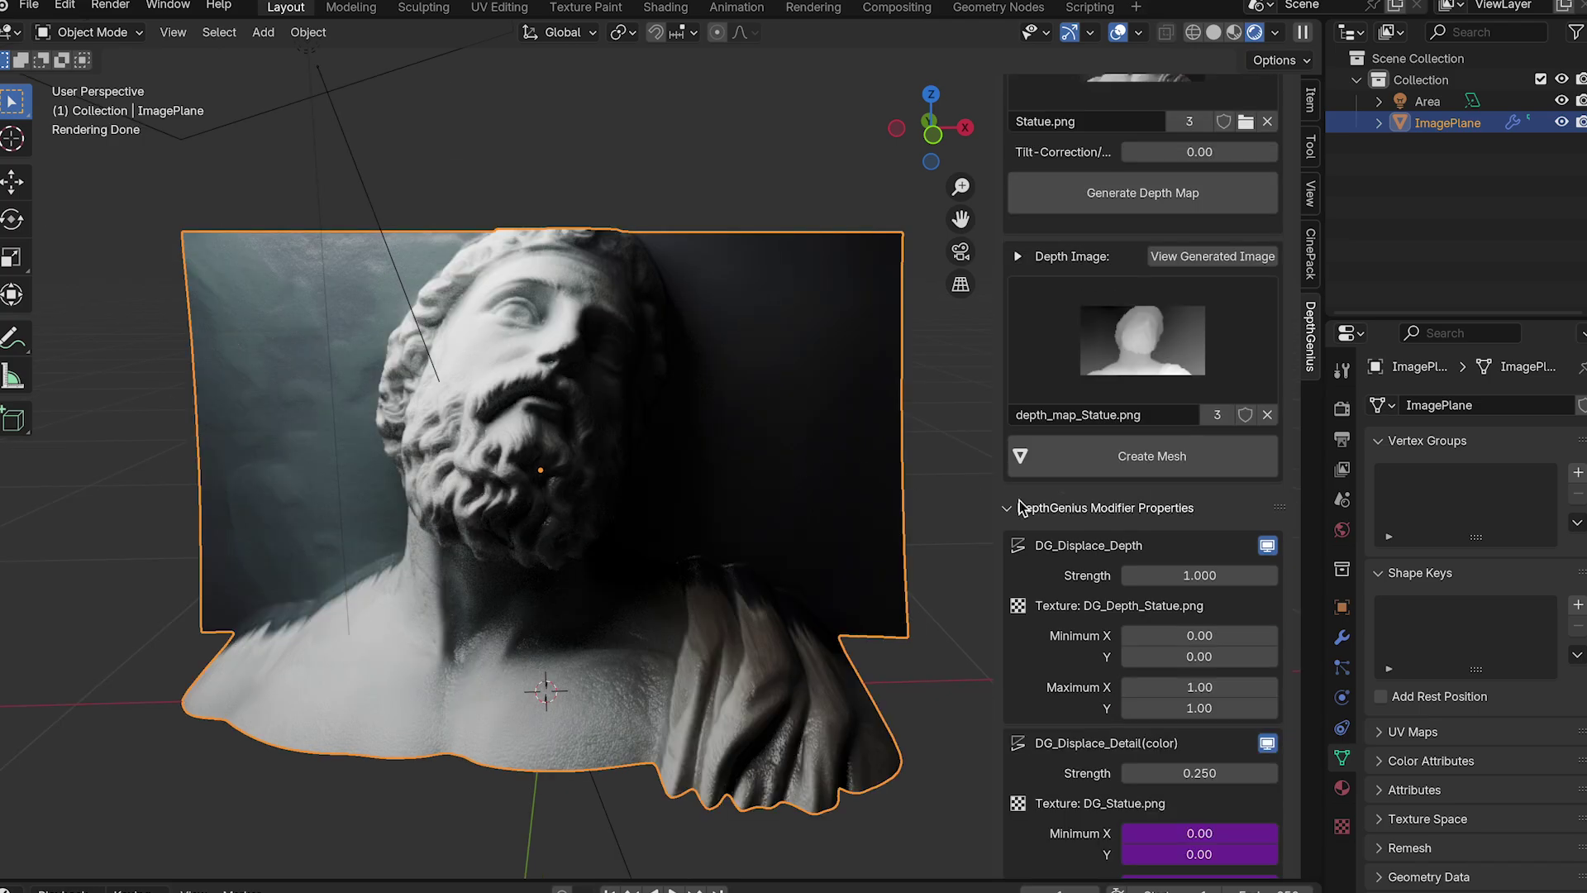
- Switch the viewport to solid shading to show the statue mesh's surface
scroll(1140, 535, "down", 5)
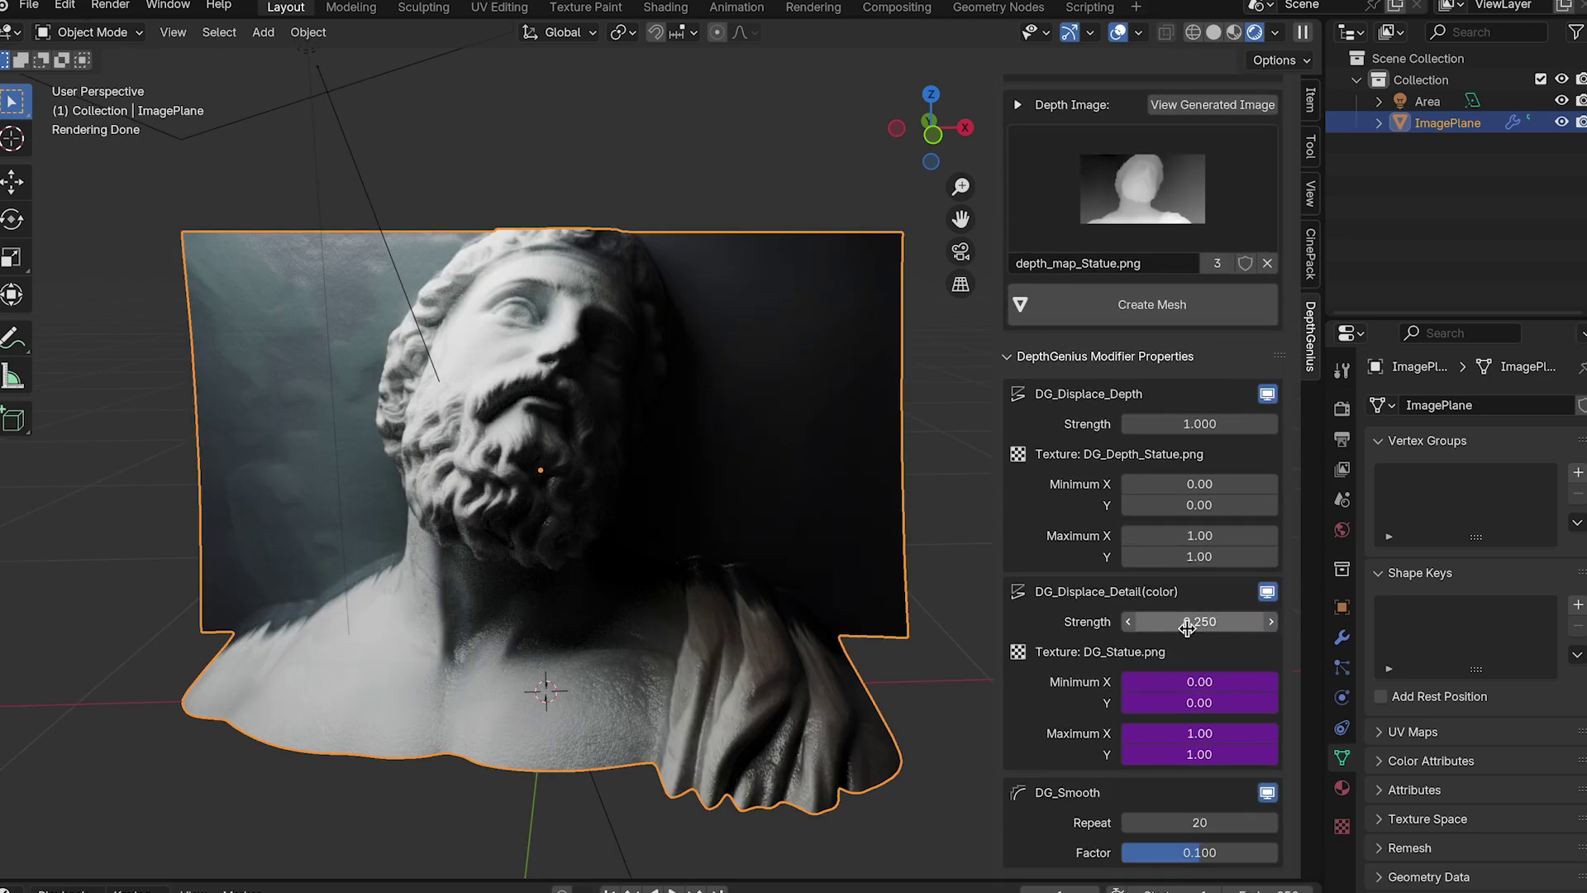
middle_click_drag(876, 553, 877, 553)
left_click(1173, 618)
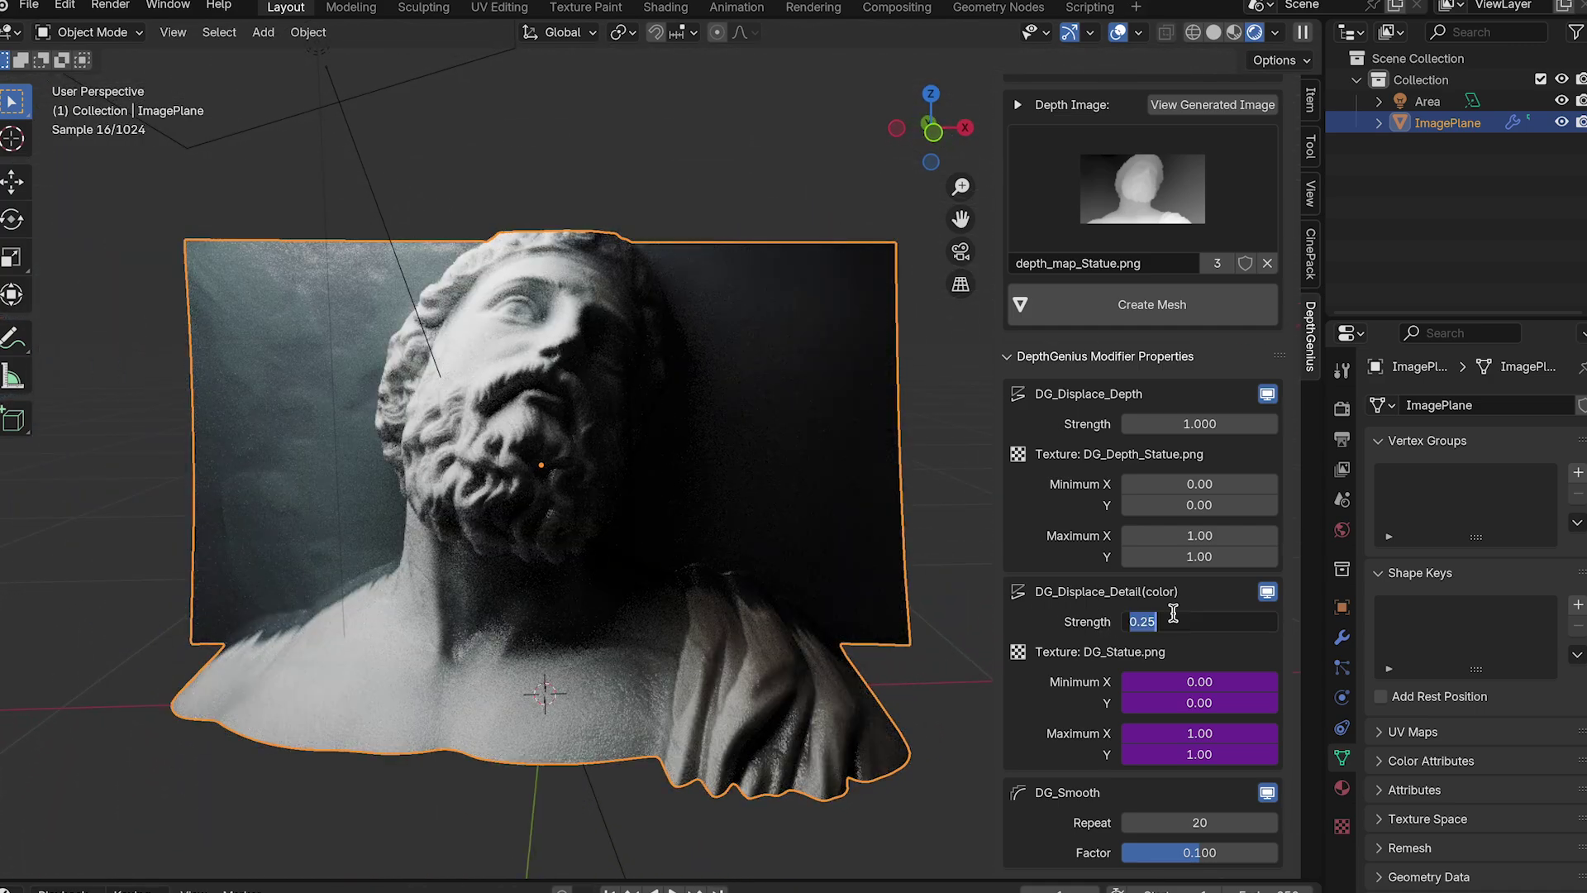
left_click(1218, 36)
left_click(1217, 36)
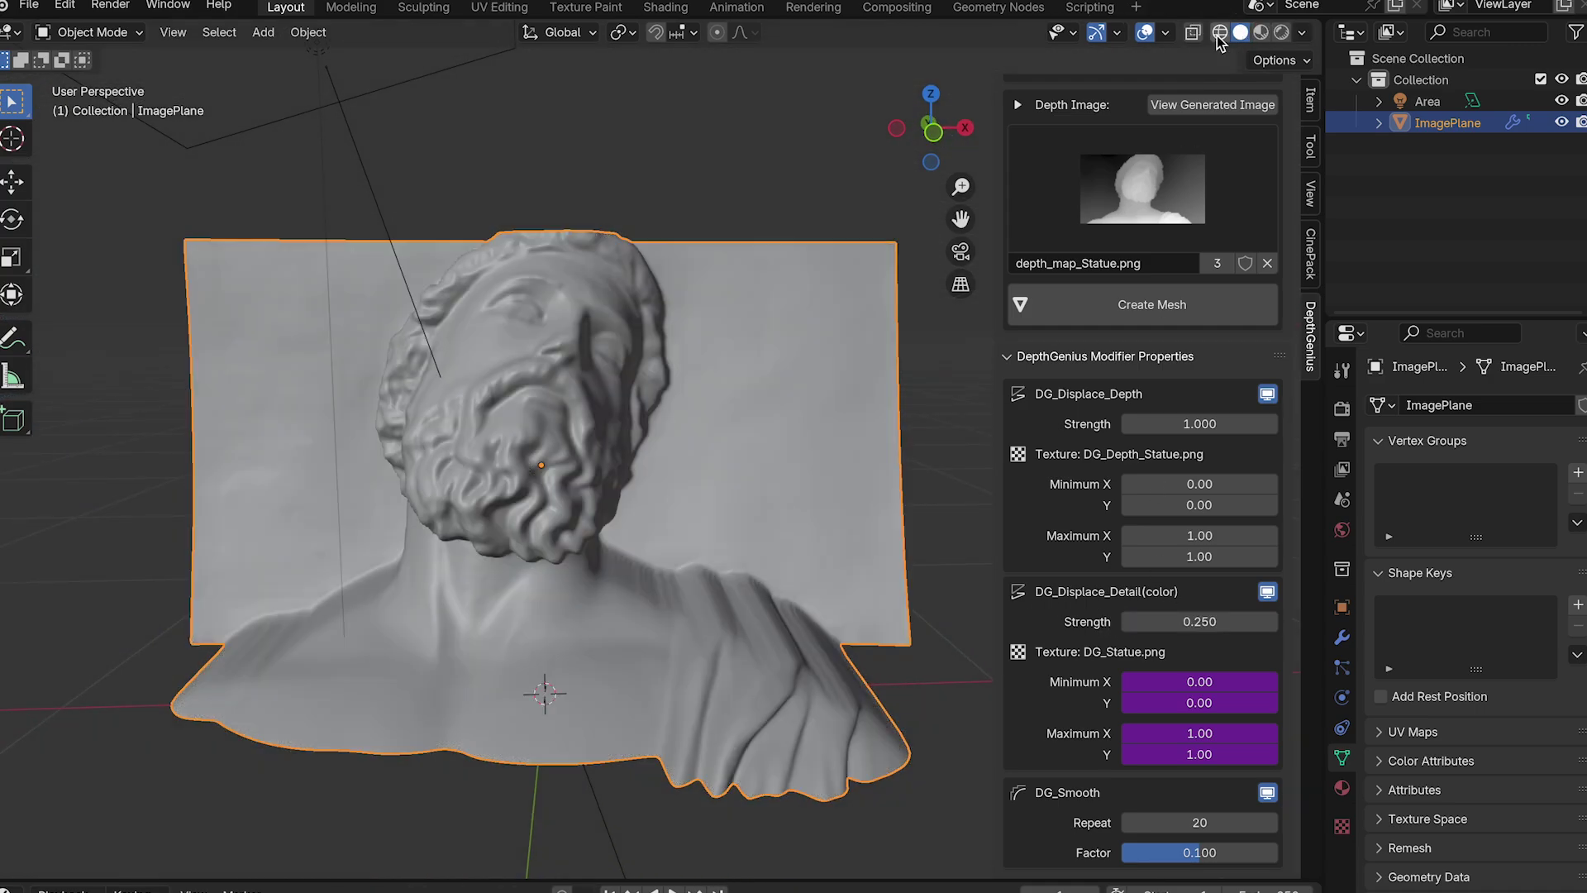
- Try a DG_Displace_Detail(color) strength of 0 and examine the statue's face and beard
left_click(1196, 618)
type("0")
key("Return")
scroll(822, 533, "up", 3)
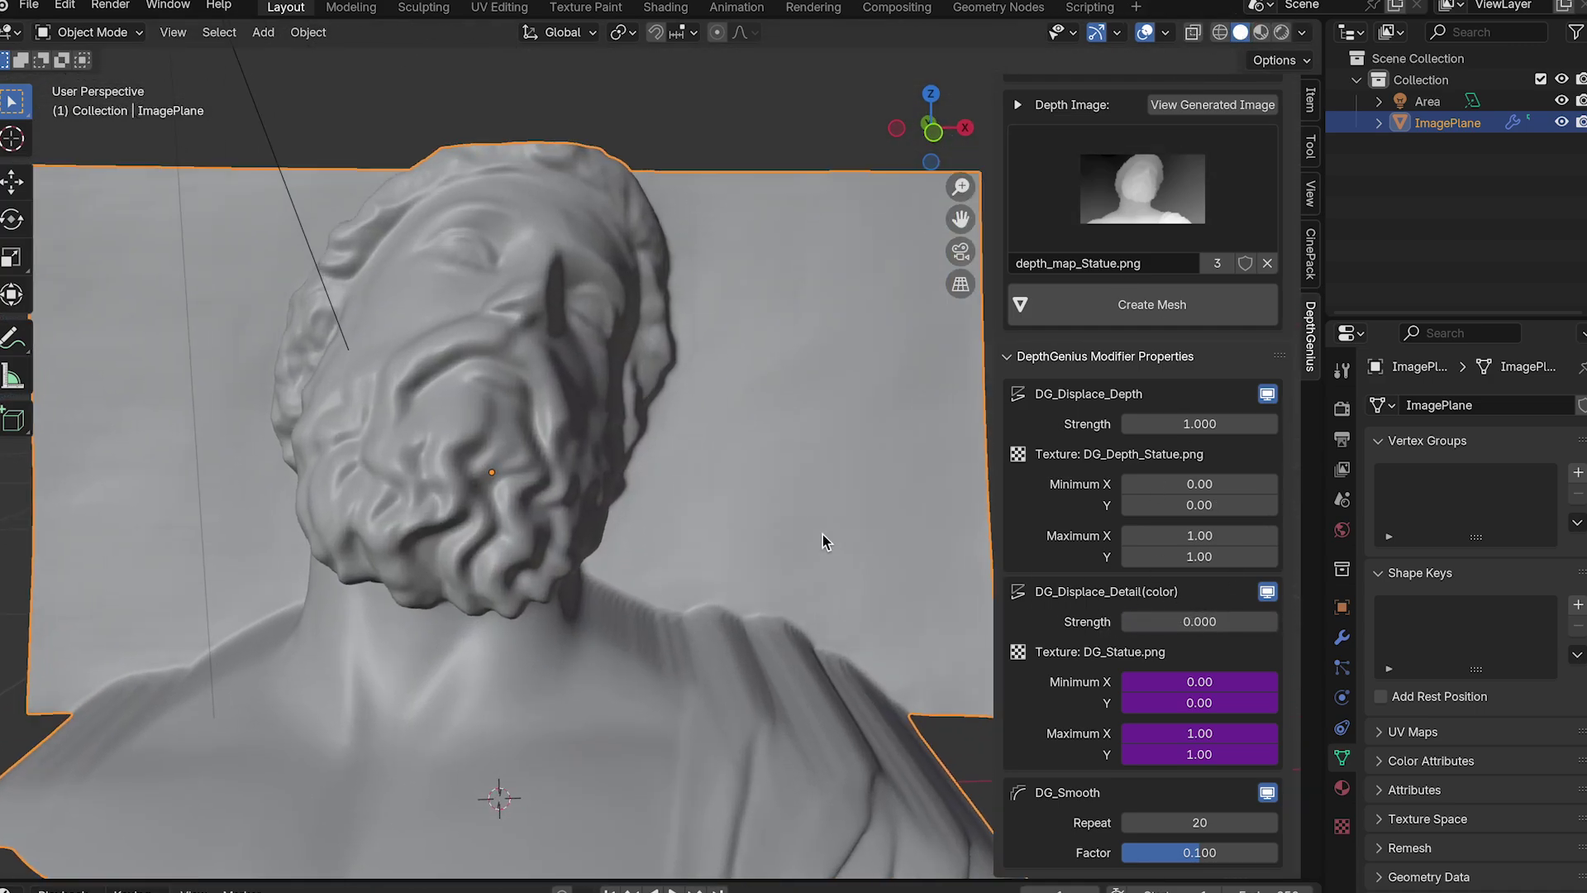
middle_click_drag(821, 534, 765, 552)
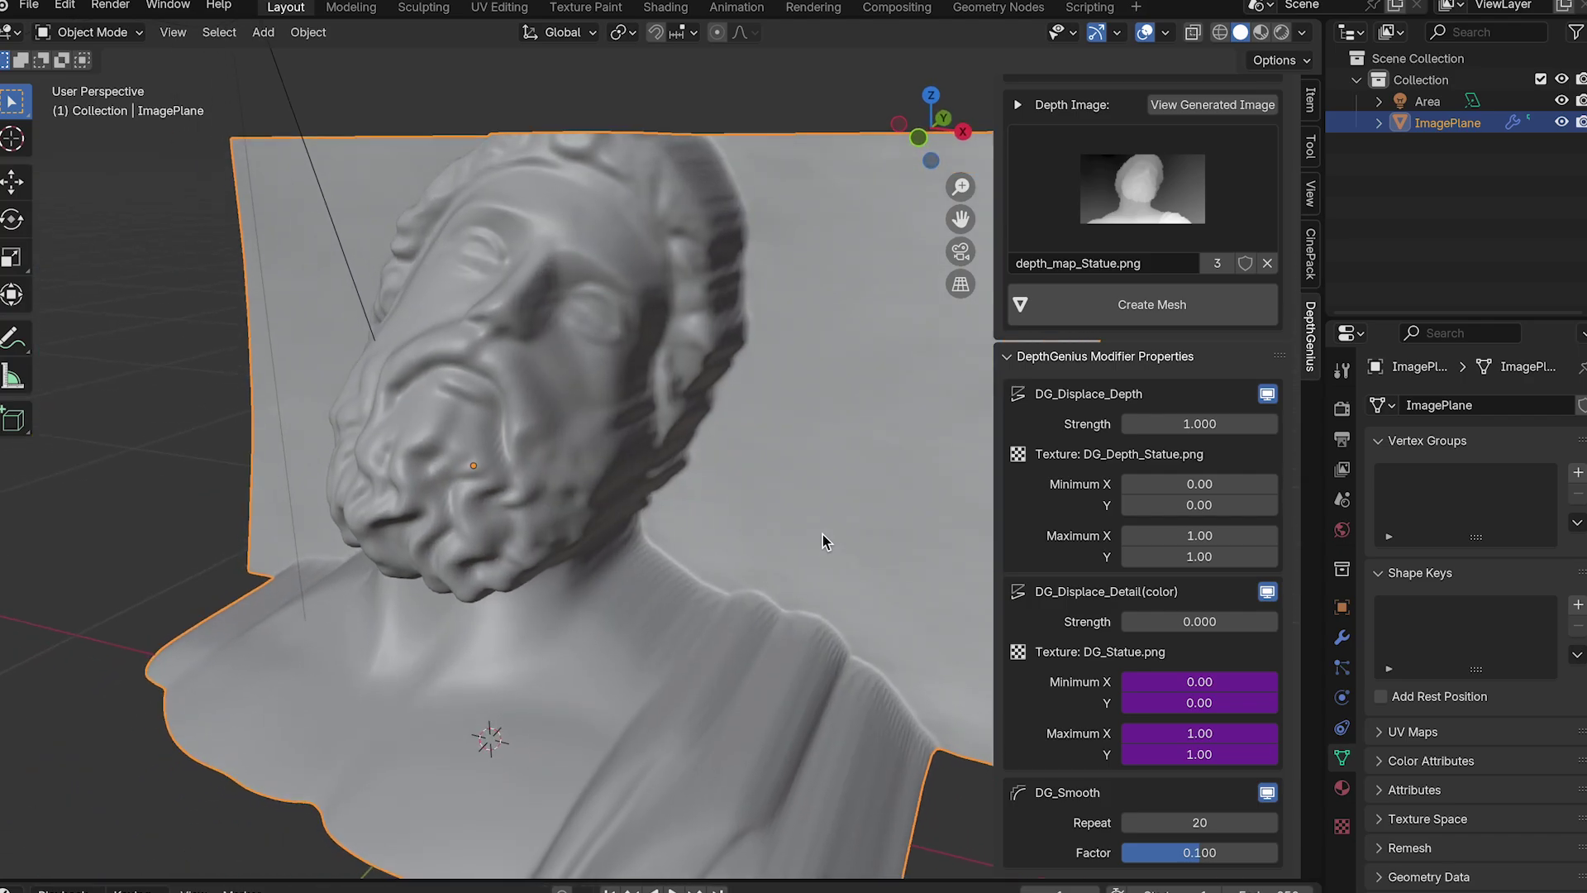
- Compare DG_Displace_Detail(color) strengths of 1 and 0.25 on the statue mesh
left_click(1208, 621)
type("1")
key("Return")
middle_click_drag(906, 430, 775, 443)
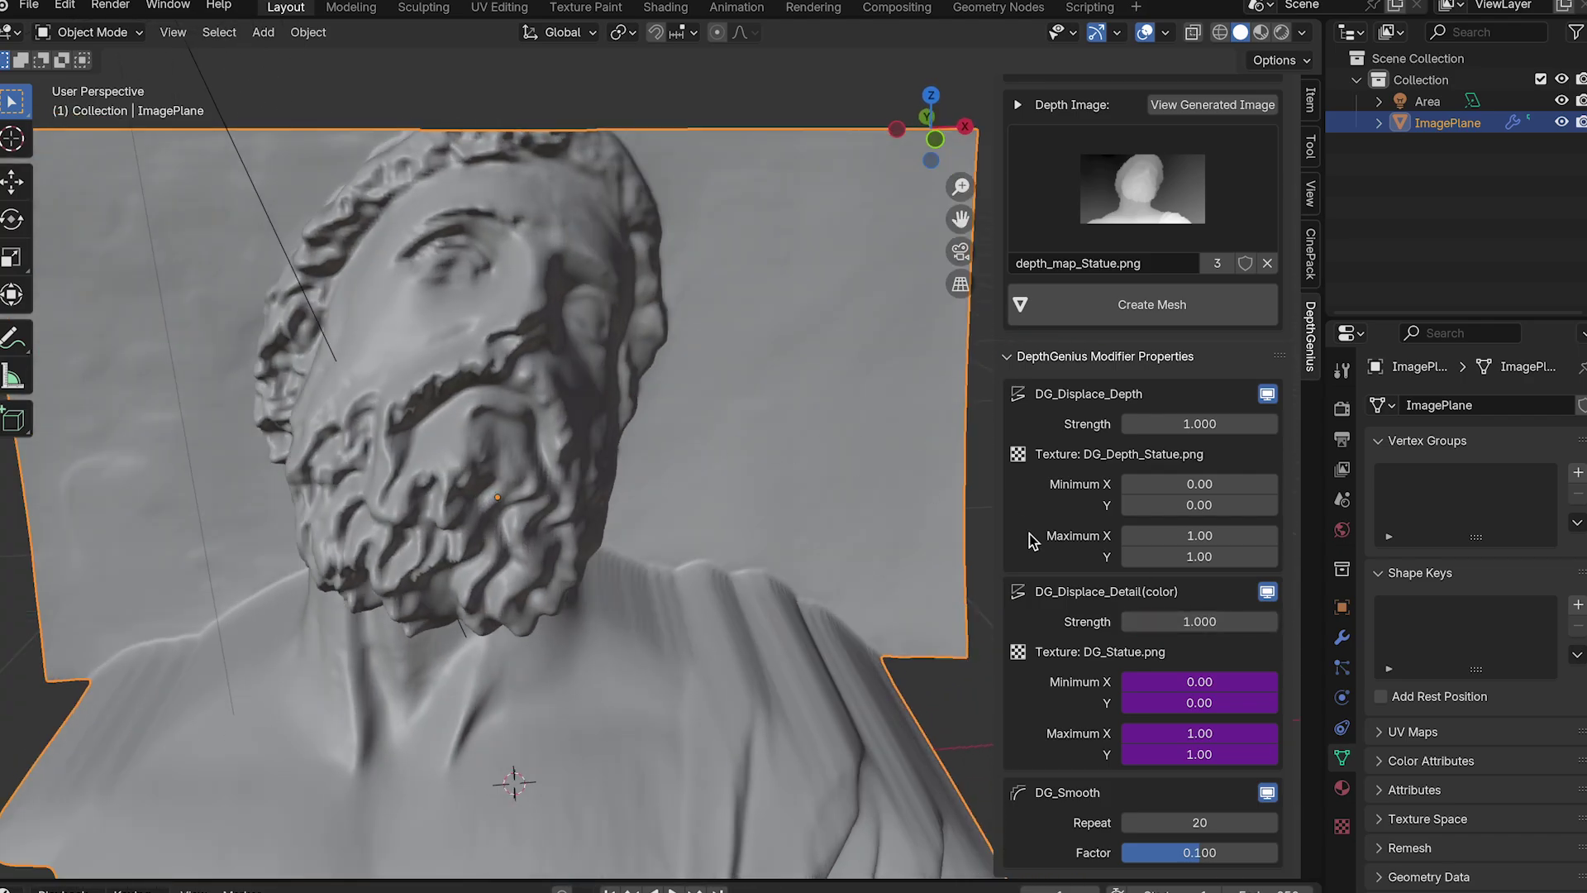
left_click(1205, 622)
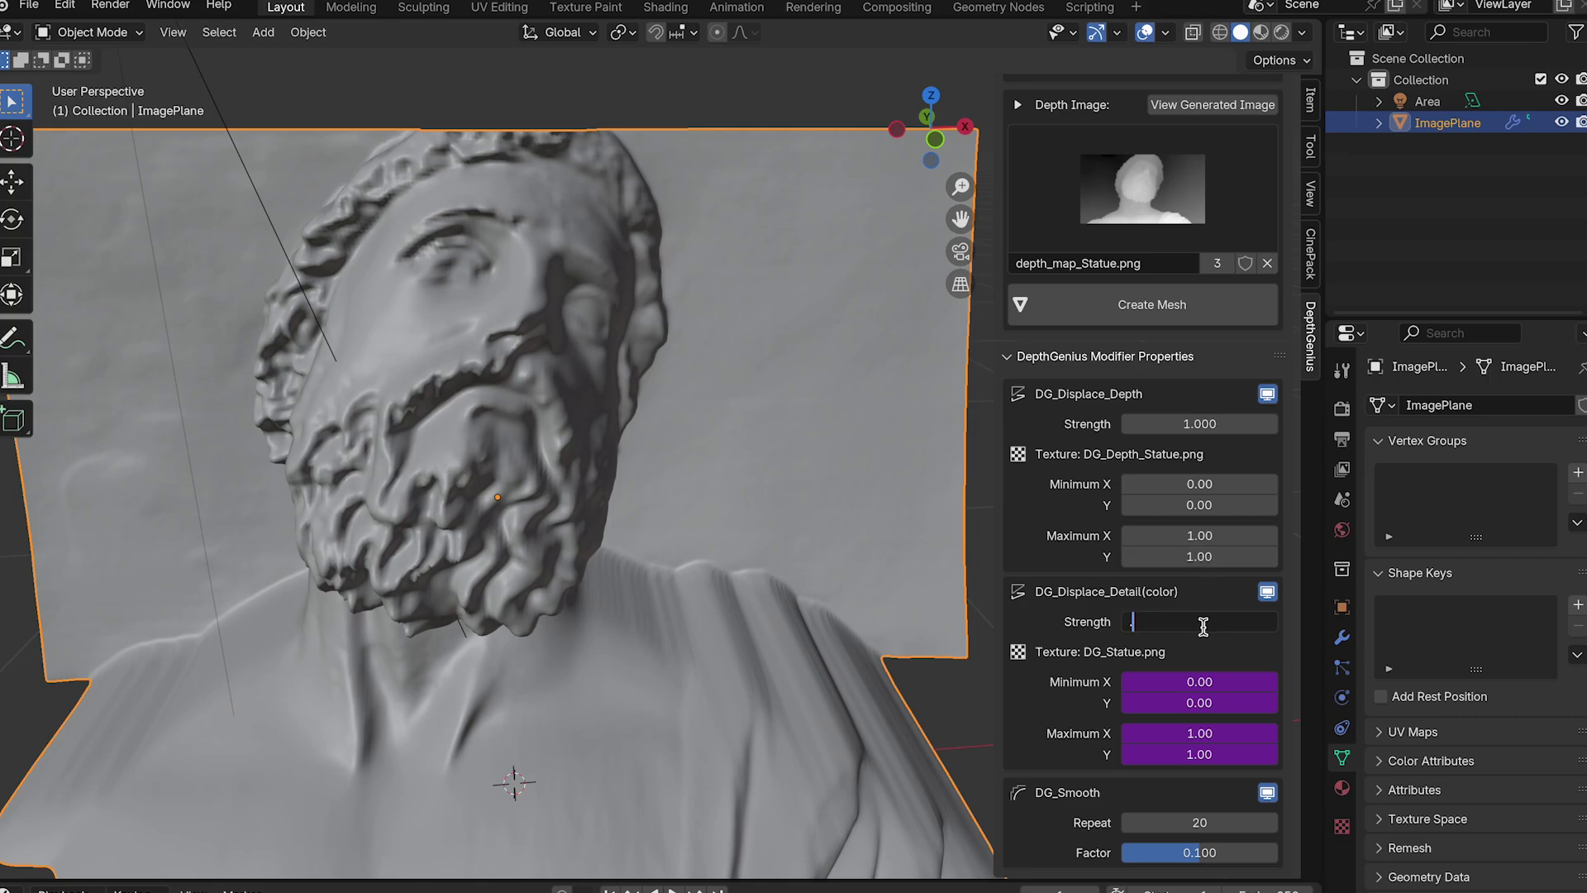
type("0.25")
key("Return")
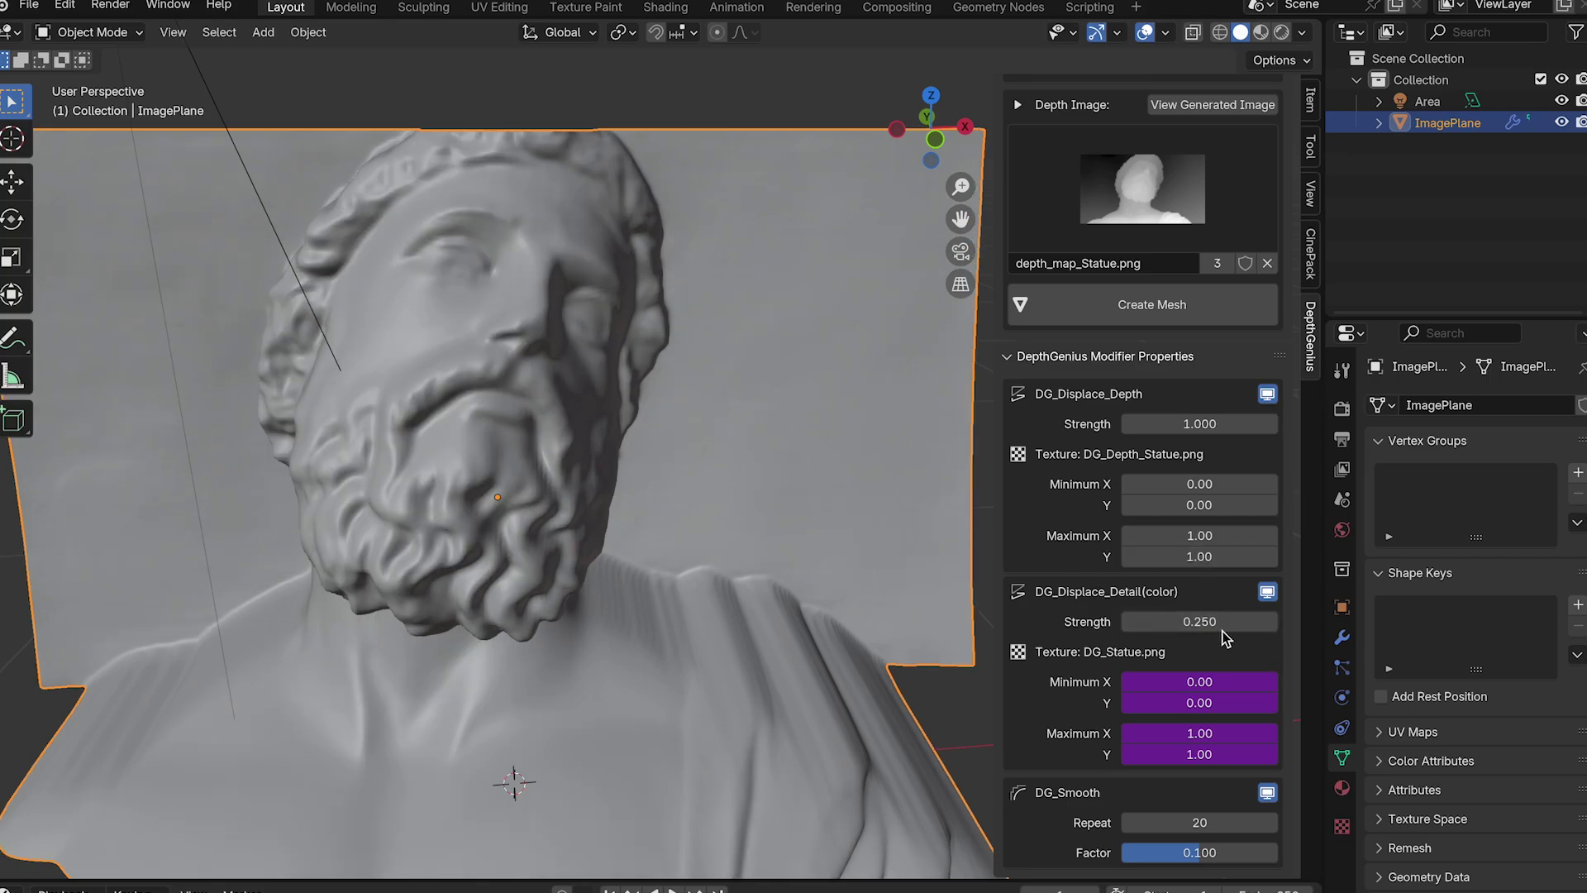
- Set the DG_Displace_Detail(color) strength to 0.35 and check the statue's surface
left_click(1216, 629)
type(".35")
key("Return")
middle_click_drag(866, 512, 893, 516)
- Raise the Simple subdivision modifier's viewport levels to 5 and view the whole statue
left_click(1342, 638)
left_click(1559, 499)
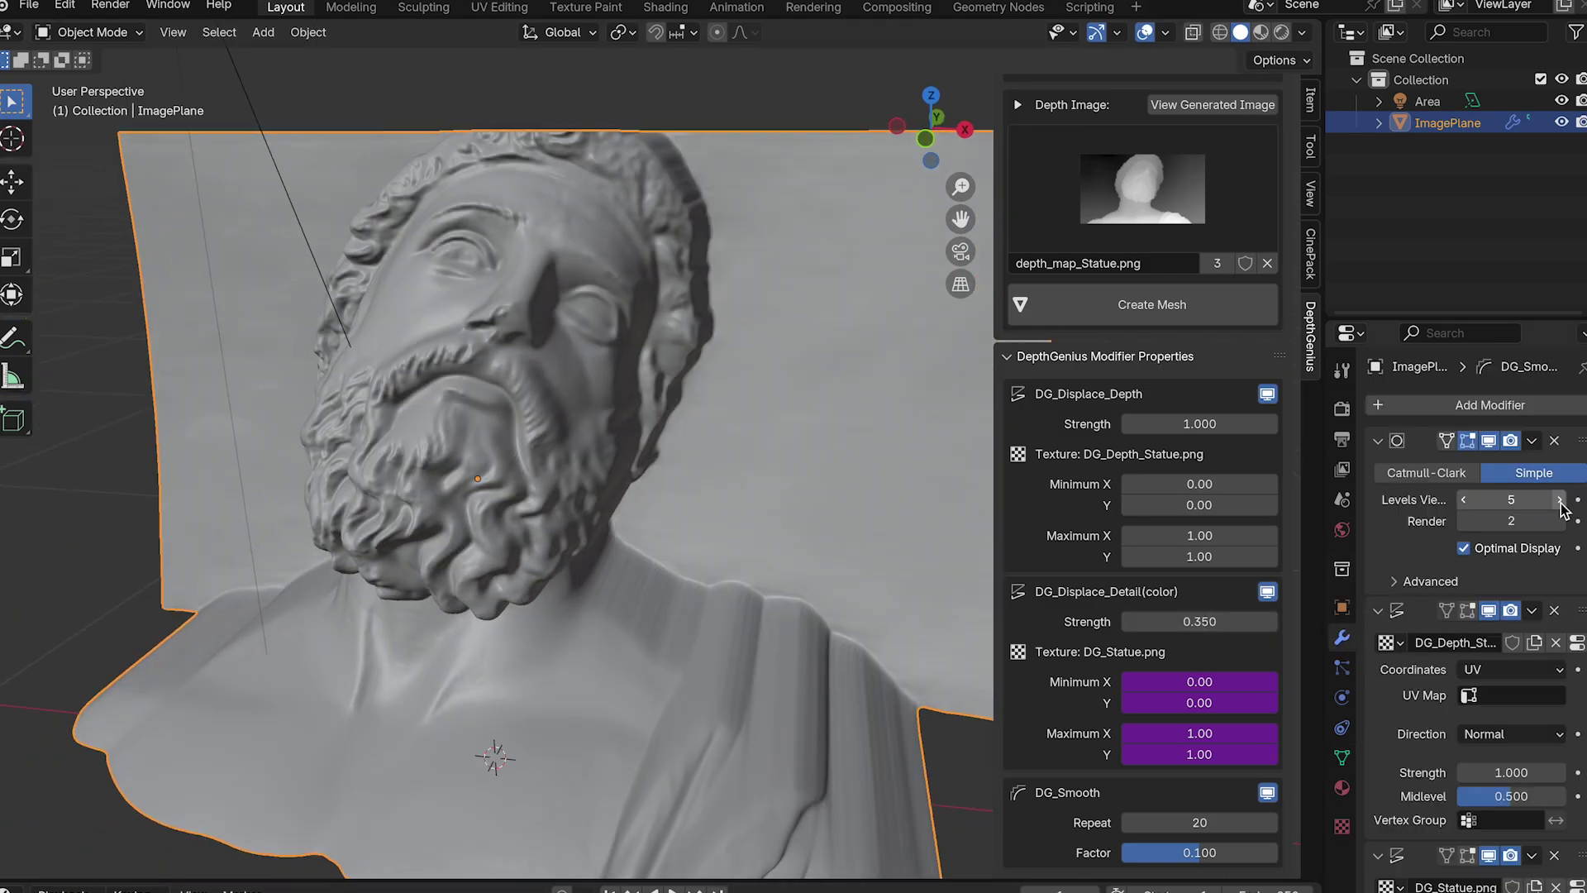
middle_click_drag(815, 352, 815, 352)
scroll(815, 353, "down", 2)
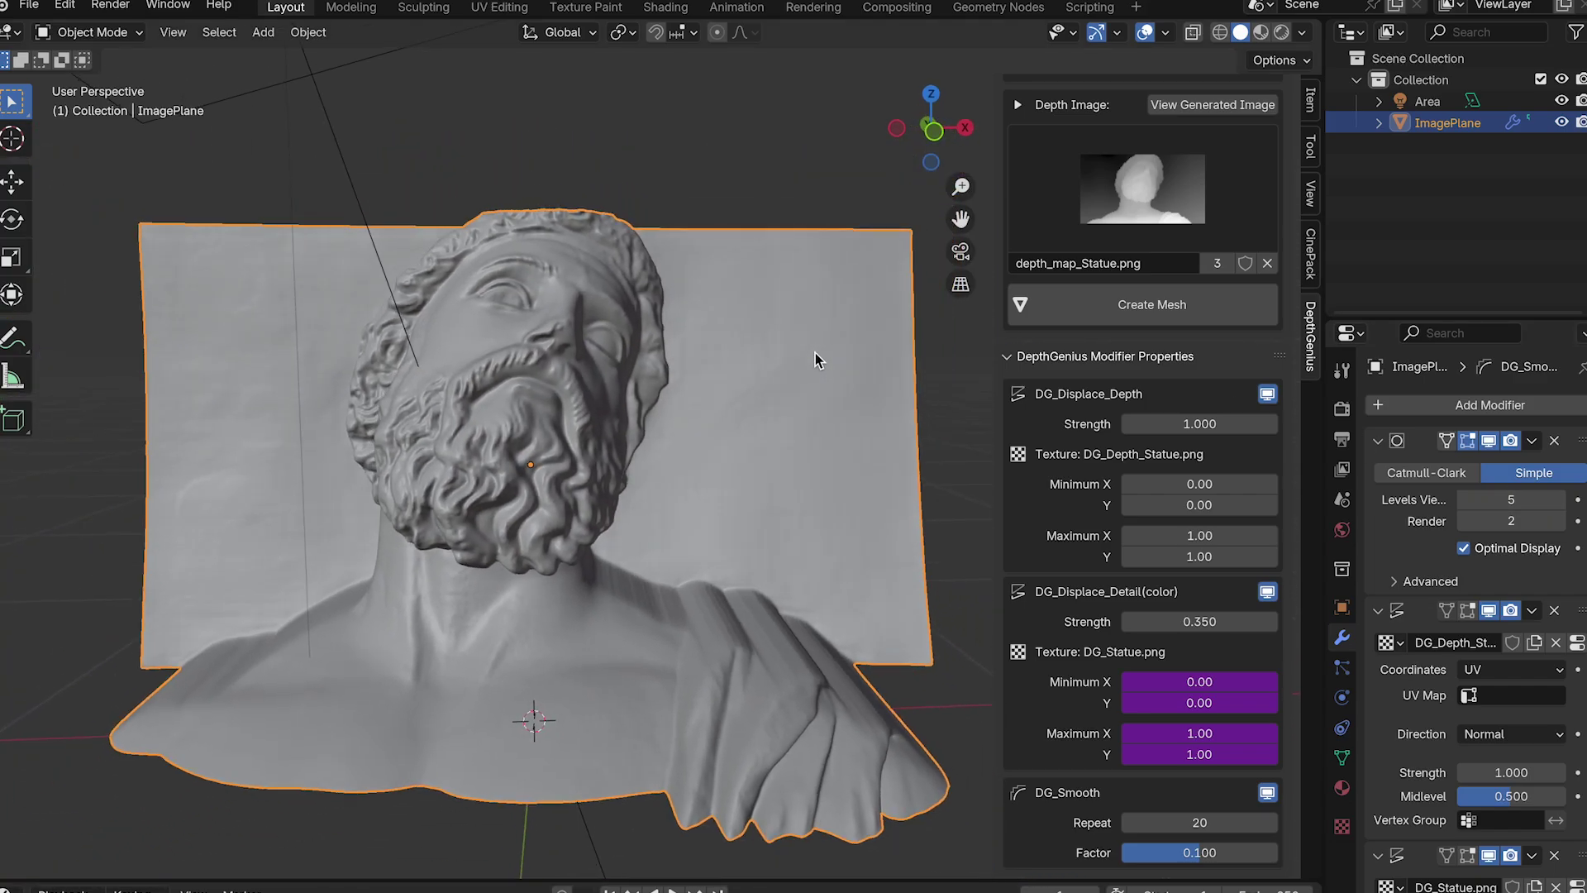
- Try a DG_Smooth repeat of 0 and examine the beard's detail up close
left_click(1195, 819)
type("0")
key("Return")
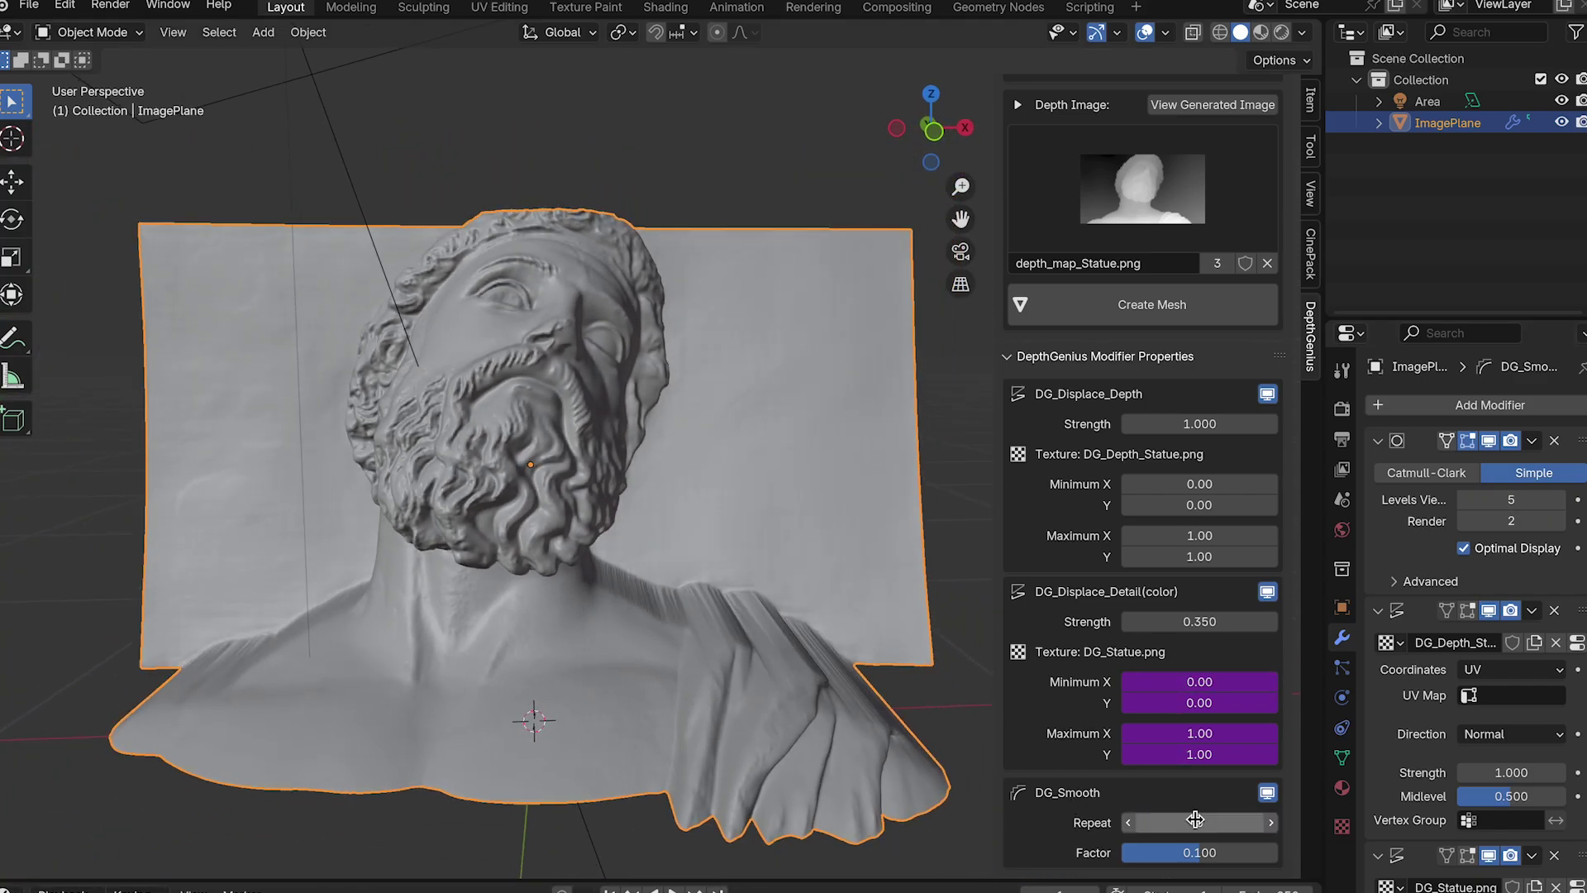
middle_click_drag(692, 526, 692, 524)
scroll(693, 526, "up", 3)
scroll(692, 524, "up", 1)
scroll(693, 524, "up", 1)
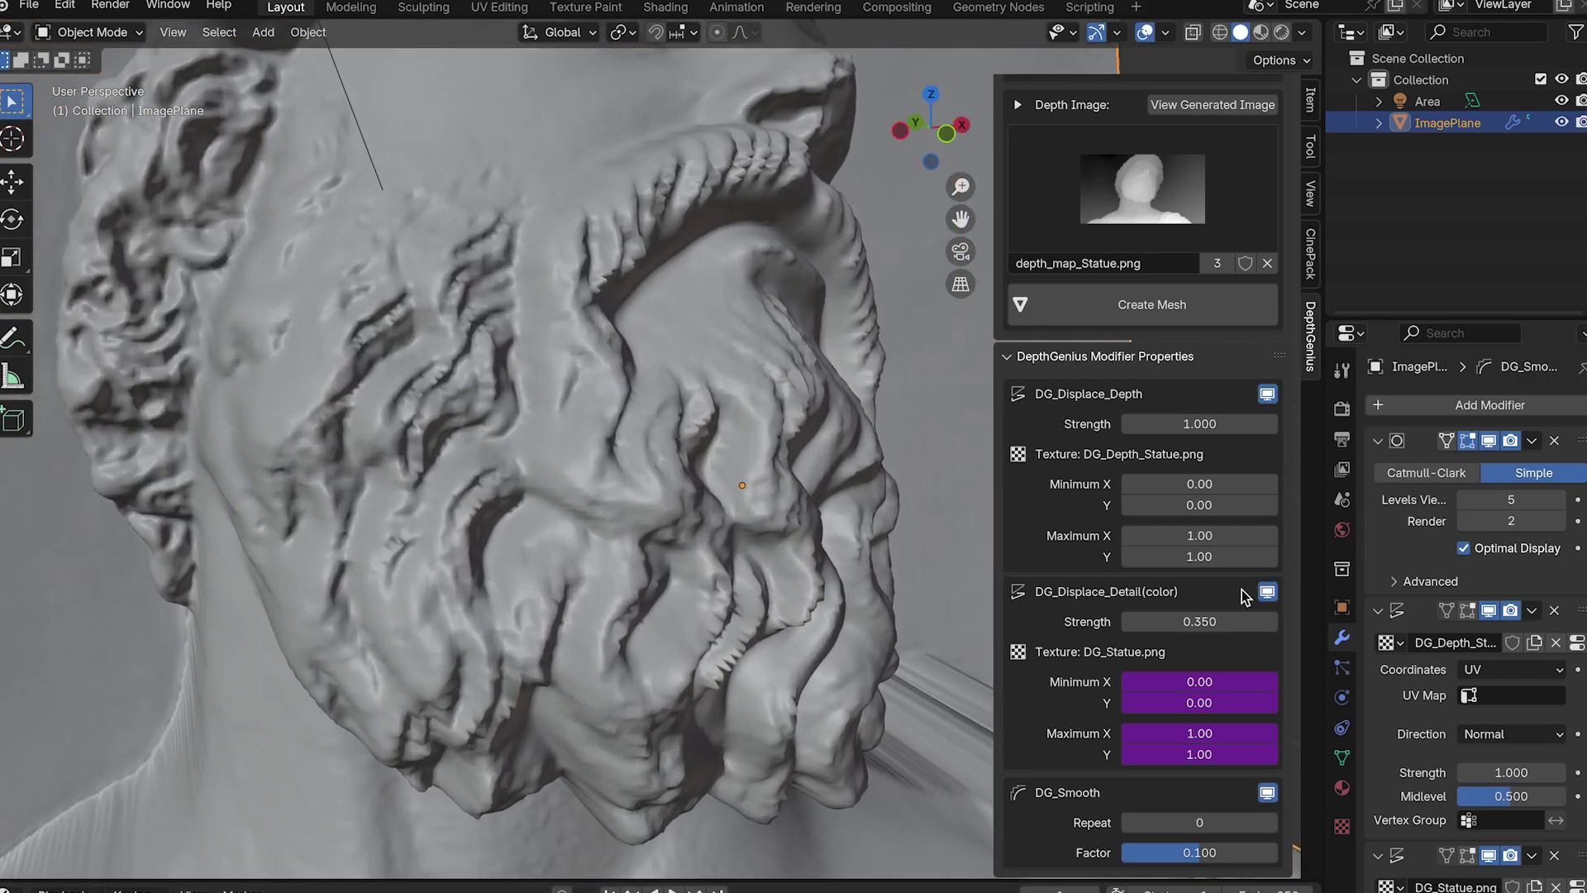
- Compare DG_Smooth repeat values of 20 and 30 on the beard
left_click(1208, 823)
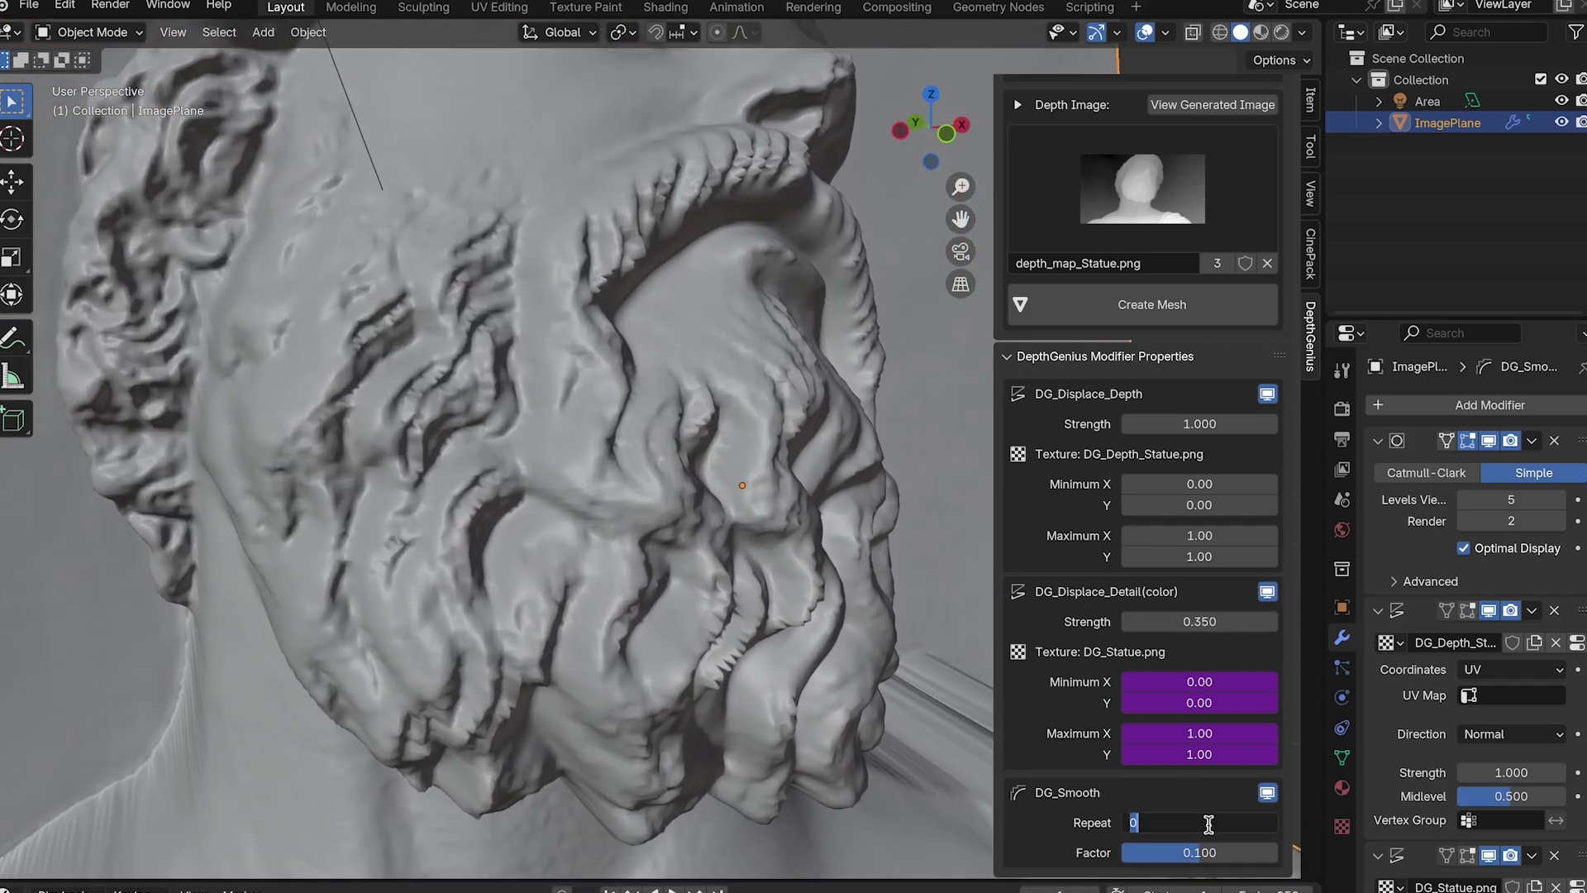
type("20")
key("Return")
left_click(1208, 822)
type("30")
key("Return")
- Set the DG_Smooth repeat to 20 and review the whole statue mesh
left_click(1209, 822)
type("20")
key("Return")
scroll(493, 428, "down", 6)
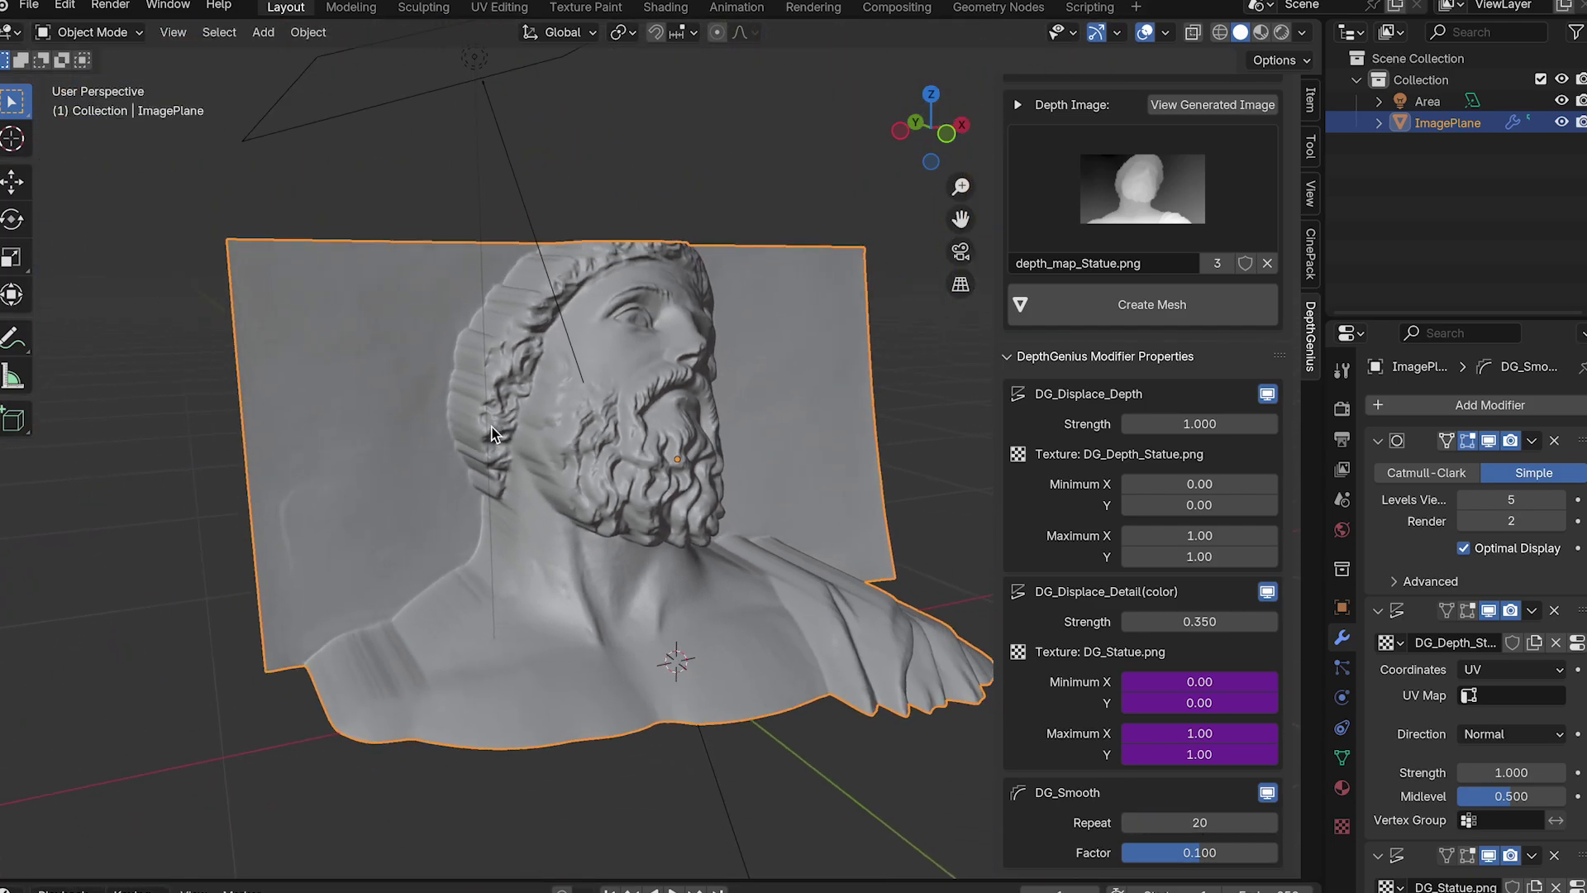
mouse_move(491, 433)
middle_mouse_down()
mouse_move(430, 433)
mouse_move(545, 430)
mouse_move(444, 428)
middle_mouse_up()
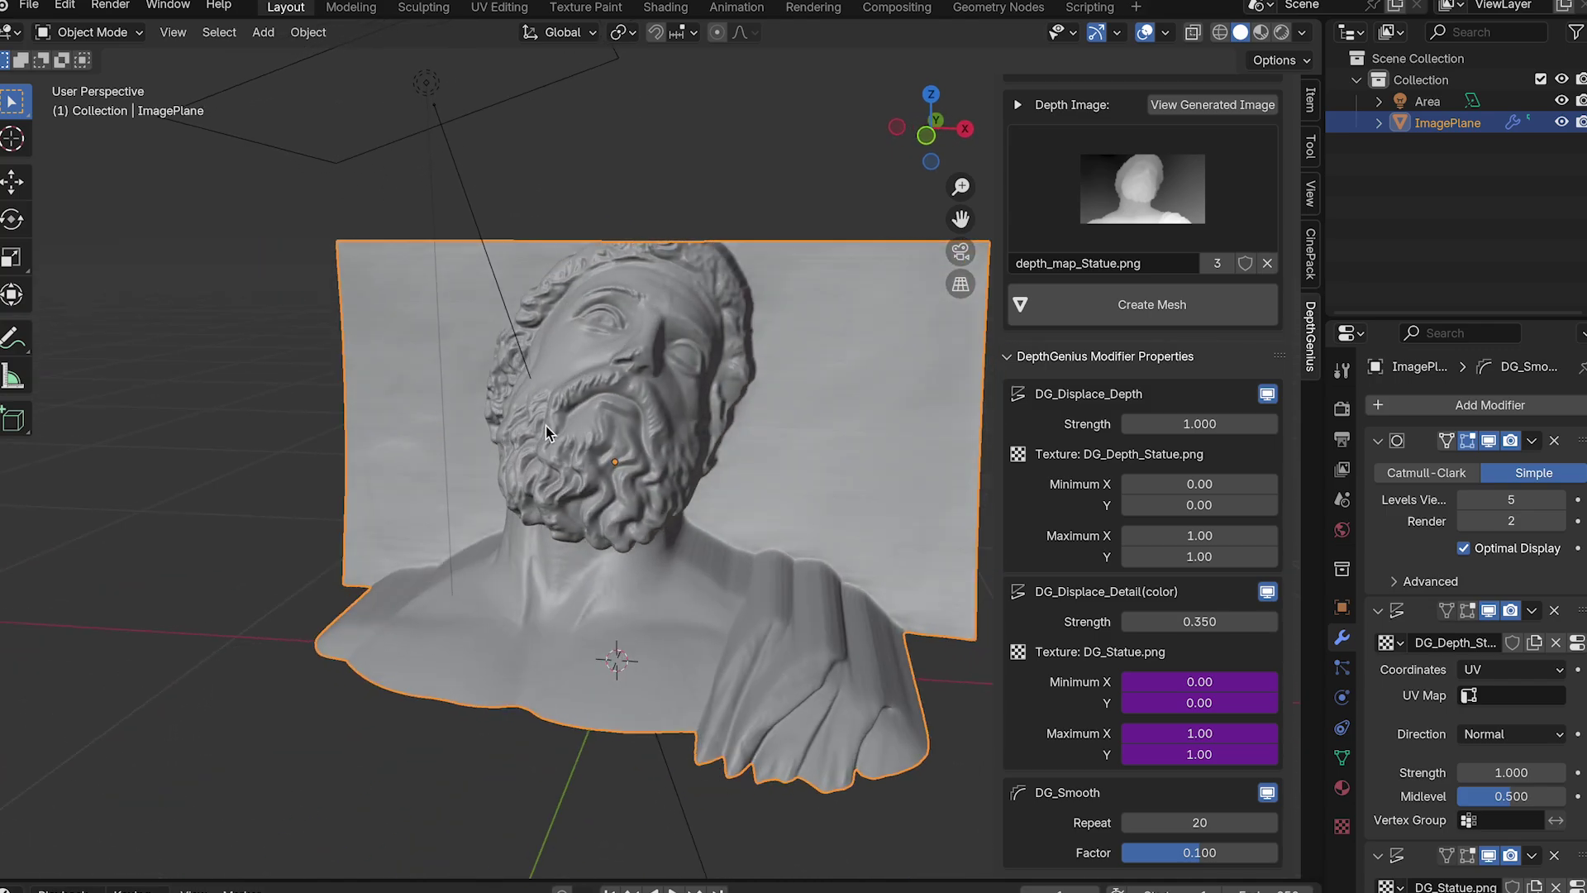
- Switch the viewport to rendered shading, hide the overlays and inspect the lit statue from another angle
left_click(1282, 31)
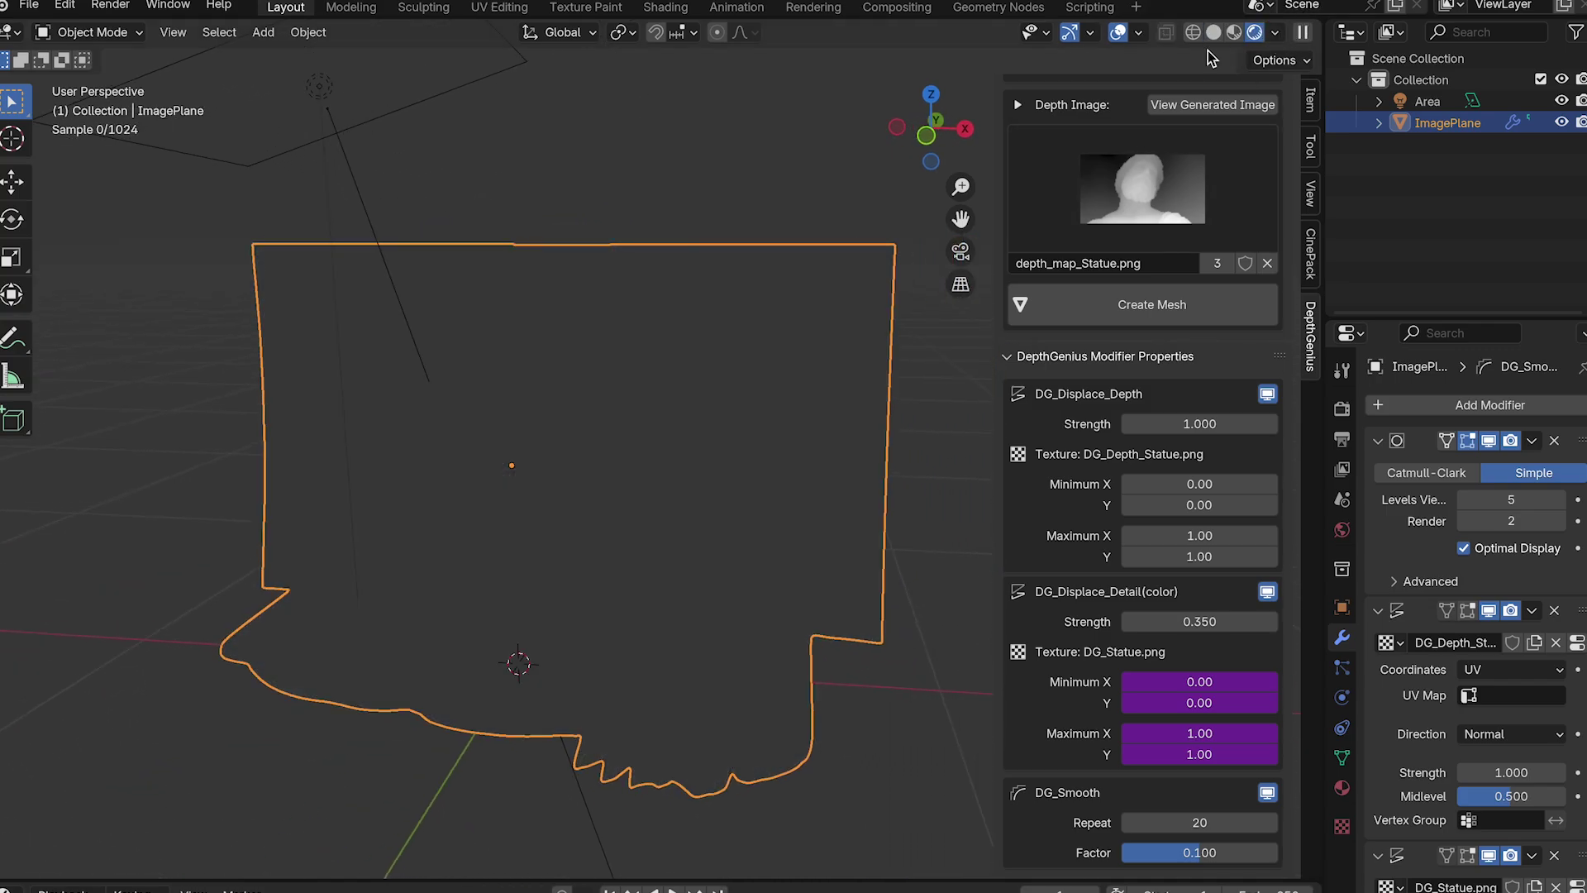
left_click(1112, 37)
mouse_move(749, 101)
middle_mouse_down()
mouse_move(835, 89)
mouse_move(802, 84)
mouse_move(766, 130)
mouse_move(766, 109)
middle_mouse_up()
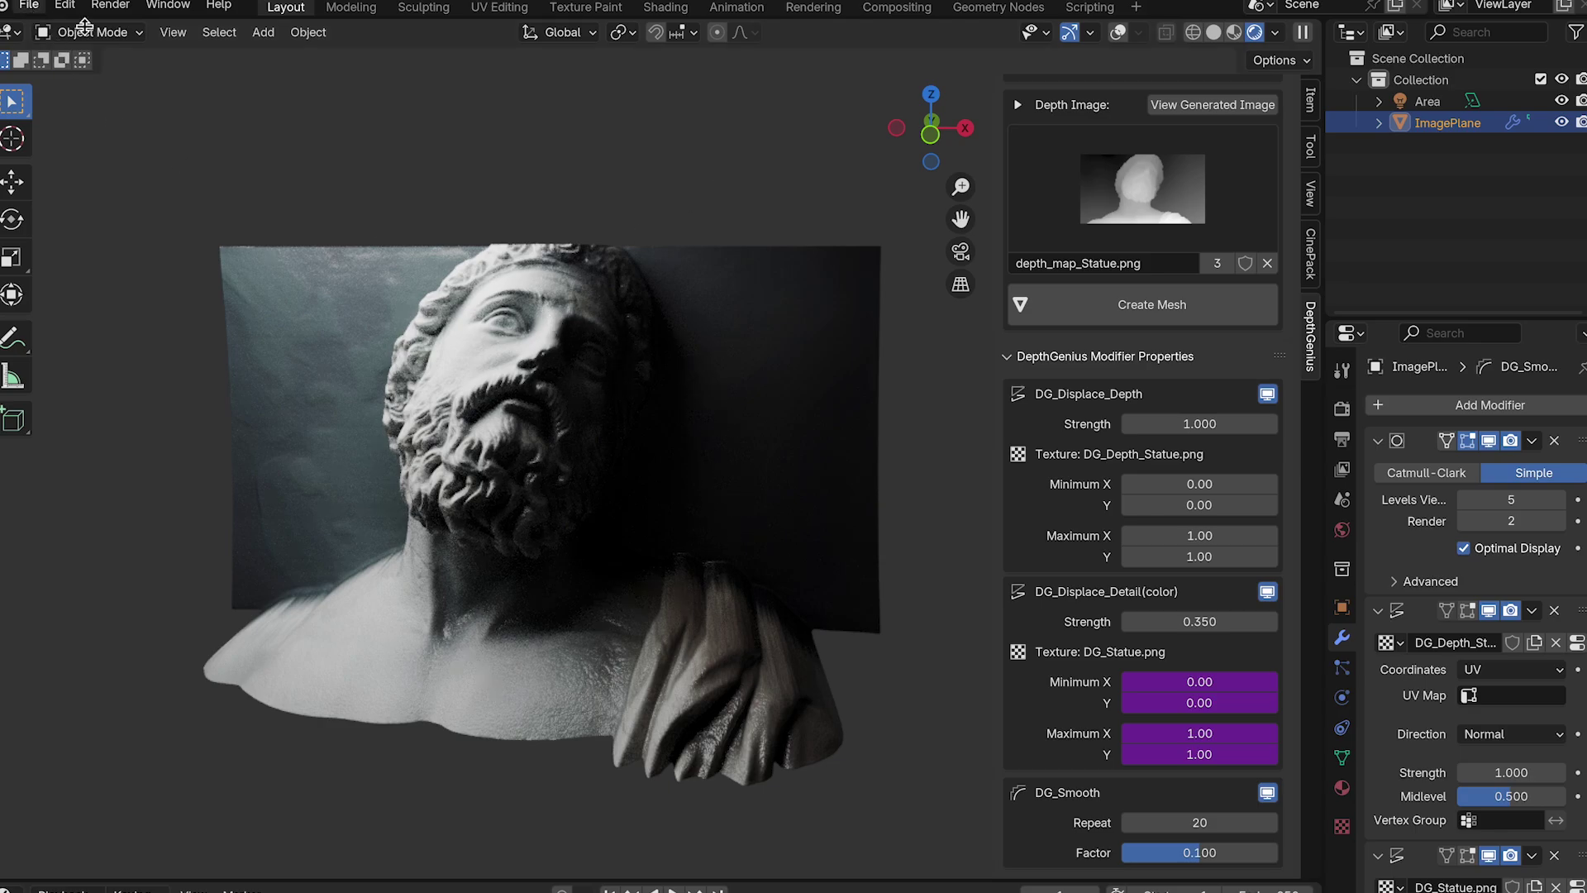
mouse_move(608, 374)
middle_mouse_down()
mouse_move(542, 374)
mouse_move(691, 372)
mouse_move(608, 374)
middle_mouse_up()
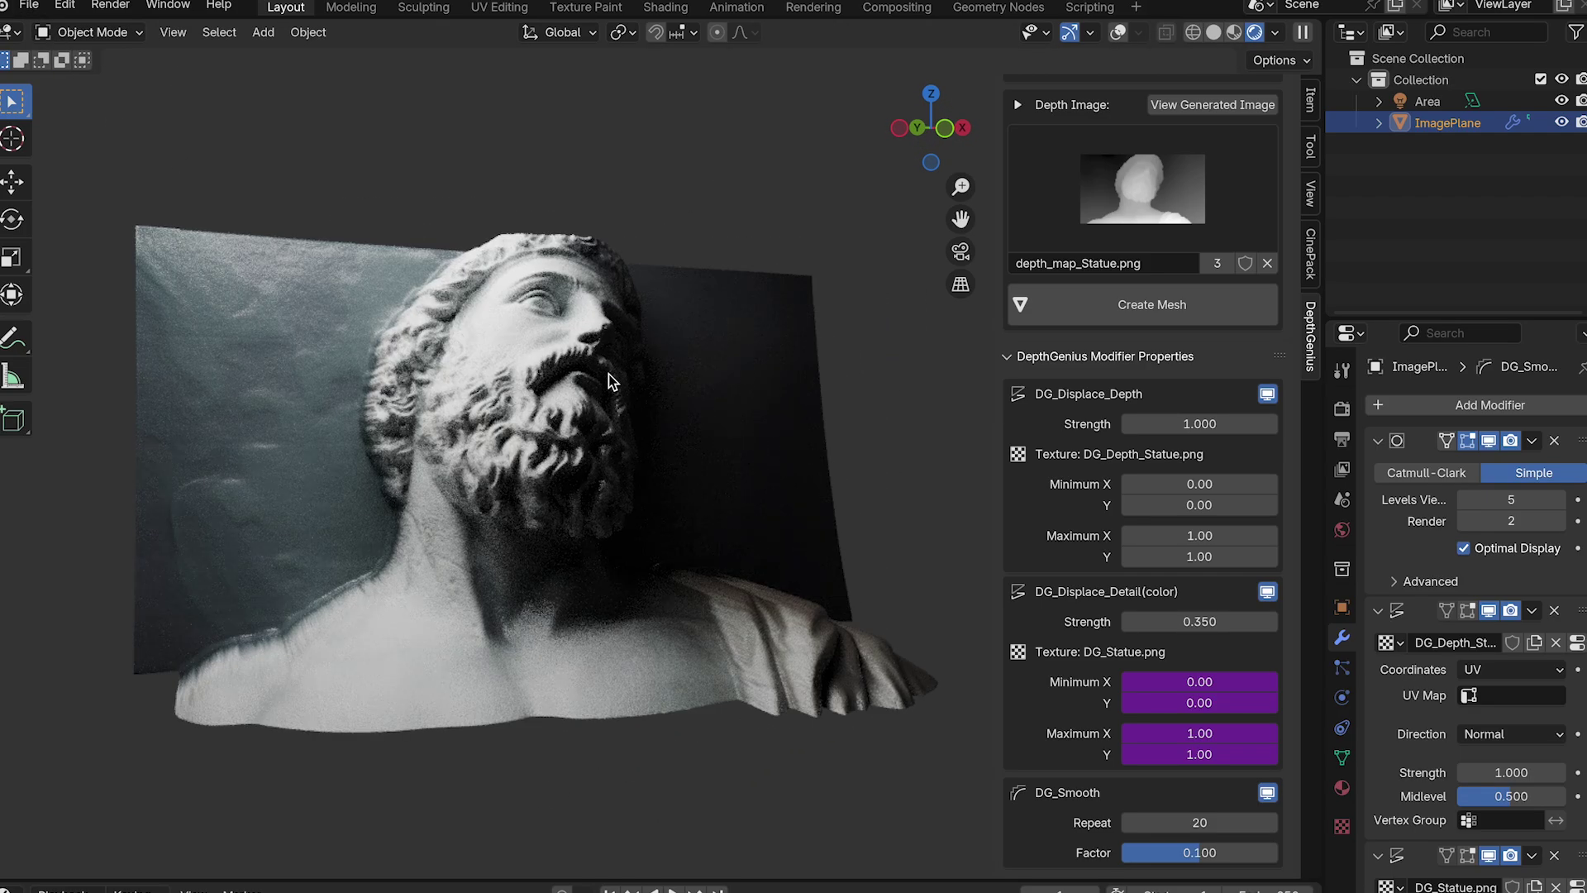
- Open the recent file containing the Environments and Objects examples, discarding the unsaved changes to the statue scene
left_click(35, 6)
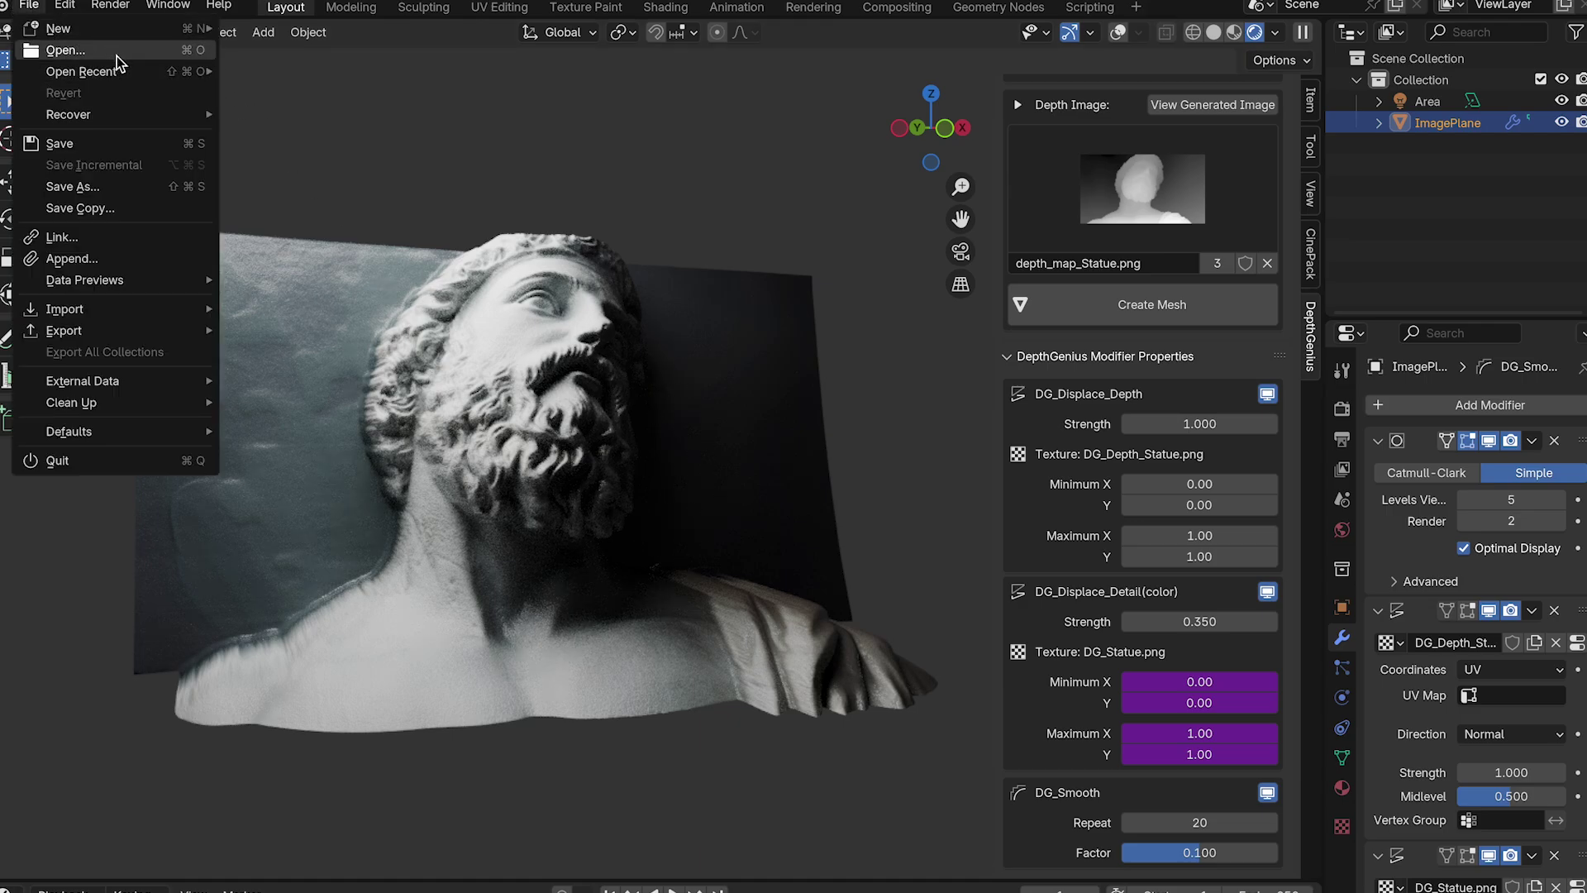
mouse_move(119, 71)
left_click(304, 72)
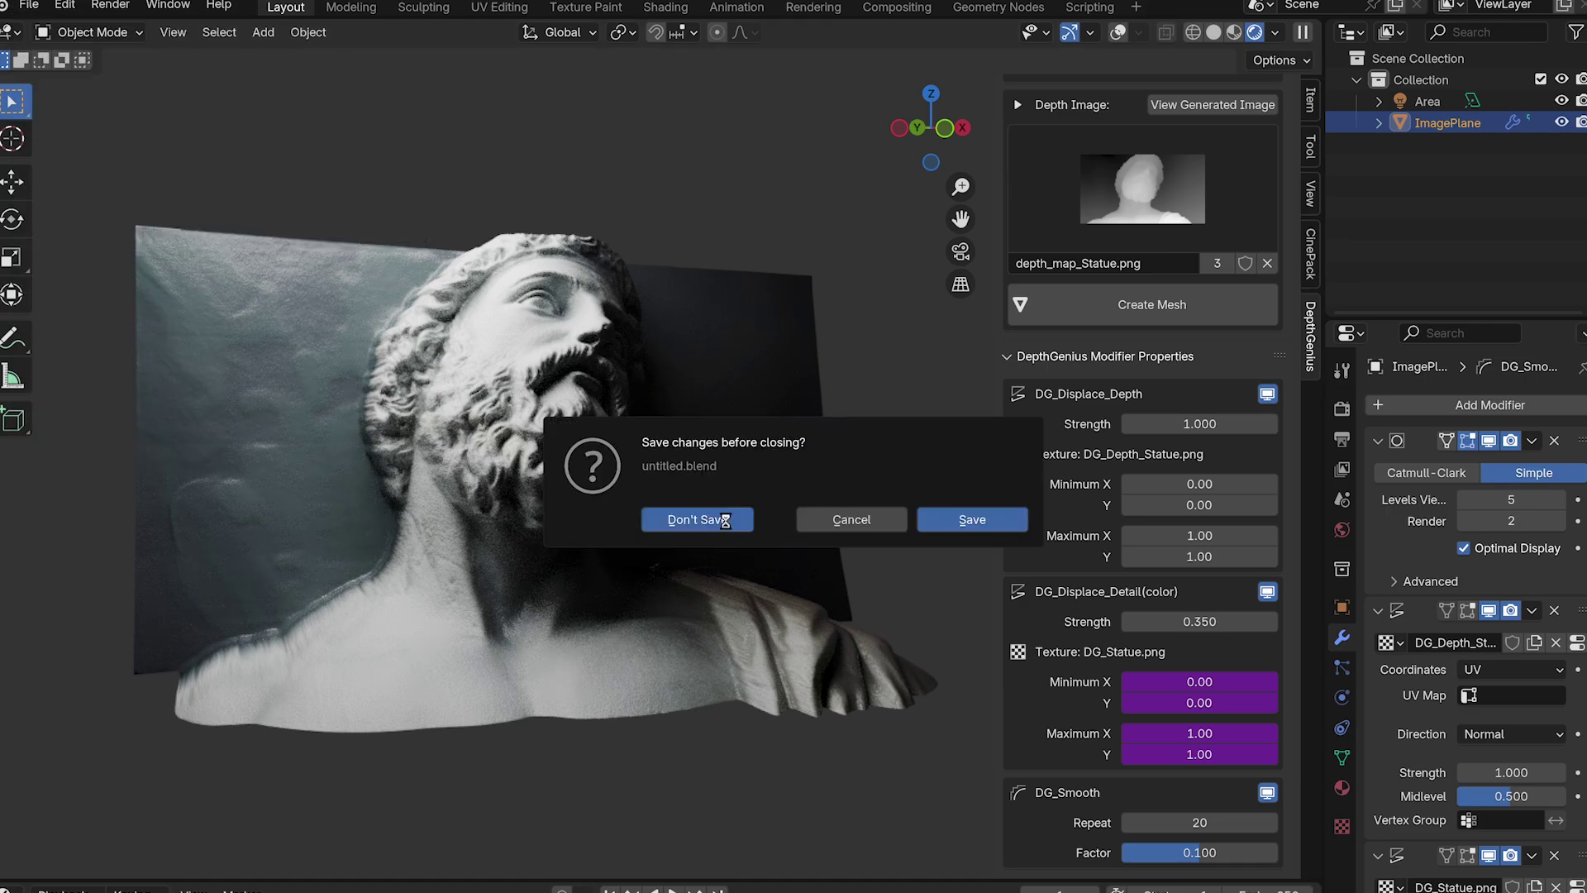
left_click(697, 519)
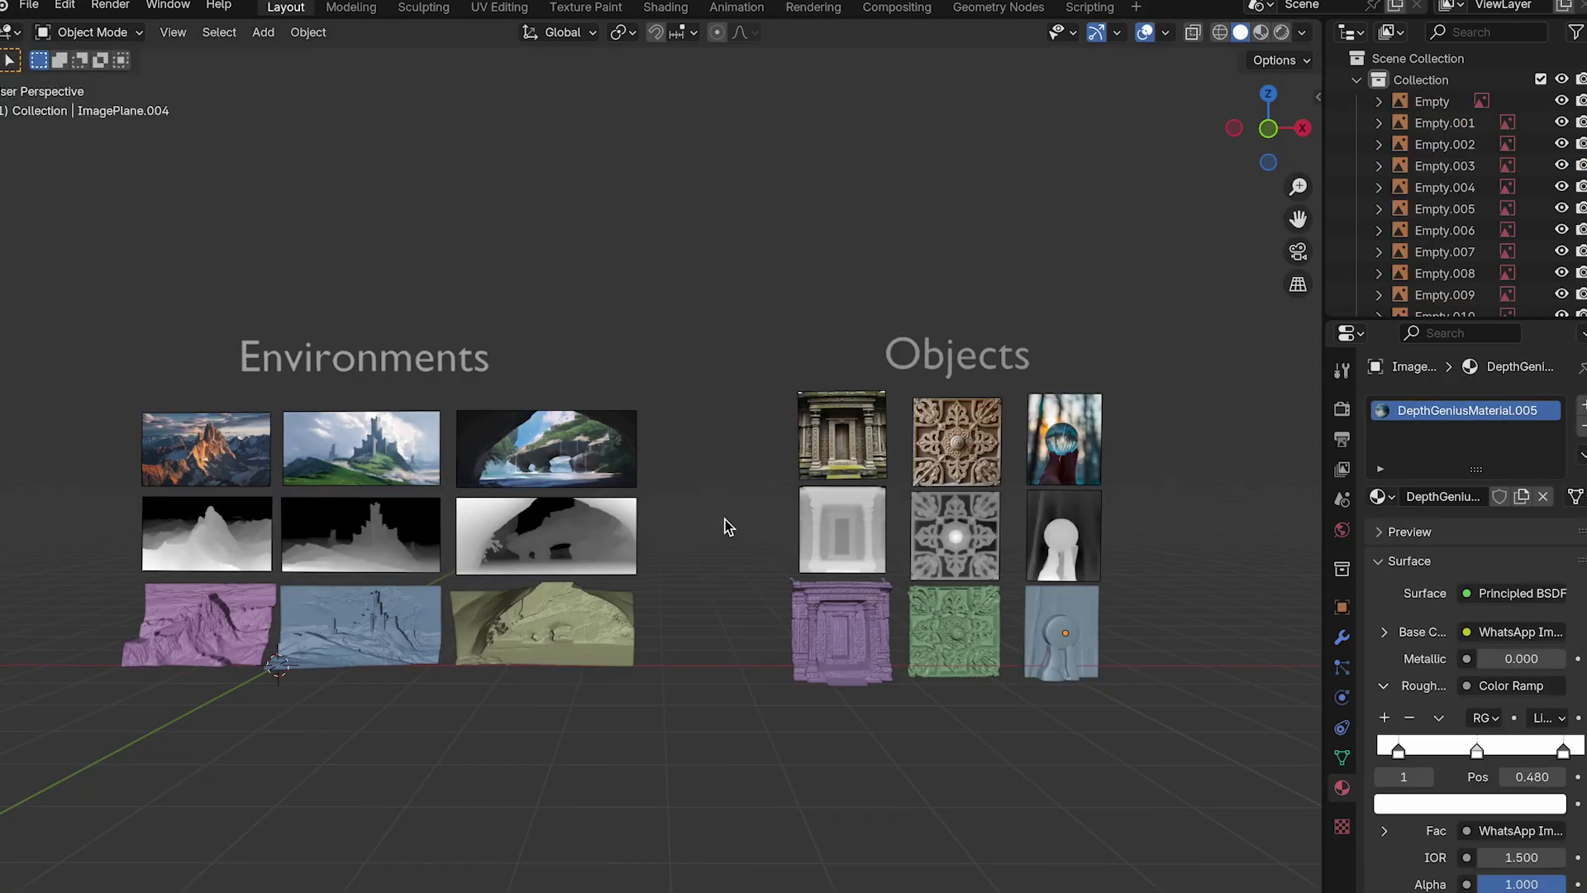
- Survey the Environments examples, moving across the source images and depth maps to the mountain column
scroll(725, 519, "up", 5)
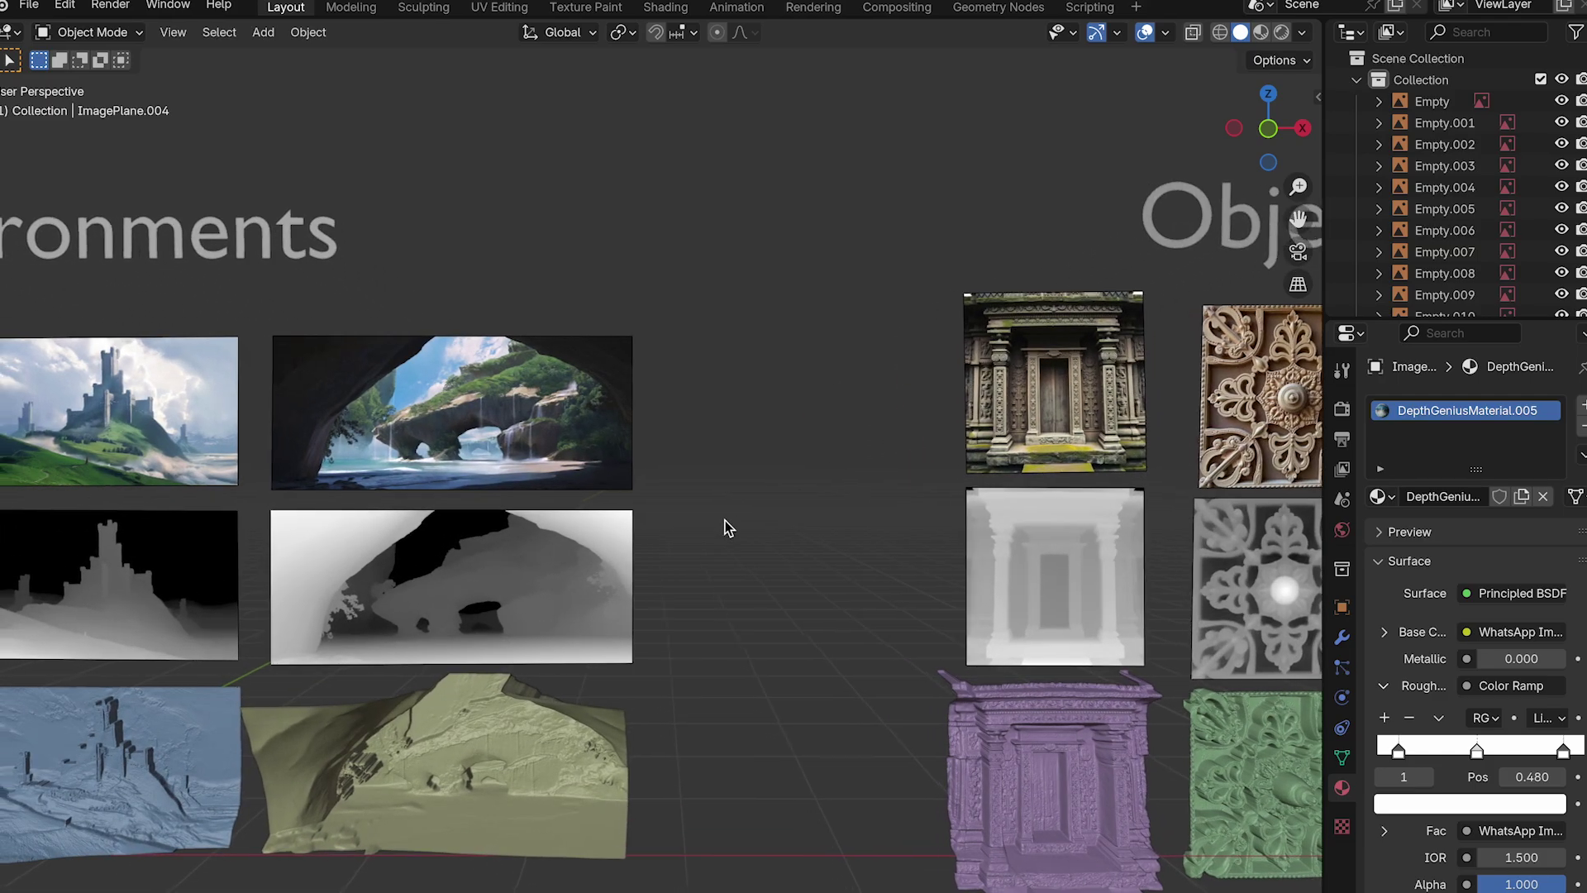
scroll(726, 527, "left", 6, "shift")
scroll(725, 527, "up", 3)
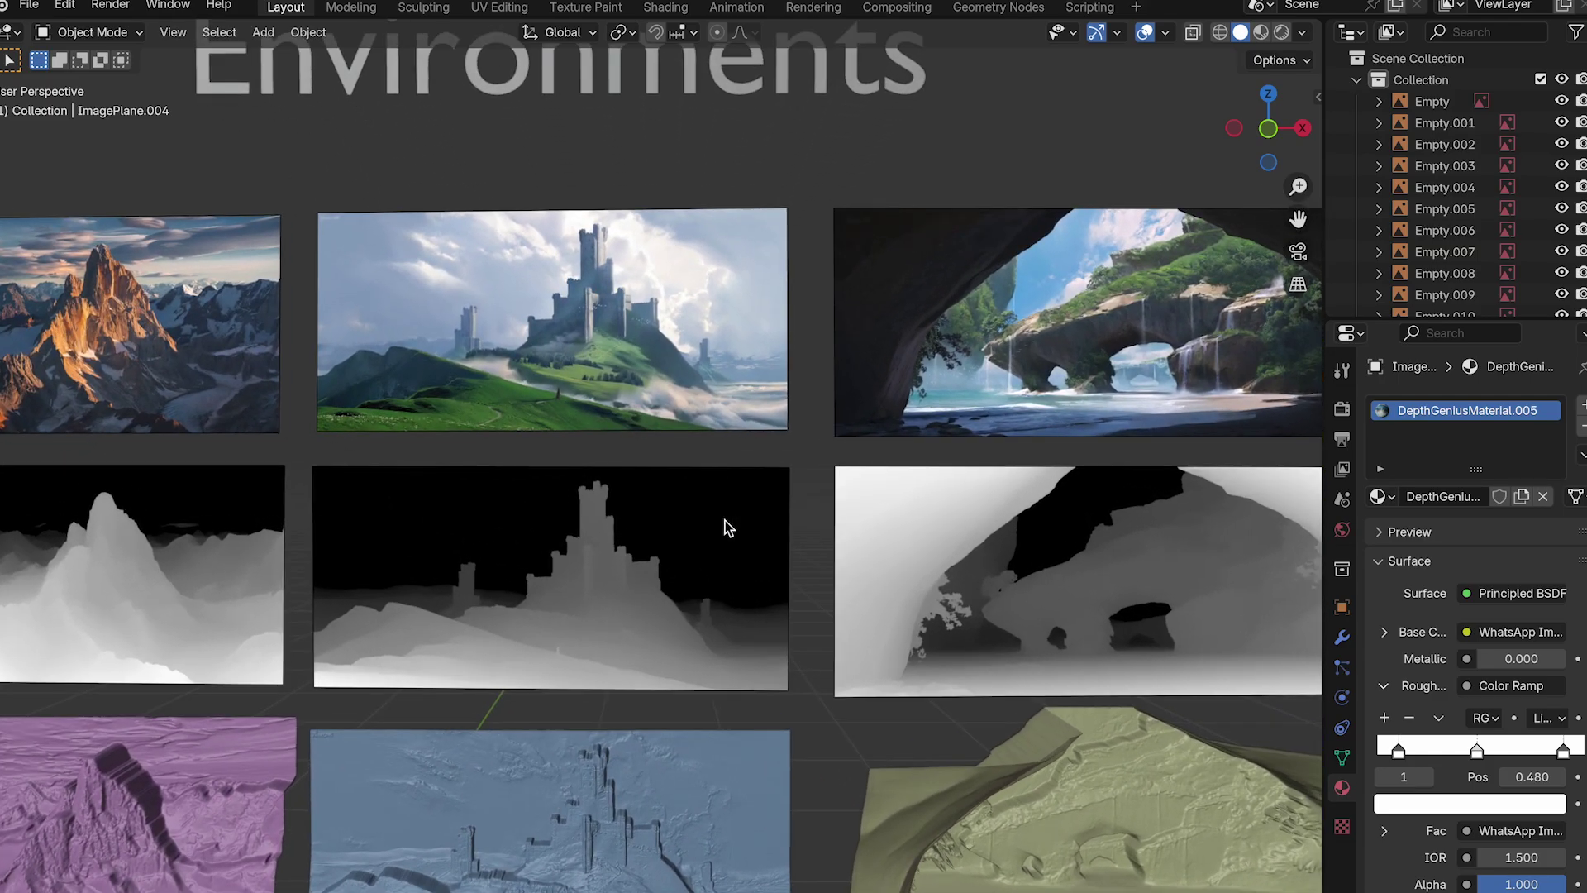
scroll(726, 527, "right", 5)
scroll(725, 528, "left", 5)
scroll(726, 528, "left", 5, "shift")
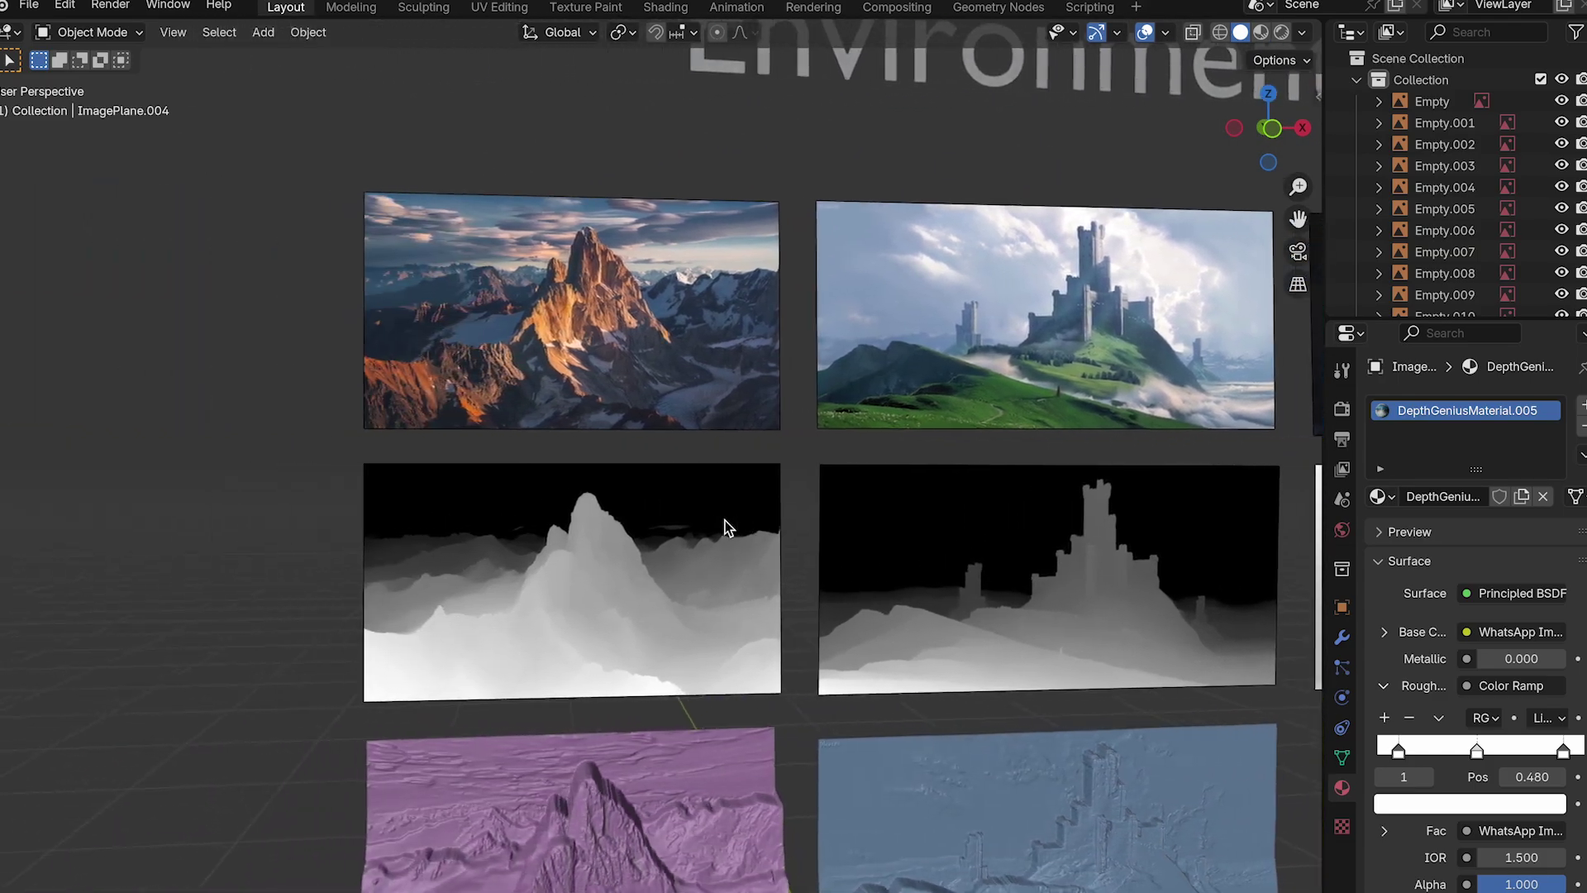
- Examine the mountain example closely, comparing its source image, its depth map and the purple mesh
scroll(726, 527, "up", 3, "shift")
scroll(725, 528, "up", 4)
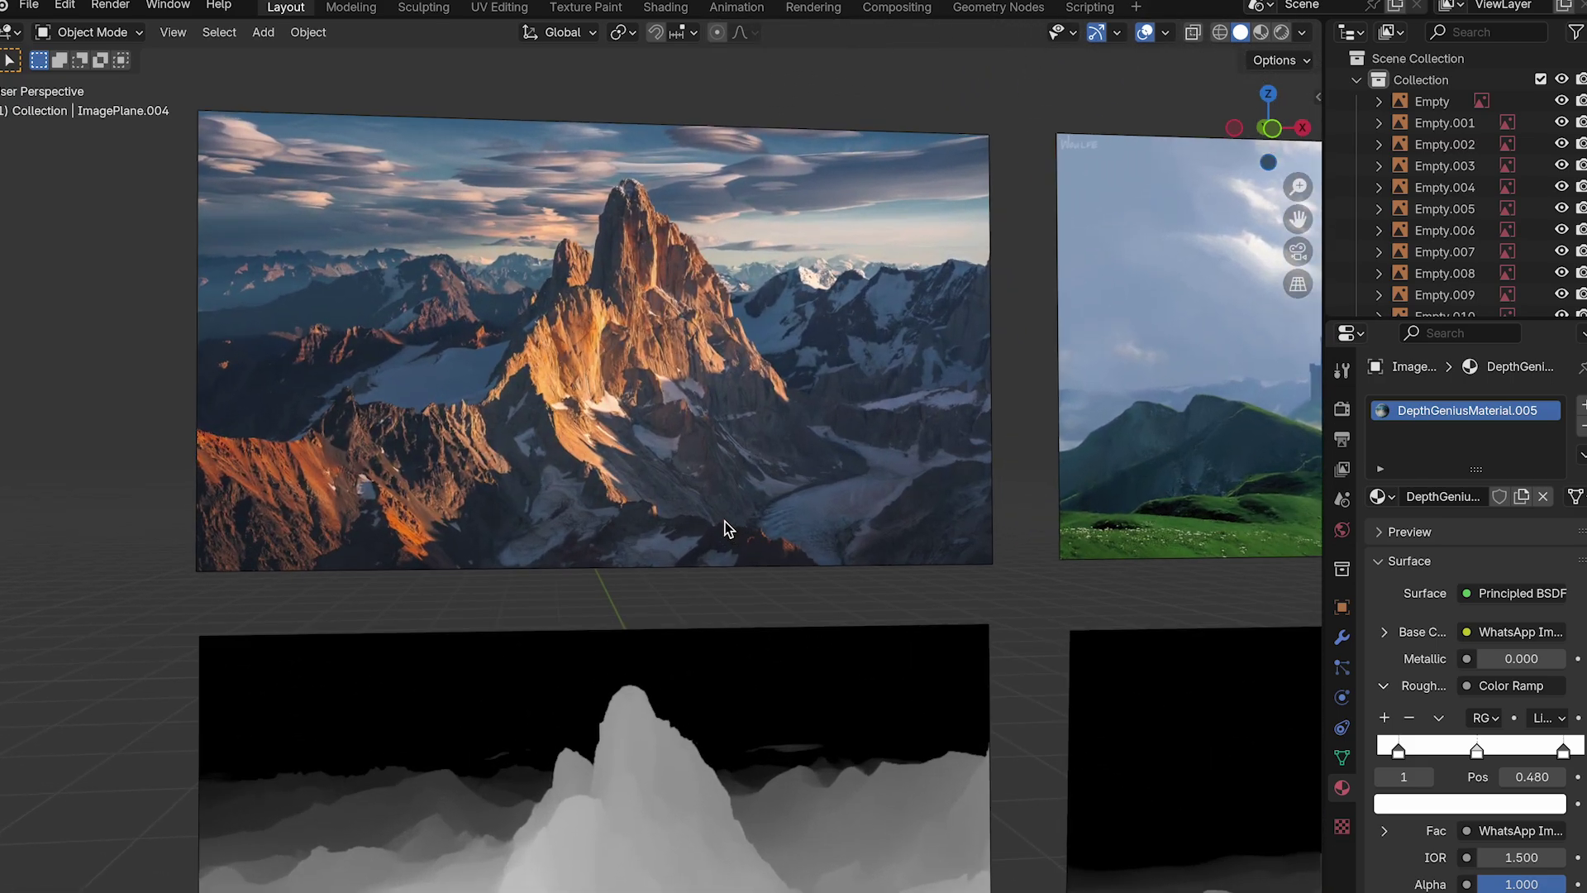
scroll(724, 528, "up", 3, "shift")
scroll(724, 527, "down", 3, "shift")
scroll(724, 527, "right", 3, "shift")
scroll(722, 519, "down", 8, "shift")
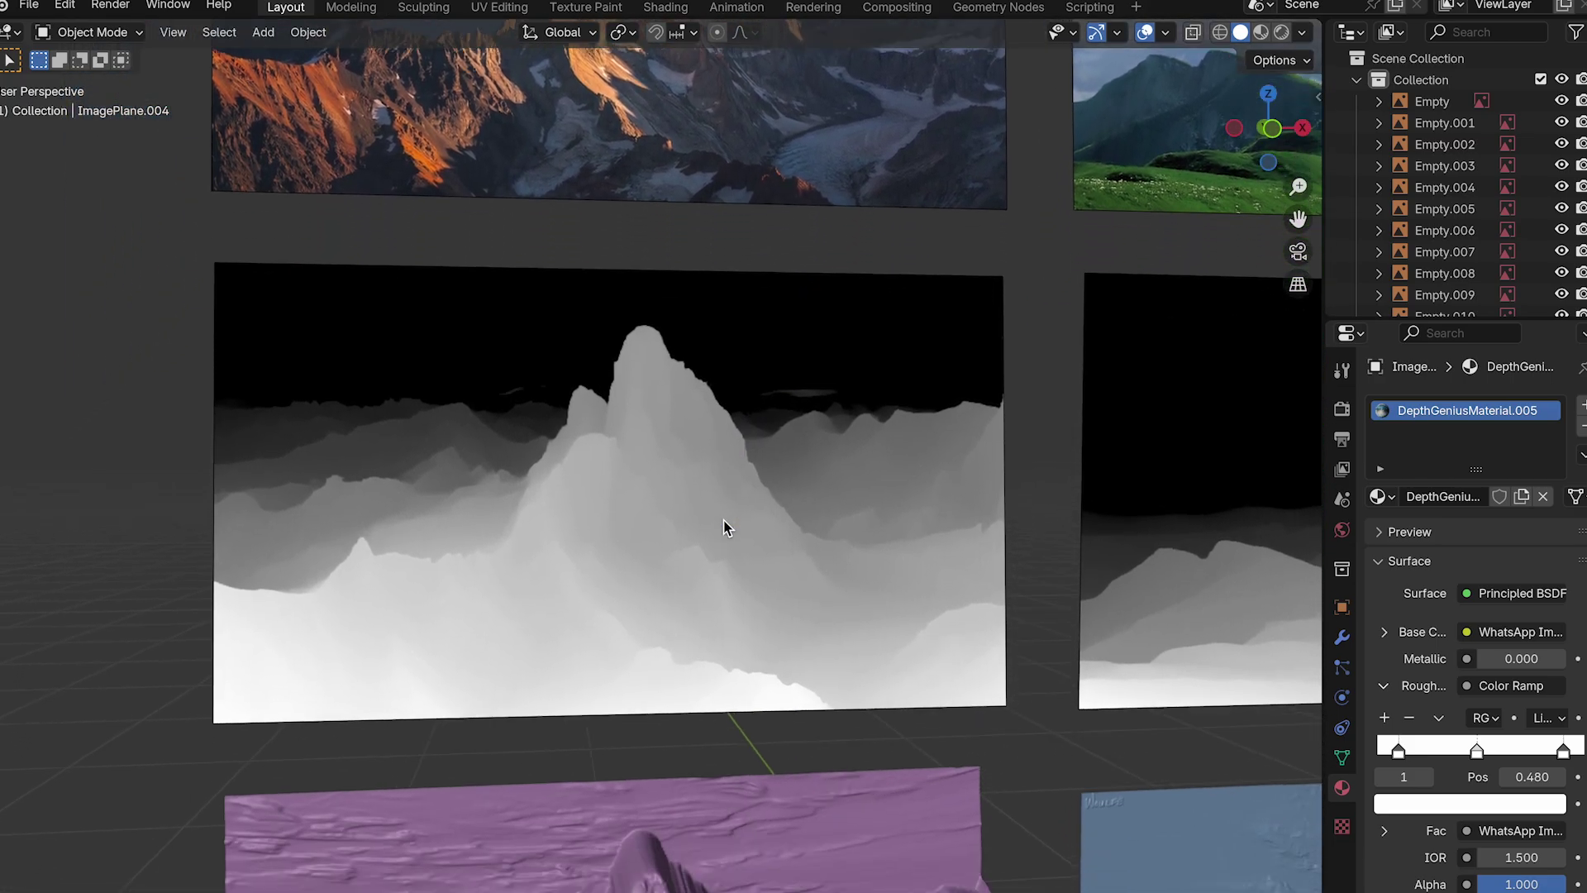
scroll(723, 519, "down", 10, "shift")
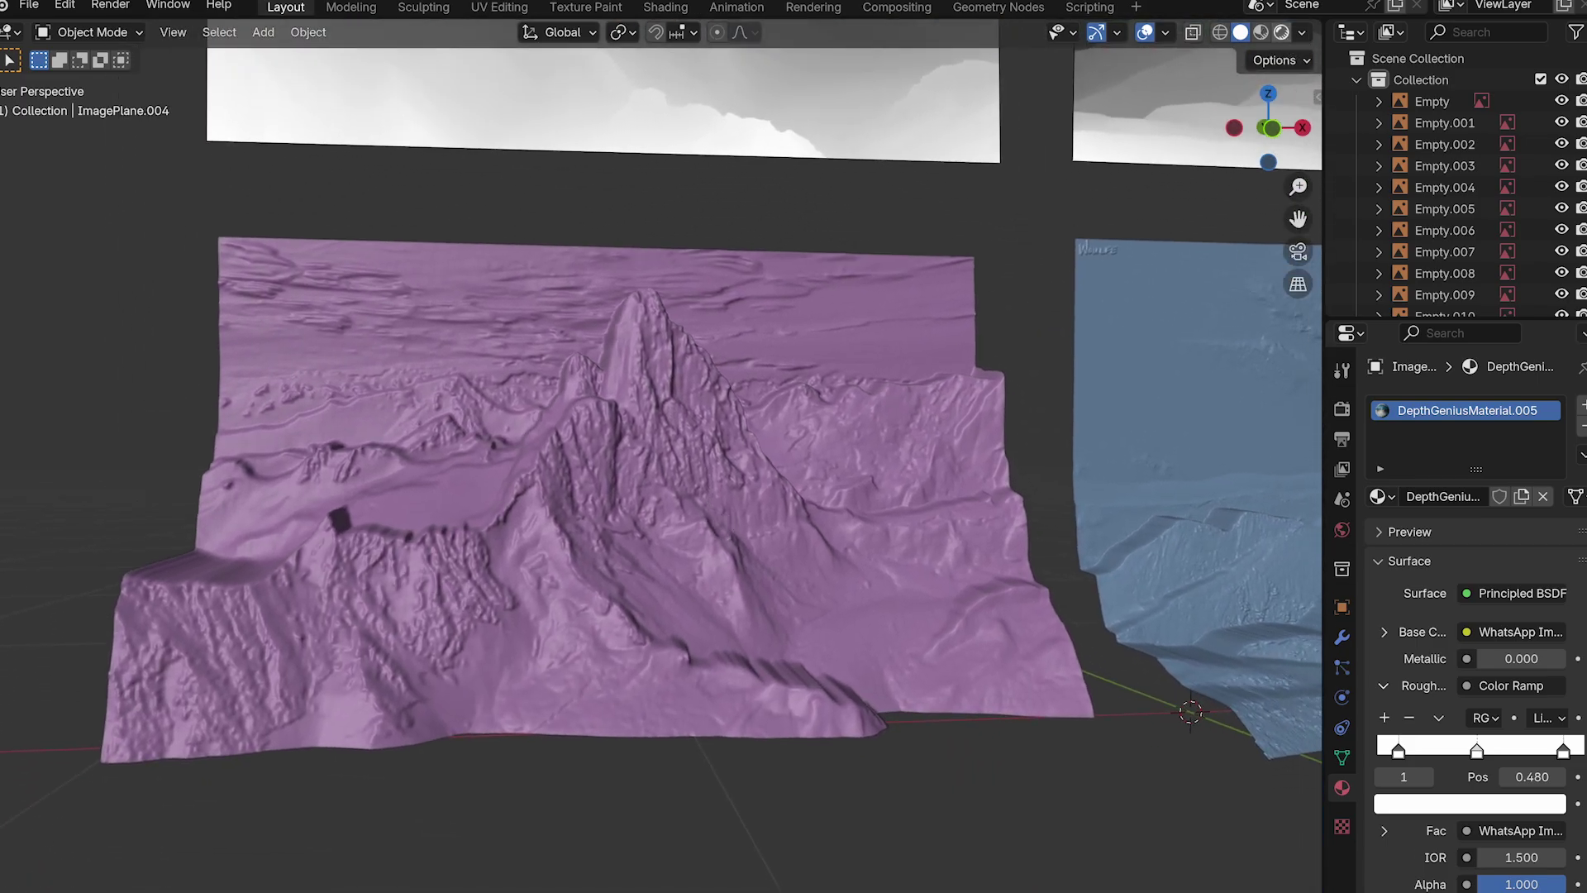
- Switch the viewport to rendered shading and view the textured mountain mesh
key("z")
key("8")
scroll(1004, 342, "right", 3)
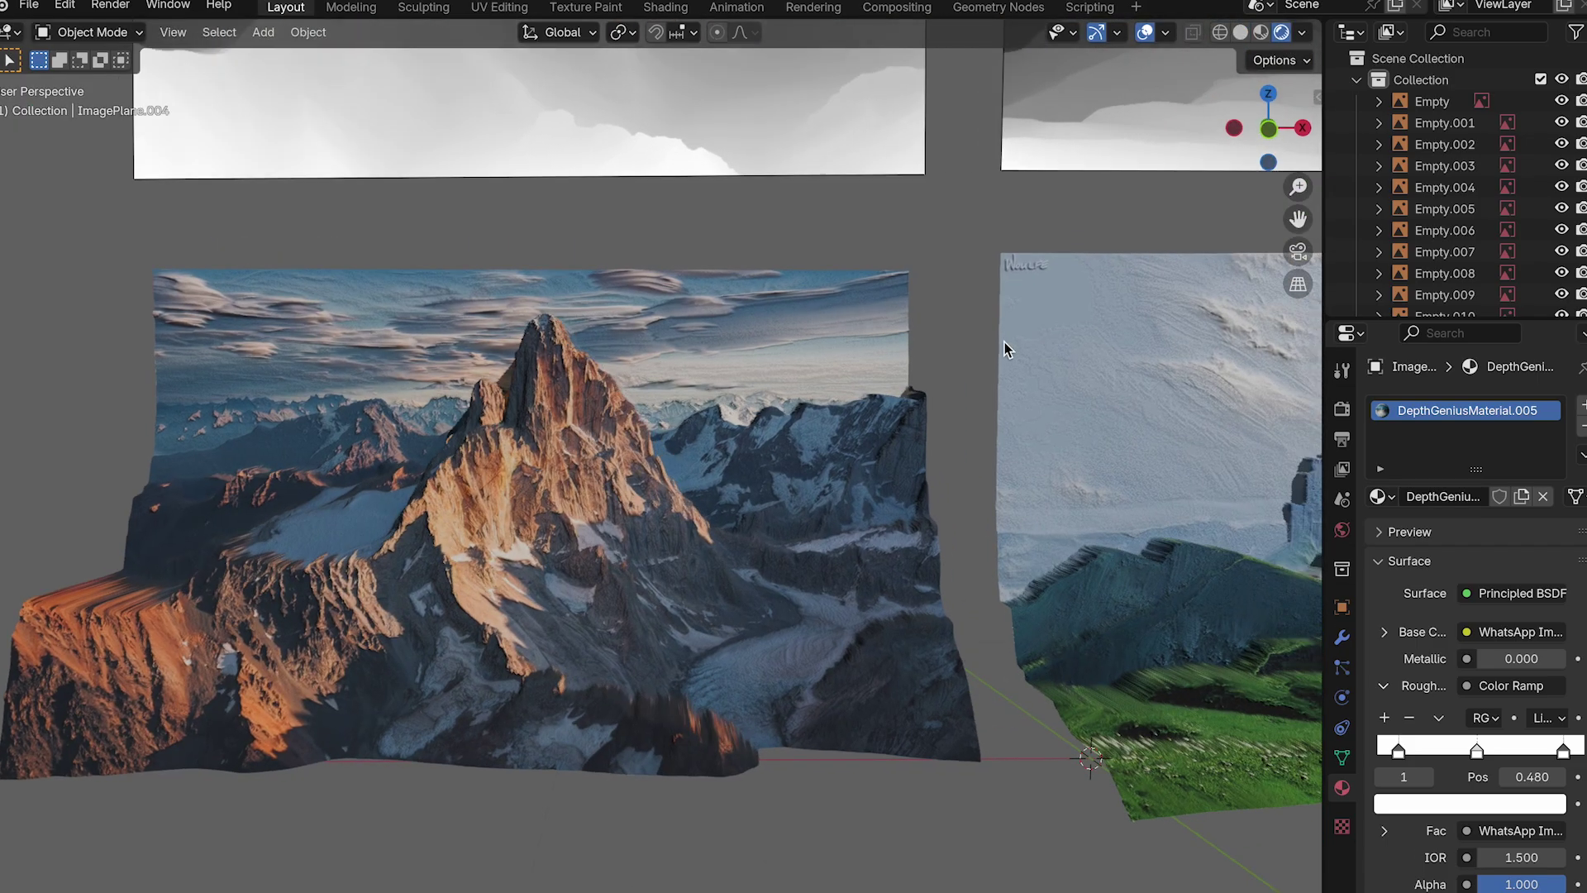
scroll(1004, 342, "left", 2)
- Rotate the Sun light with a free trackball rotation of about -5° and -31°, trying different lighting directions on the mountain mesh
scroll(1439, 171, "down", 8)
left_click(1412, 253)
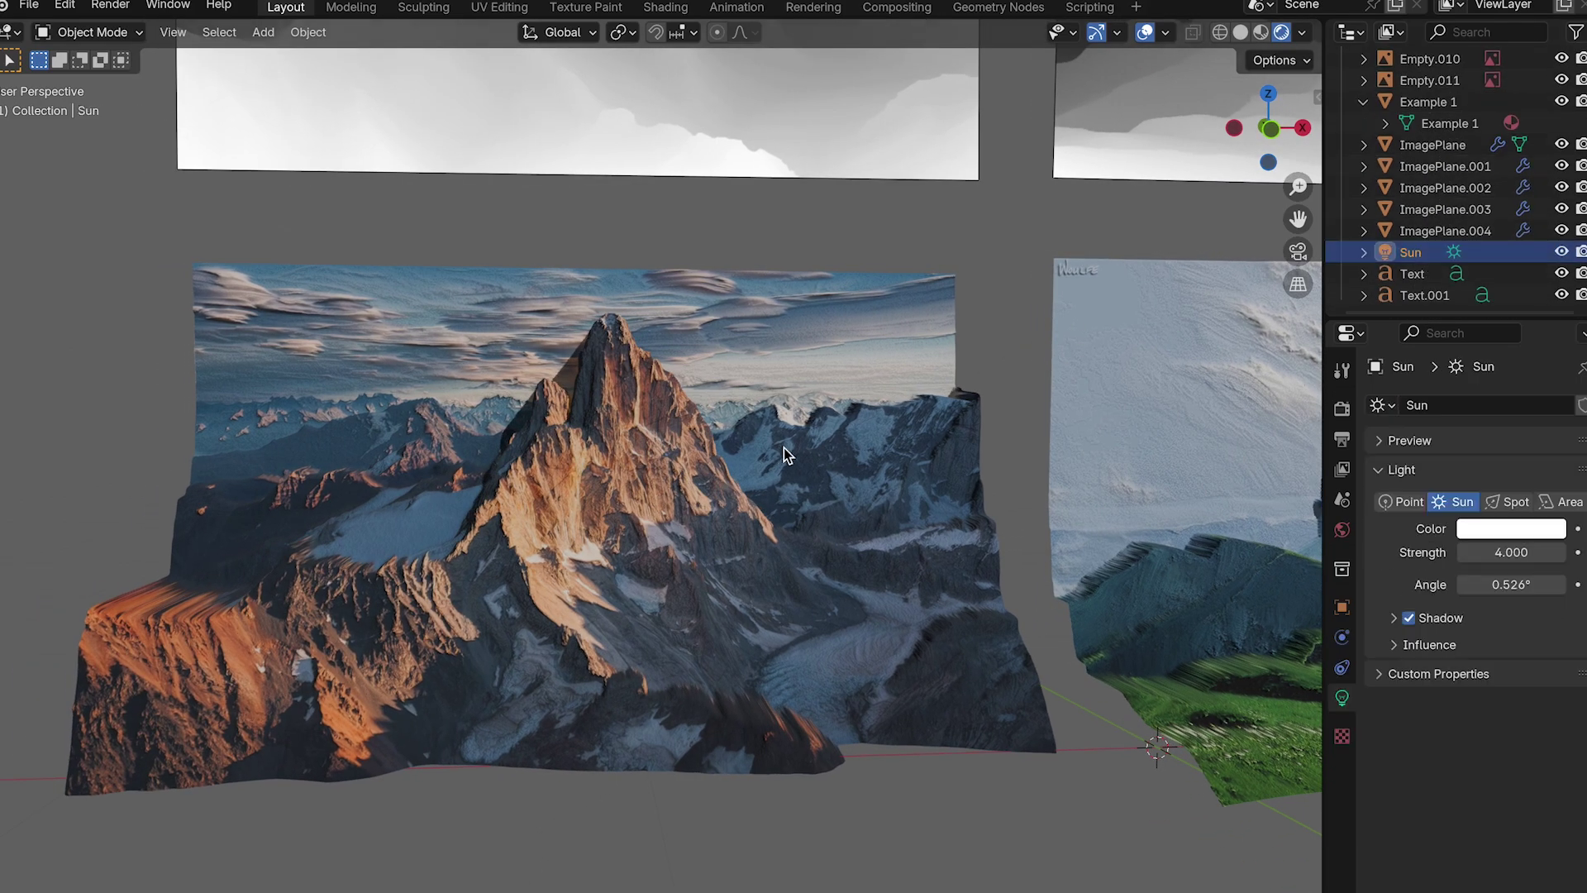
key("r")
key("r")
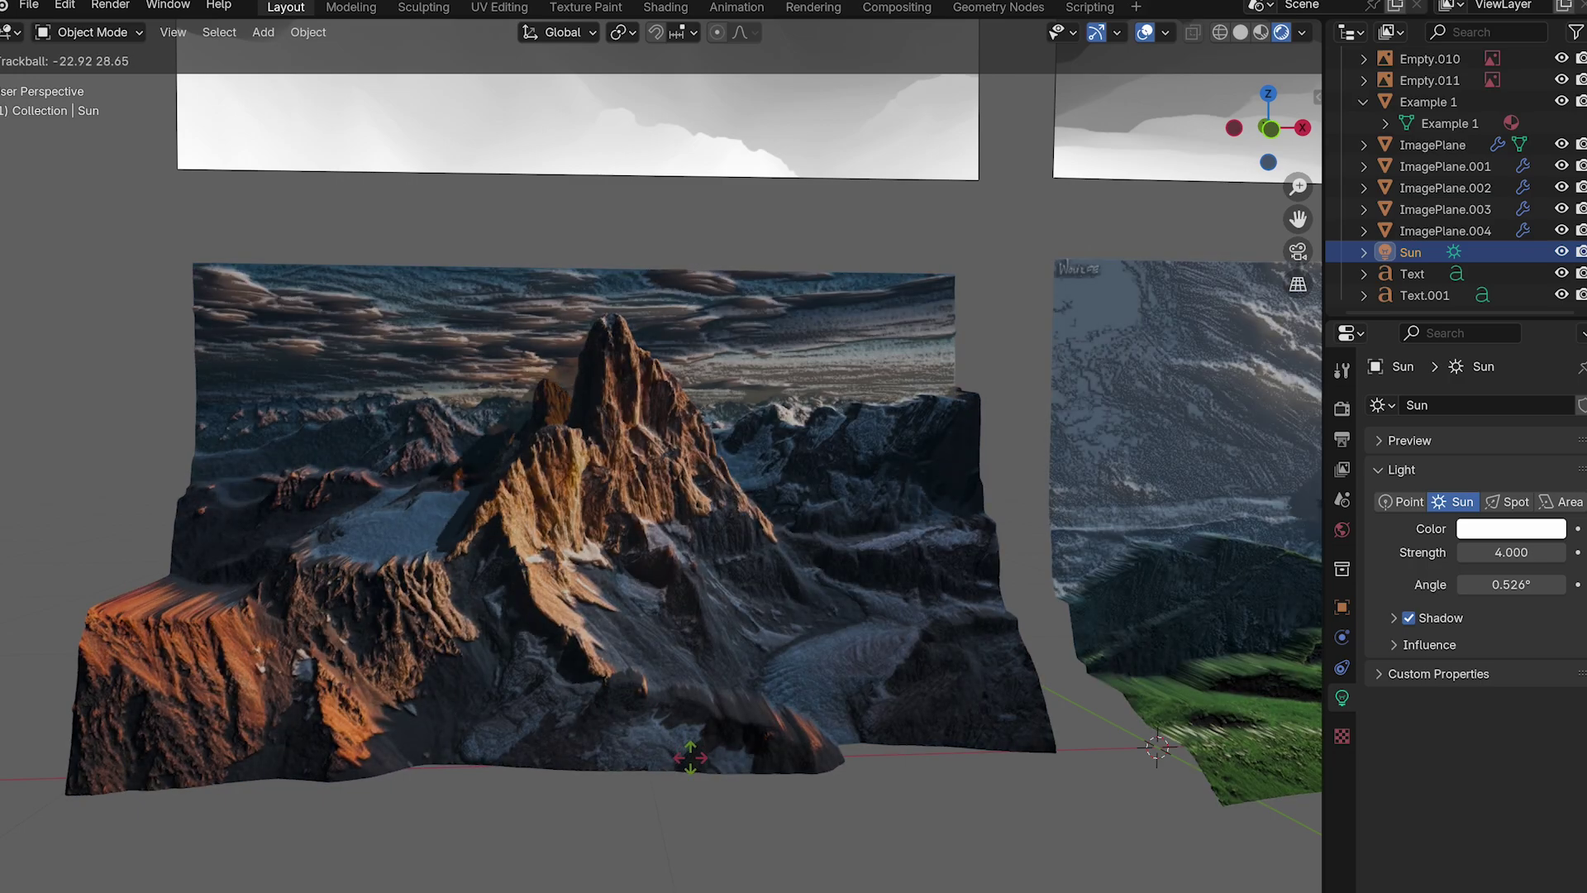
mouse_move(615, 792)
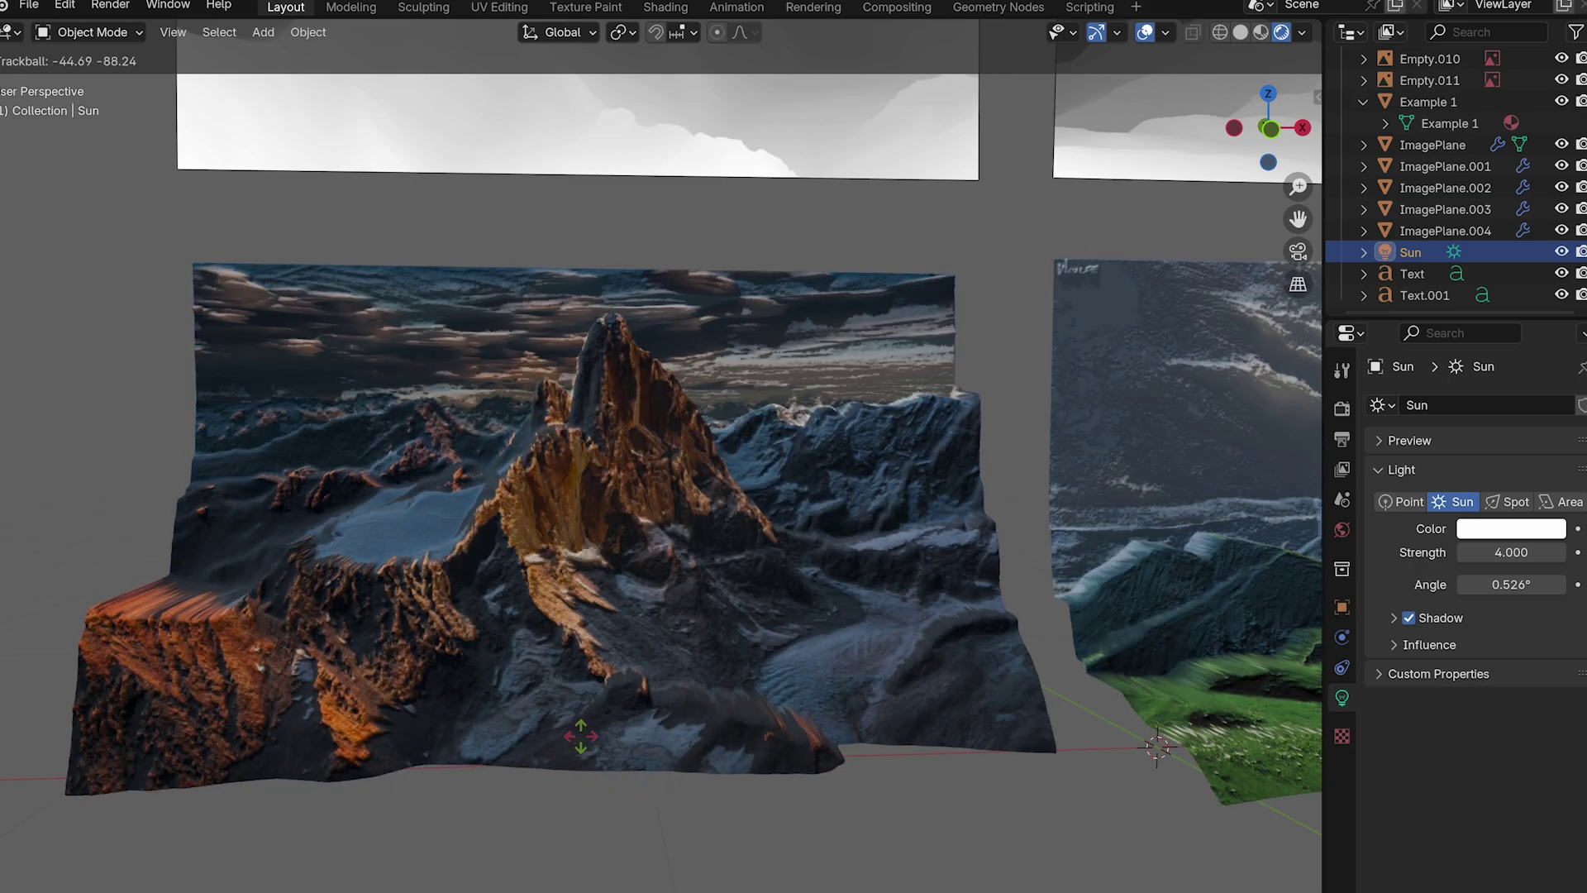
mouse_move(698, 768)
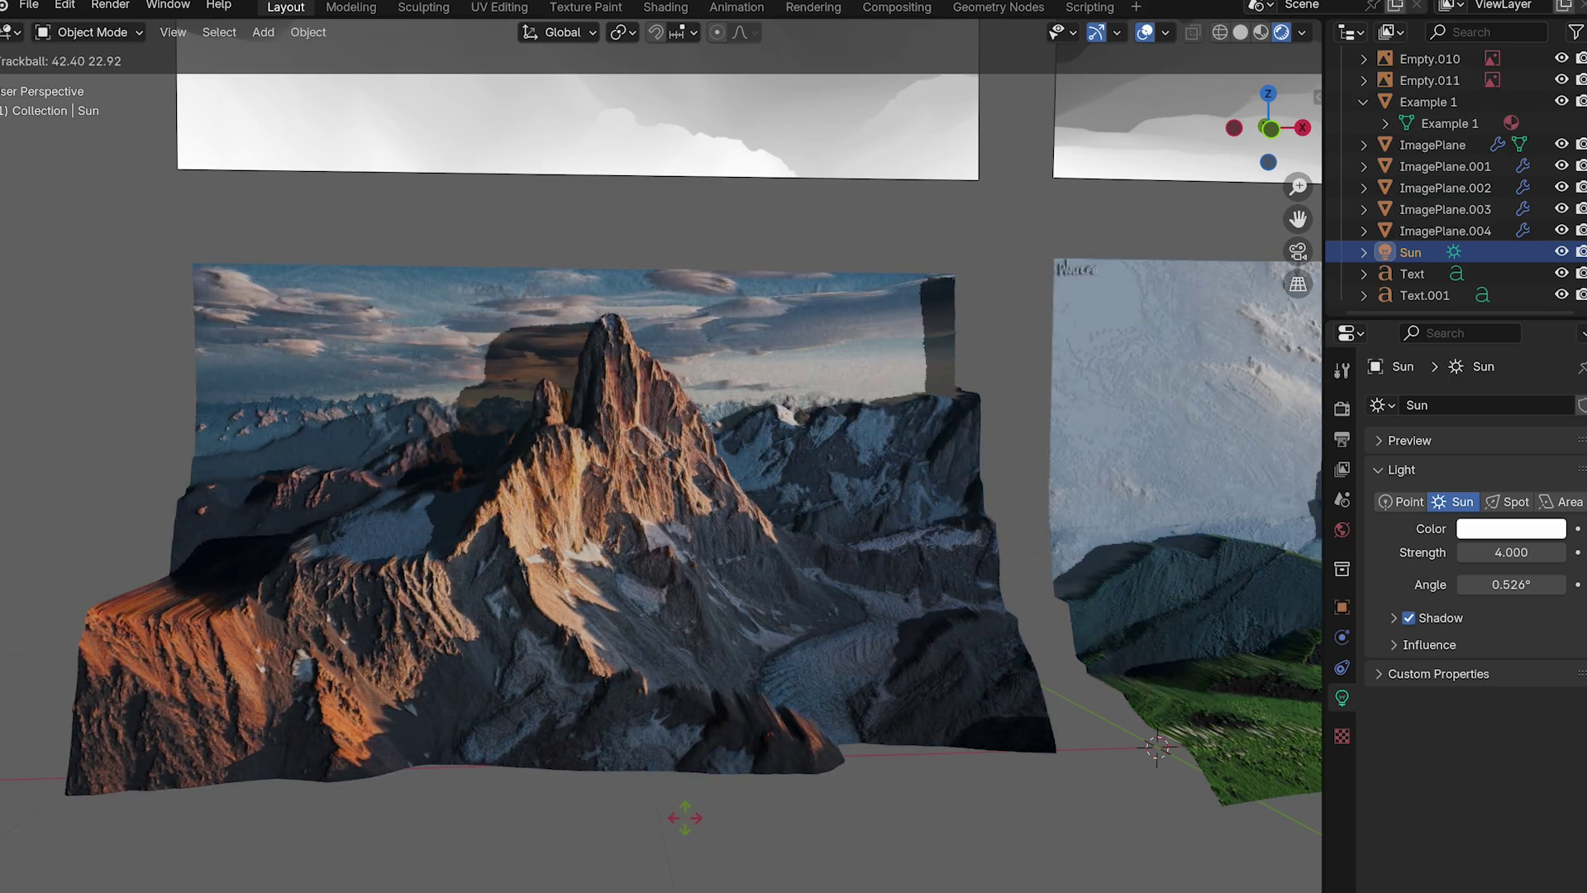
mouse_move(577, 775)
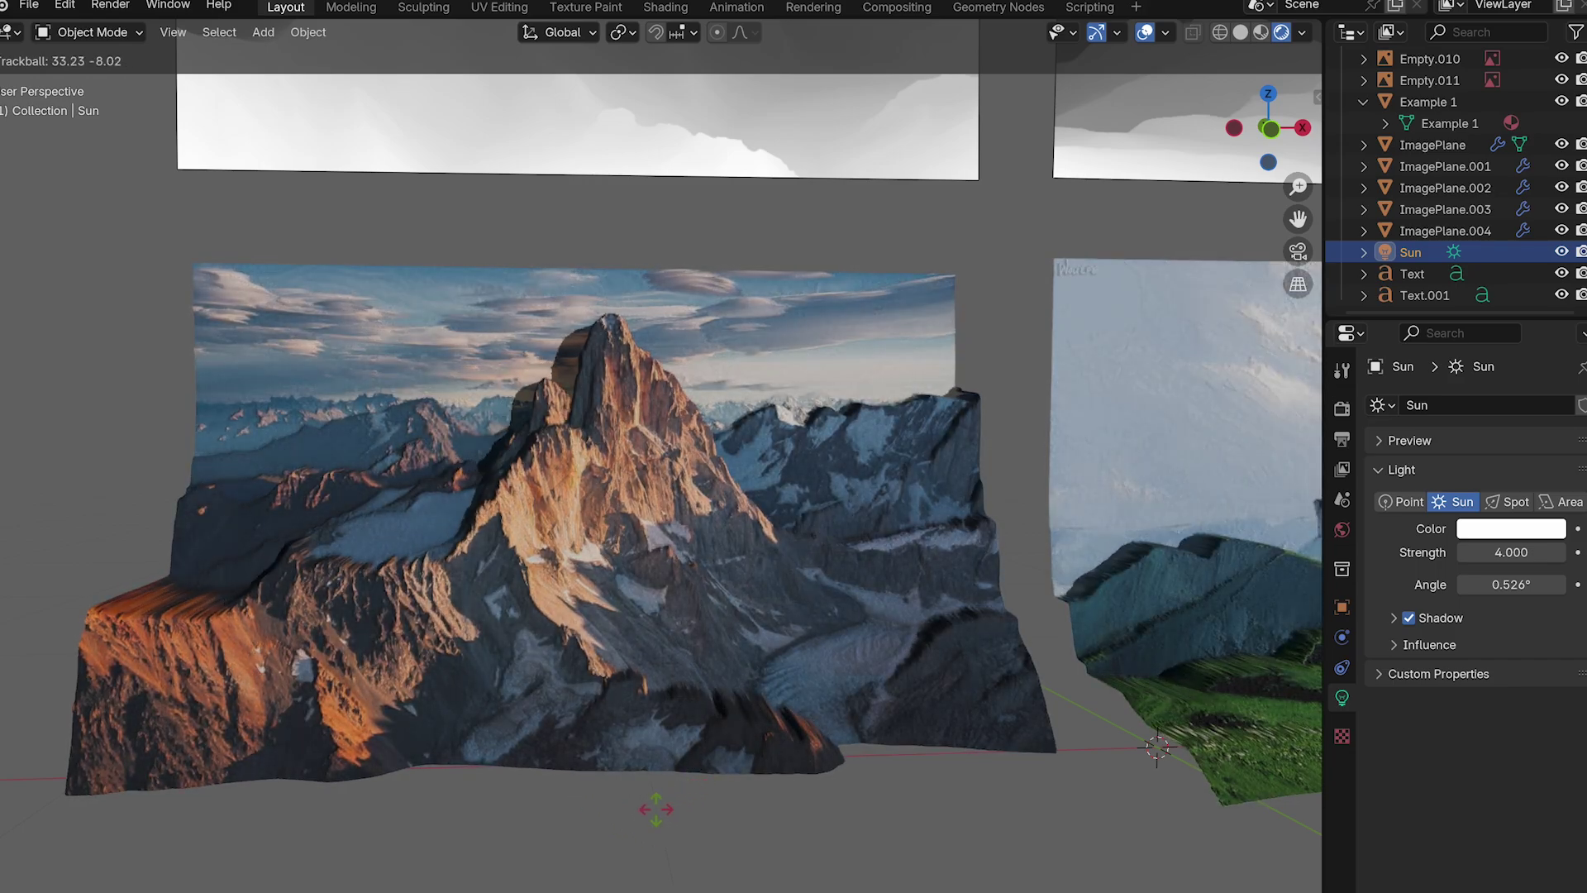
mouse_move(621, 821)
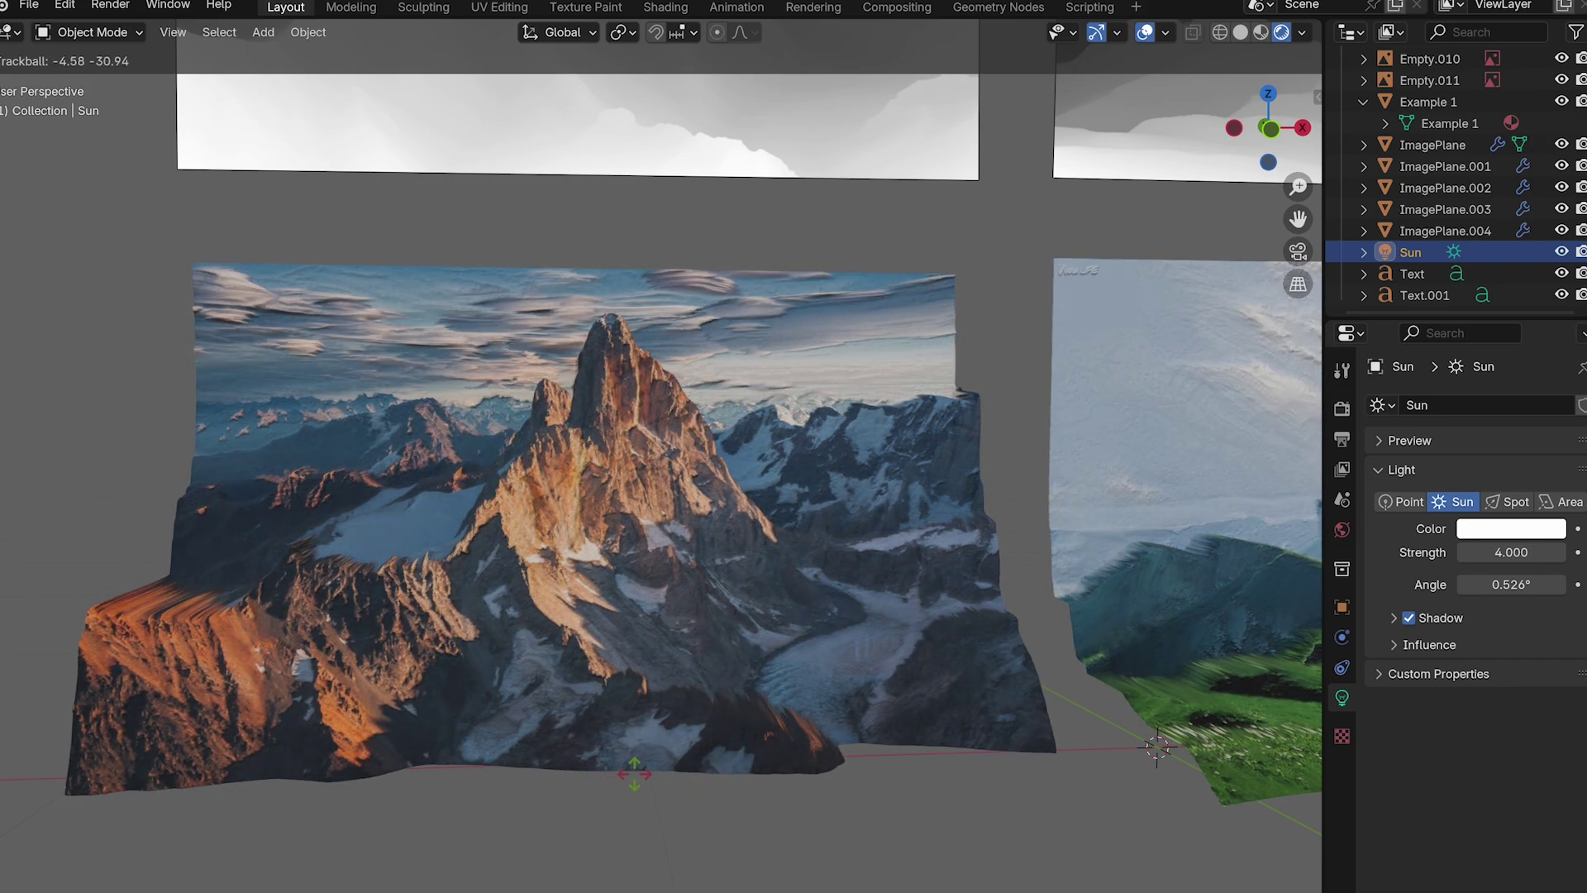
left_click(634, 774)
- Examine the castle example, comparing its source image, its depth map and the rendered mesh
scroll(922, 538, "right", 10, "shift")
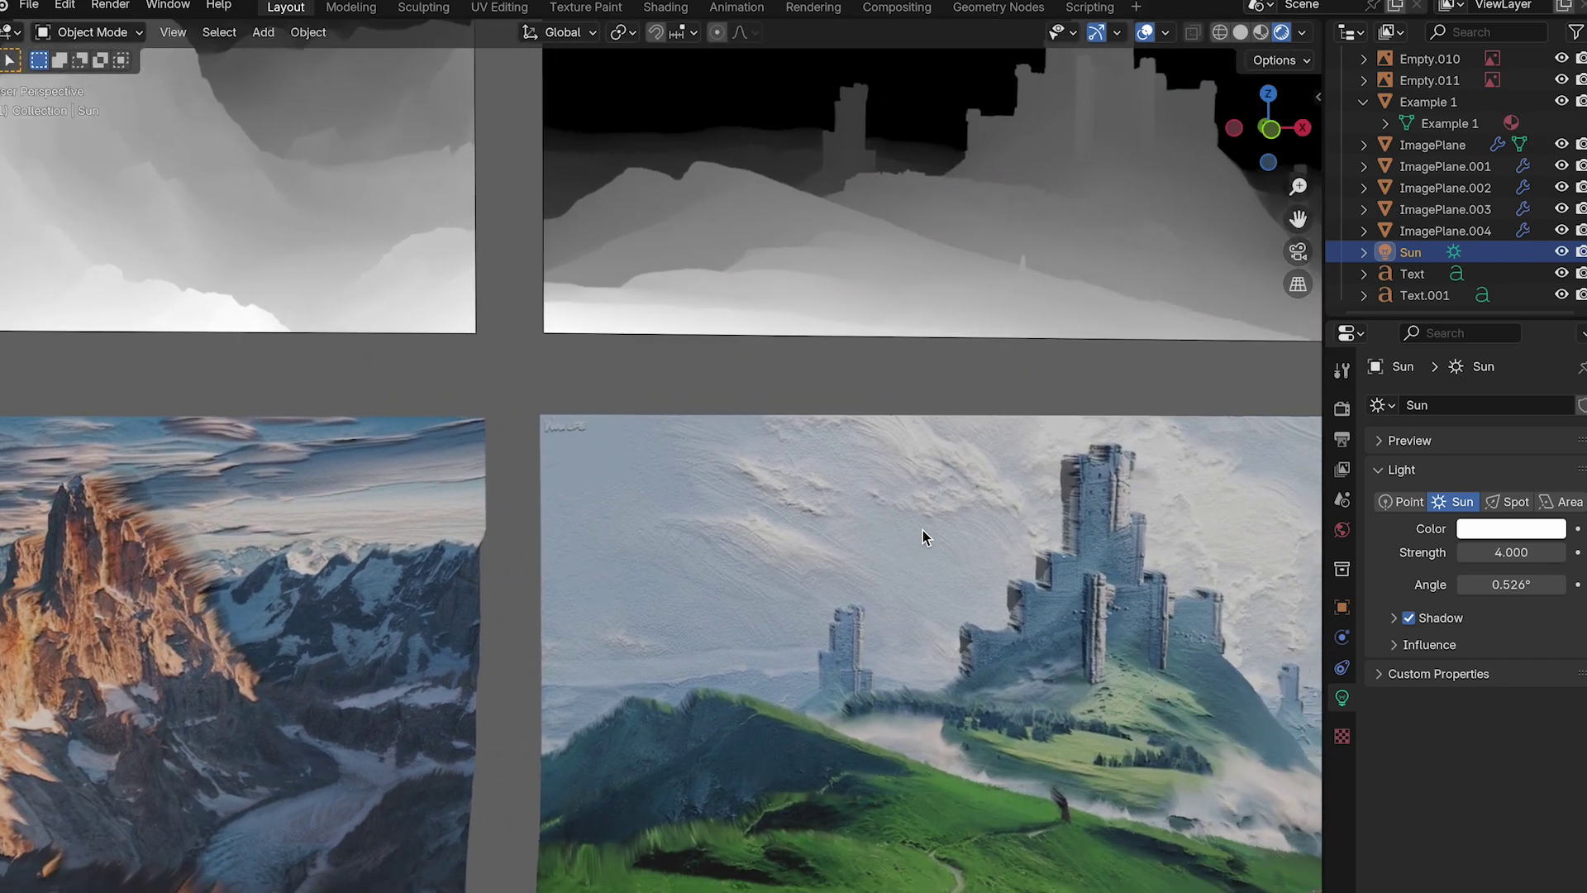
scroll(922, 538, "up", 2, "shift")
scroll(922, 536, "up", 10)
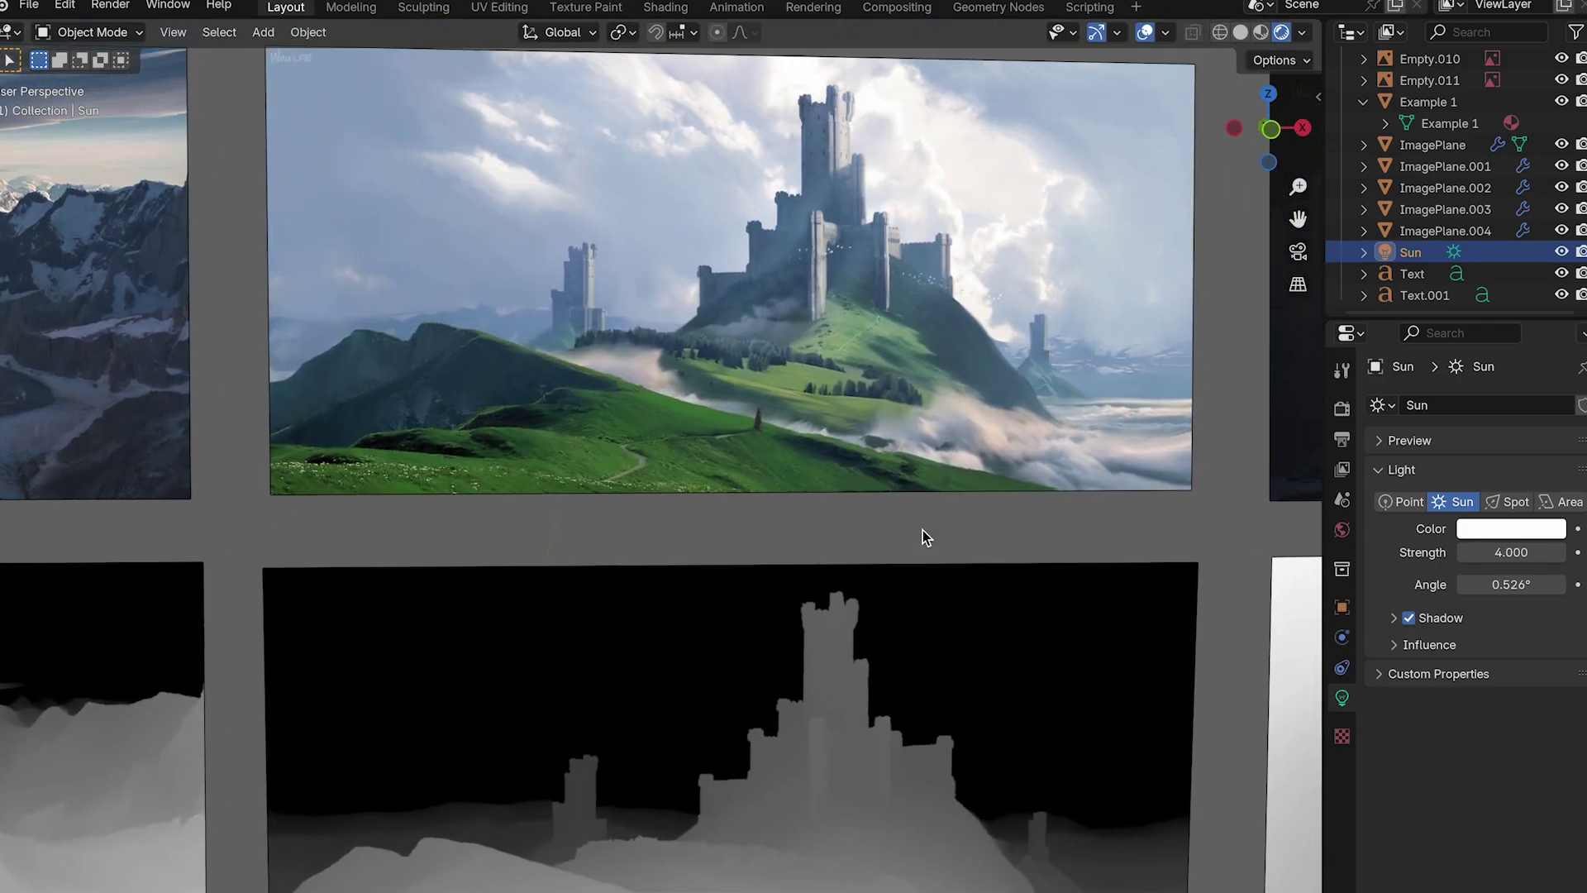
scroll(922, 529, "down", 15)
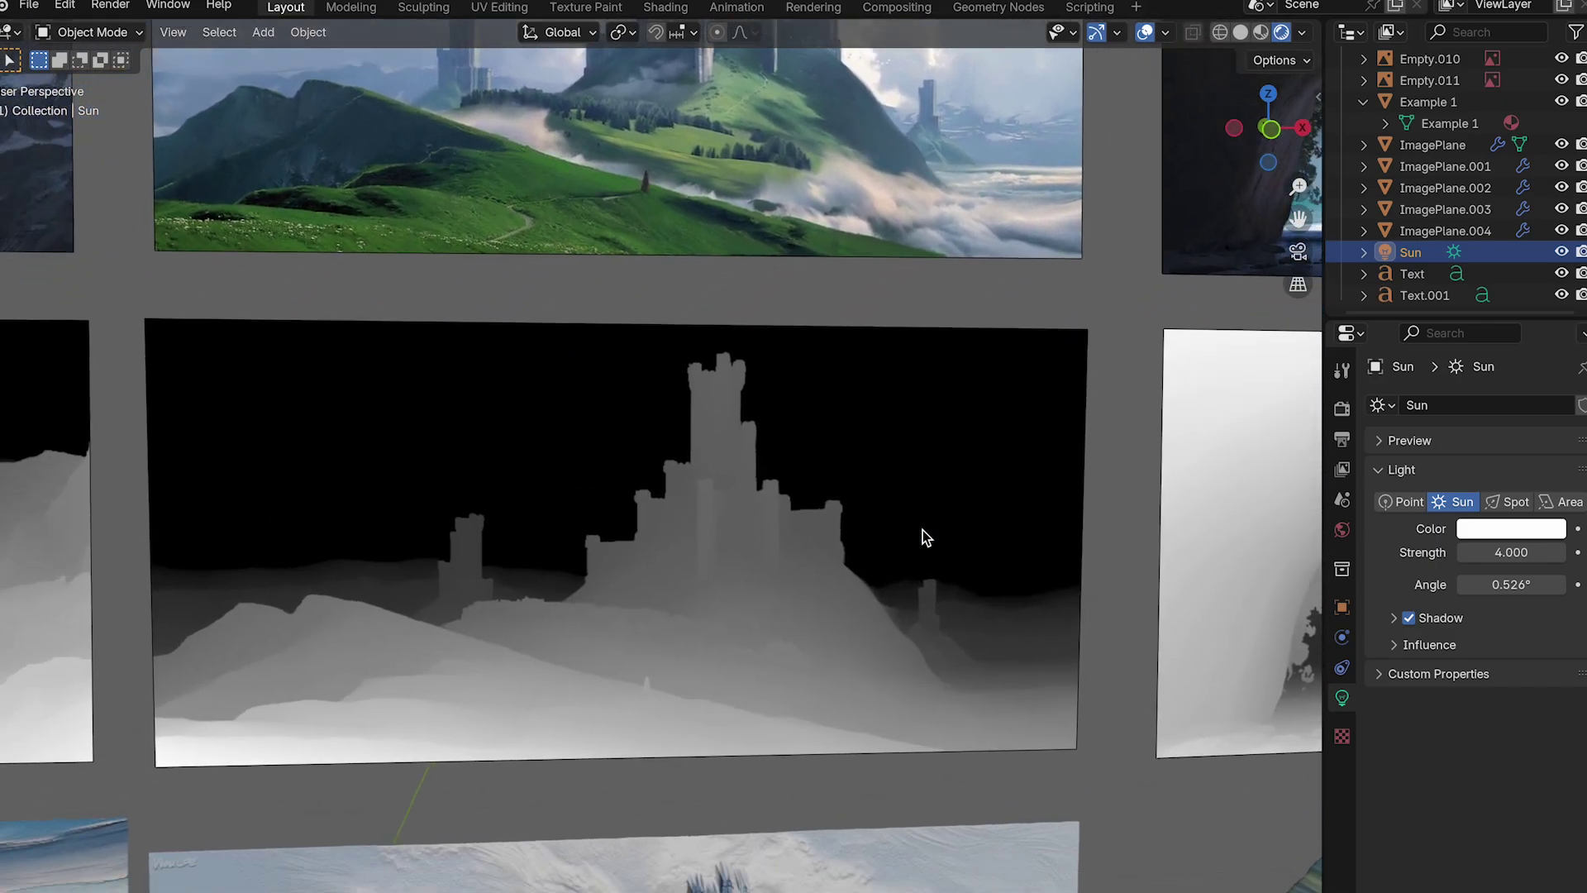
scroll(922, 529, "down", 5)
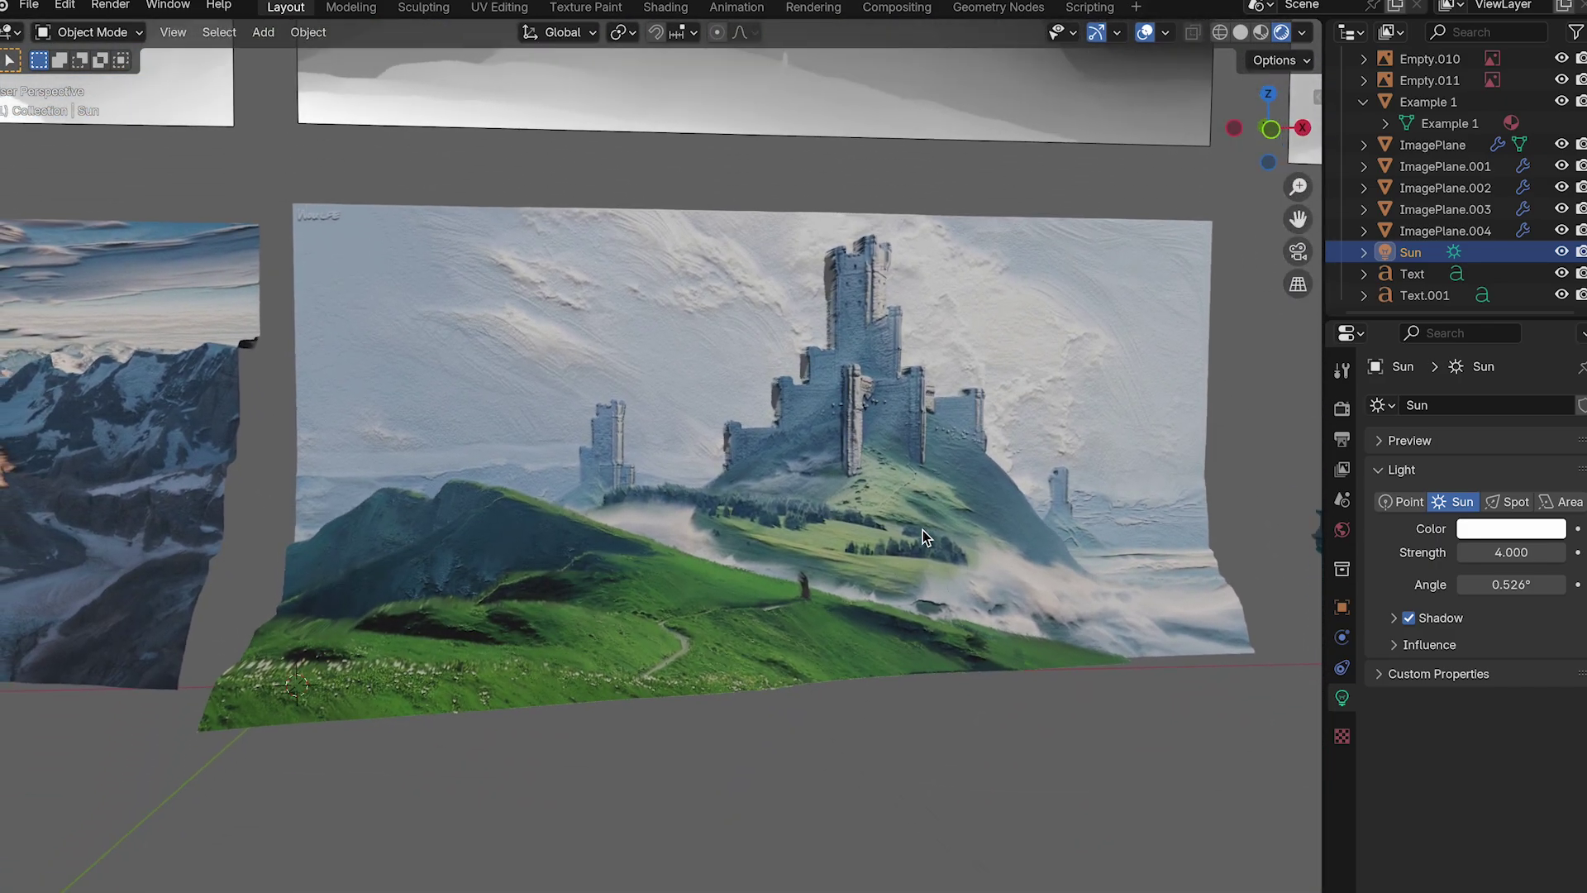
- Compare the cave beach example's source image with its depth map
scroll(922, 529, "right", 10)
scroll(922, 529, "up", 5, "shift")
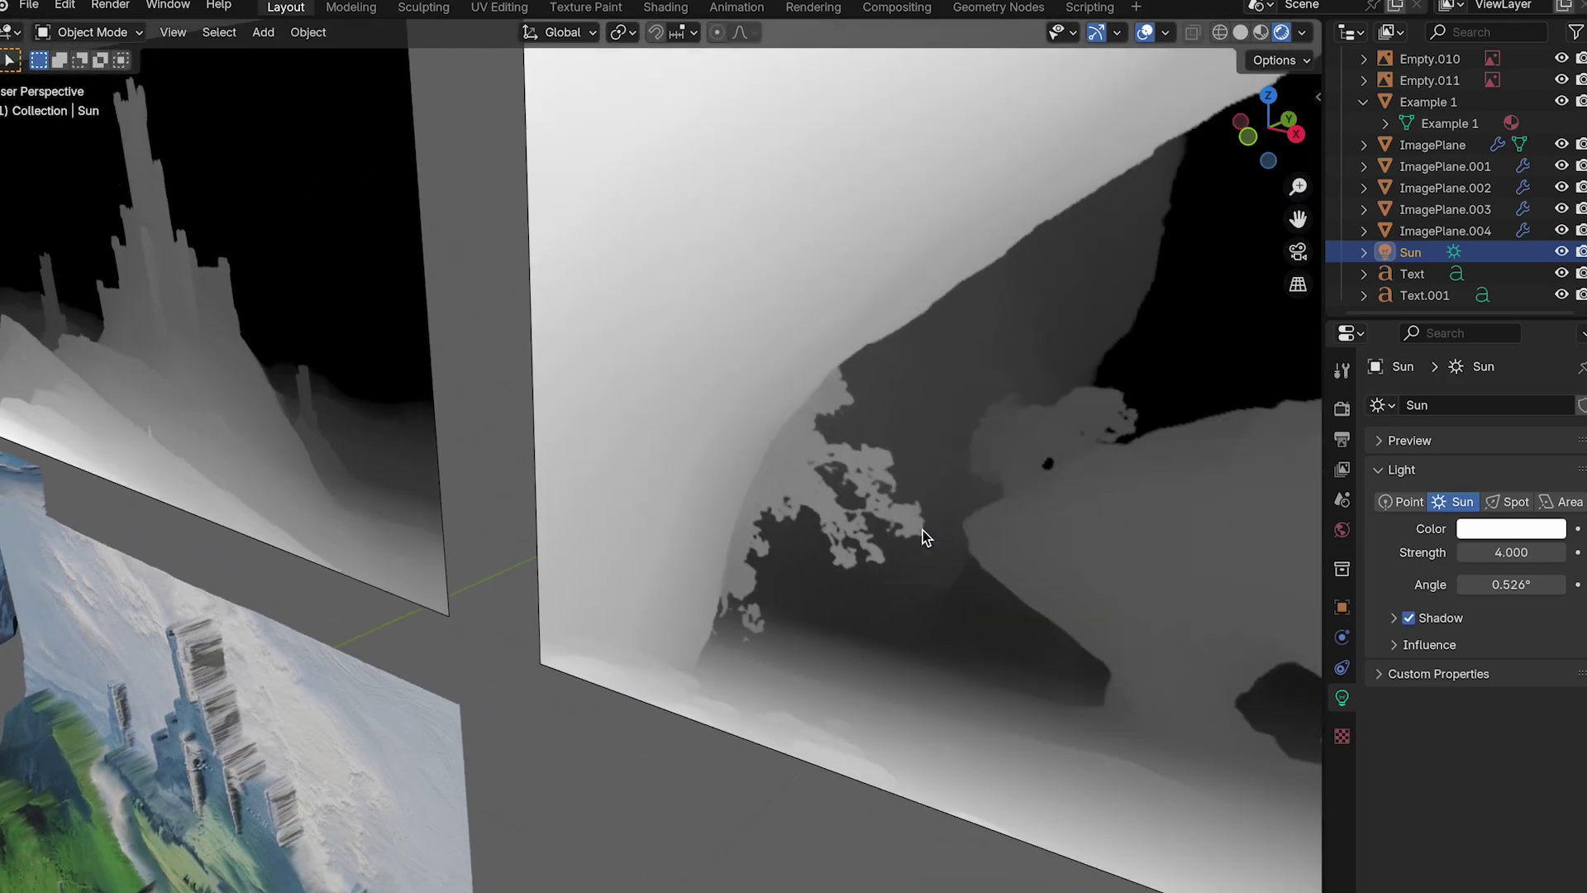
scroll(923, 529, "up", 5, "shift")
scroll(920, 531, "down", 8)
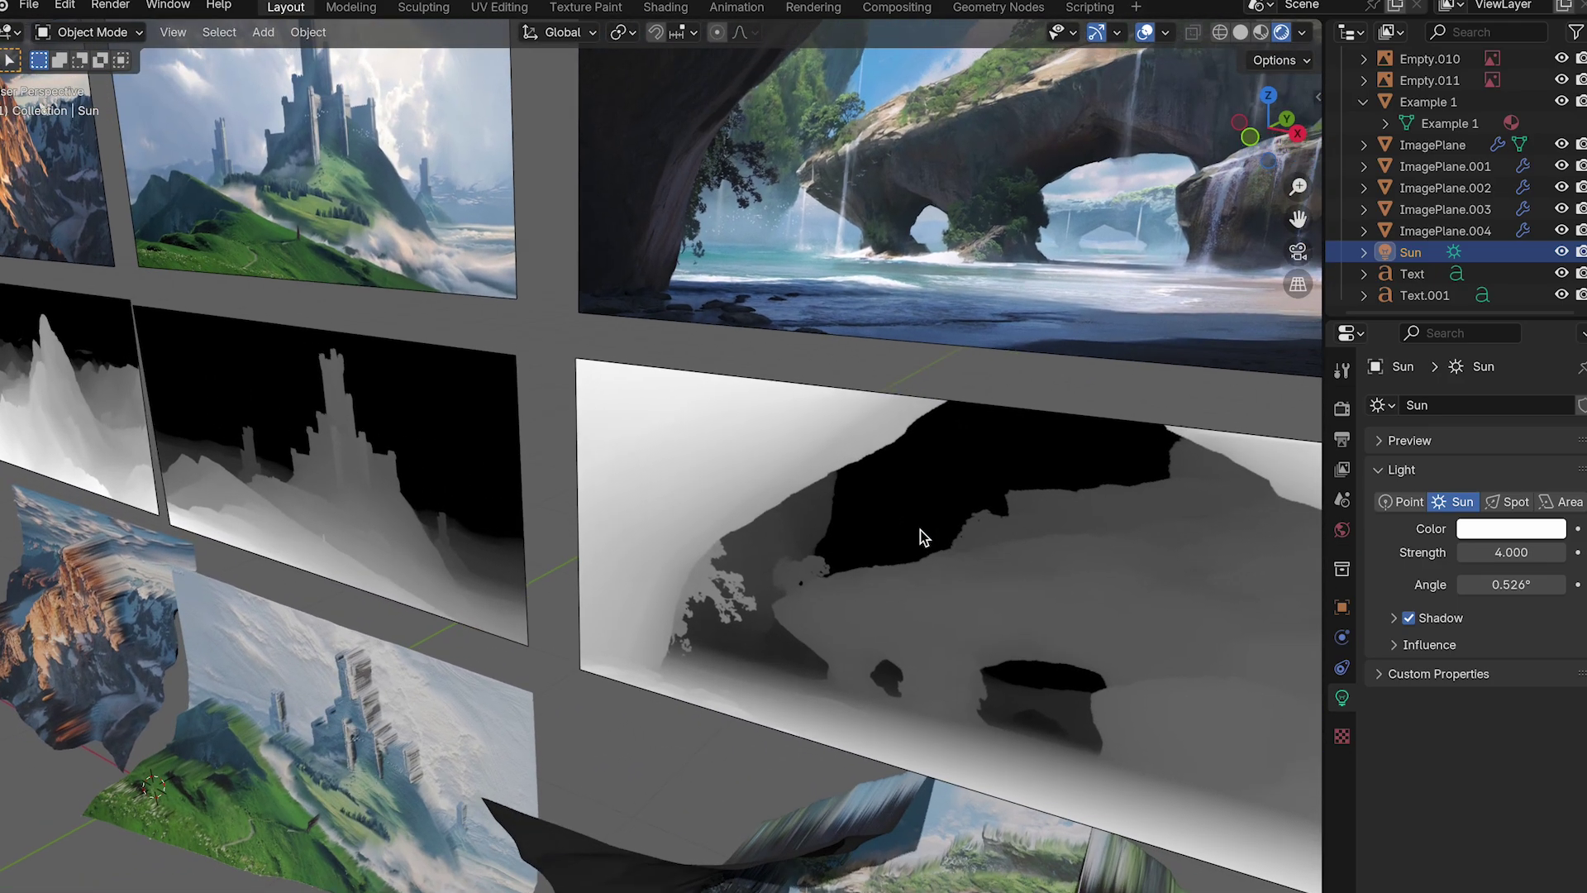
scroll(920, 529, "up", 5, "shift")
scroll(920, 529, "left", 5)
scroll(920, 529, "right", 5, "shift")
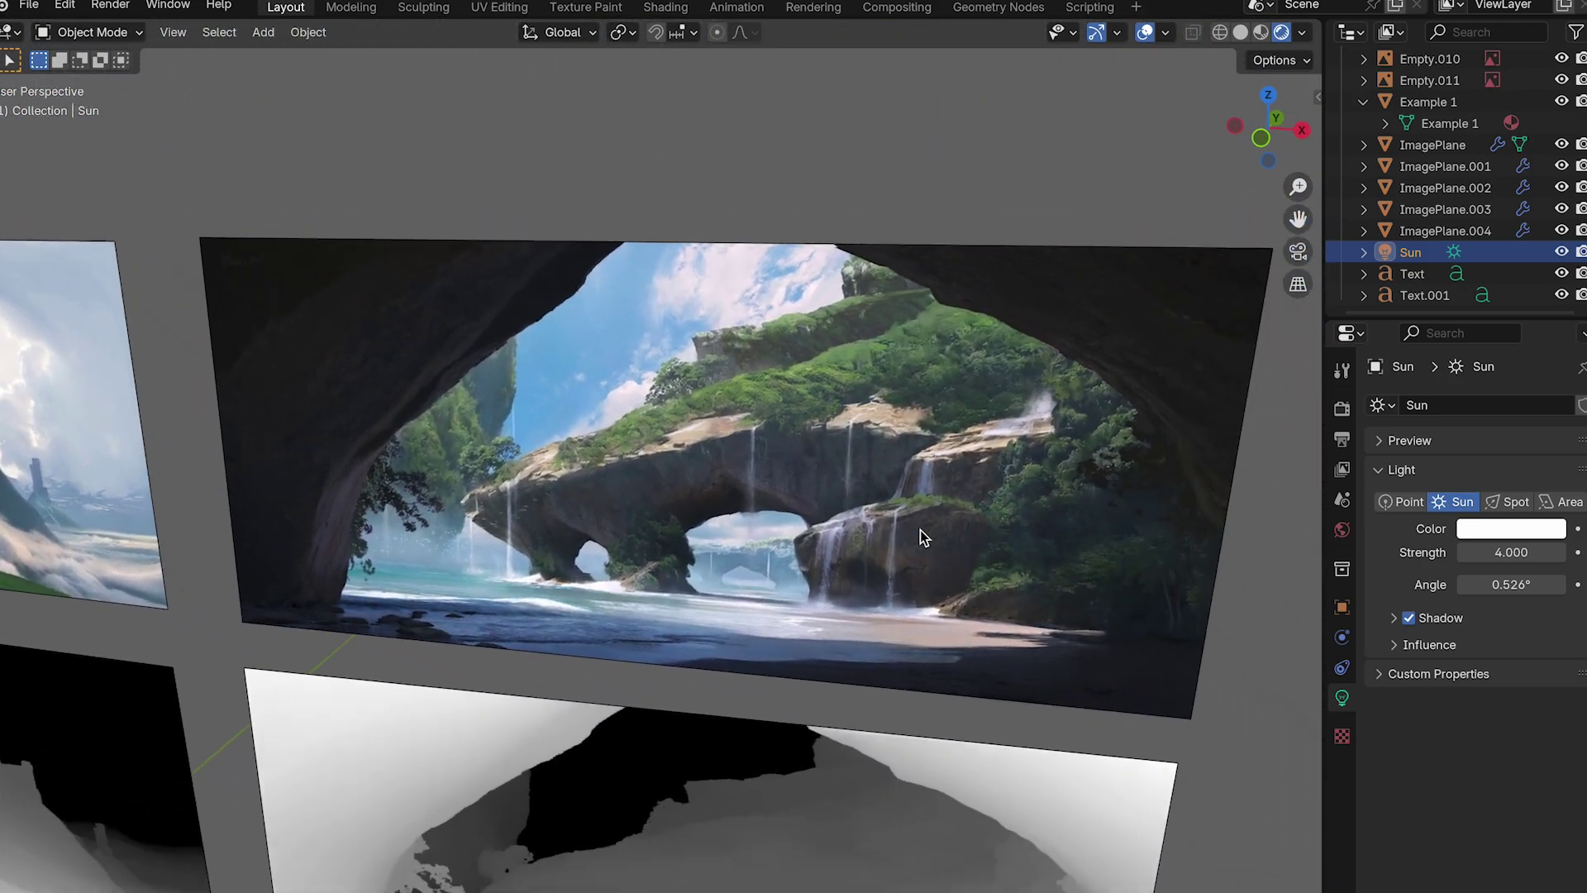
scroll(920, 529, "down", 10, "shift")
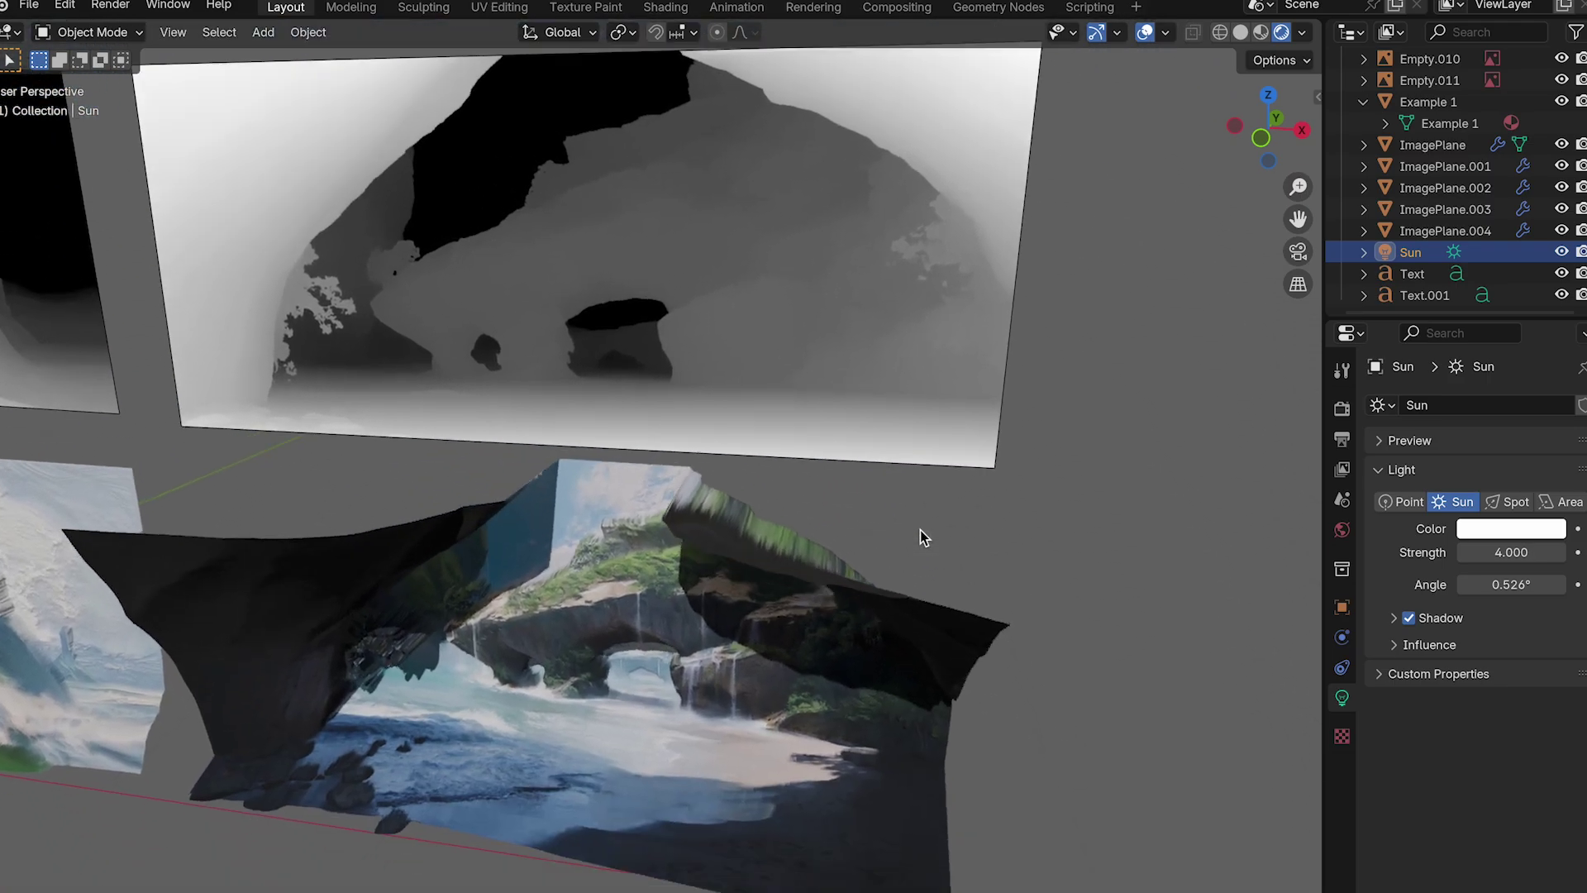
- Examine the rendered cave beach mesh up close, and return to an overview of all the Environments examples
scroll(920, 529, "down", 10)
scroll(920, 529, "up", 5)
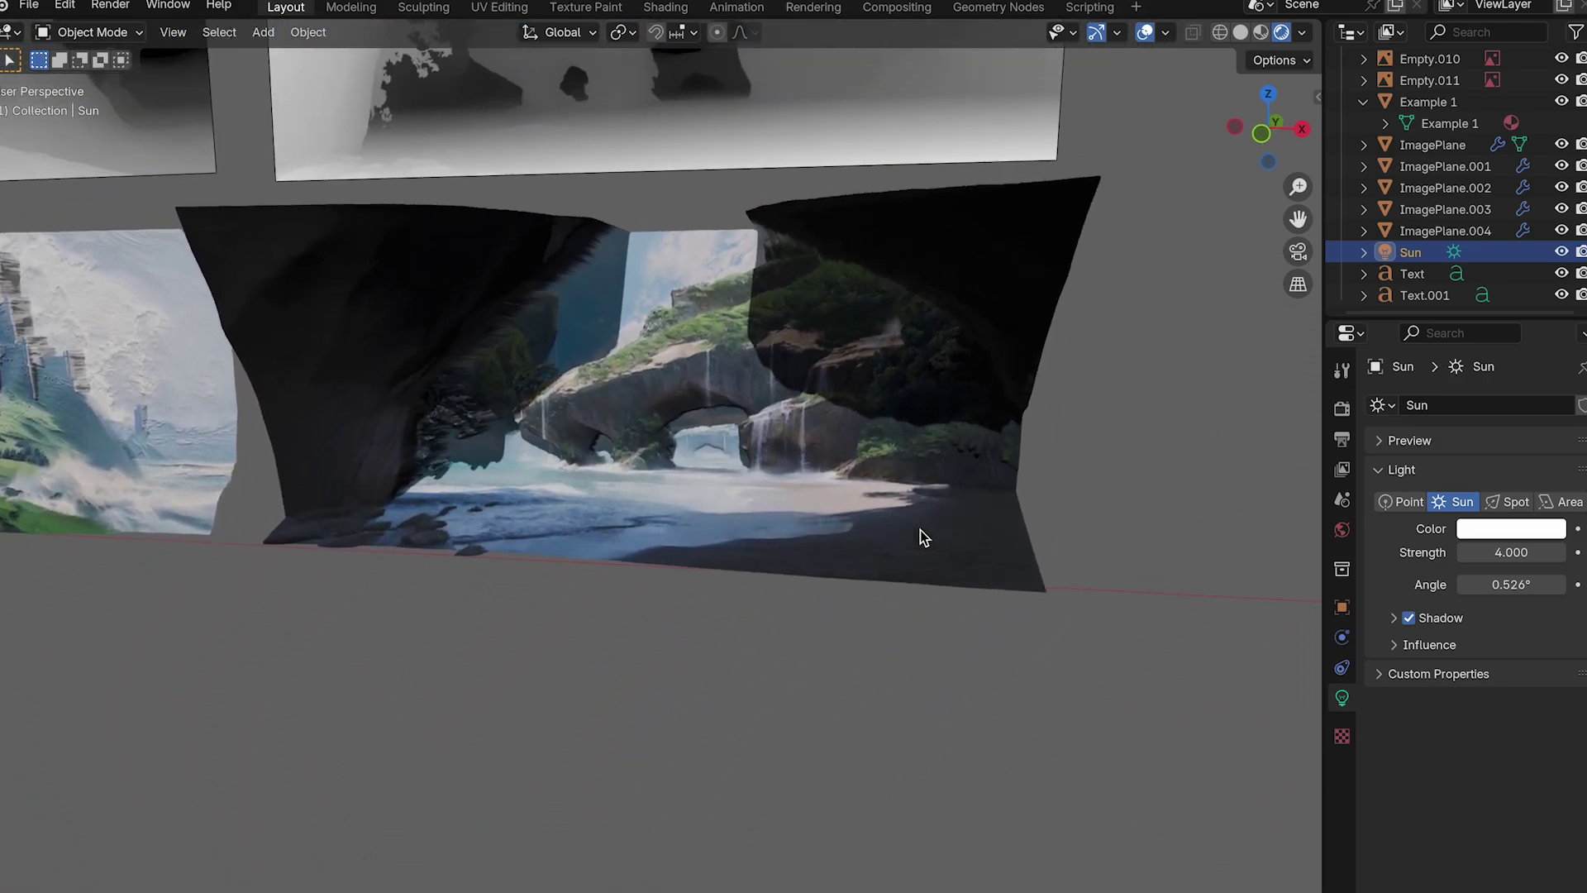
scroll(920, 529, "up", 8)
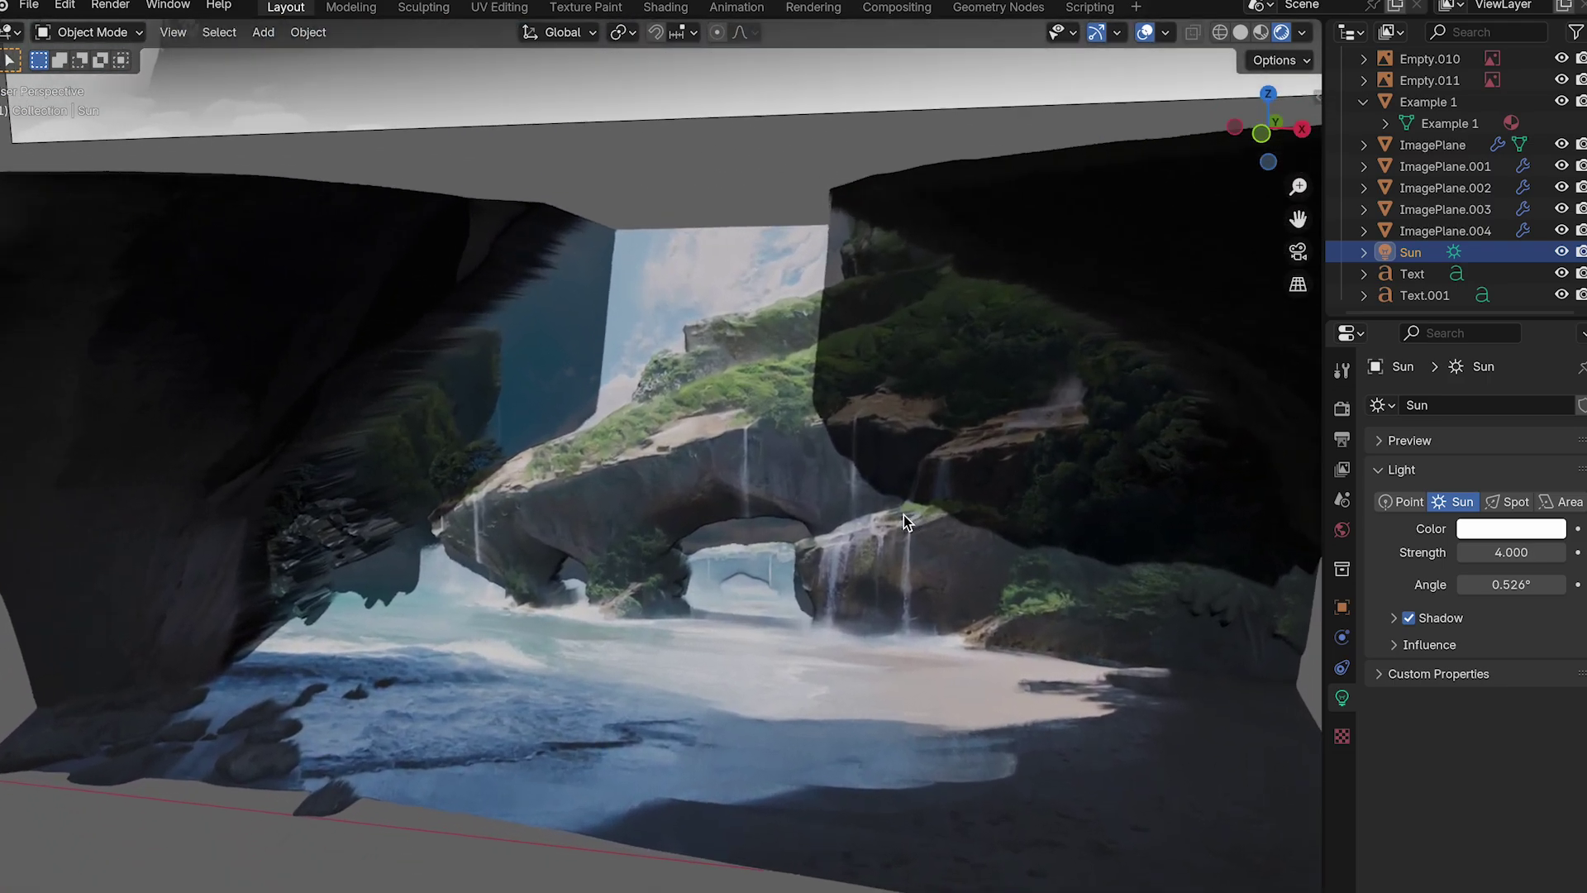
scroll(904, 514, "up", 2)
scroll(904, 514, "left", 5)
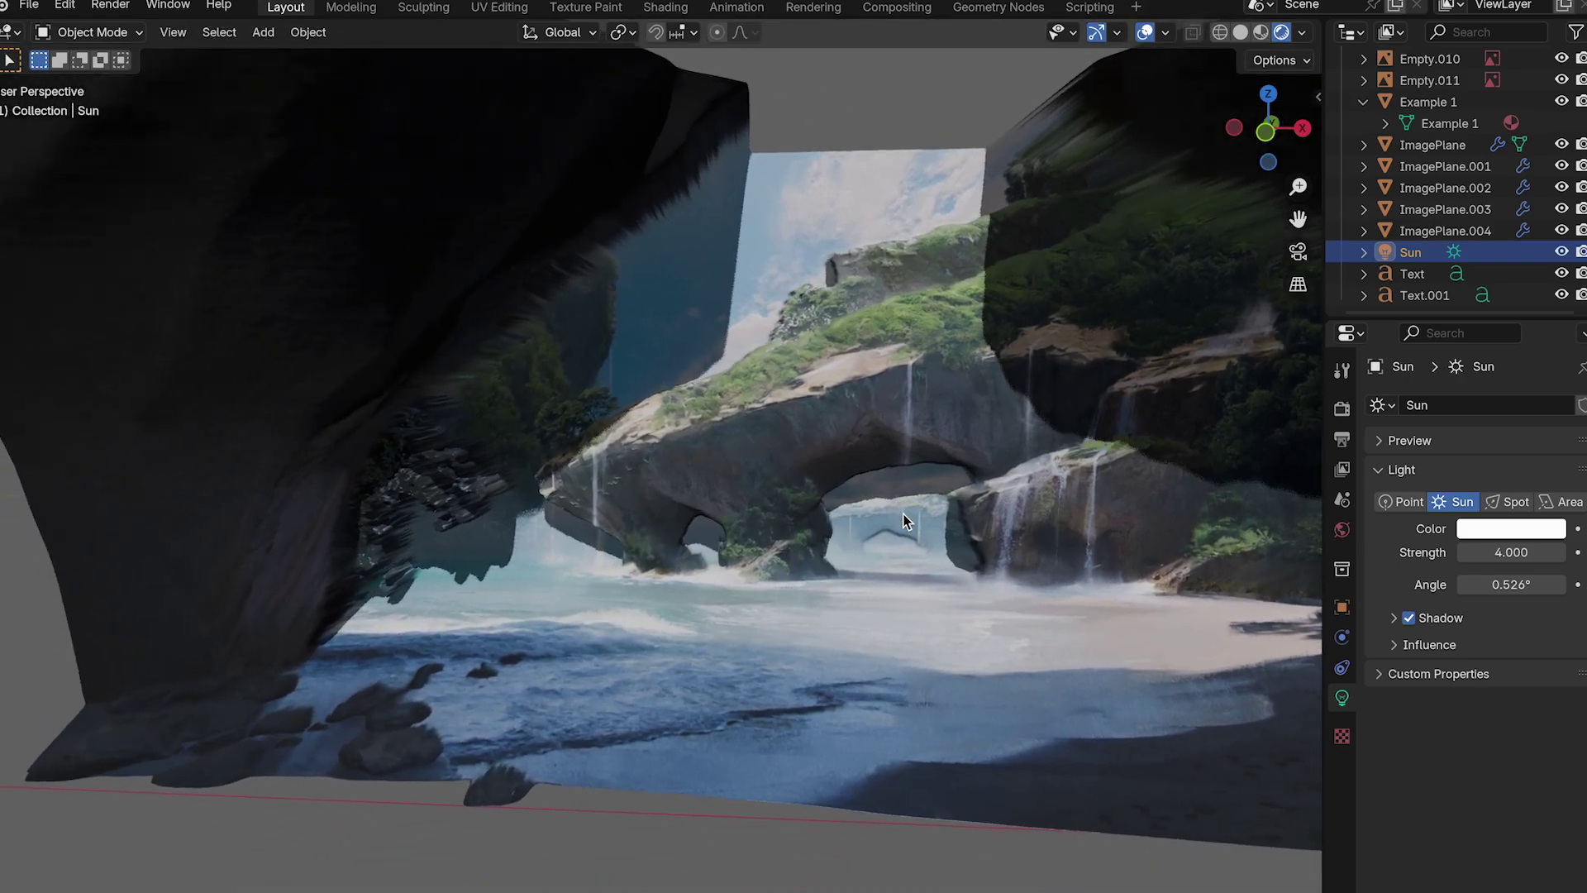
scroll(904, 514, "right", 5, "shift")
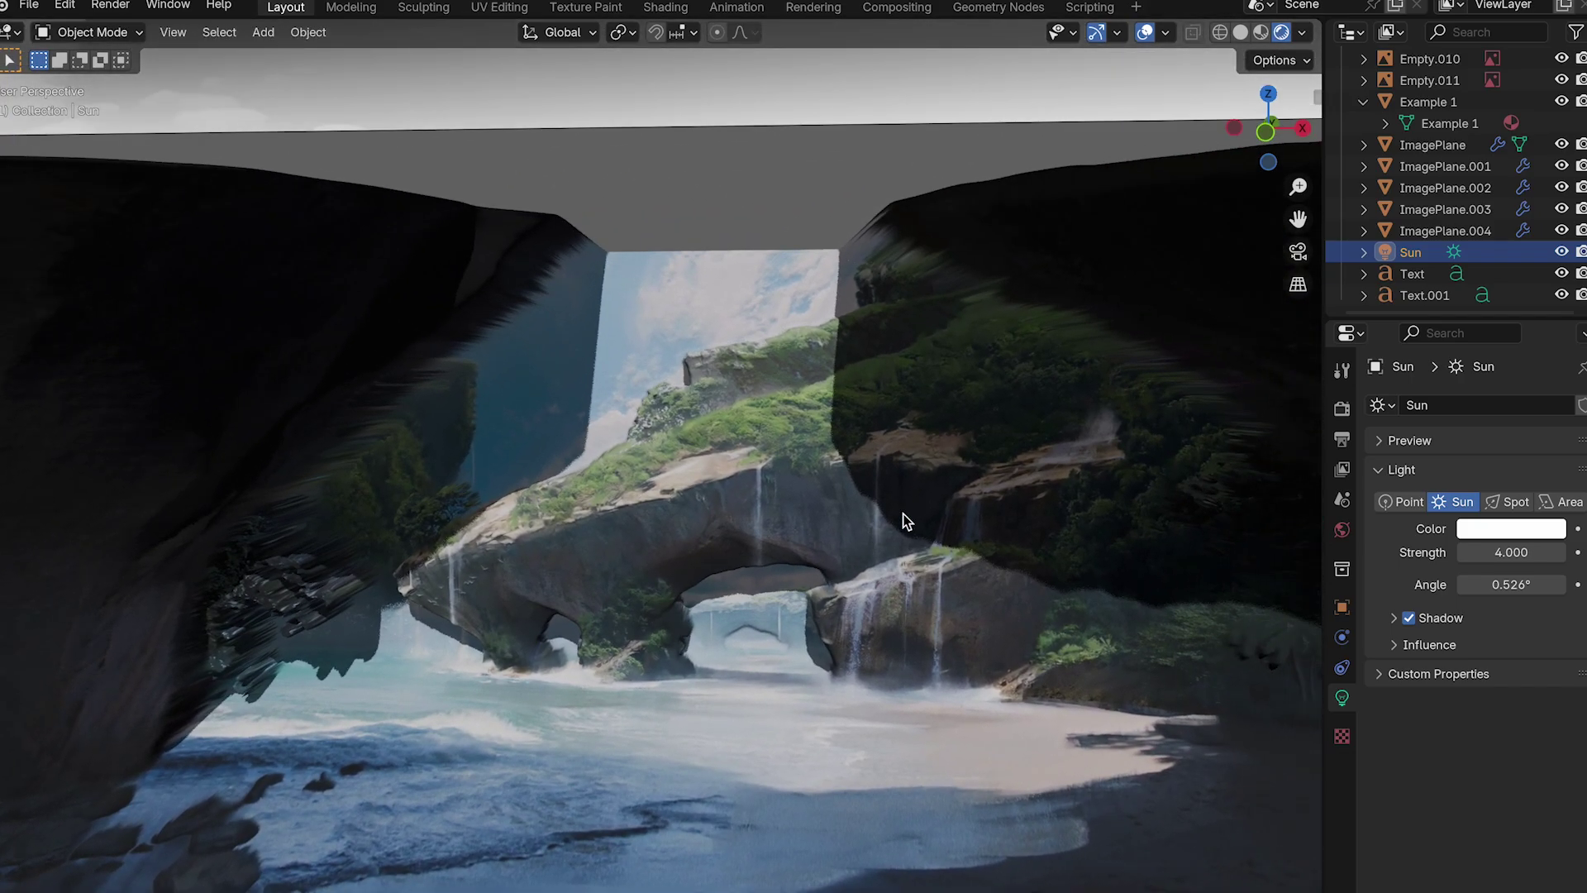
scroll(904, 521, "down", 3)
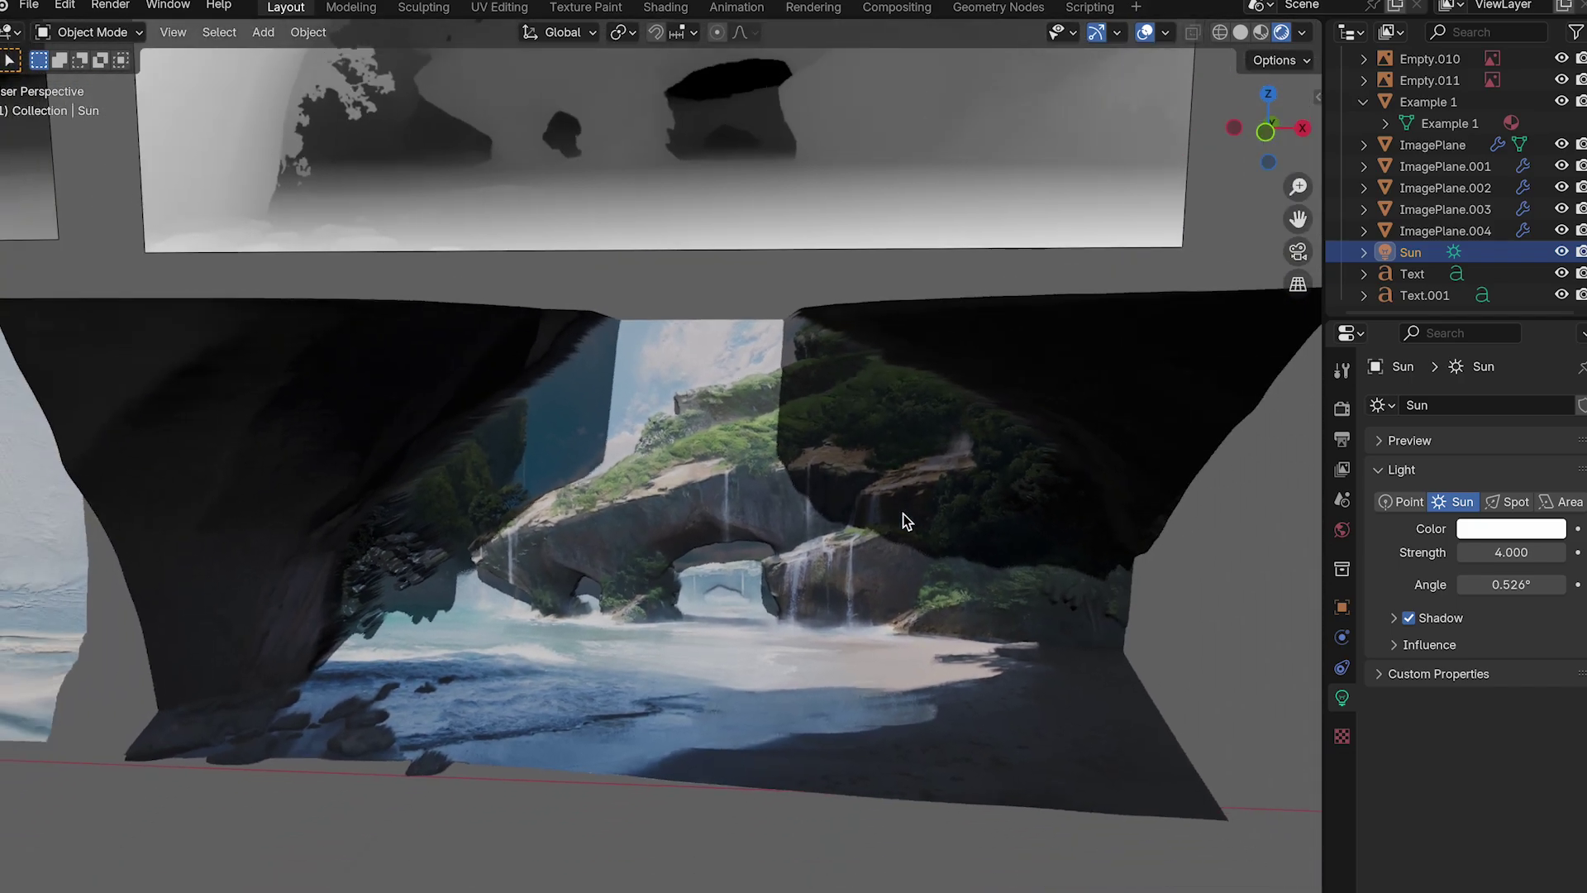
scroll(903, 520, "down", 2, "shift")
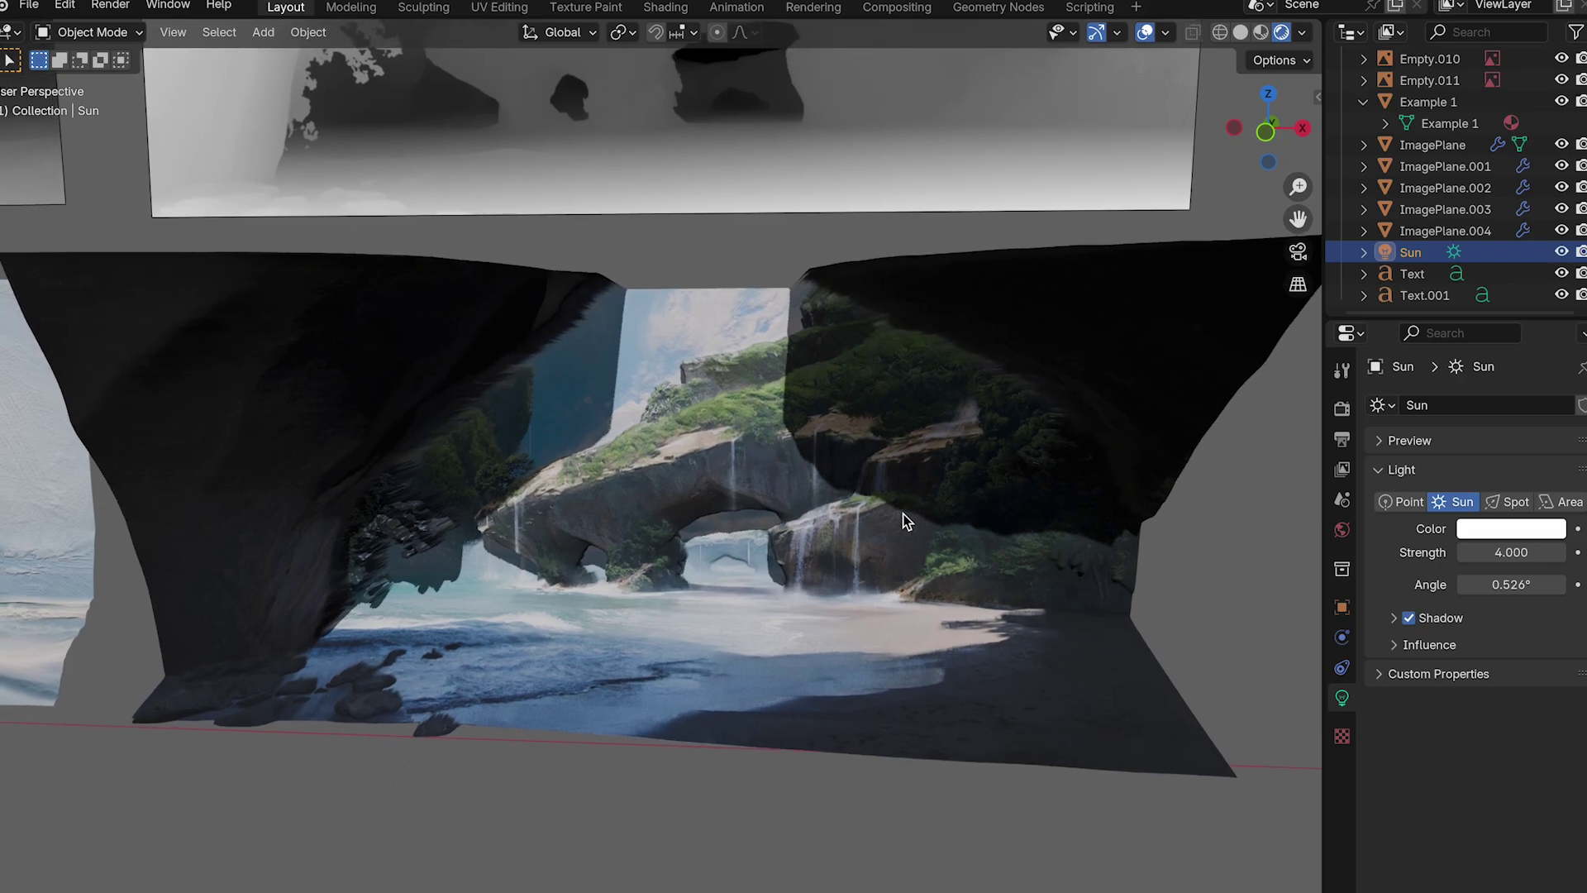
scroll(903, 520, "down", 6)
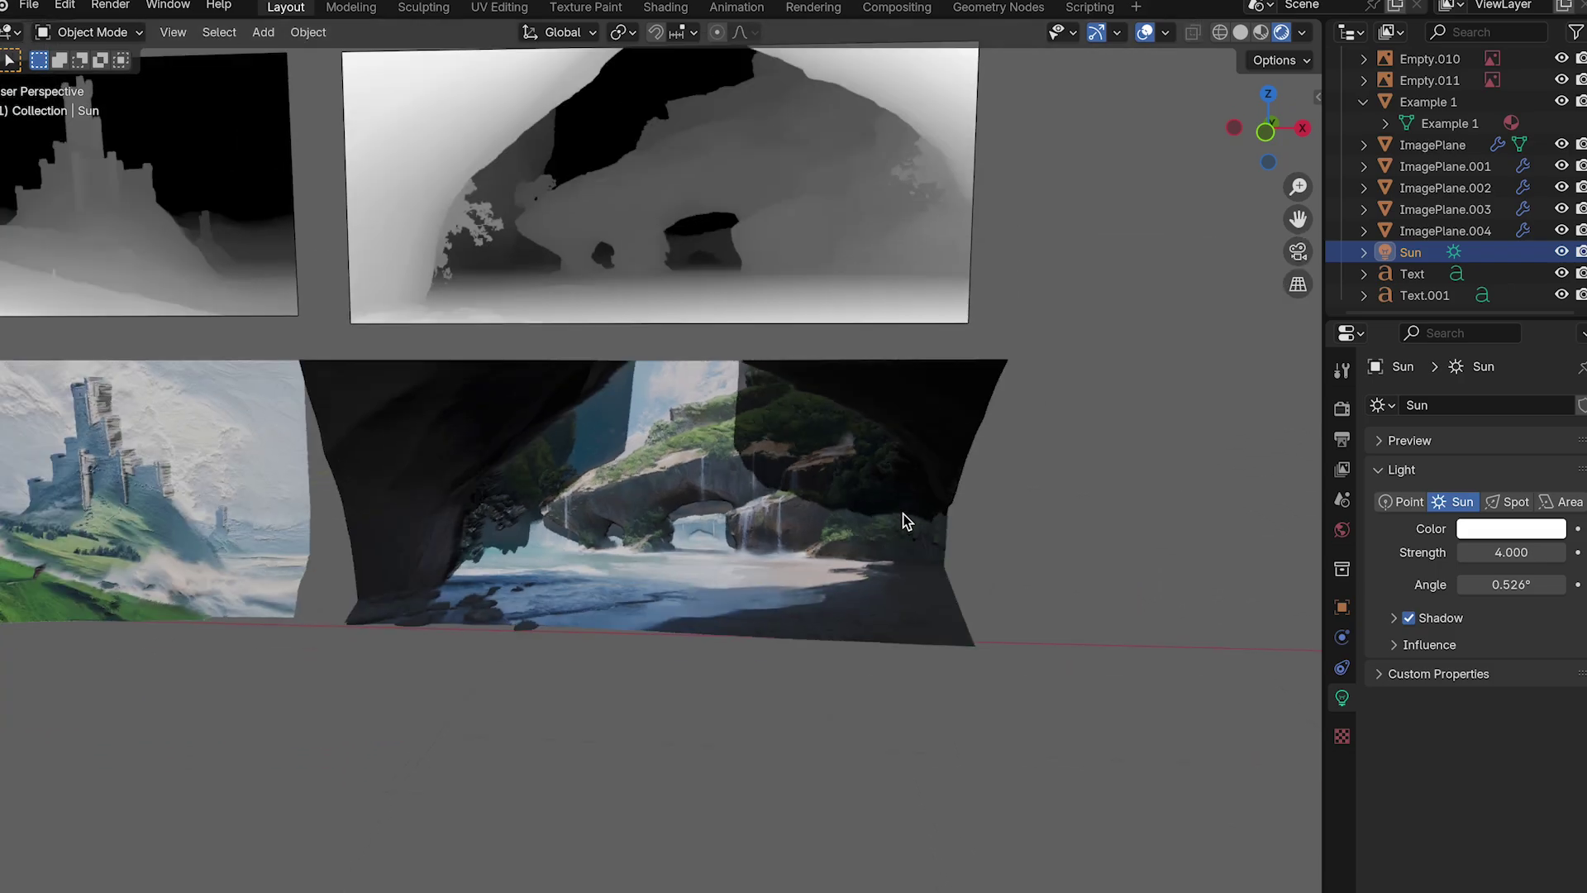
scroll(903, 520, "left", 3, "shift")
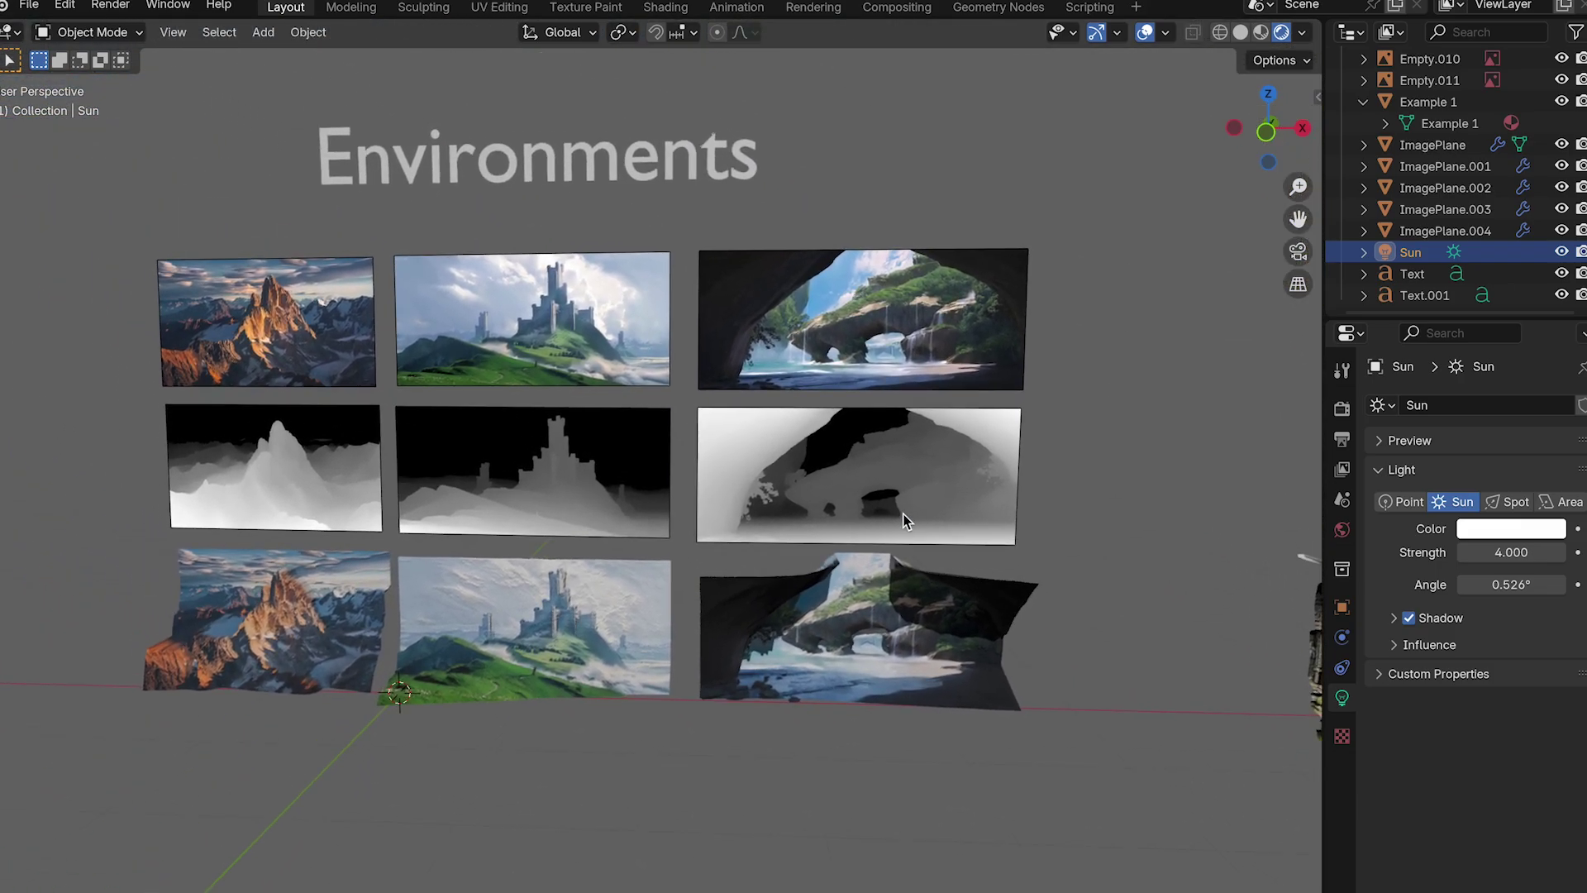
- Examine the carved temple doorway example under Objects, comparing its source image, depth map and rendered mesh
scroll(904, 520, "right", 10, "shift")
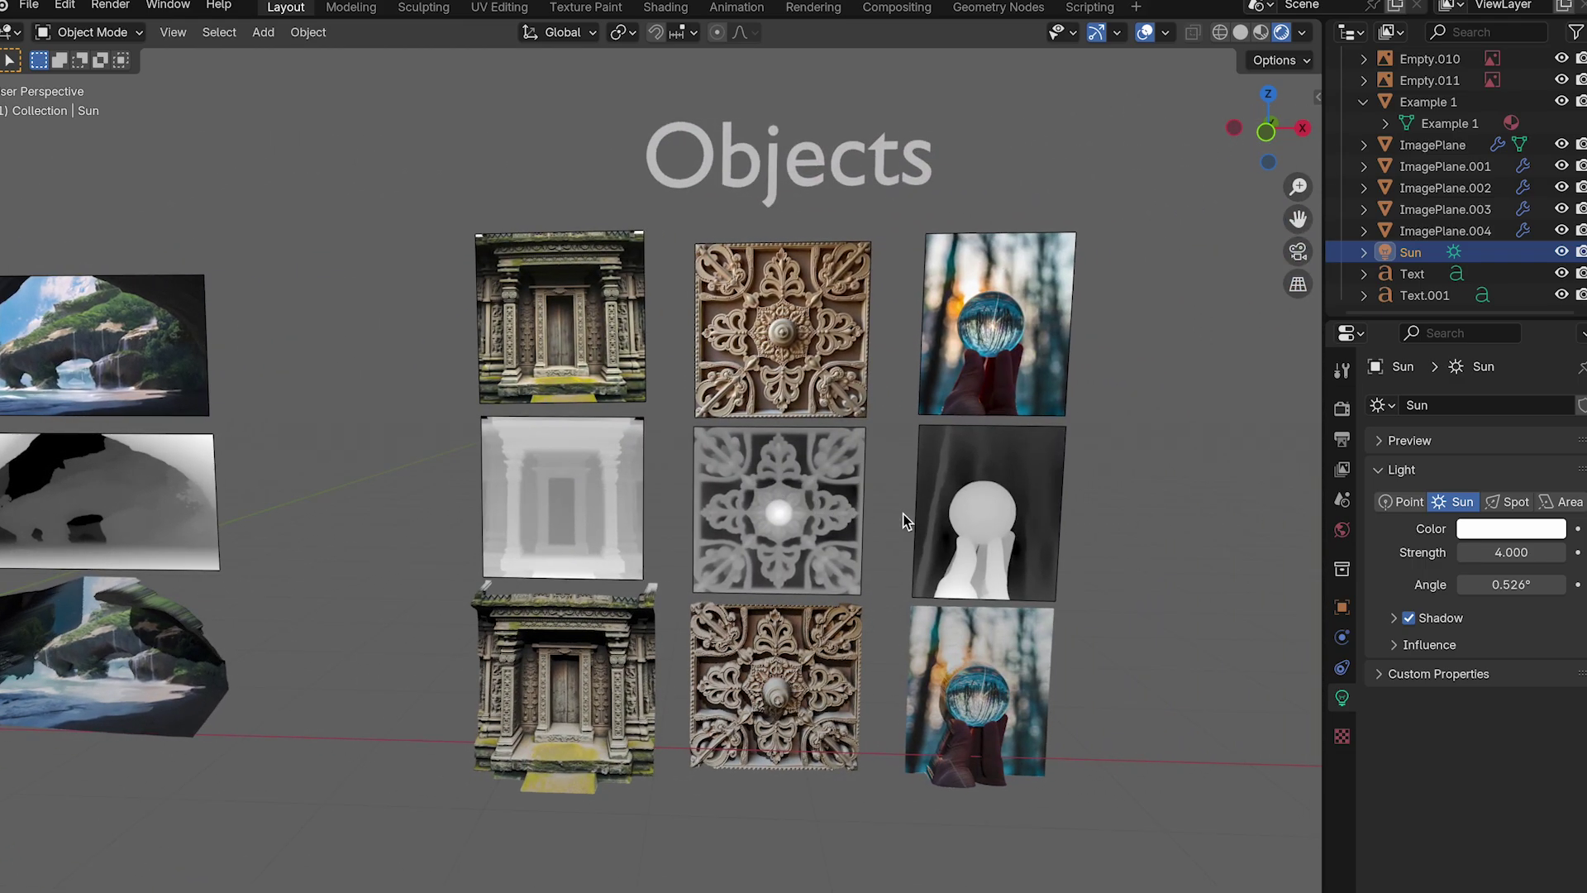
scroll(903, 521, "up", 3)
scroll(903, 521, "left", 4, "shift")
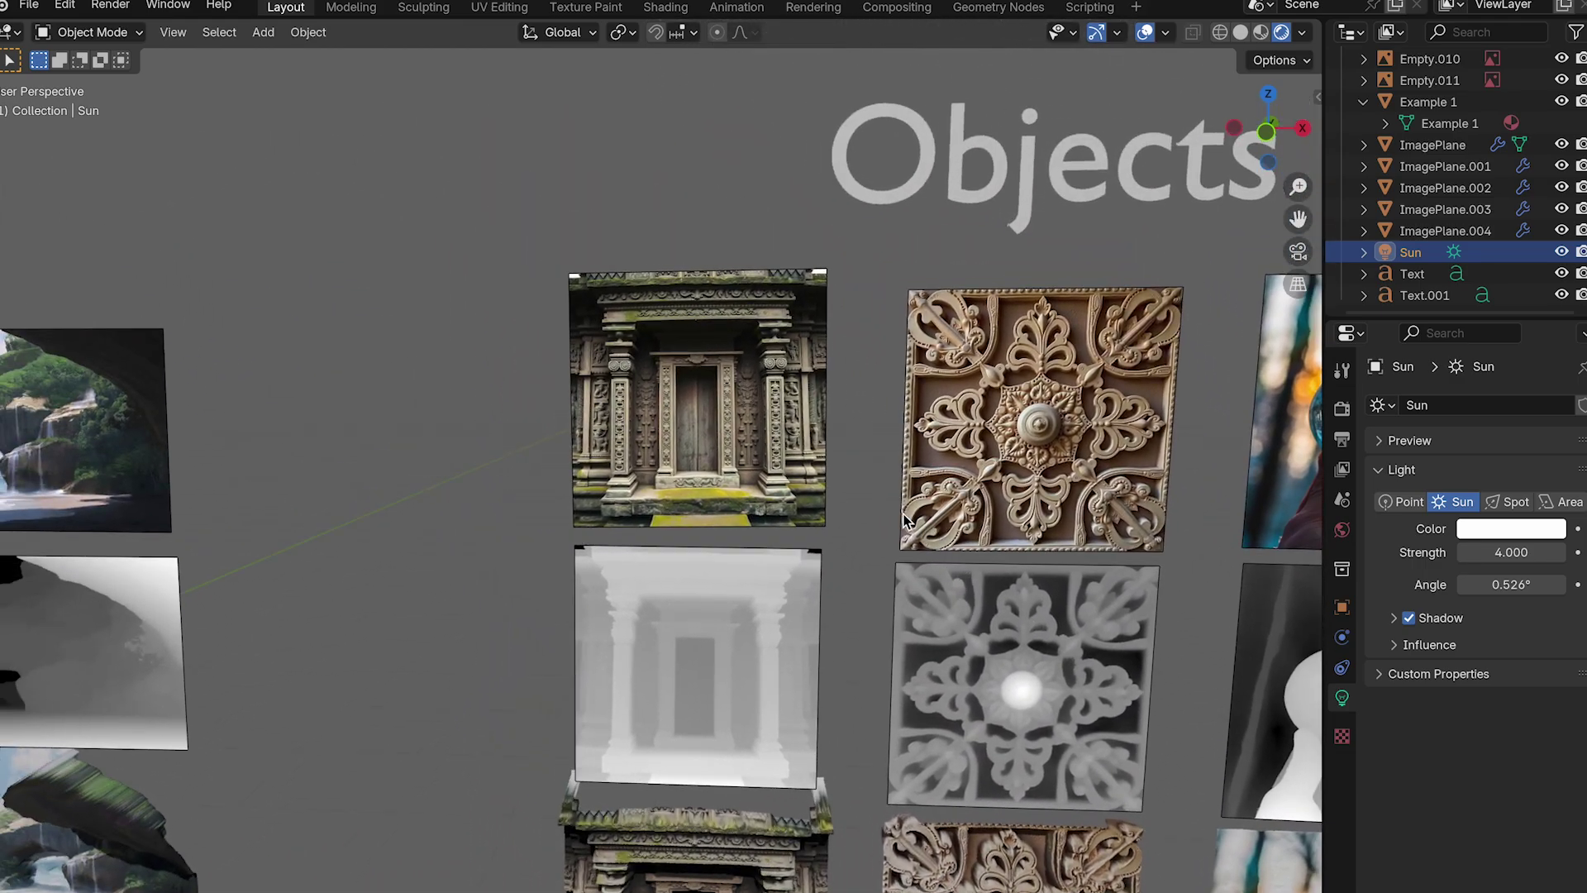
scroll(904, 520, "up", 4)
scroll(903, 521, "up", 4, "shift")
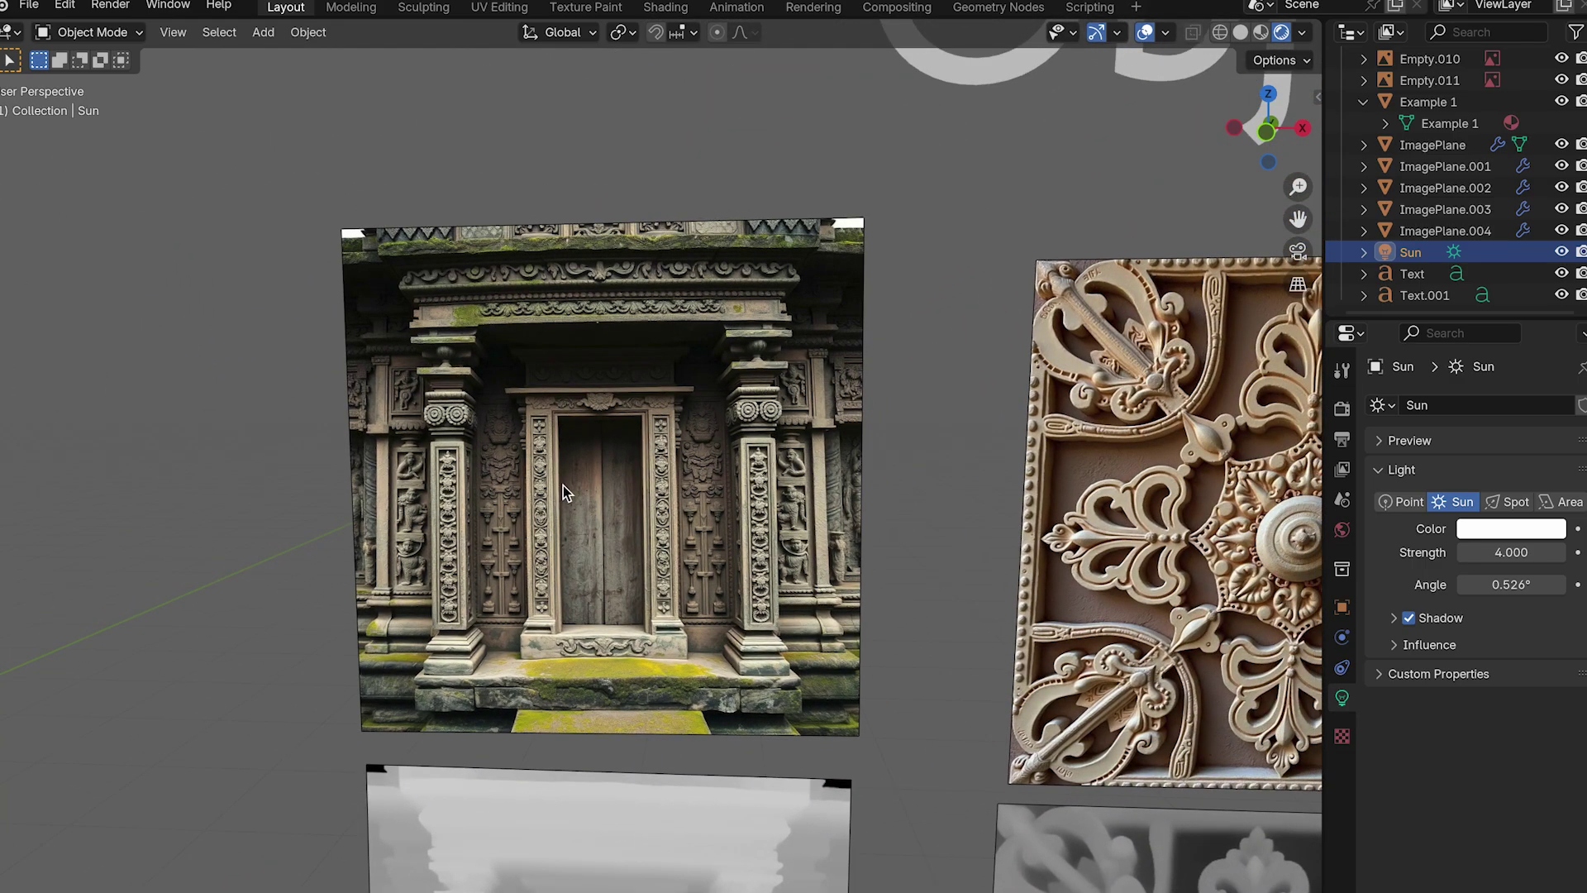
scroll(914, 391, "down", 10, "shift")
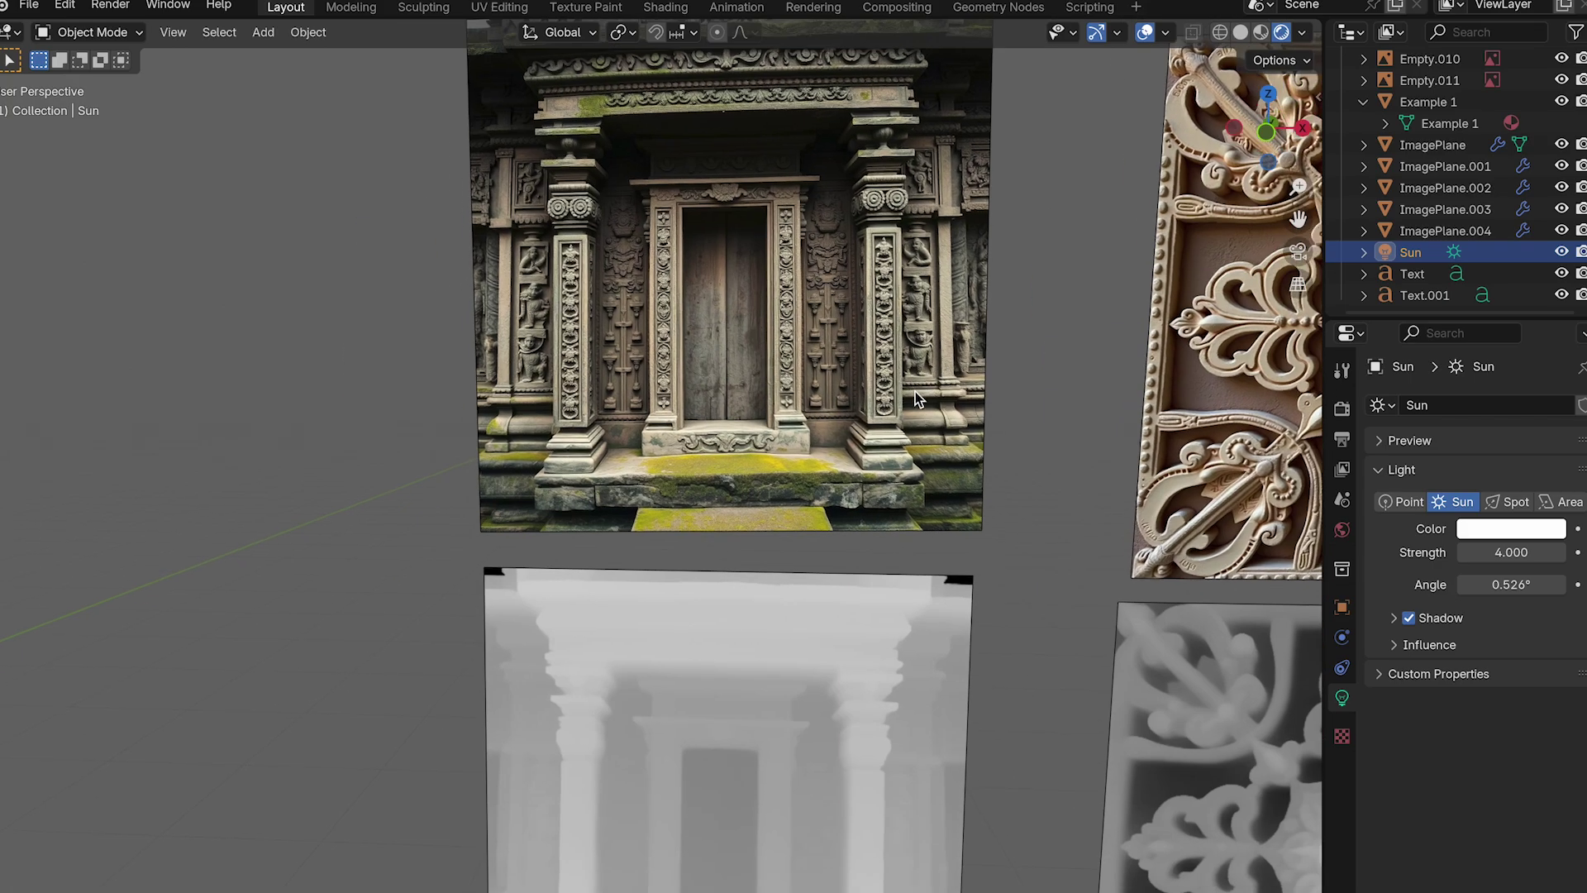
scroll(915, 390, "down", 3, "shift")
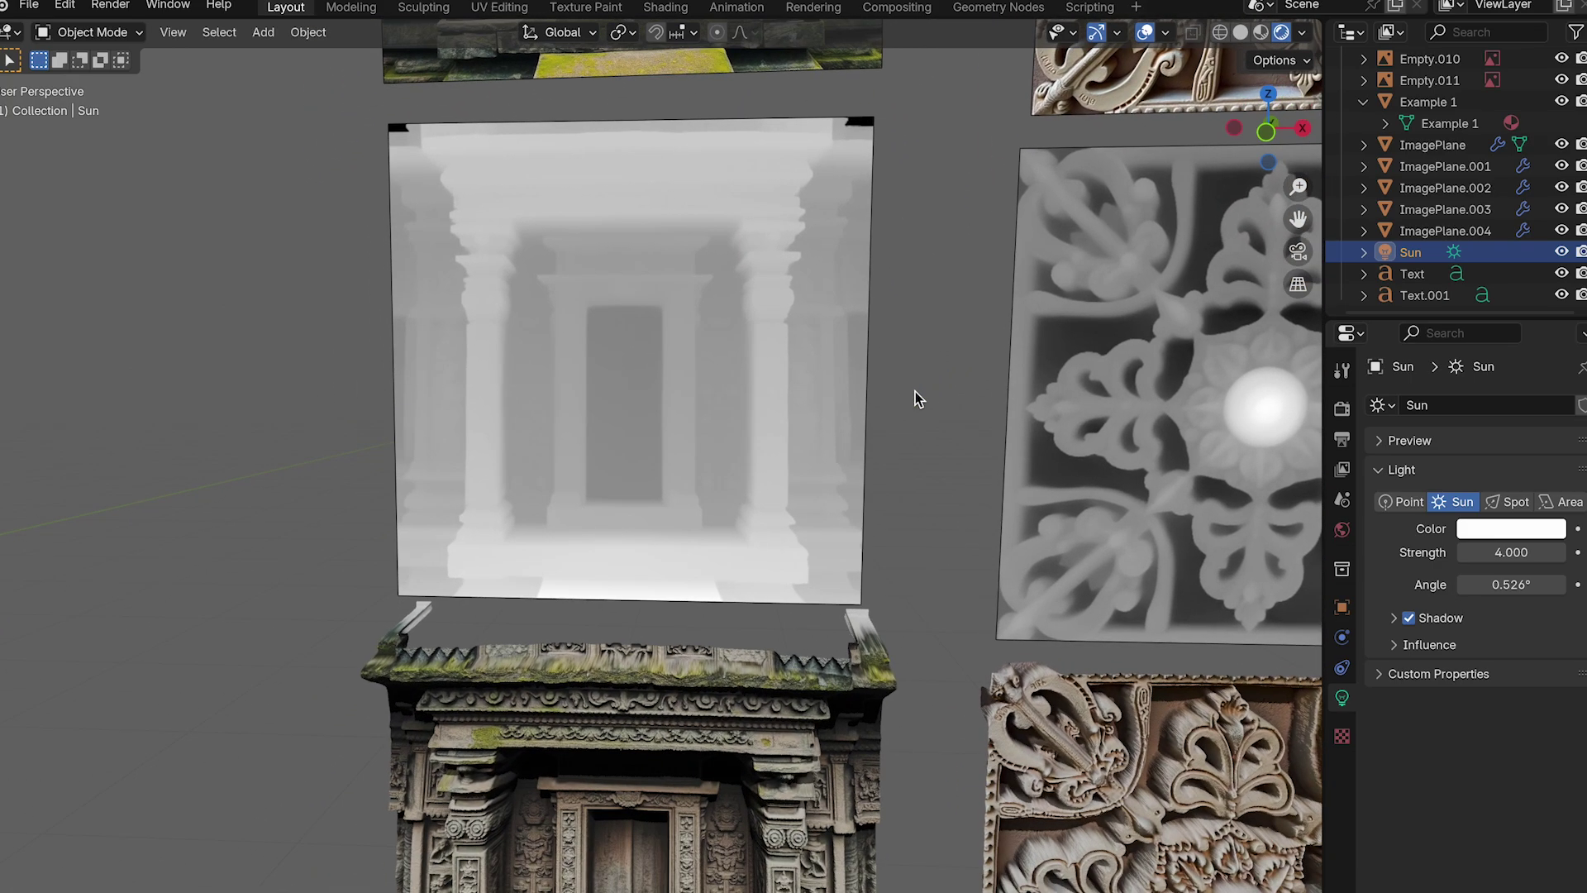
scroll(915, 390, "down", 5, "shift")
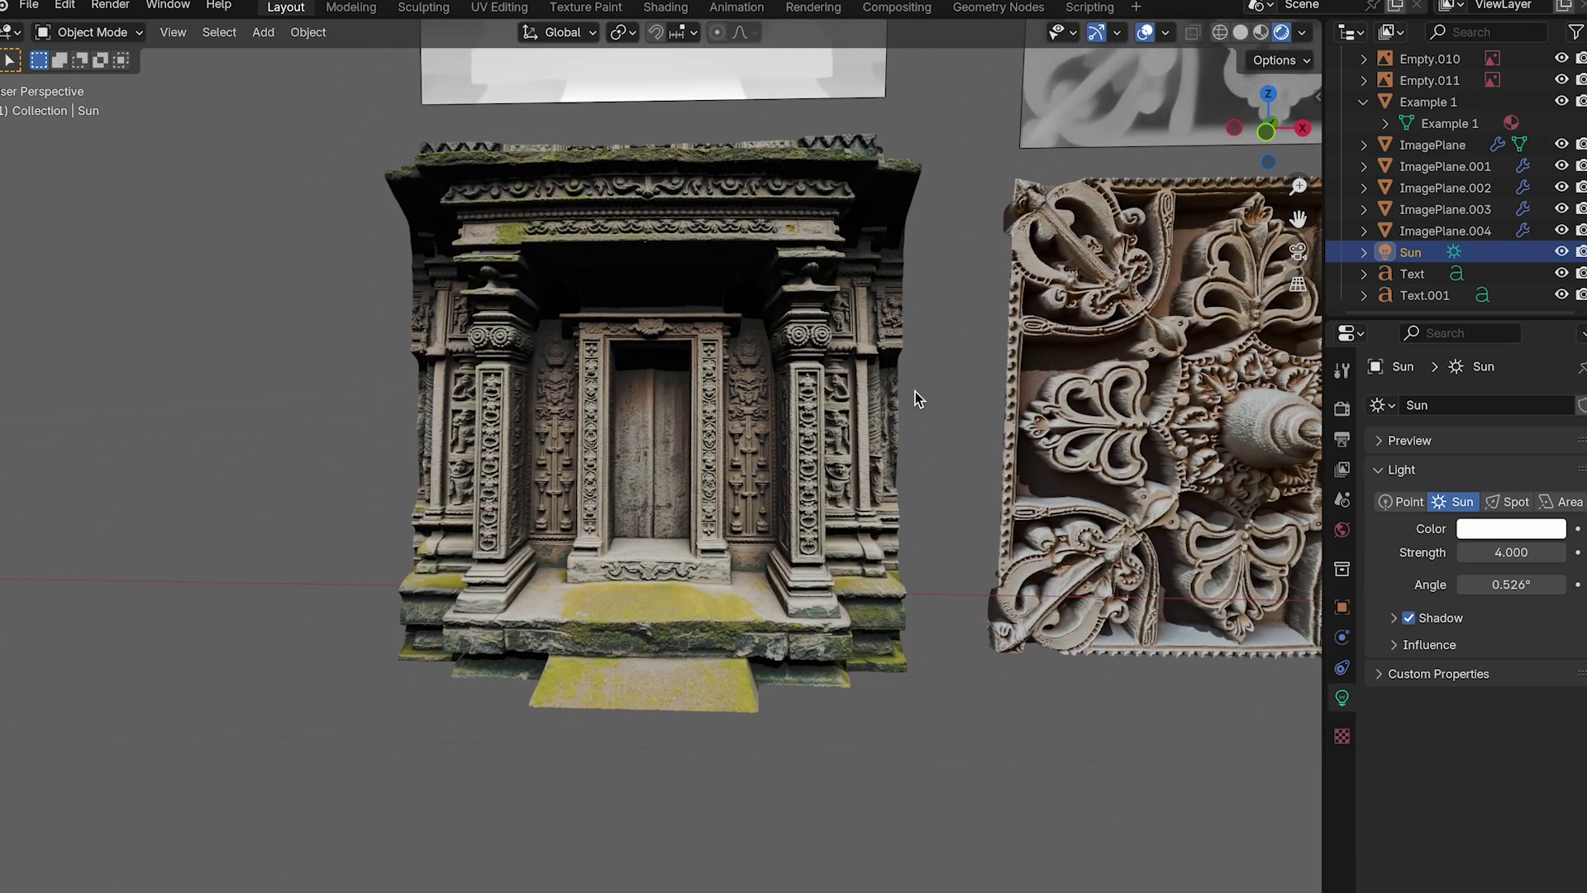
scroll(915, 391, "up", 3)
scroll(915, 390, "right", 5)
scroll(915, 390, "left", 10)
scroll(915, 390, "right", 10, "shift")
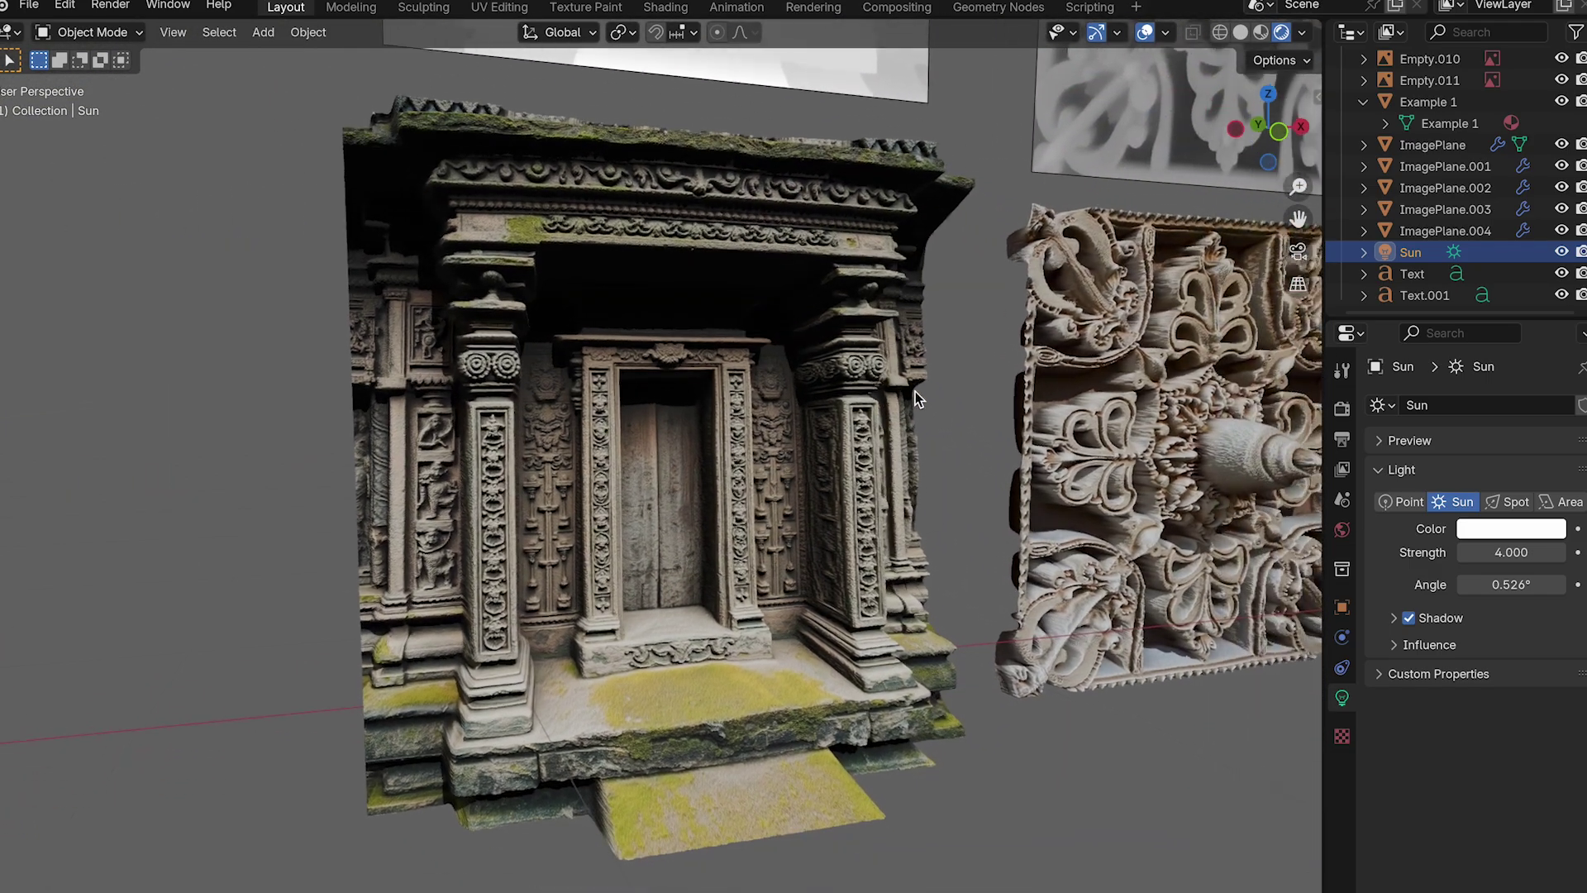
- Examine the ornate carved panel example, comparing its mesh with the source image and the depth map
scroll(915, 390, "up", 5, "shift")
scroll(915, 391, "right", 6)
scroll(915, 390, "down", 5, "shift")
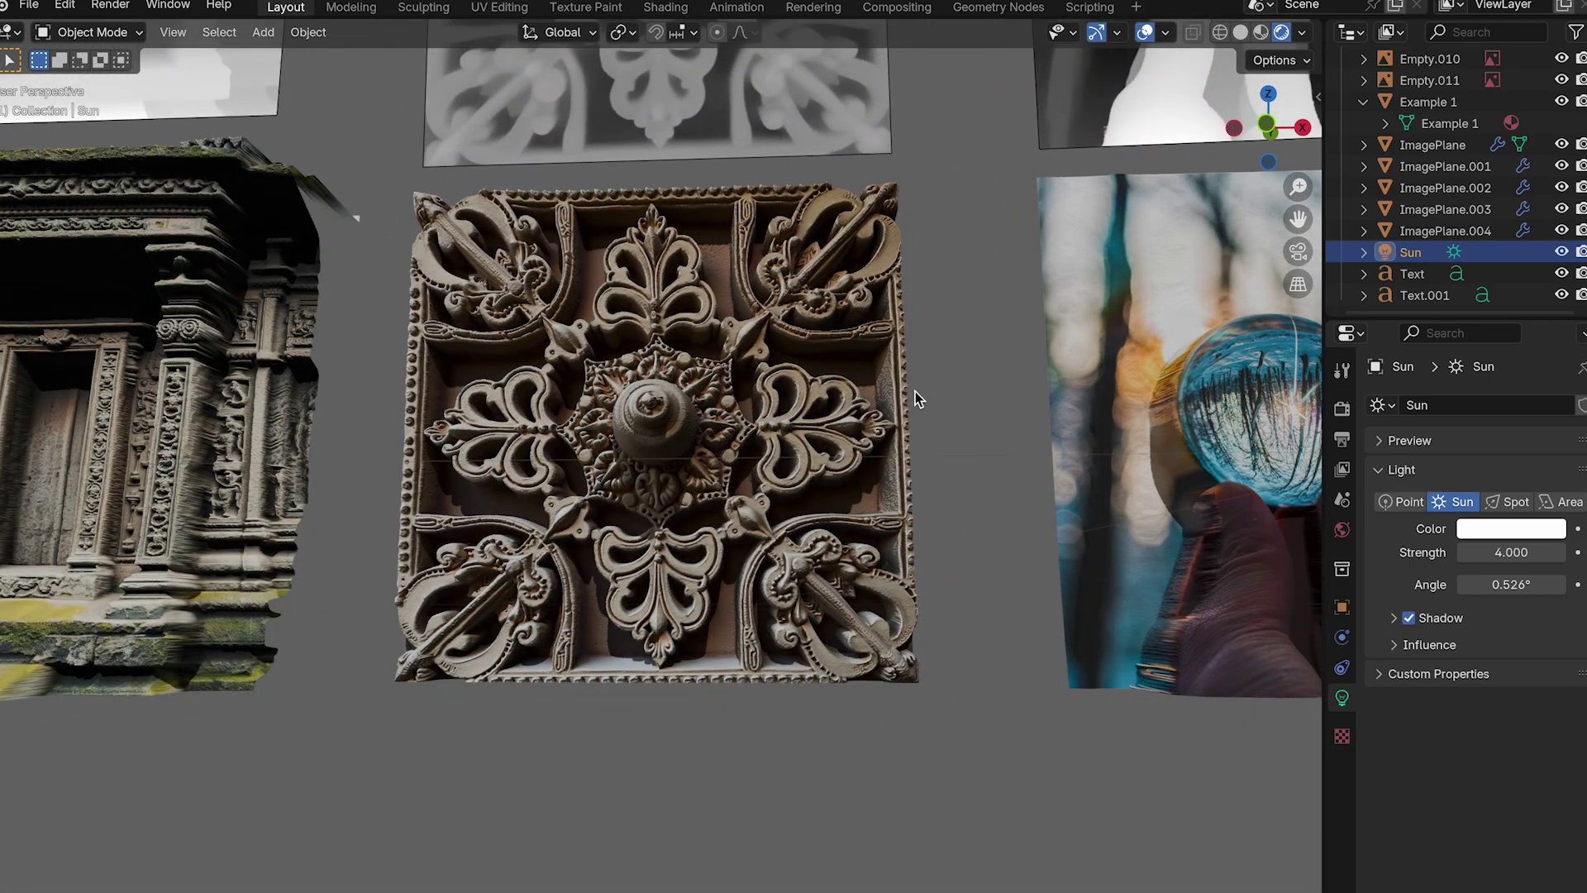
scroll(915, 390, "up", 5, "shift")
scroll(915, 390, "up", 10, "shift")
scroll(915, 390, "up", 3, "shift")
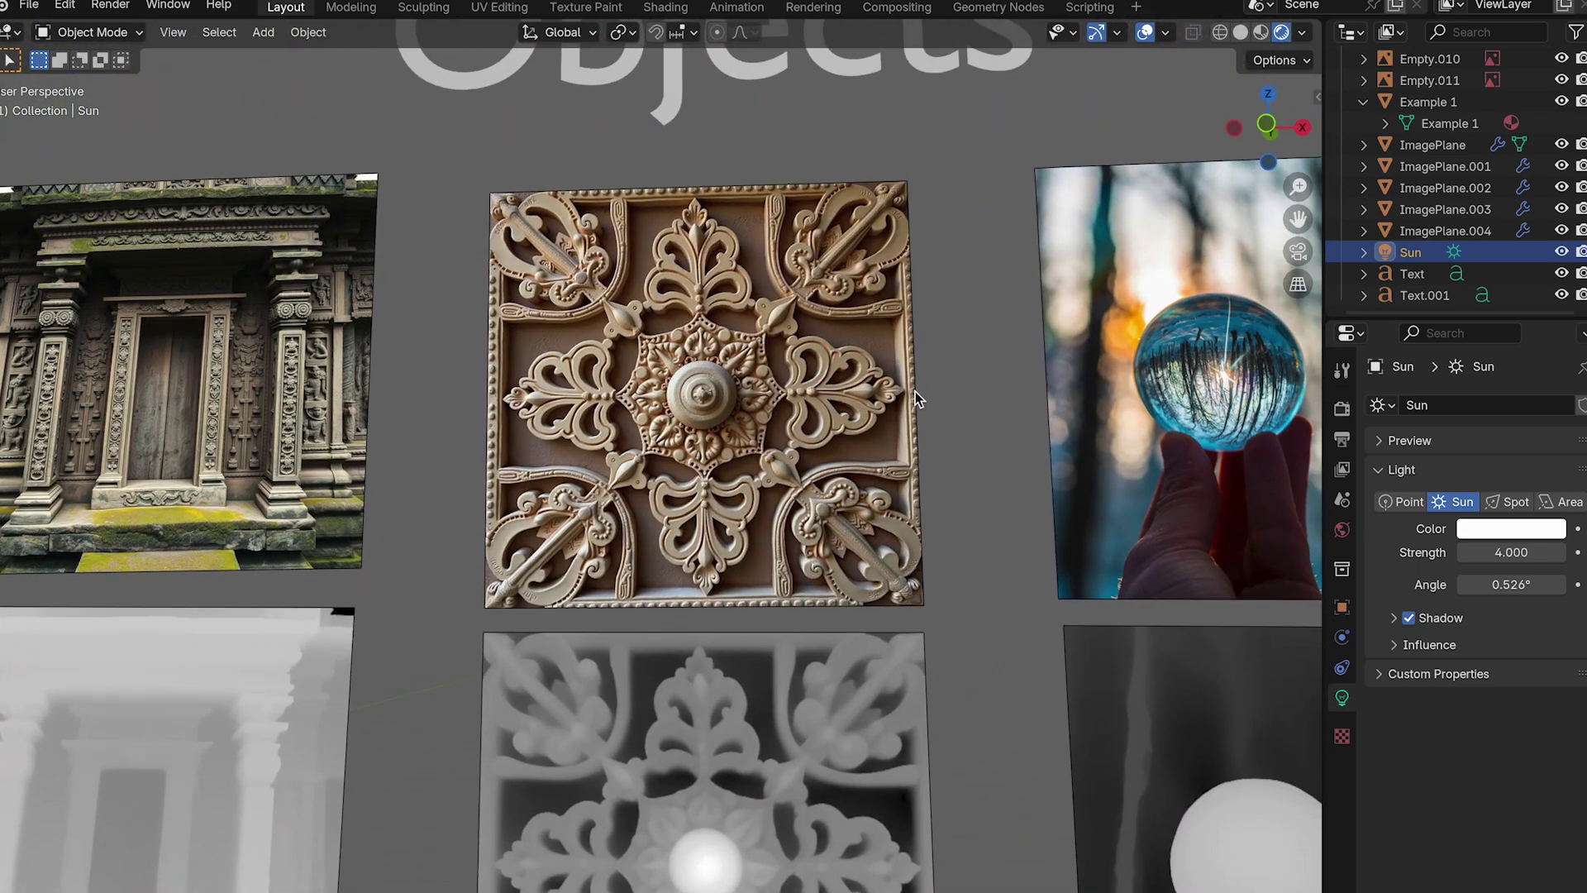
scroll(915, 390, "down", 5, "shift")
scroll(915, 390, "down", 6, "shift")
scroll(915, 390, "down", 2, "shift")
scroll(915, 390, "left", 2, "ctrl")
scroll(915, 390, "up", 4, "shift")
scroll(915, 390, "right", 4, "ctrl")
scroll(915, 390, "down", 2)
- Examine the glass ball held in a hand, comparing its source image, depth map and rendered mesh
scroll(915, 390, "right", 4, "shift")
scroll(915, 390, "up", 2, "shift")
scroll(915, 391, "down", 8, "shift")
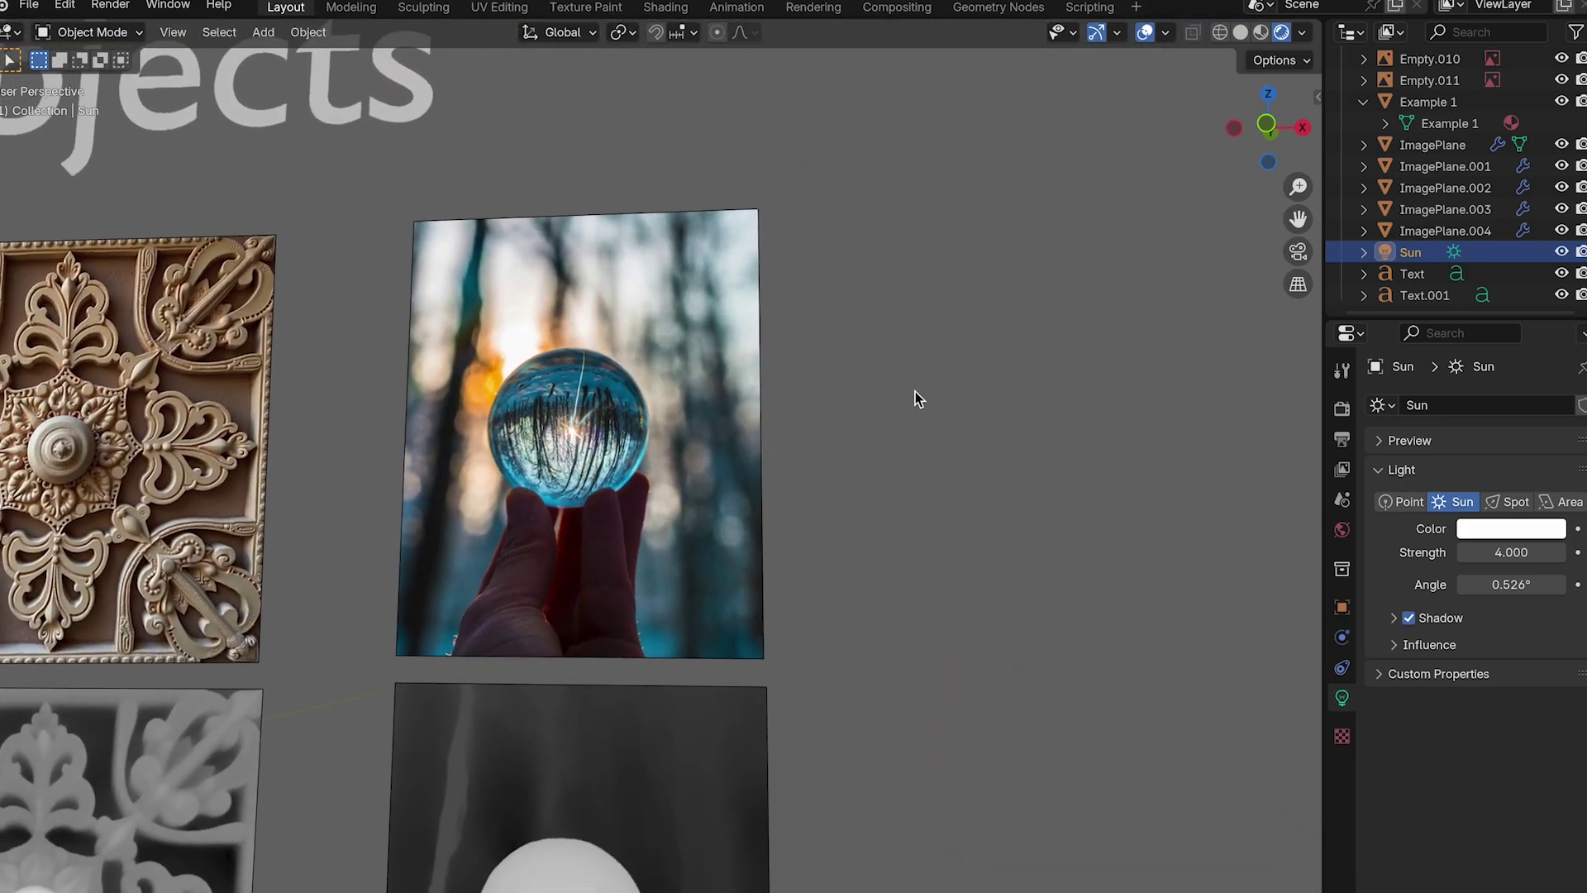
scroll(915, 391, "up", 2)
scroll(915, 390, "down", 4, "shift")
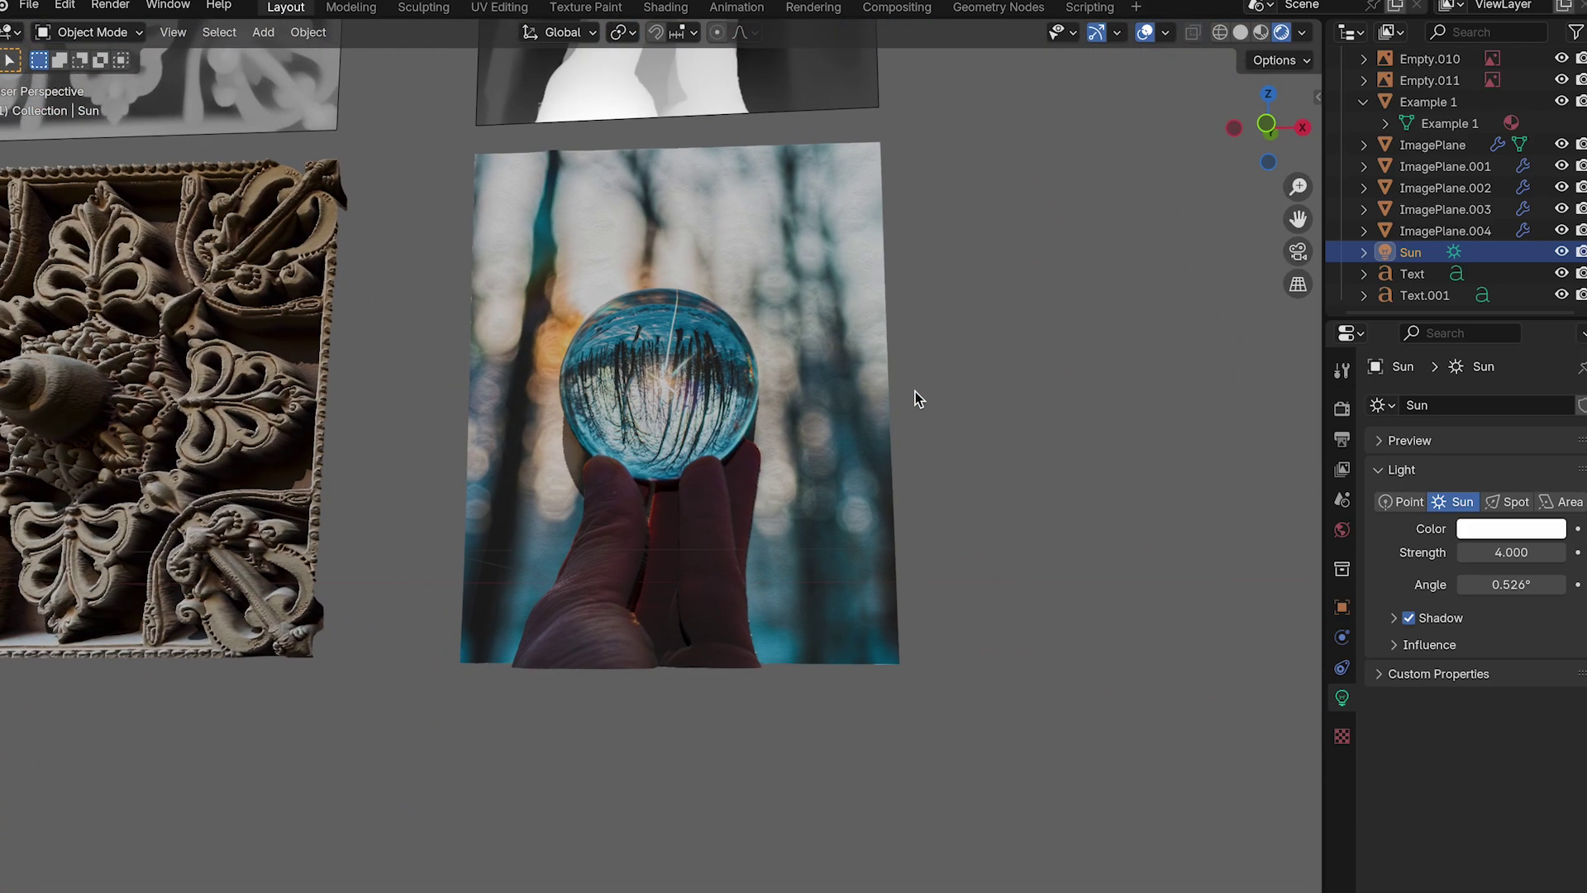
scroll(915, 390, "down", 3, "shift")
scroll(914, 390, "right", 5)
scroll(915, 390, "left", 5)
scroll(915, 390, "up", 3, "ctrl")
- Review all the Environments and Objects examples together in one overview, also from an angle
scroll(915, 391, "down", 8, "ctrl")
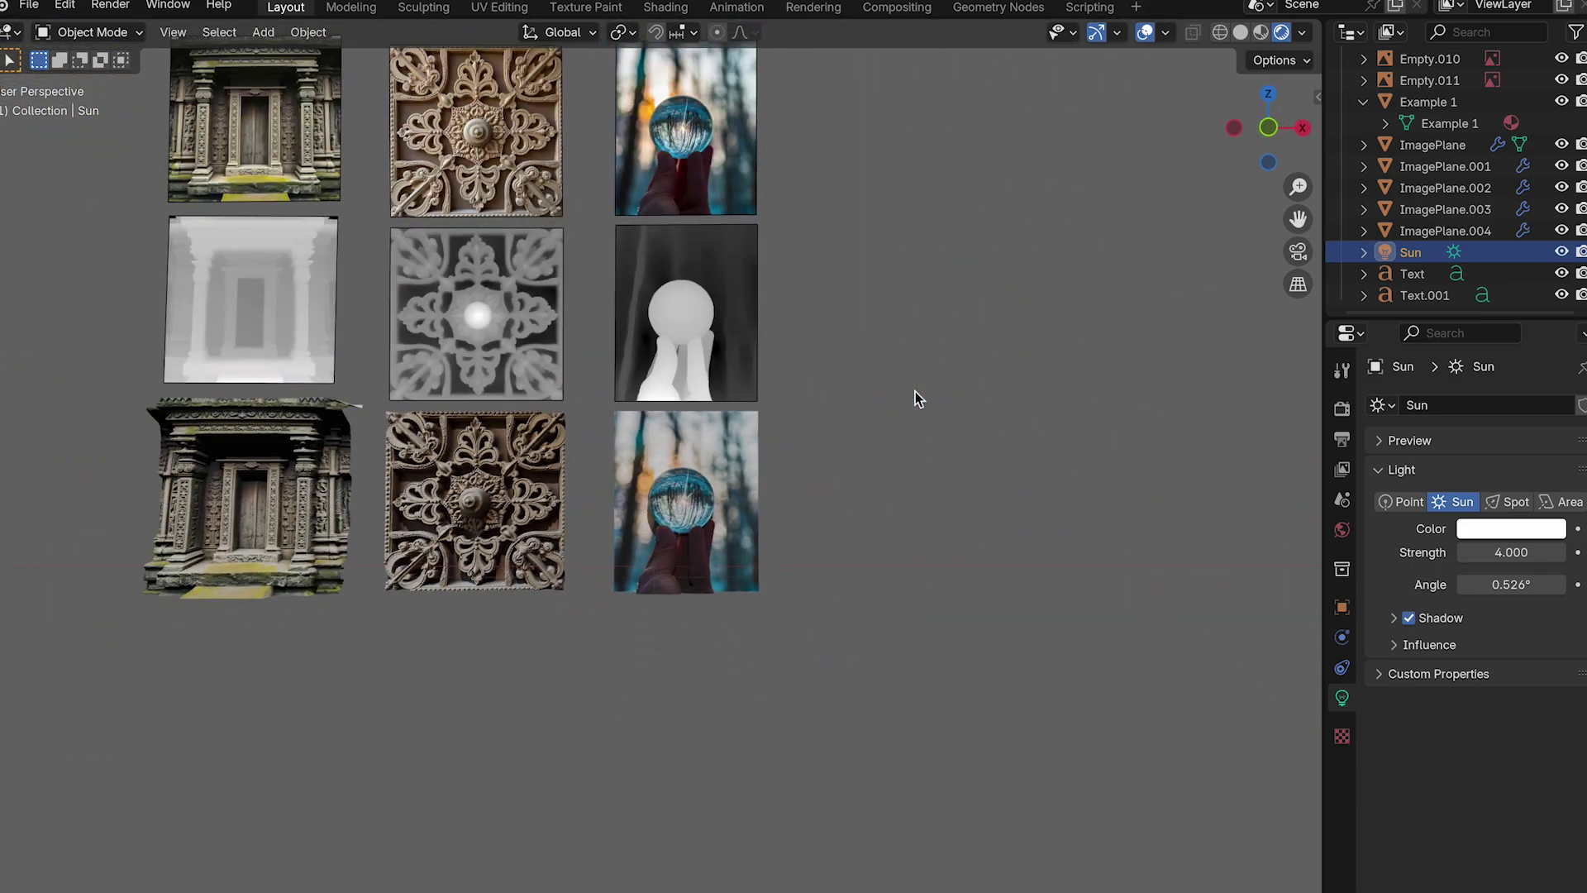
scroll(914, 390, "left", 10, "shift")
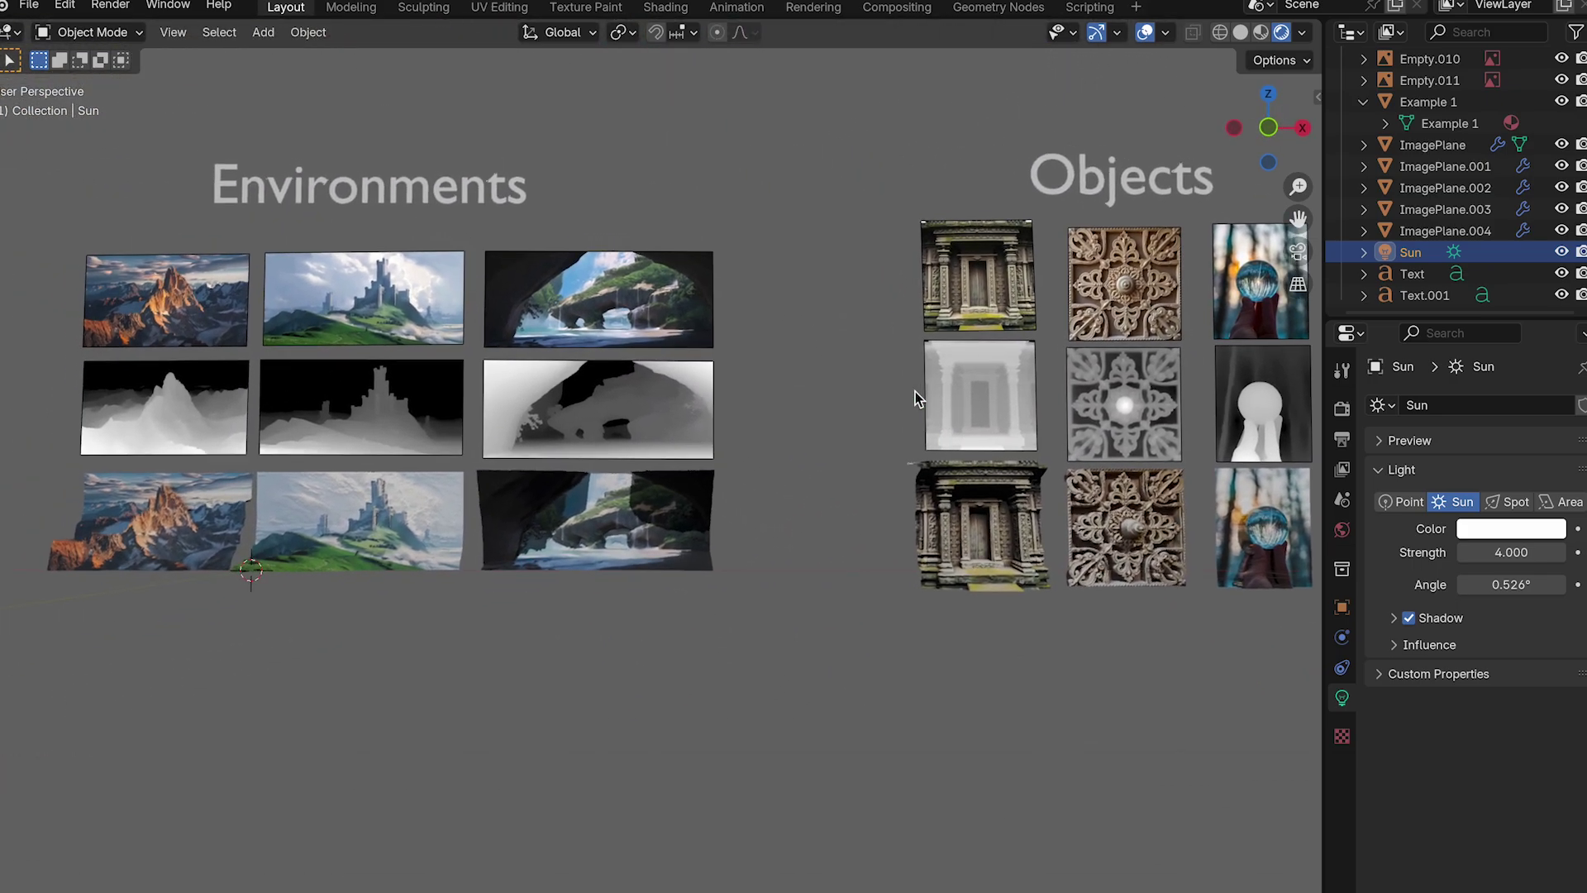
scroll(915, 390, "down", 3, "ctrl")
scroll(915, 390, "up", 5, "shift")
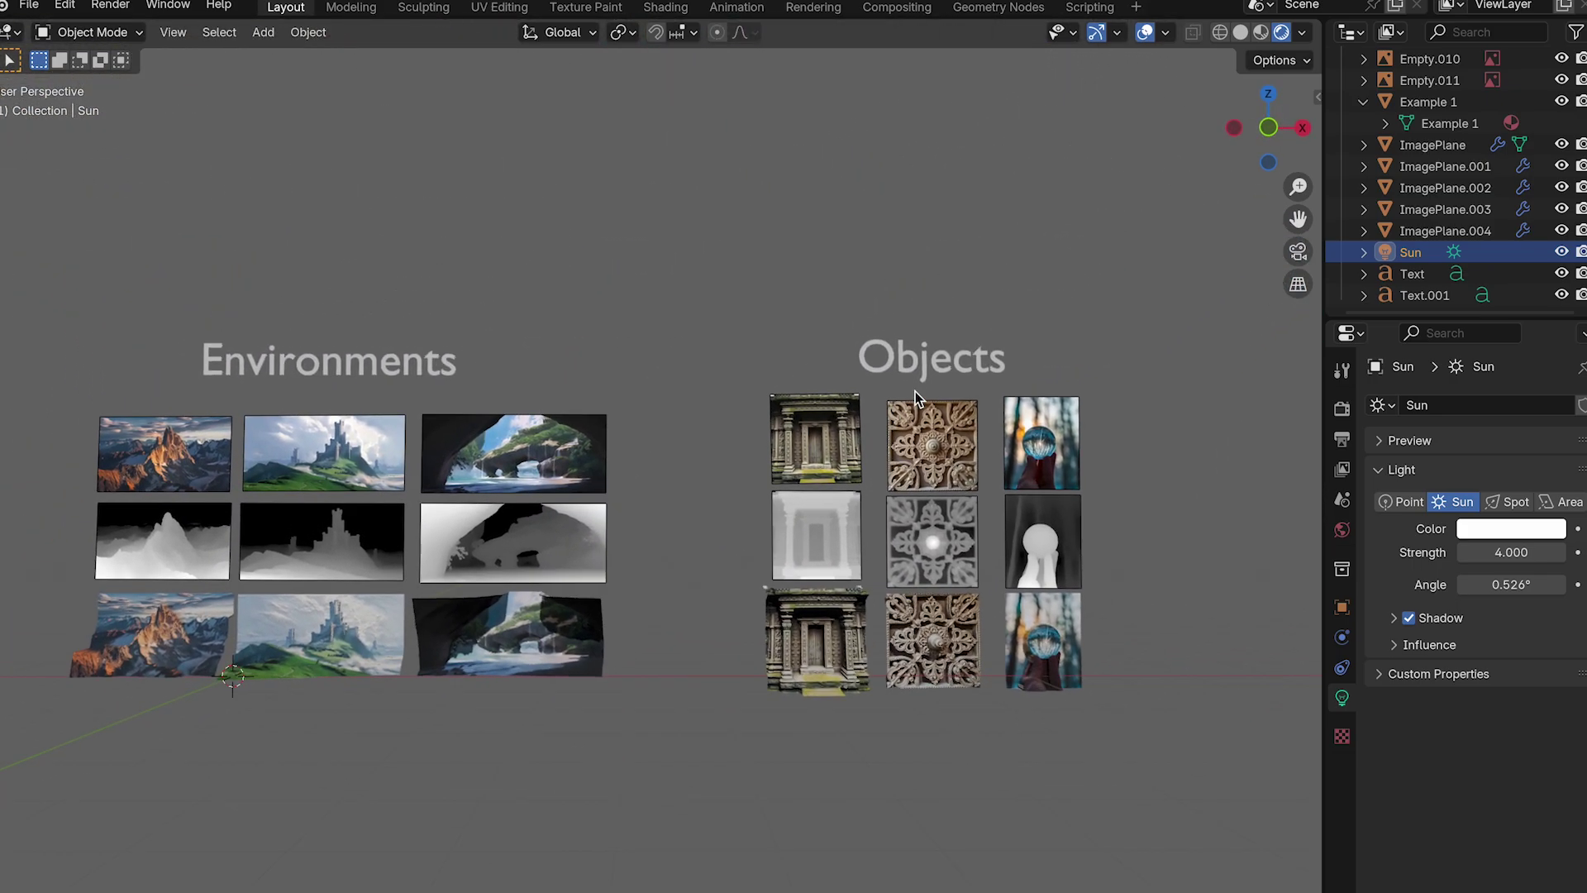
scroll(915, 390, "right", 5)
scroll(915, 390, "up", 10)
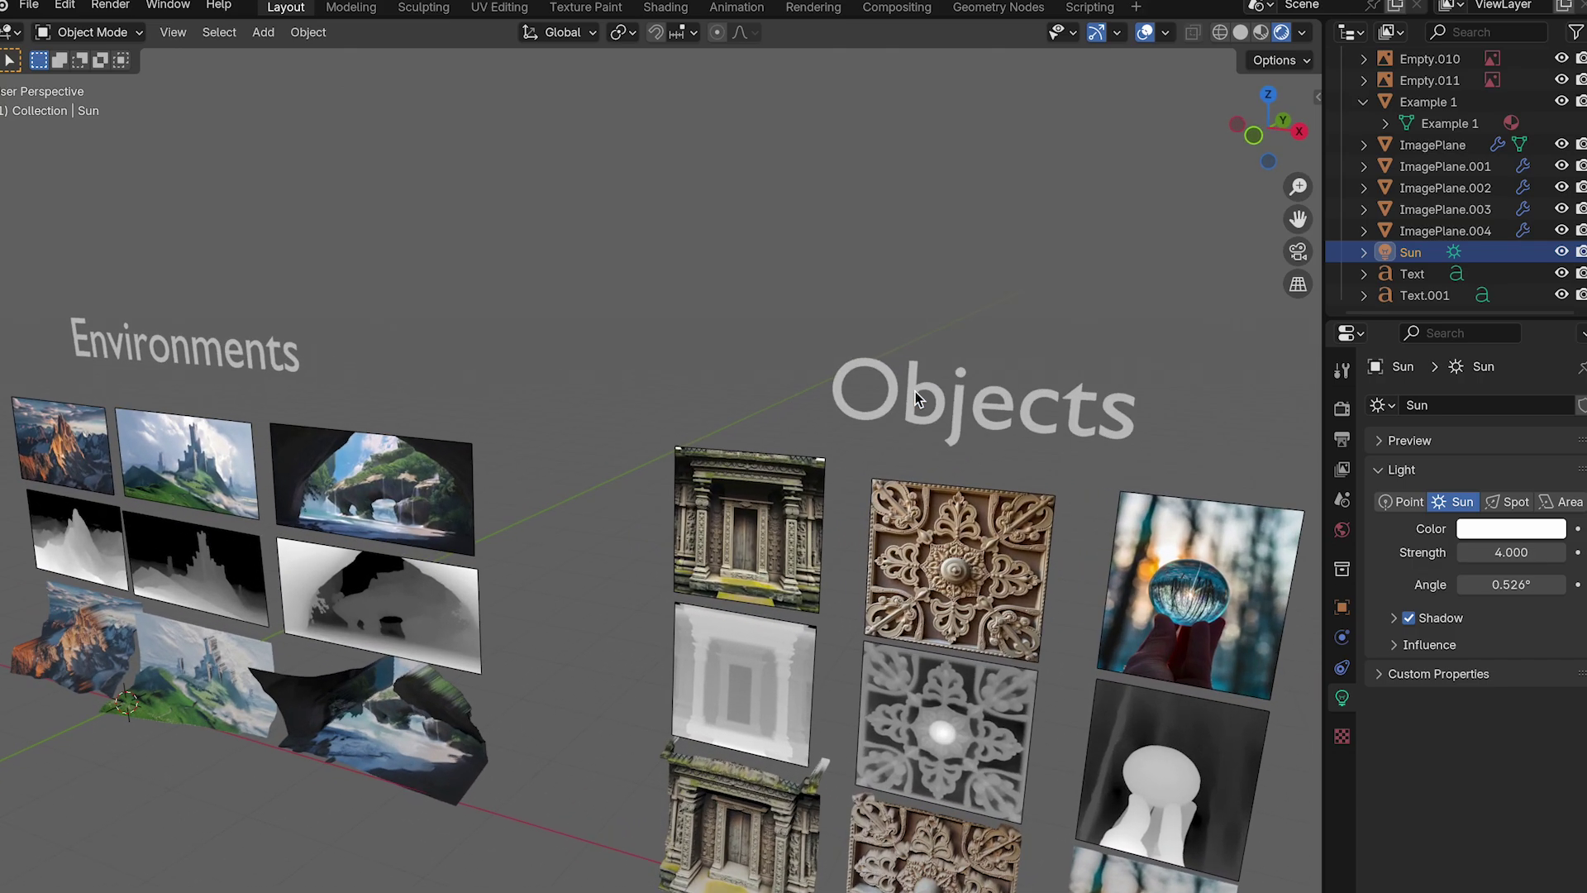
scroll(915, 390, "down", 5)
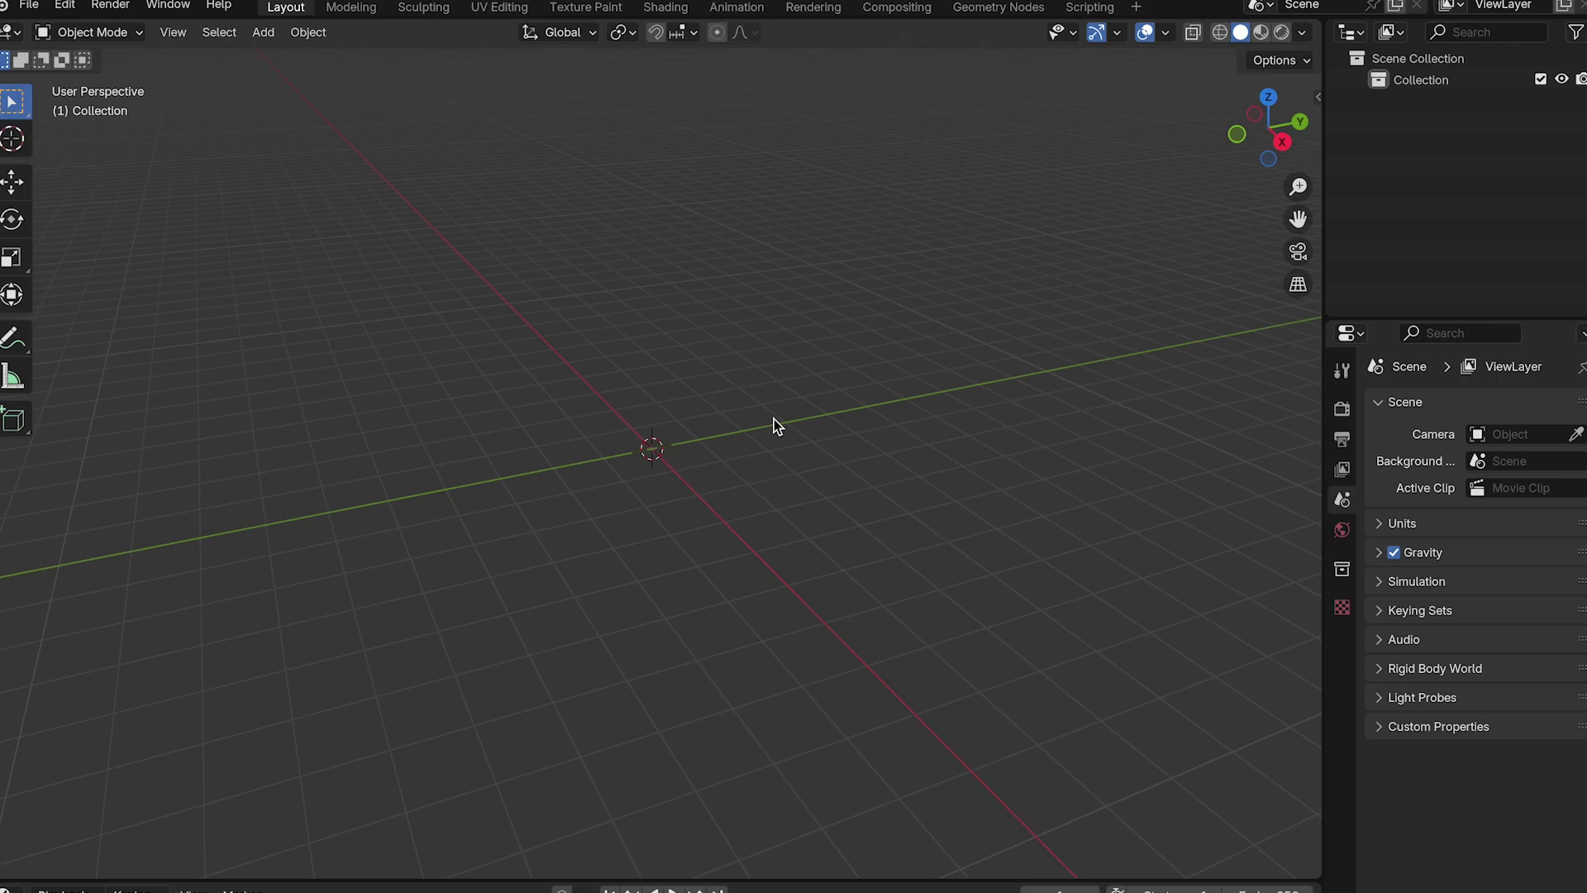
- Switch to Grok in the browser and submit the prompt "create an image of a mythical doorway"
key("ctrl+Right")
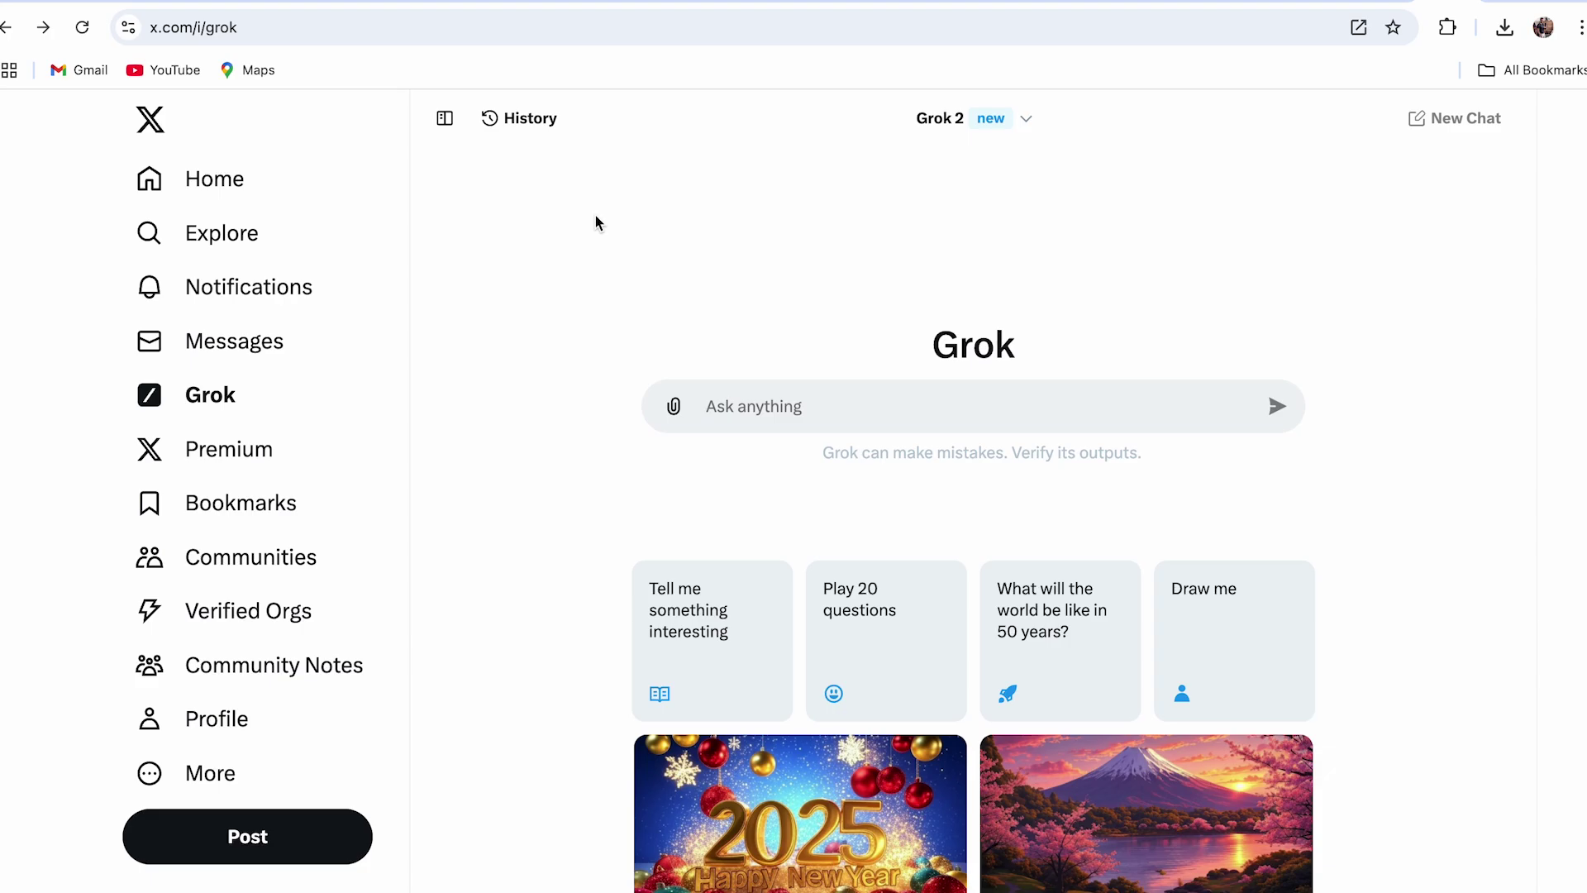
type("create a mythical doorway")
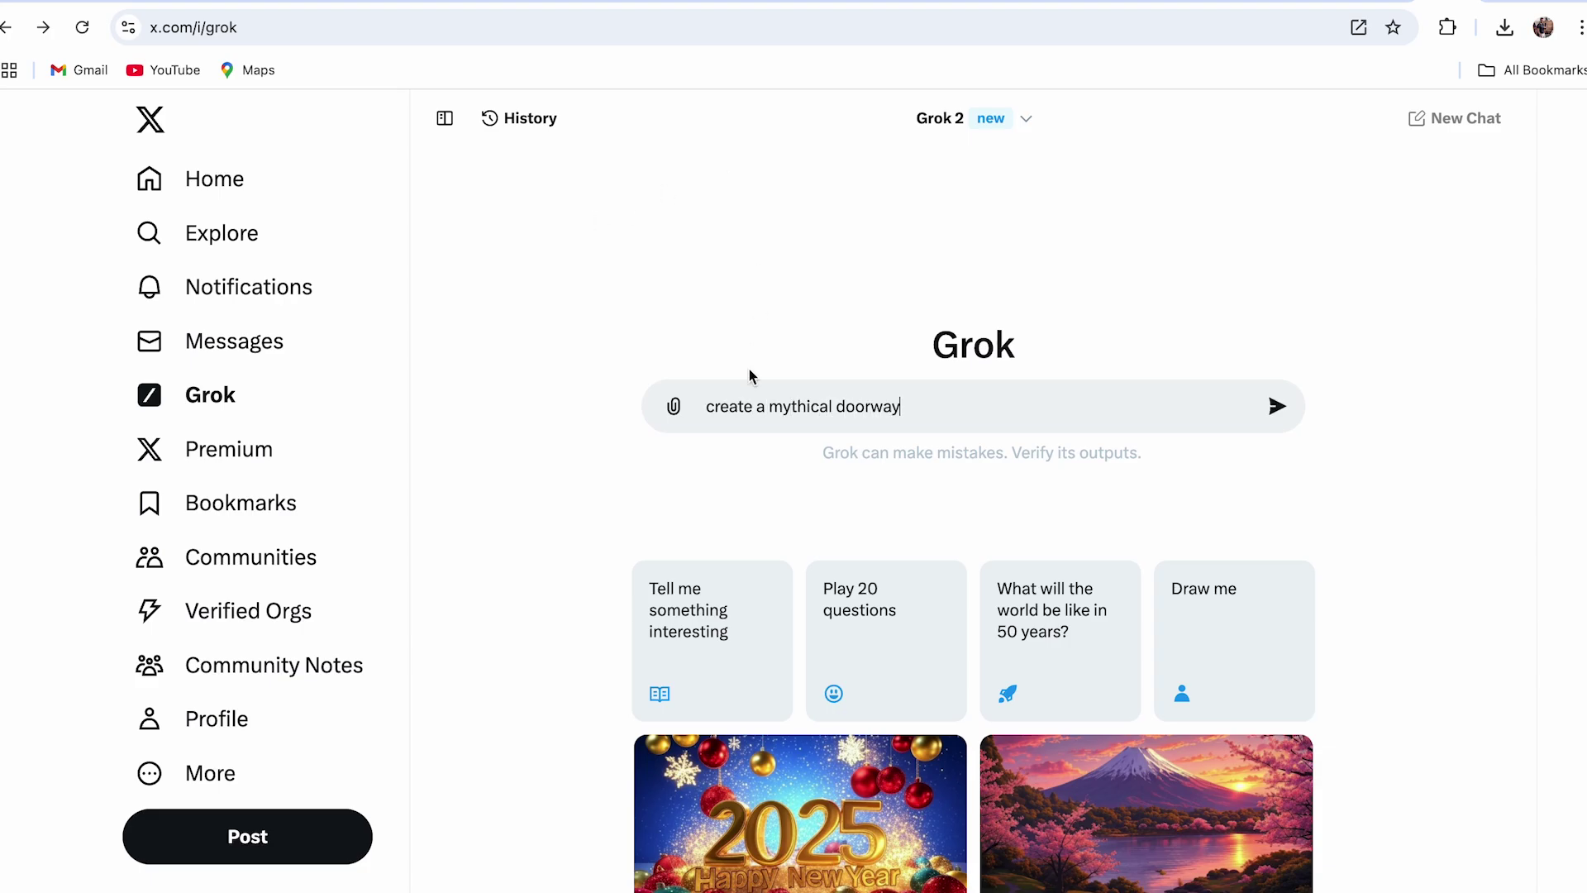
left_click(765, 403)
type("n image")
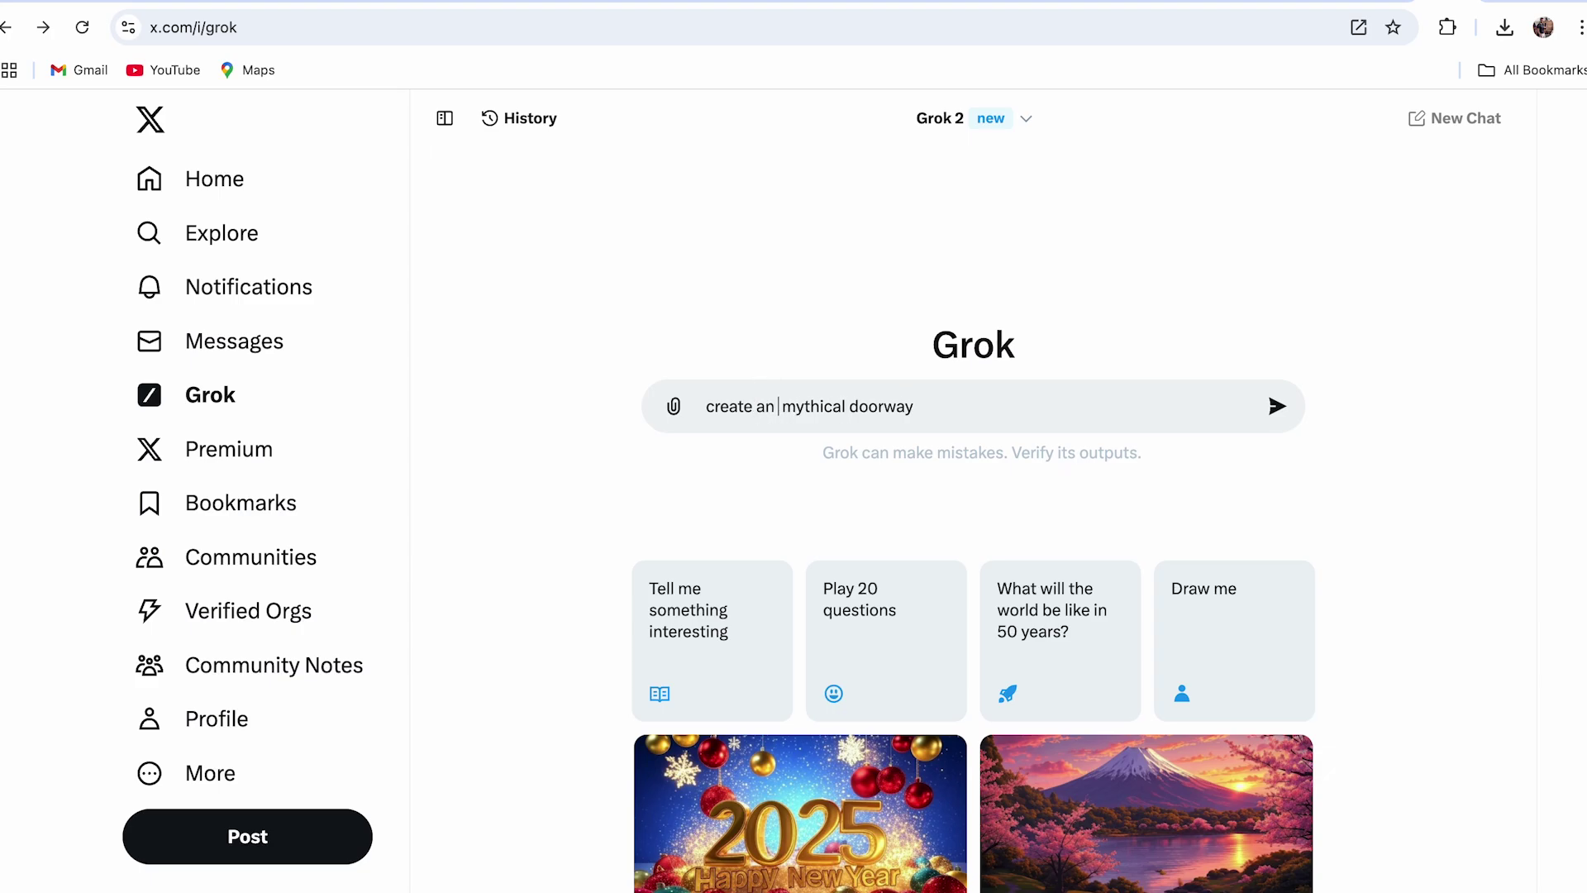
type(" of a")
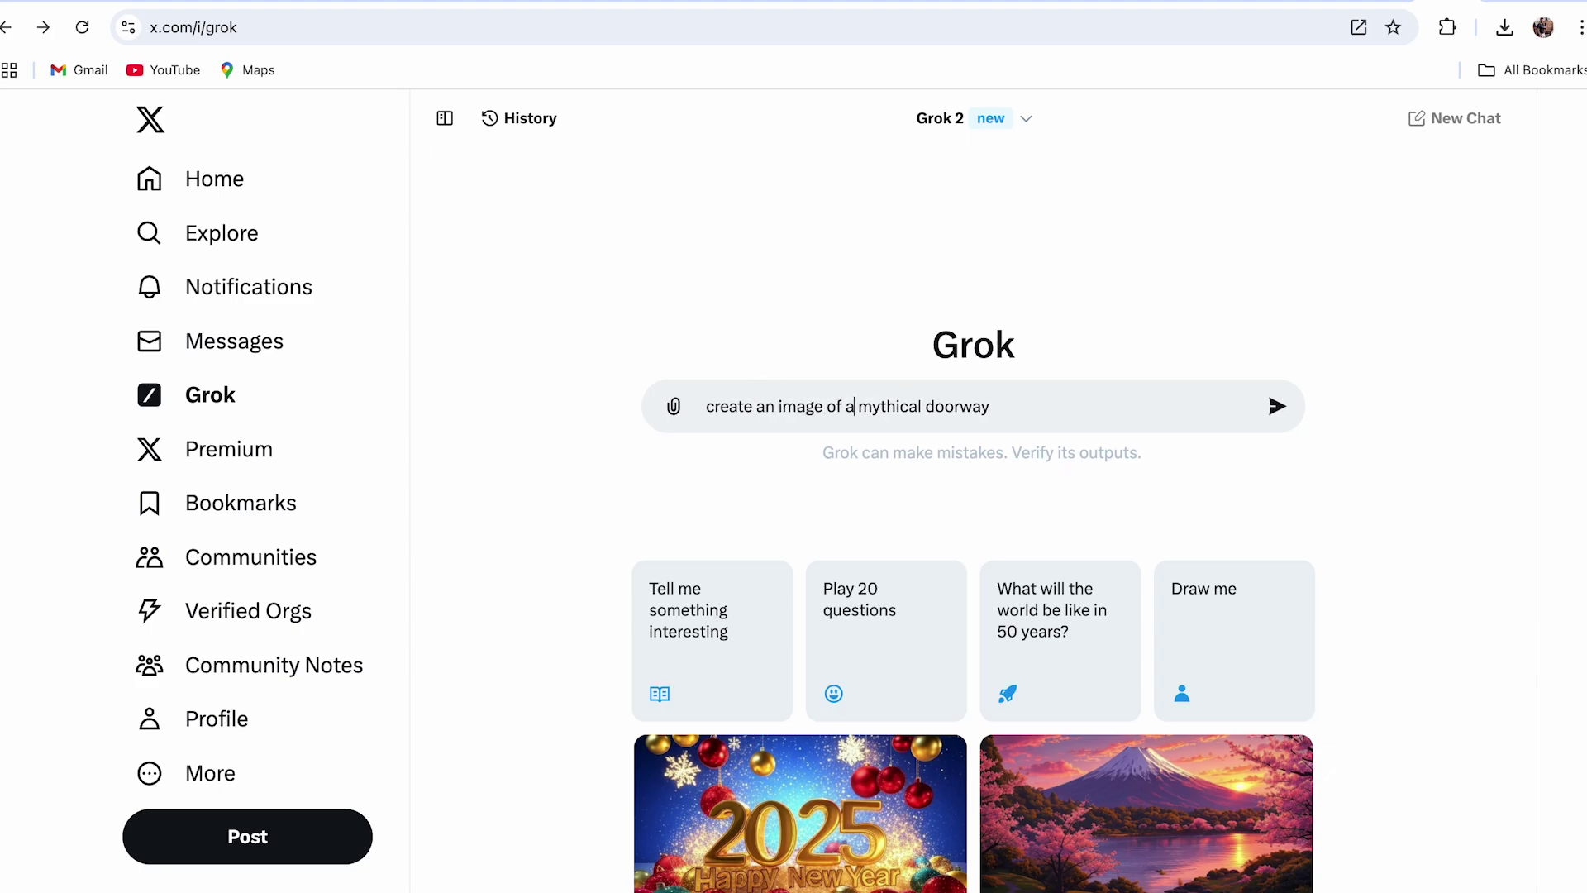
key("Return")
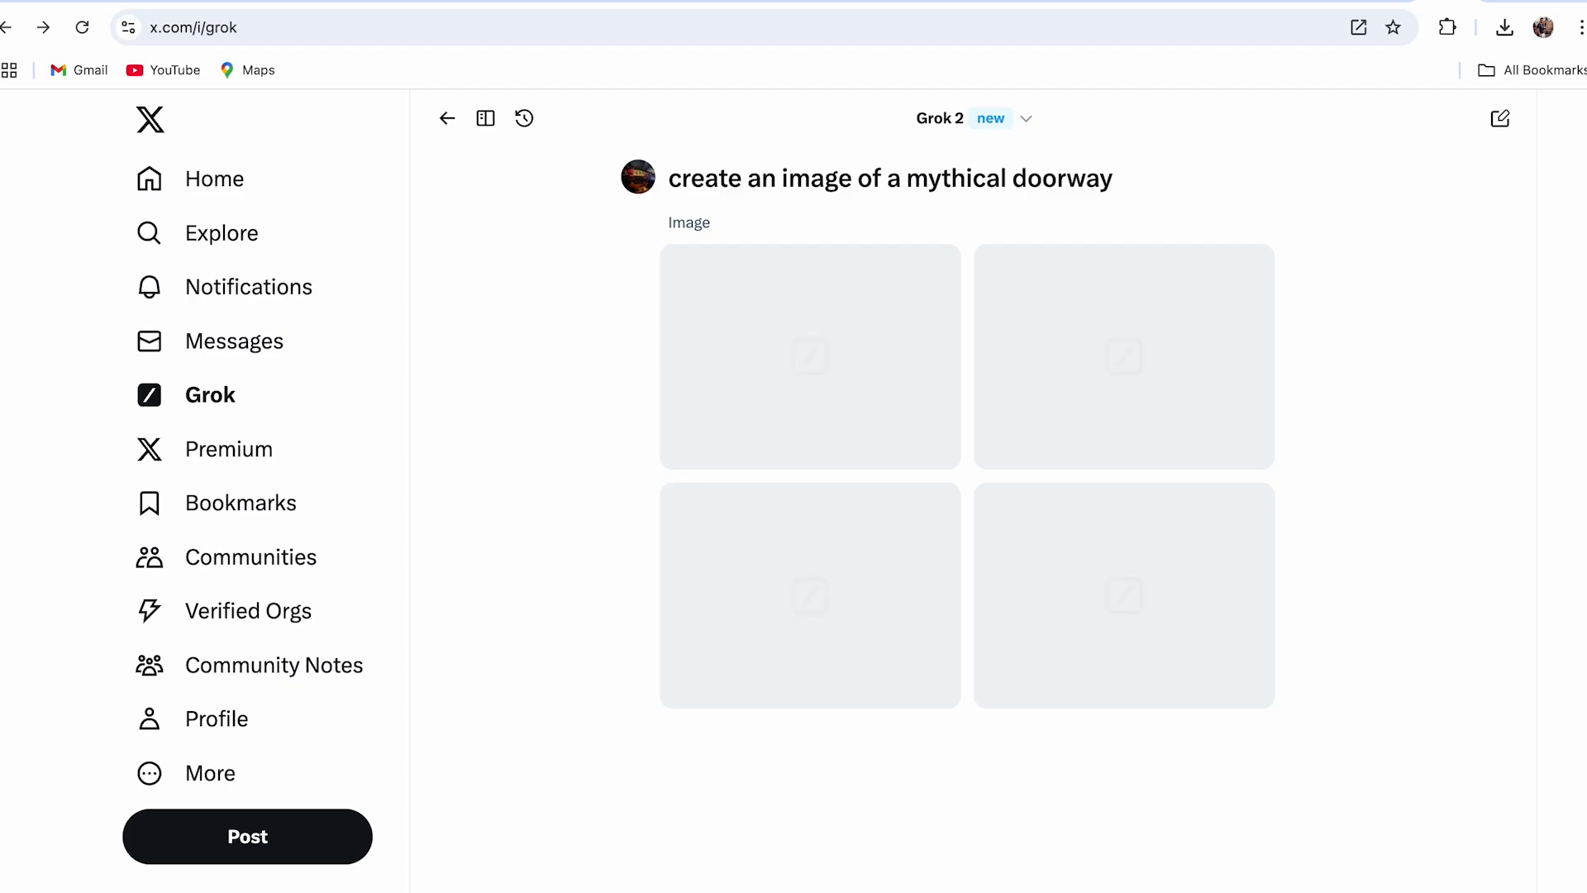
- Open the generated image of the glowing carved stone doorway at full size and save it to disk
left_click(1124, 323)
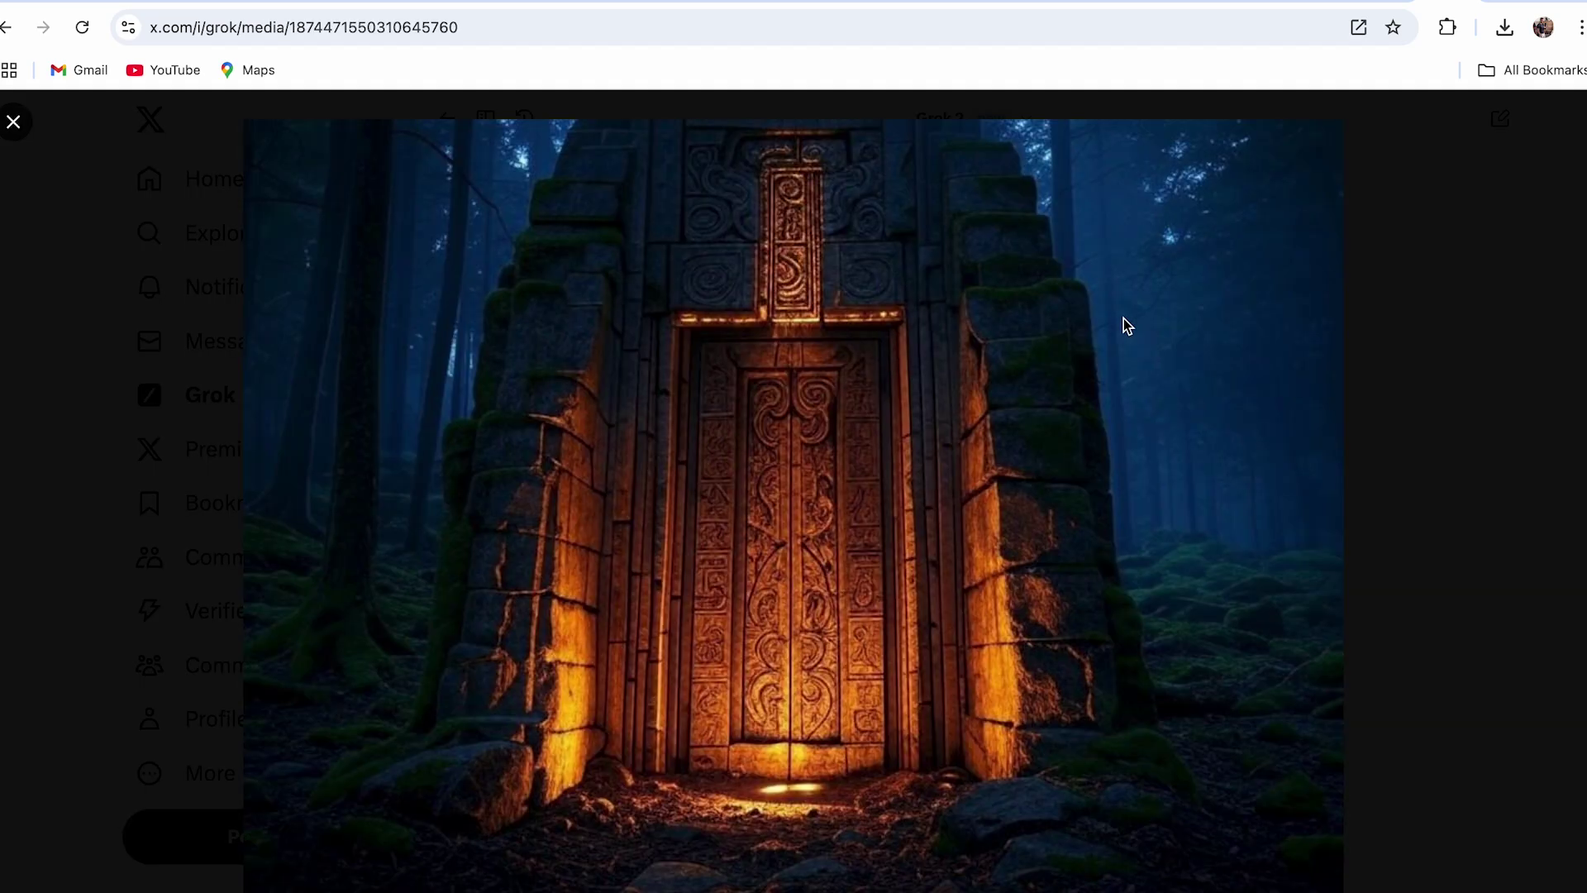
right_click(717, 487)
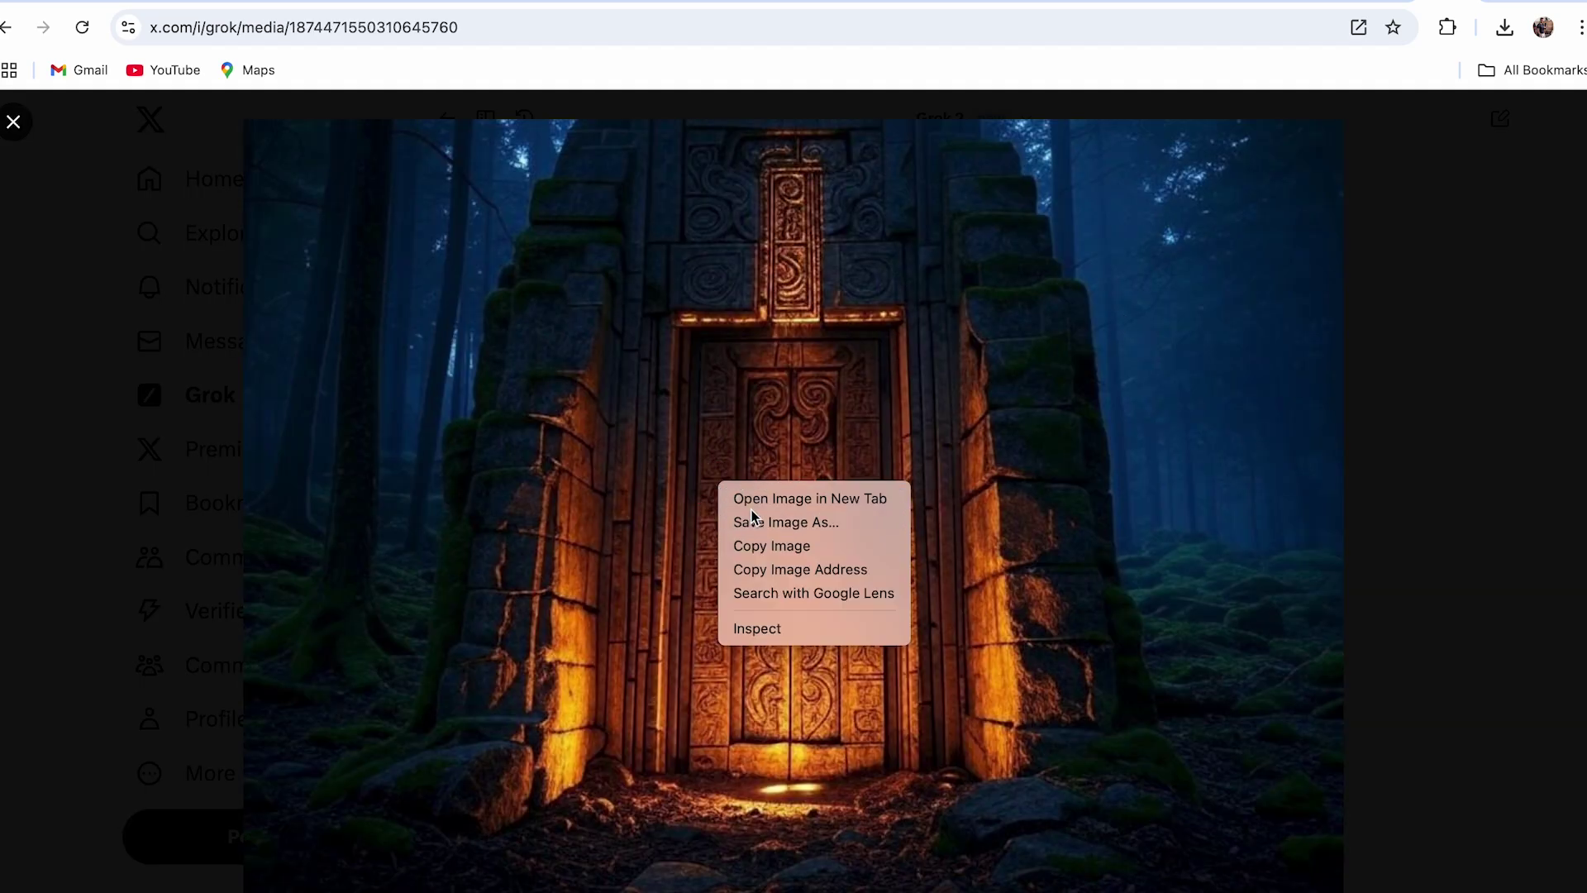
left_click(753, 517)
key("Return")
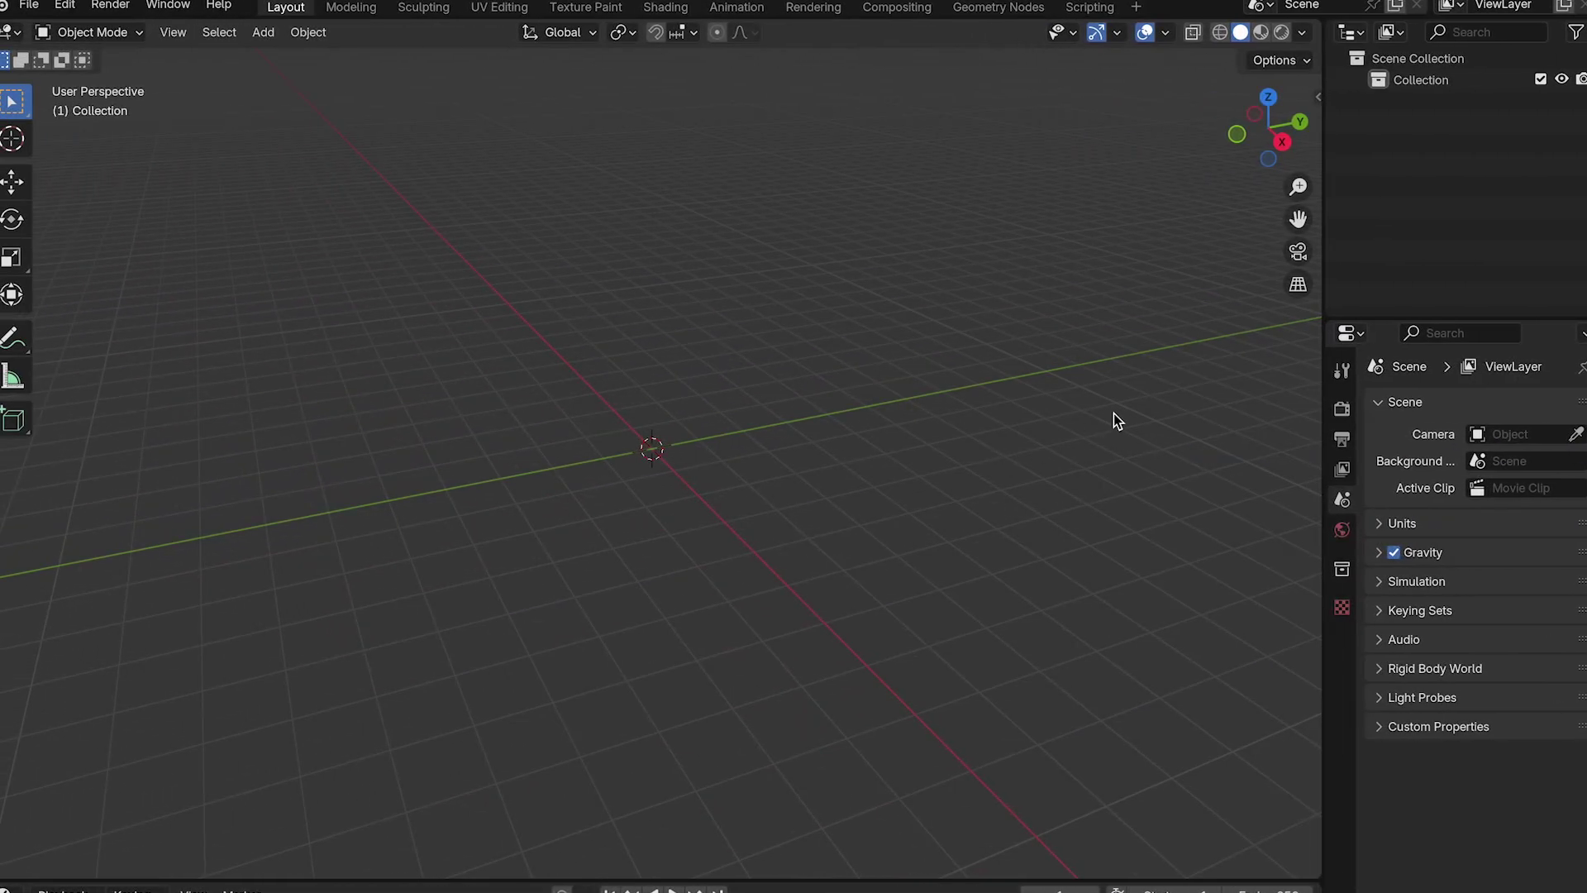
- Switch to Blender, show the DepthGenius settings and set the model size to ViT-L : Large
key("n")
left_click(1311, 289)
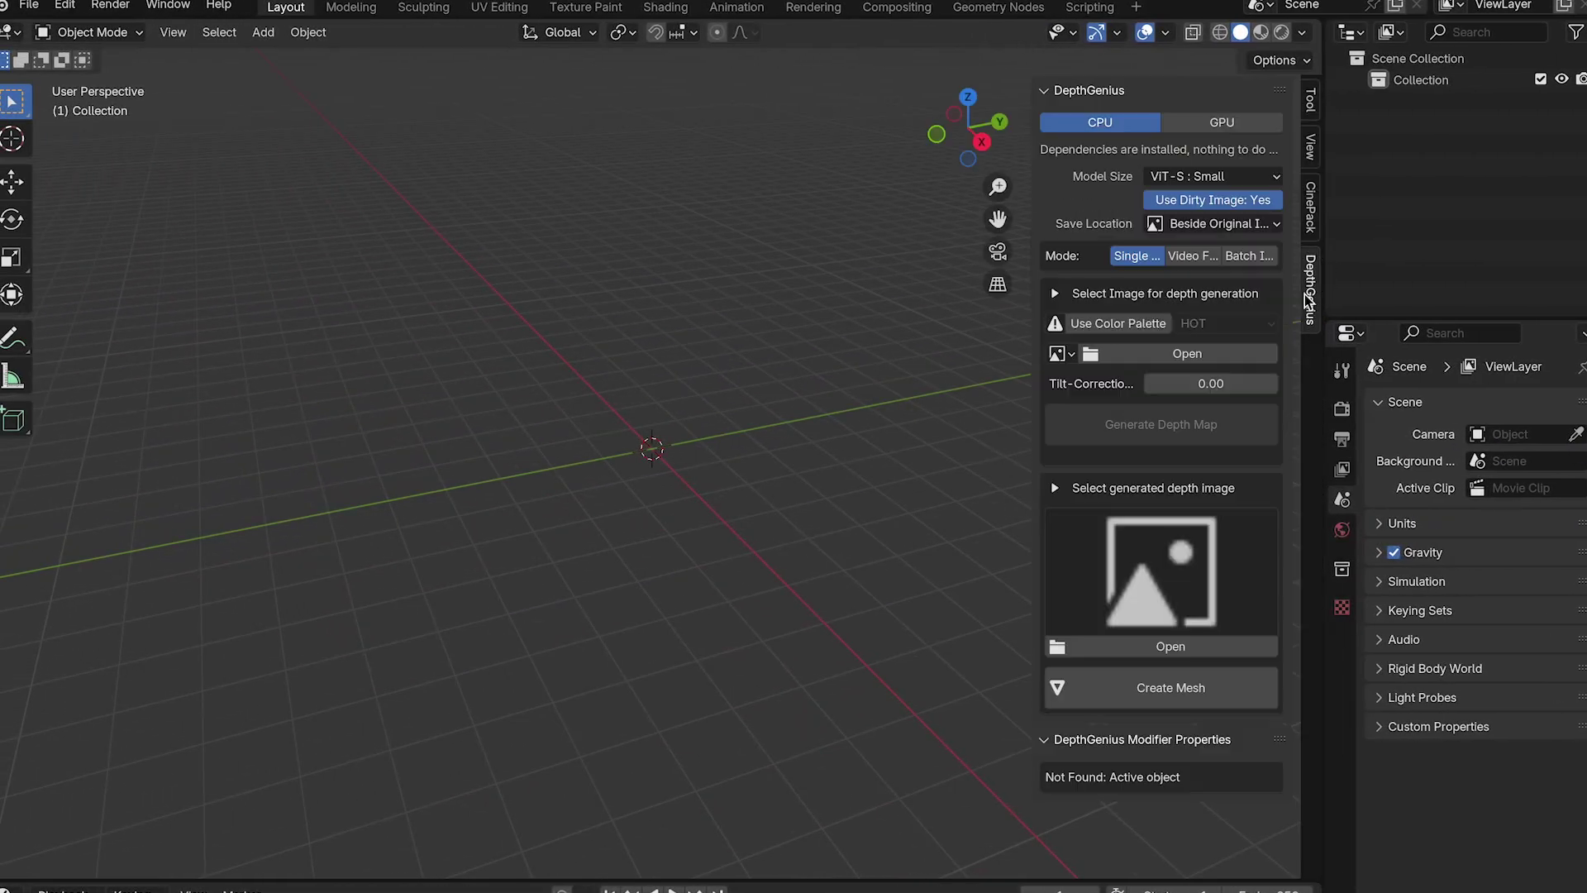
left_click(1190, 175)
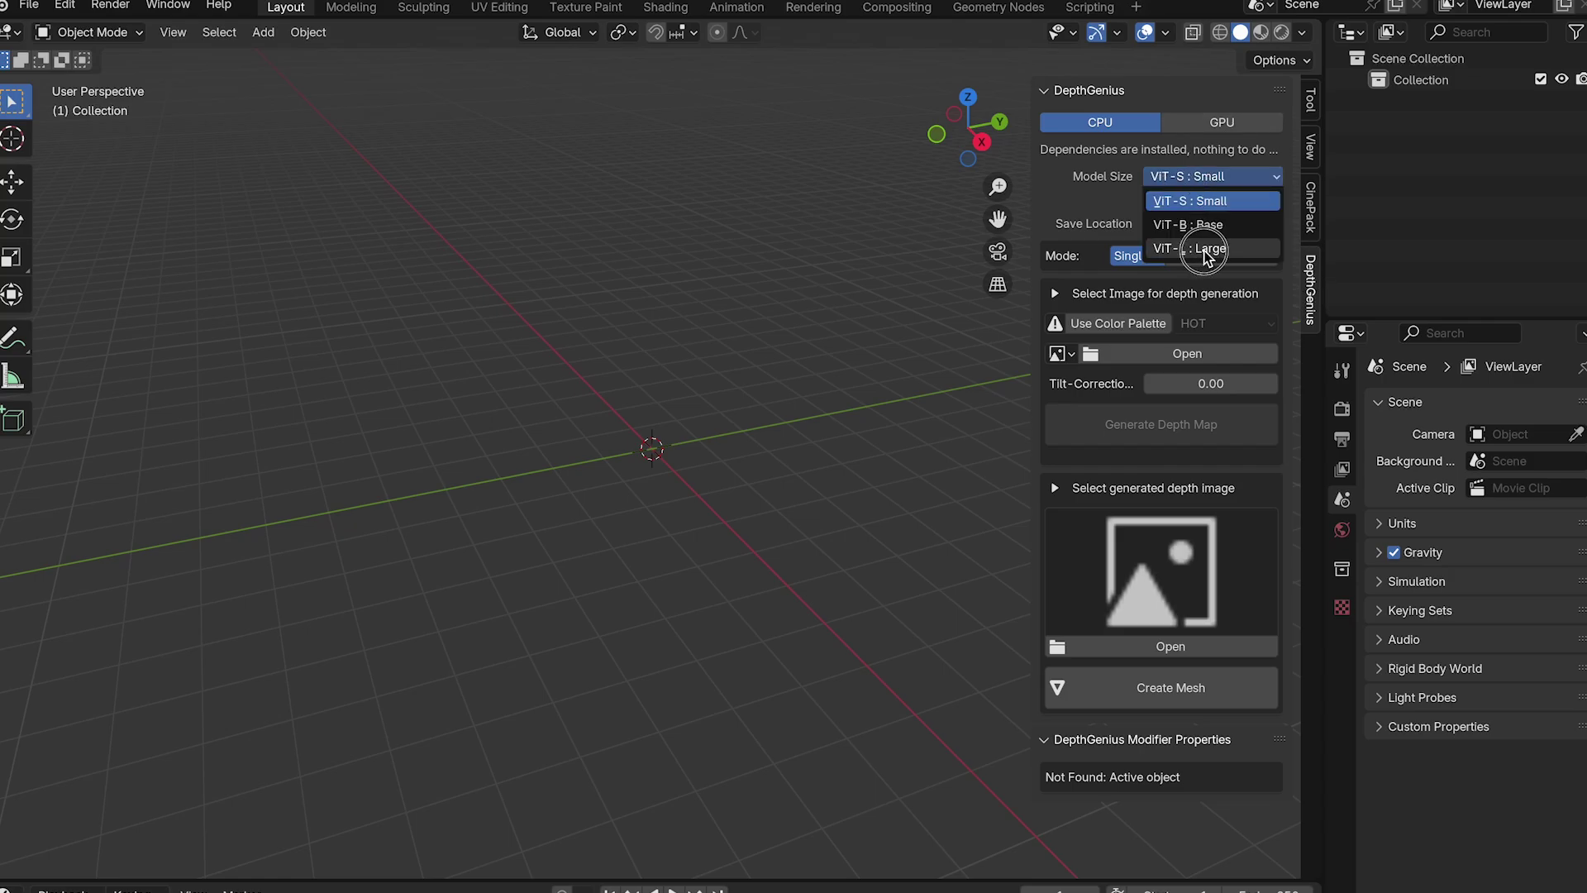
left_click(1203, 248)
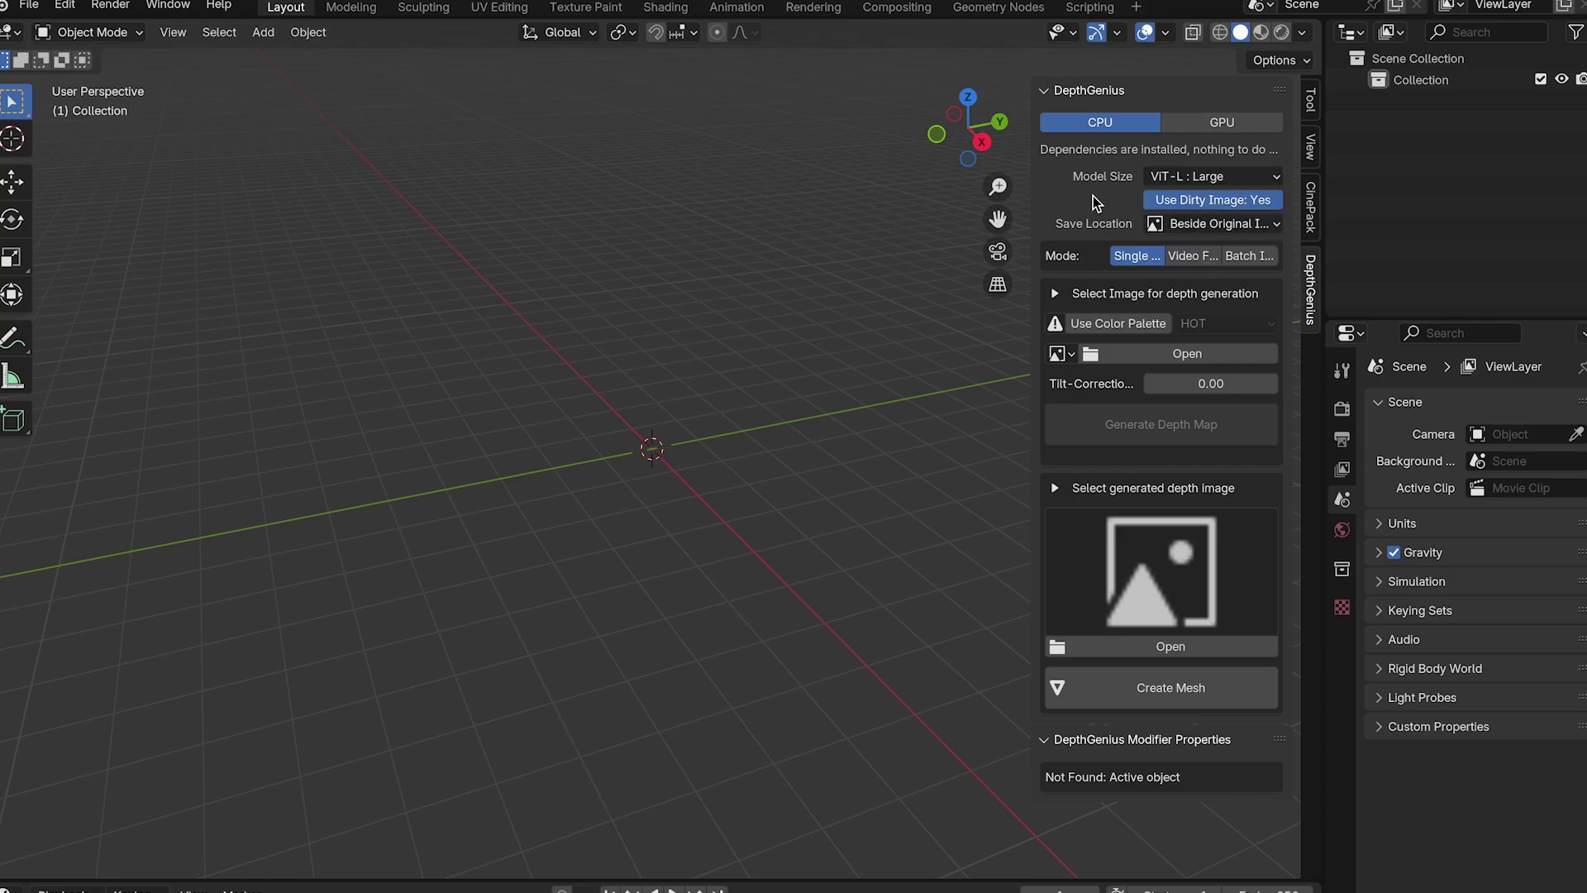
- Load the saved doorway image from the Desktop as the source for depth generation
left_click(1181, 353)
left_click(257, 303)
scroll(934, 537, "down", 5)
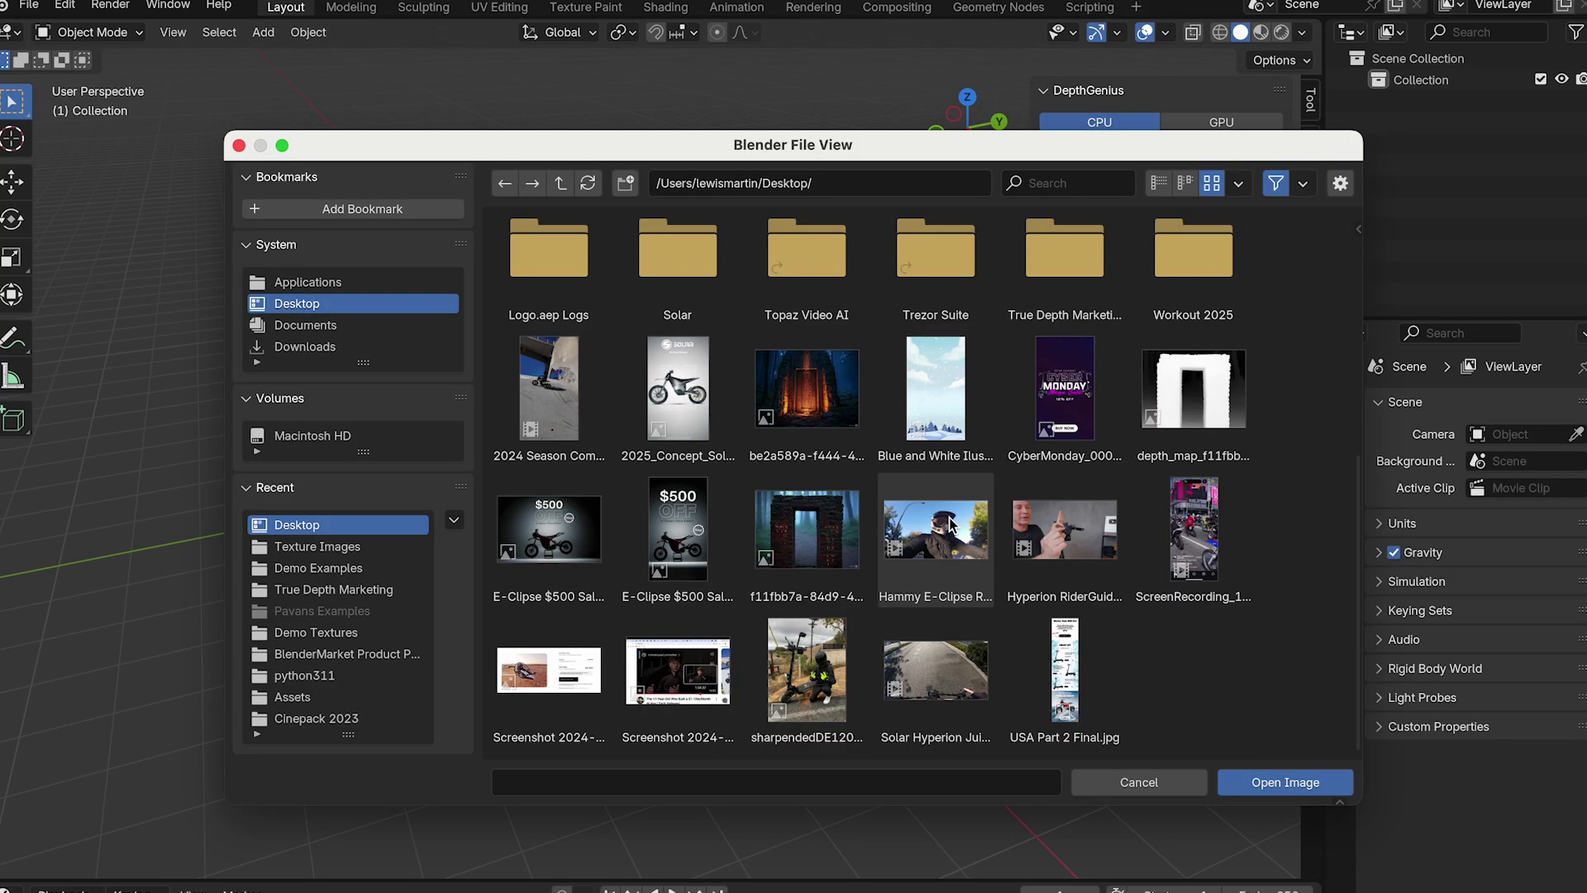
double_click(802, 400)
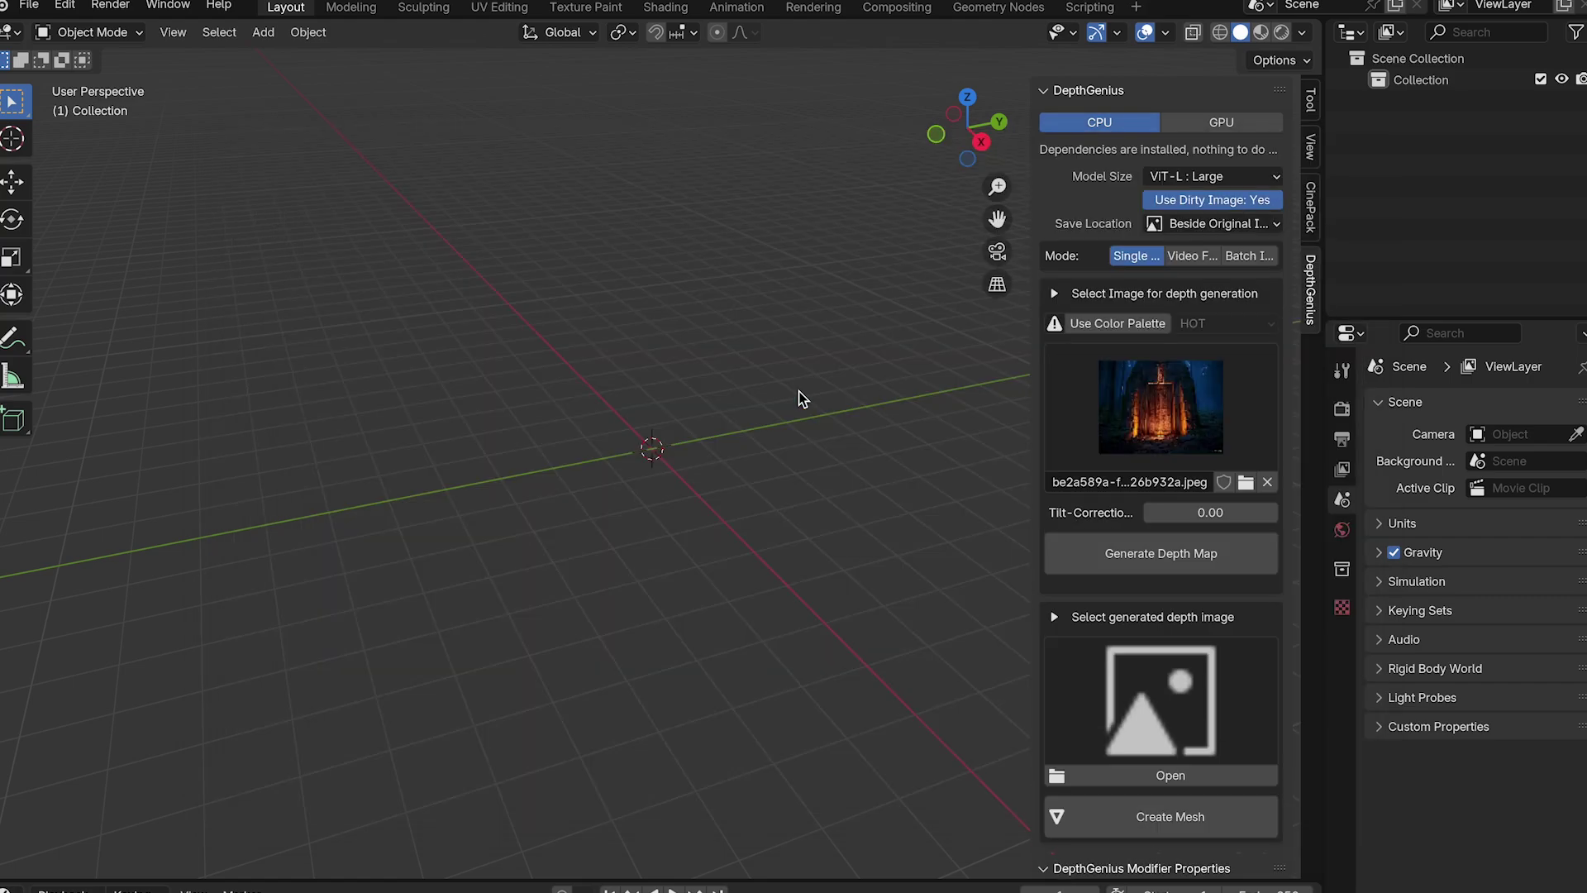
- Generate the depth map of the doorway image and create a mesh from it
left_click(1161, 562)
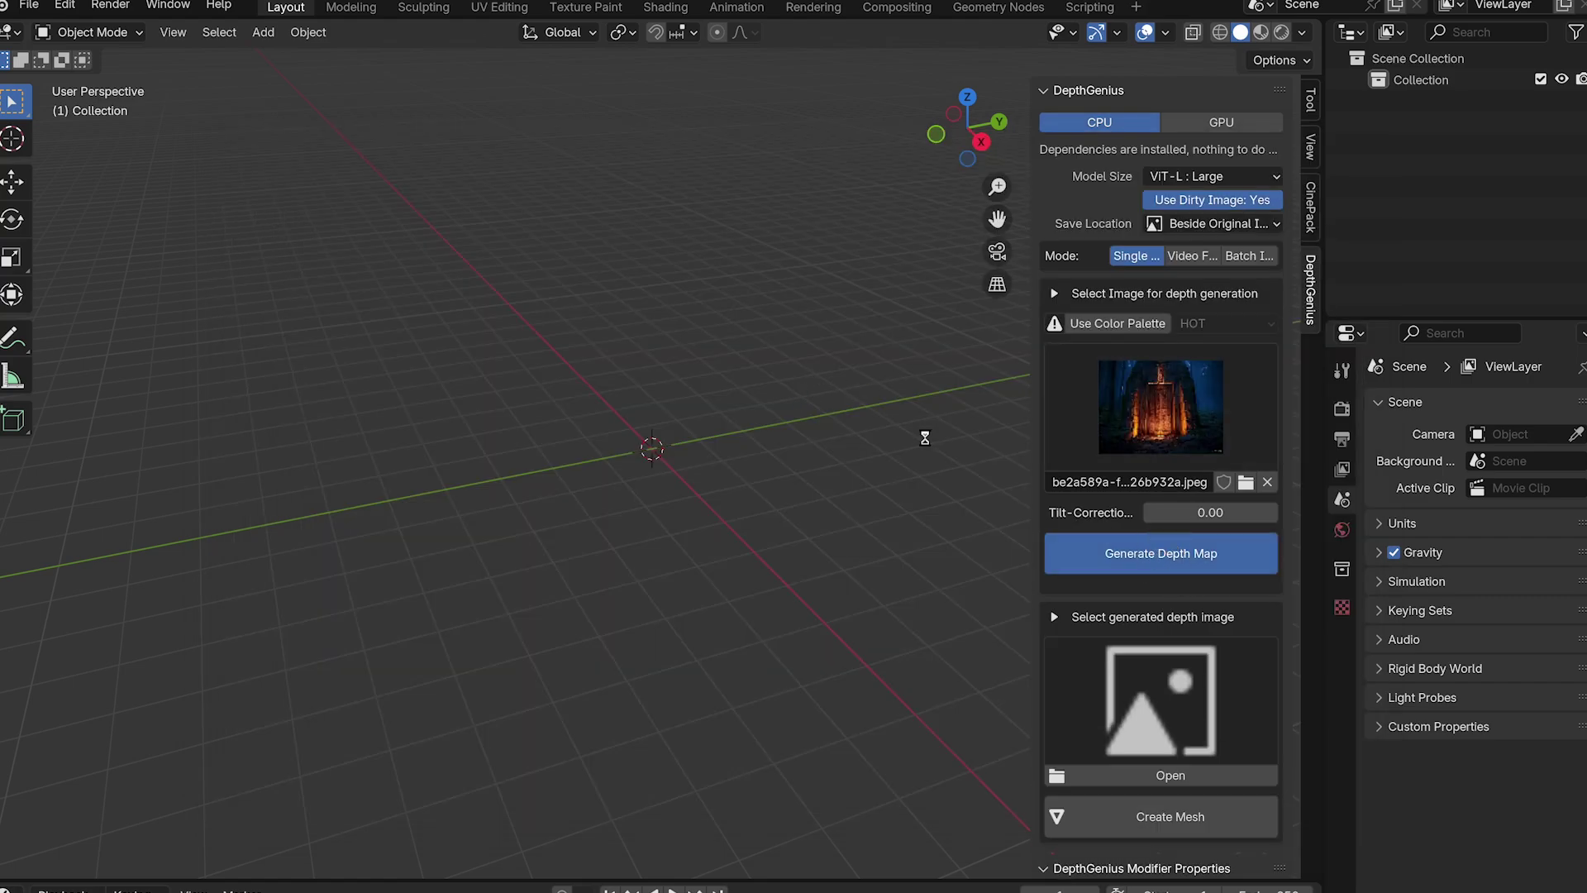
scroll(1172, 744, "down", 2)
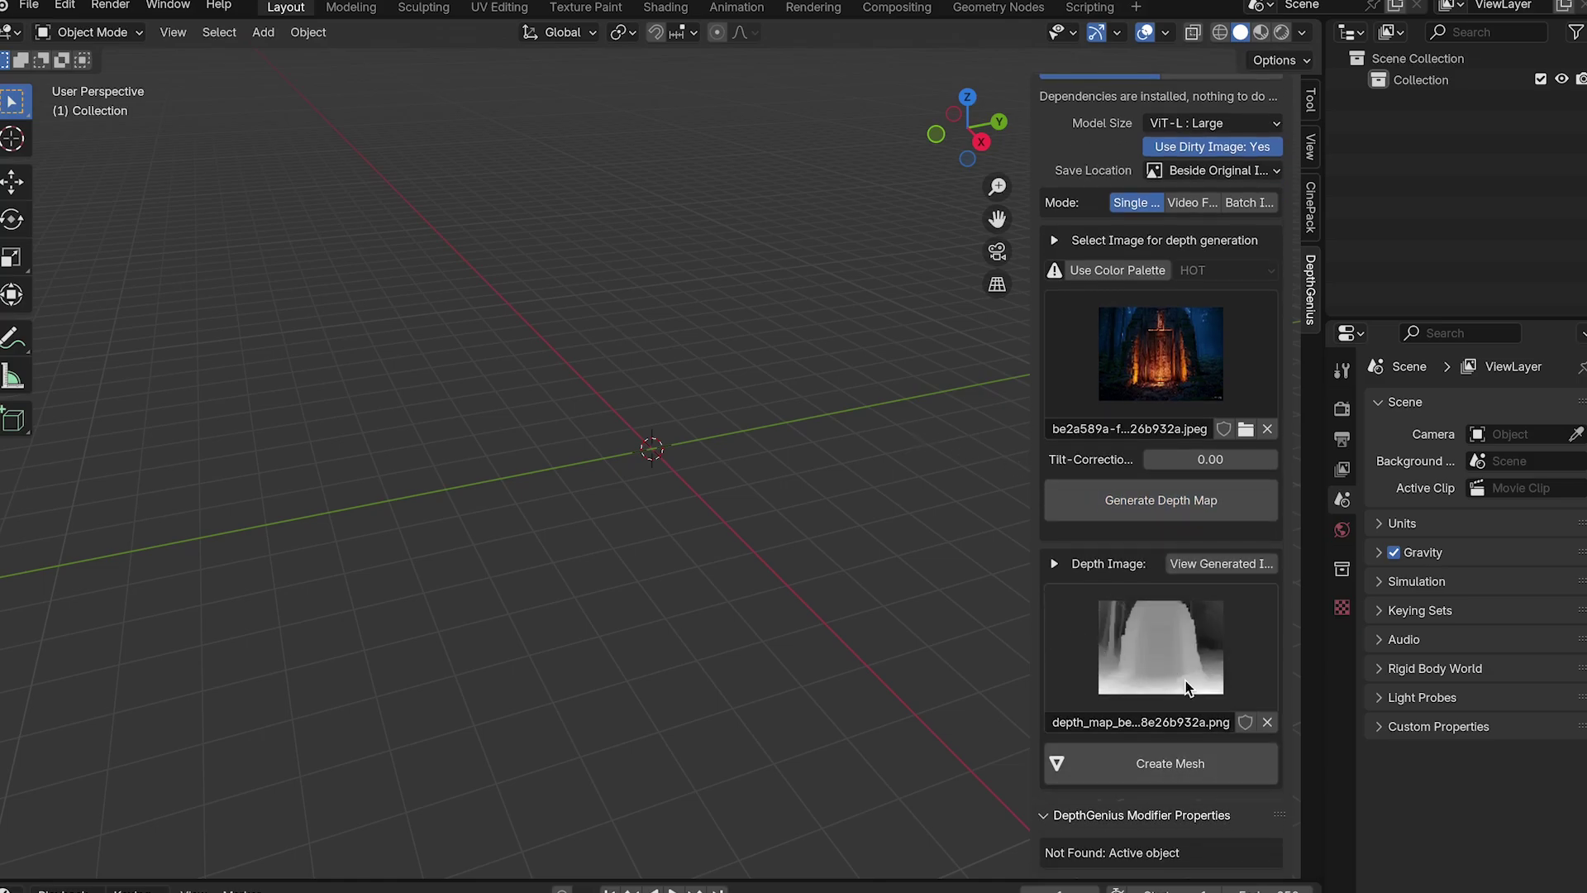
left_click(1161, 764)
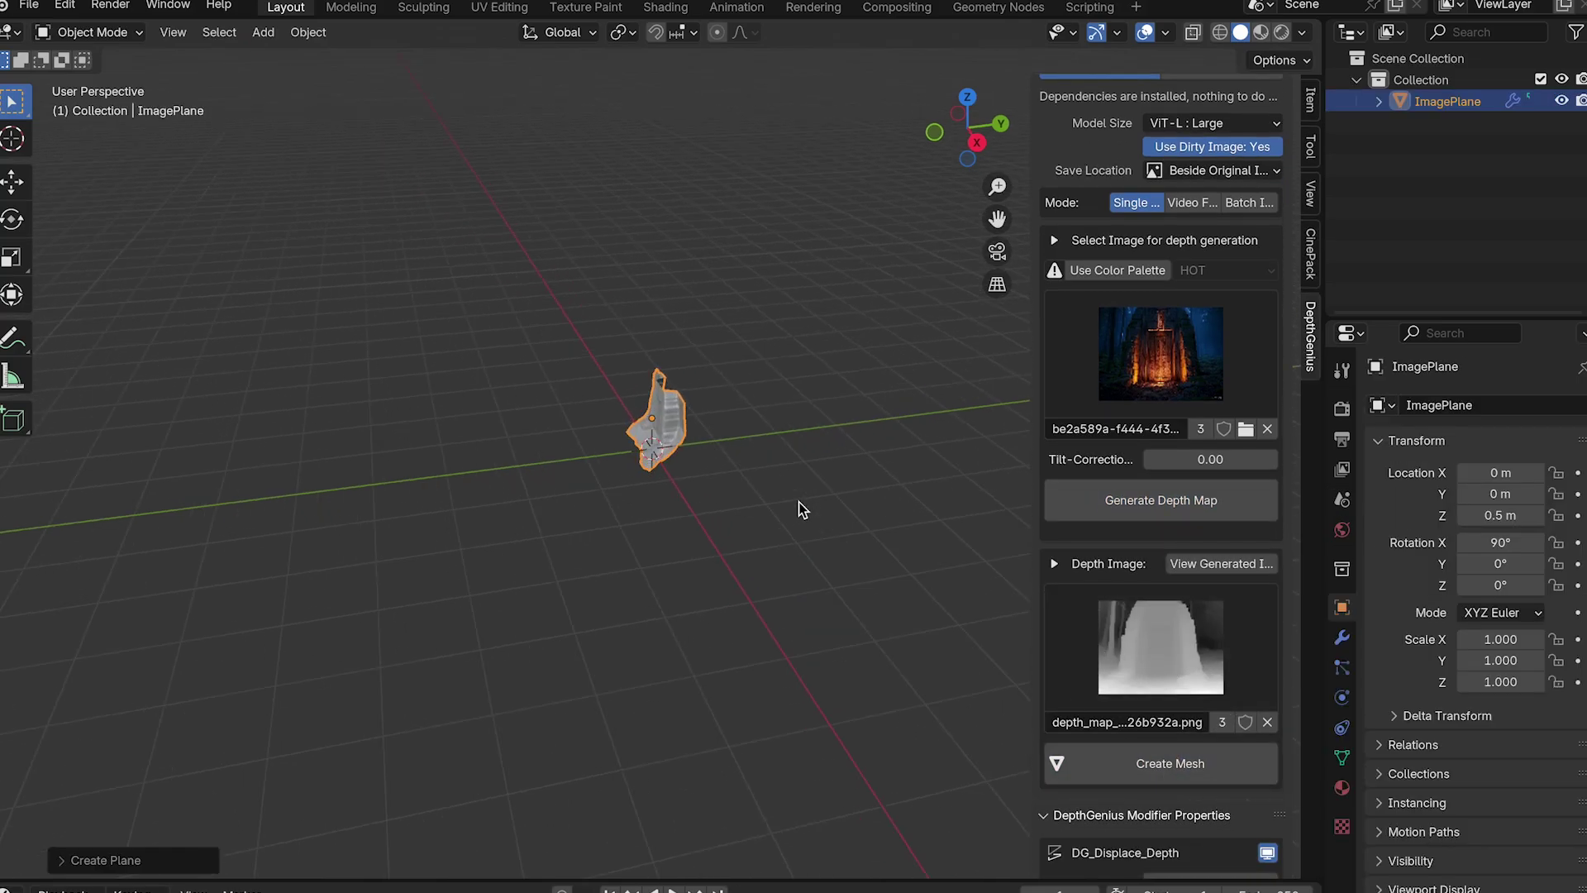
- Scale up the doorway mesh and raise it along the Z axis above the grid floor
middle_click_drag(798, 503, 800, 501)
key("s")
left_click(1148, 306)
middle_click_drag(878, 347, 901, 344)
key("g")
key("z")
left_click(895, 278)
scroll(895, 278, "up", 3)
mouse_move(895, 276)
middle_mouse_down("shift")
mouse_move(873, 326)
mouse_move(901, 418)
mouse_move(850, 454)
middle_mouse_up("shift")
- Raise the doorway mesh's Simple subdivision modifier to 6 viewport levels and check the carved detail
left_click(1341, 637)
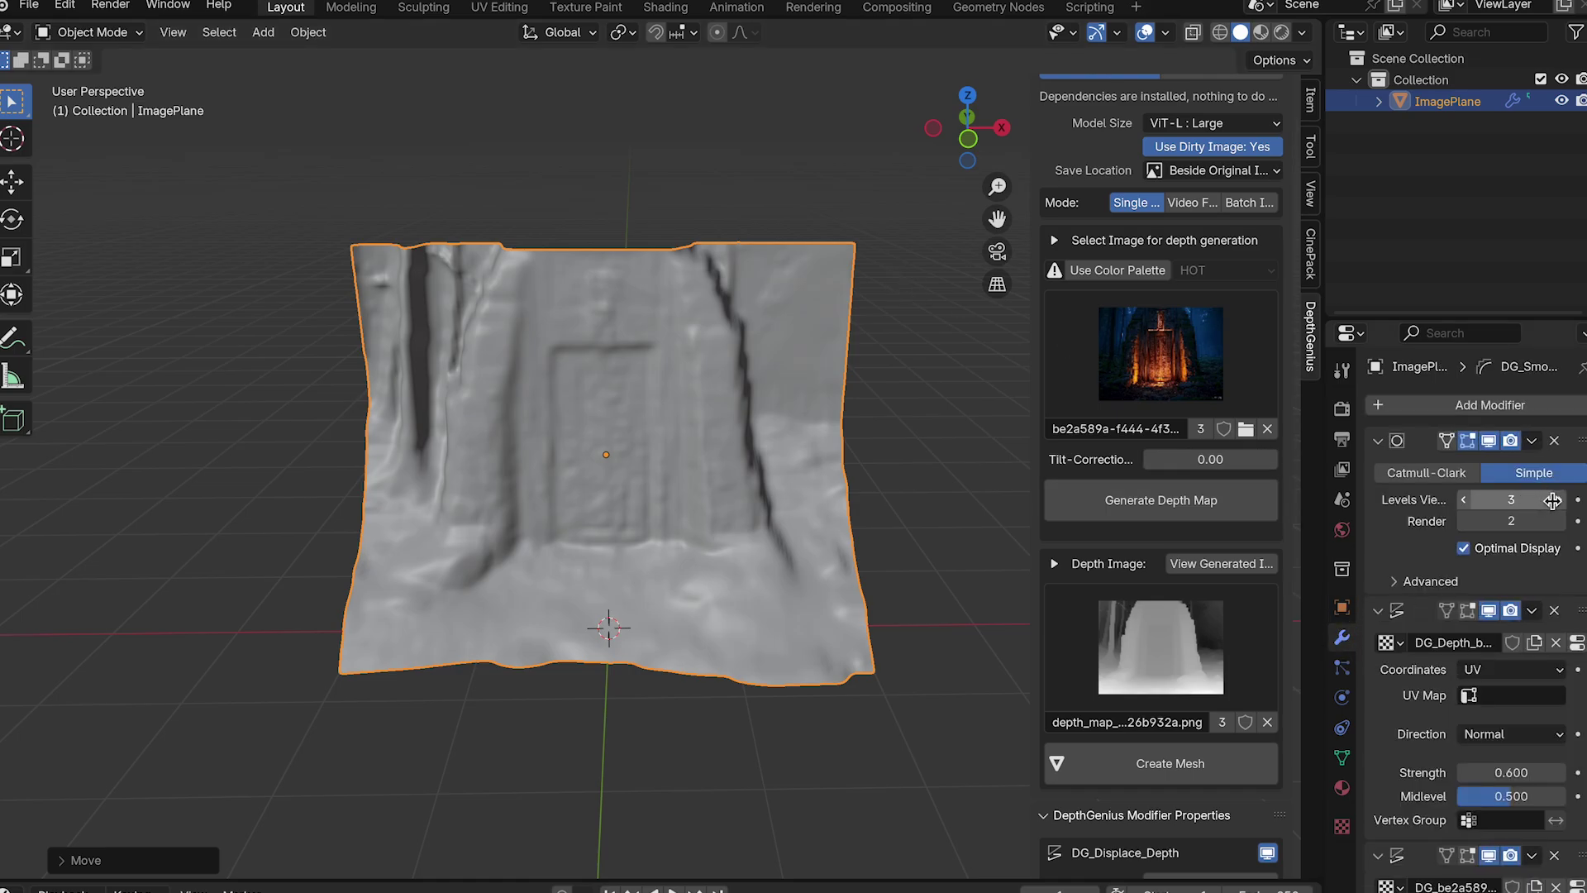
left_click(1559, 500)
left_click(1559, 500)
left_click(1559, 500)
mouse_move(840, 421)
middle_mouse_down()
mouse_move(919, 418)
mouse_move(916, 405)
middle_mouse_up()
scroll(840, 422, "up", 3)
scroll(840, 428, "left", 6)
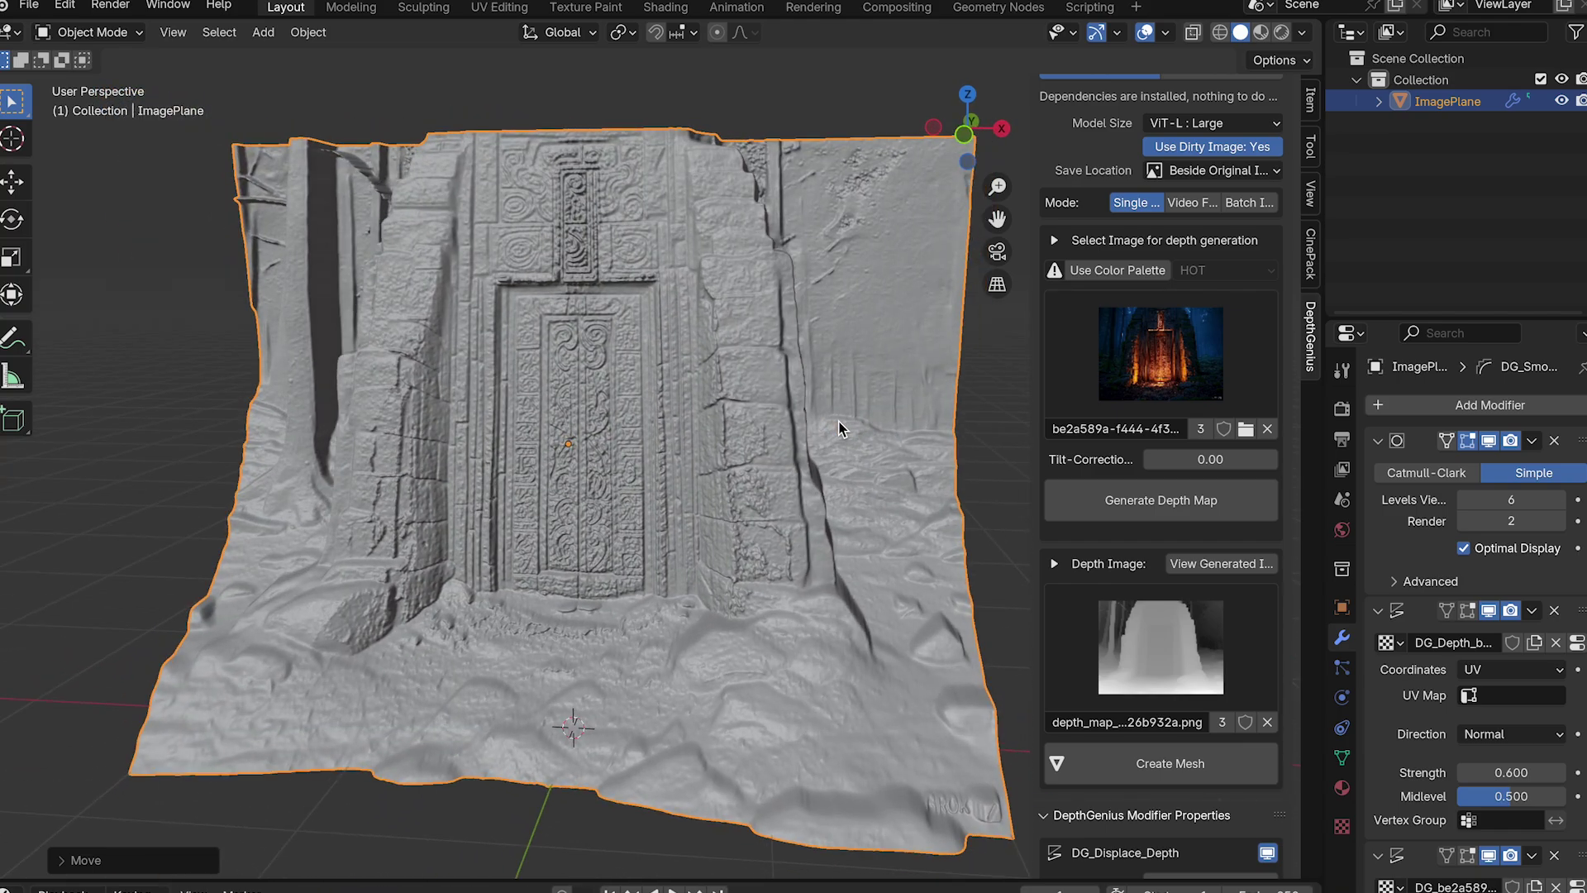
scroll(840, 429, "down", 2)
middle_click_drag(840, 429, 875, 453)
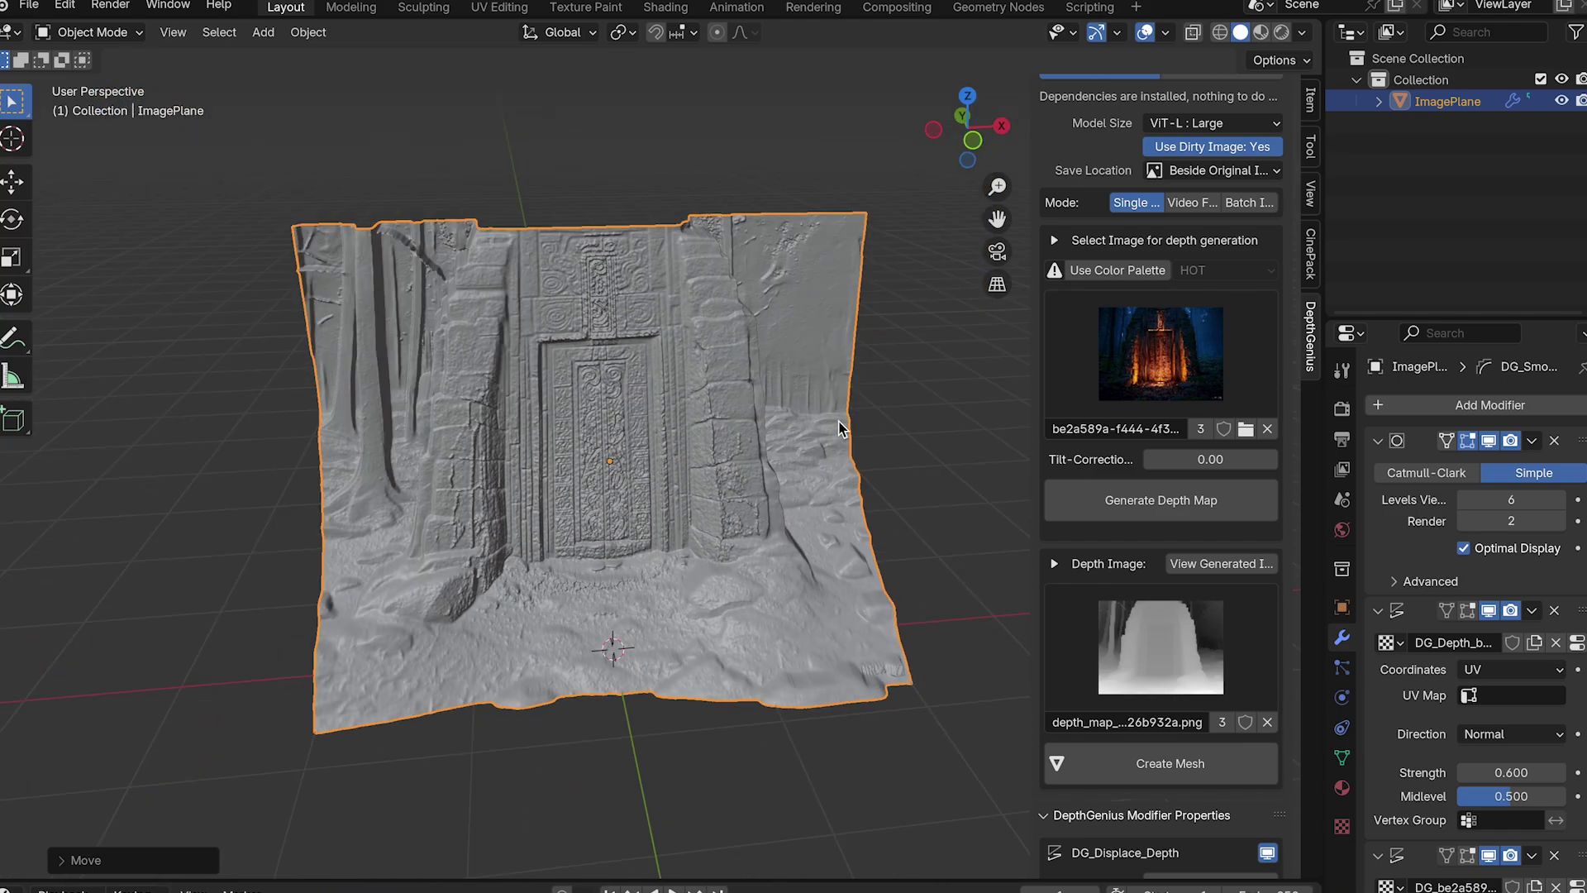
- Add an area light and raise it along the Z axis above the doorway mesh
key("shift+a")
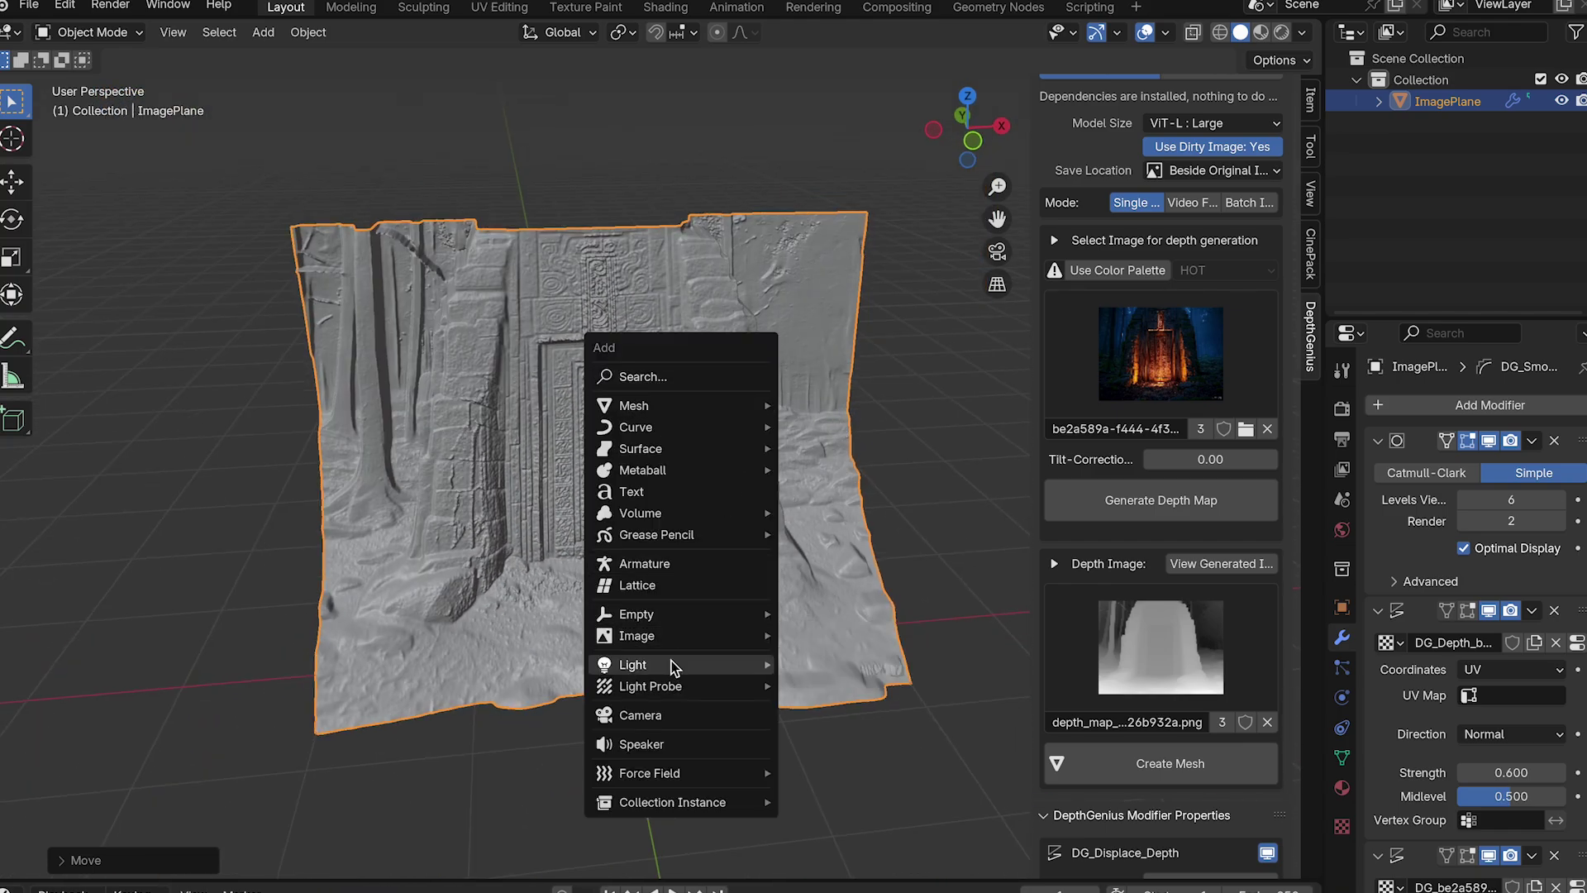
mouse_move(671, 663)
left_click(825, 735)
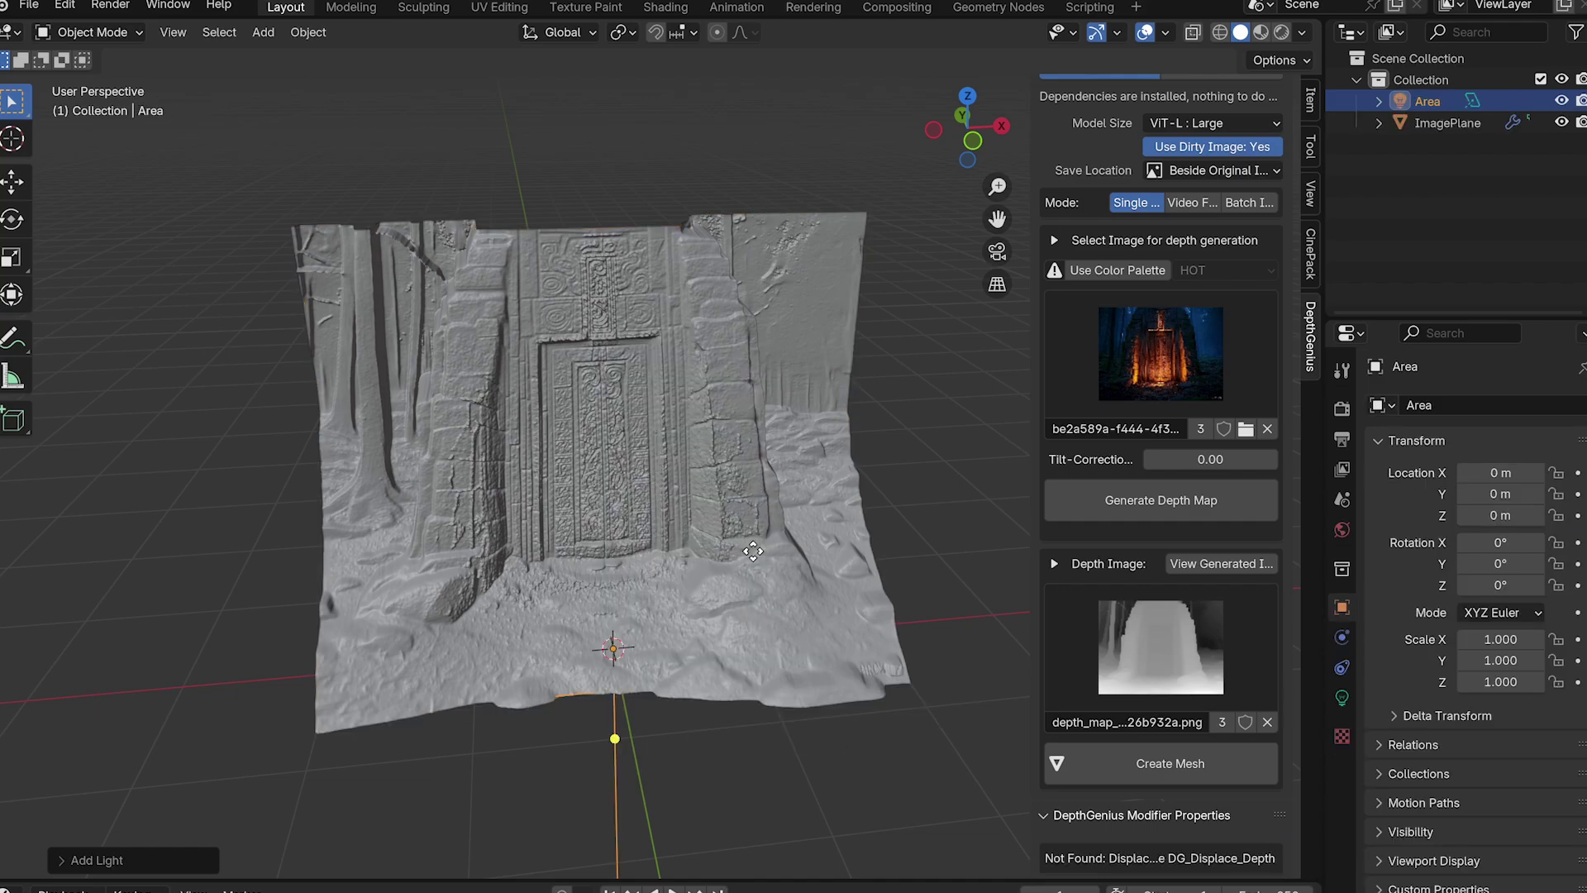
key("g")
key("z")
left_click(727, 32)
- Enlarge the area light and set its power to 120 W with the viewport in rendered shading
key("s")
left_click(941, 136)
left_click(1341, 697)
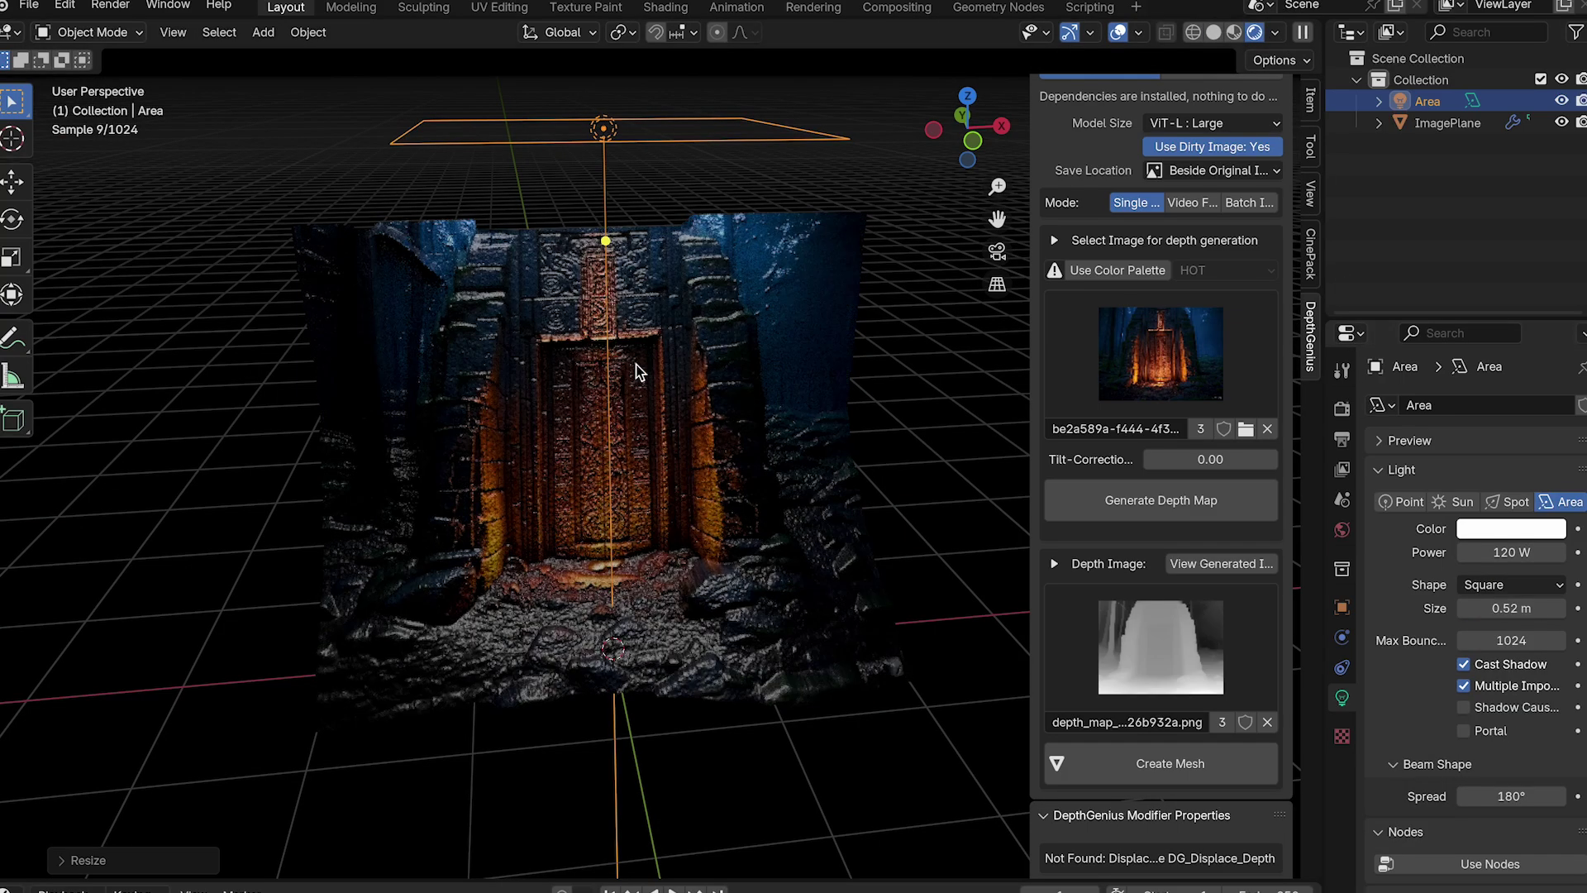
- Hide the sidebar and viewport overlays and inspect the lit doorway from several angles
key("n")
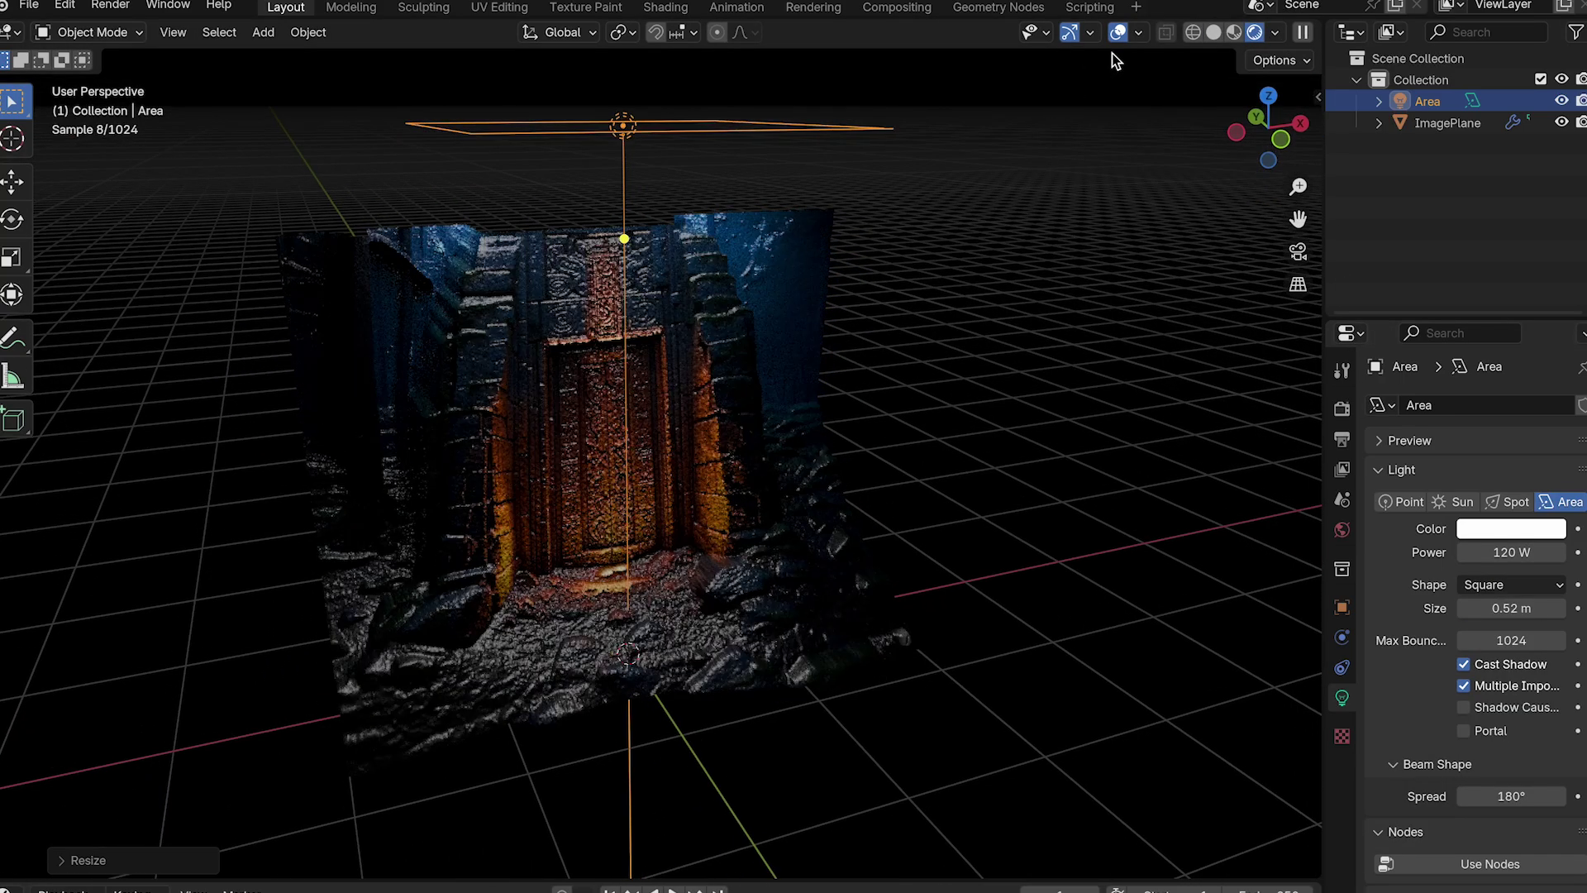
left_click(1117, 31)
scroll(998, 329, "up", 2)
scroll(999, 329, "left", 5)
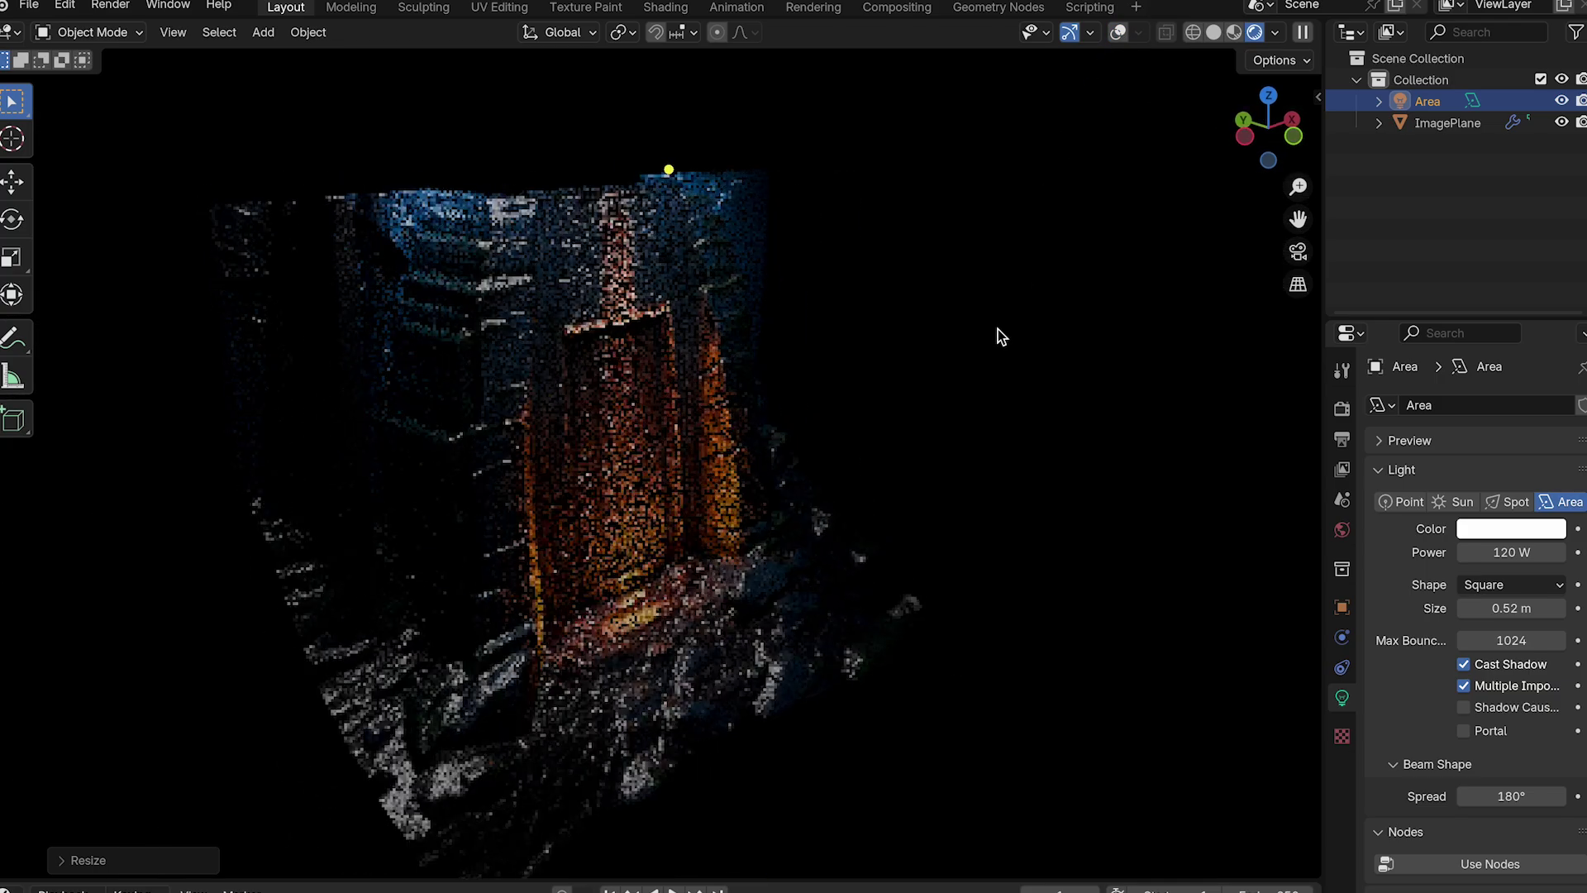
scroll(998, 329, "right", 5)
scroll(999, 329, "right", 5)
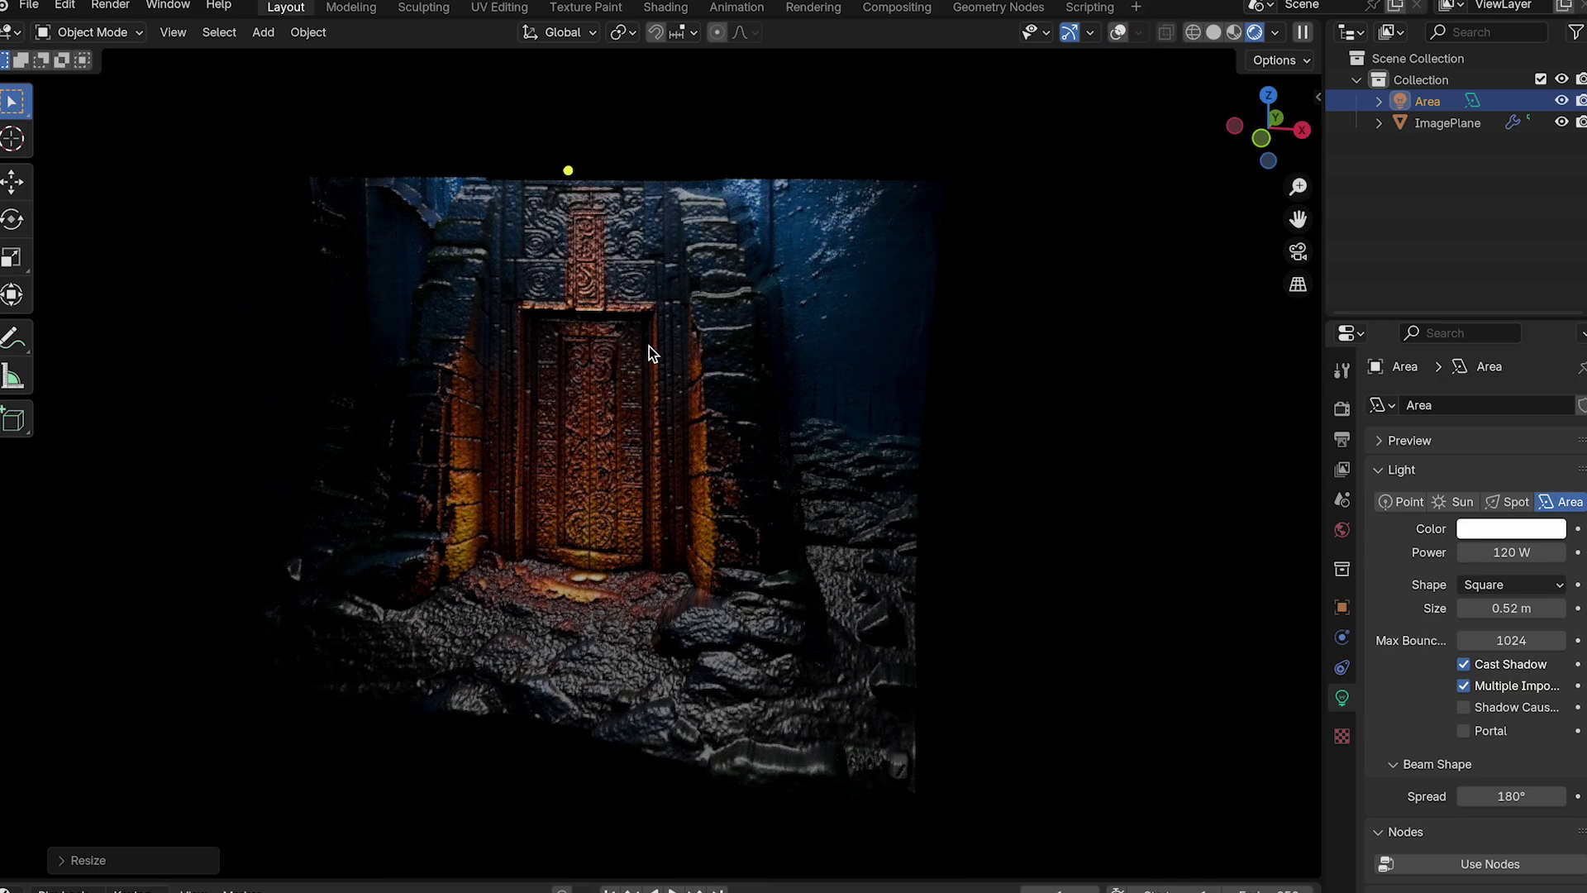
- In the doorway's DepthGeniusMaterial, set the roughness Color Ramp stop at position 0.100 to white with Value 1.000
left_click(624, 403)
left_click(1341, 790)
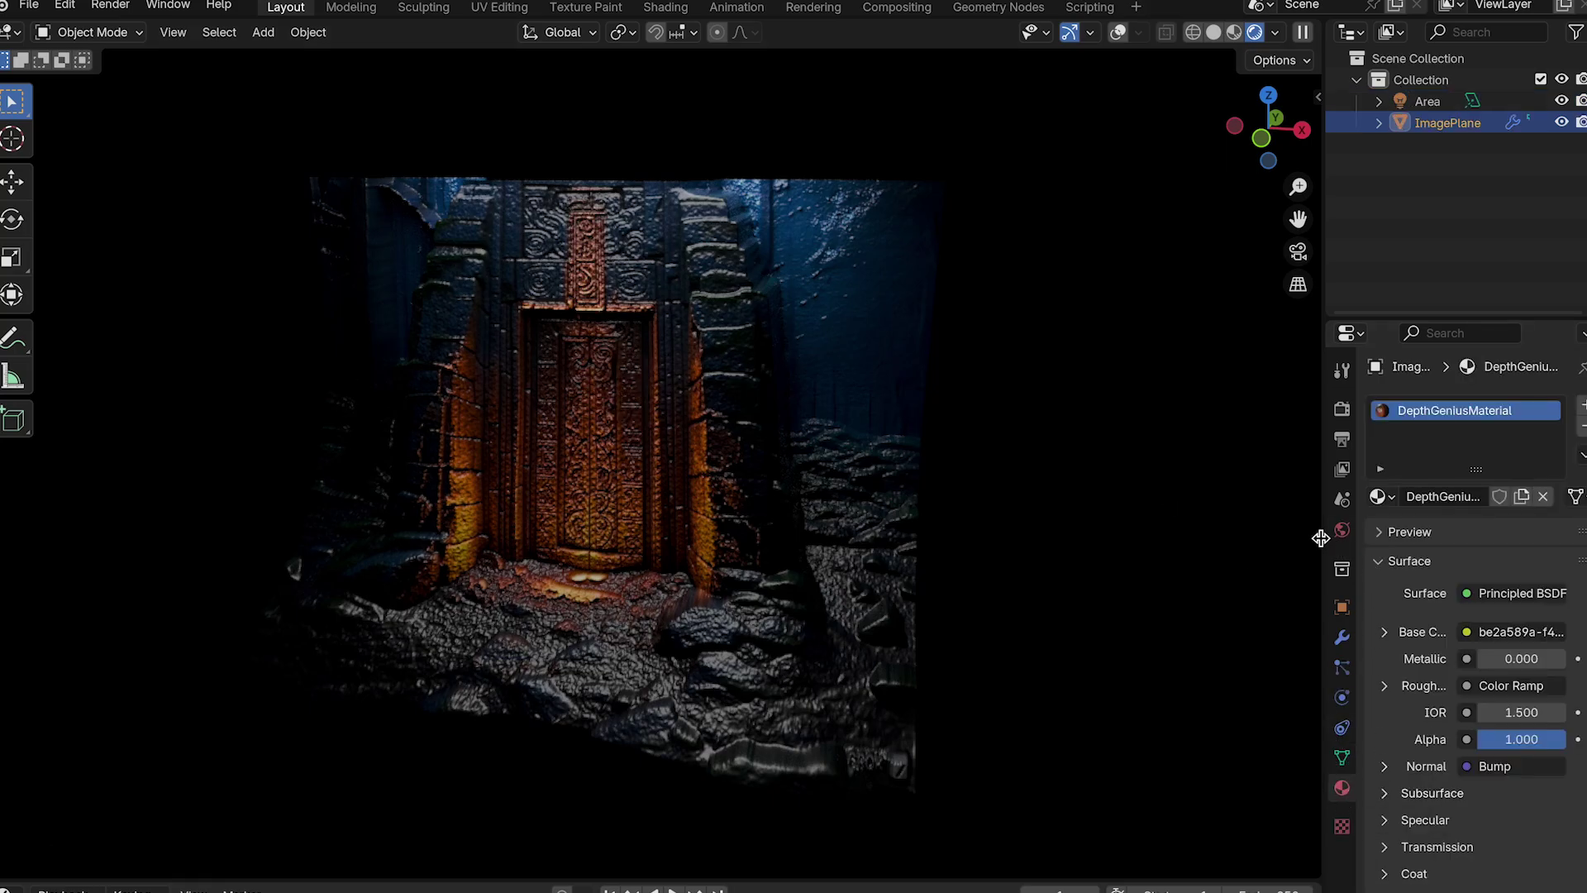
left_click_drag(1320, 538, 1233, 538)
left_click(1295, 686)
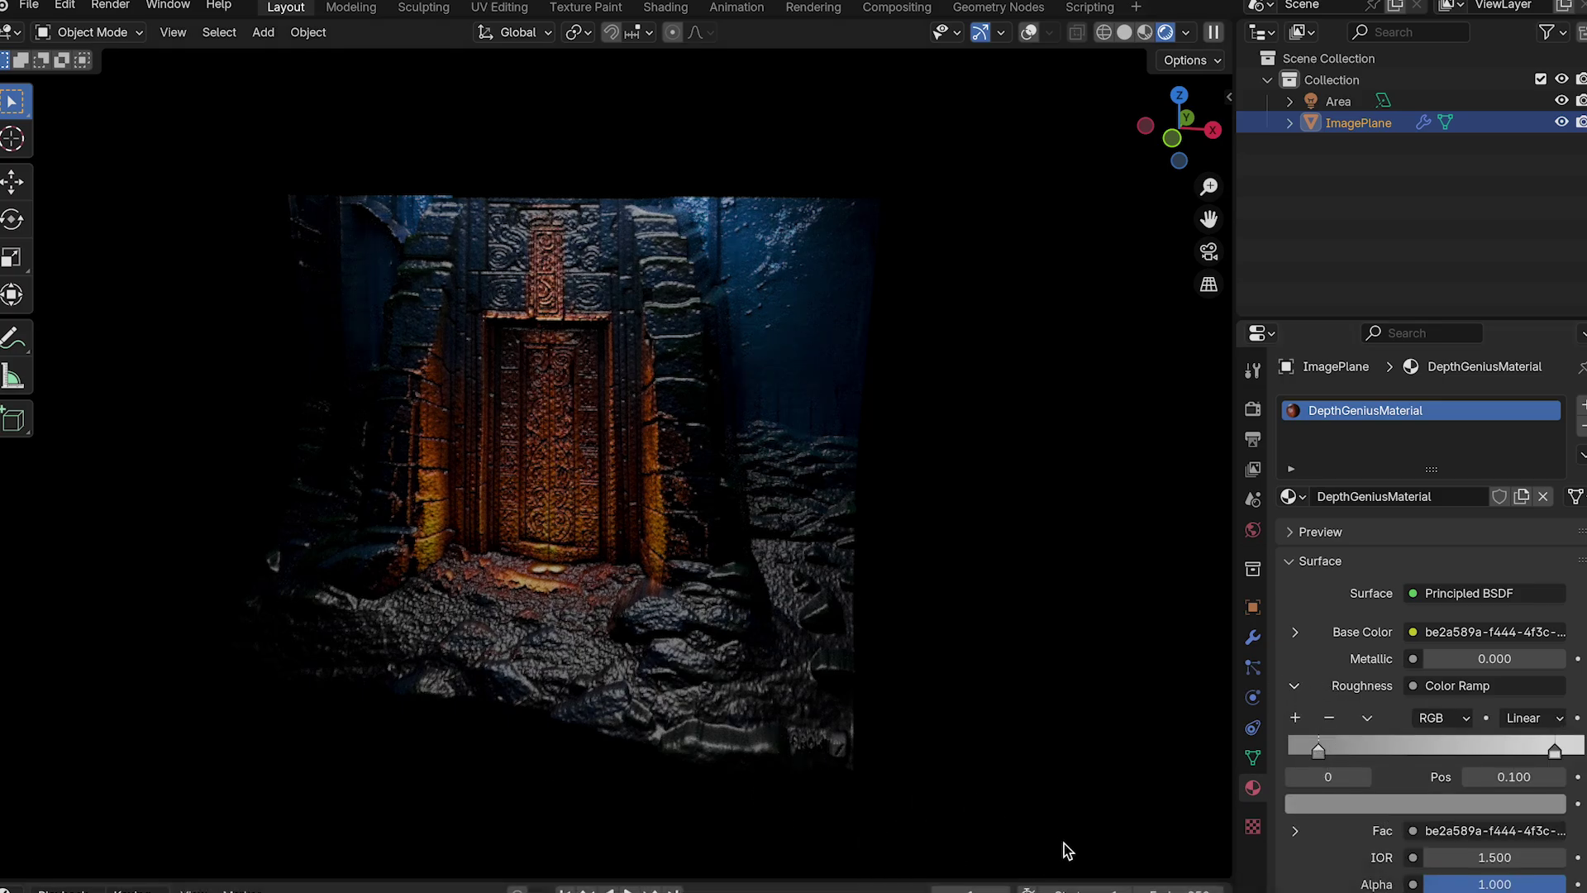
left_click(1376, 798)
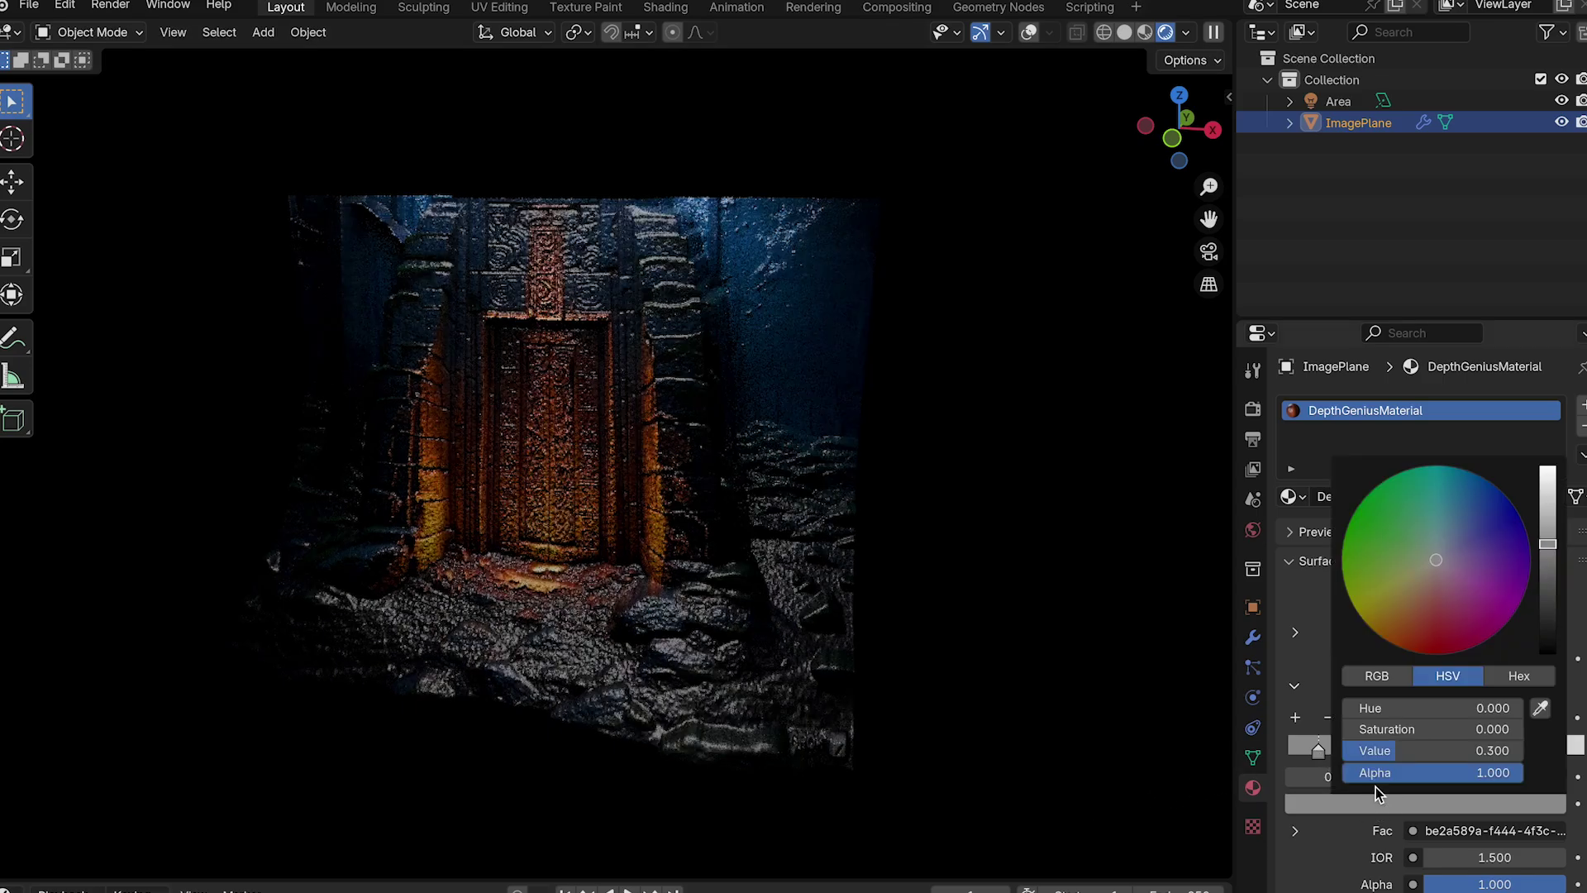
left_click_drag(1545, 517, 1545, 469)
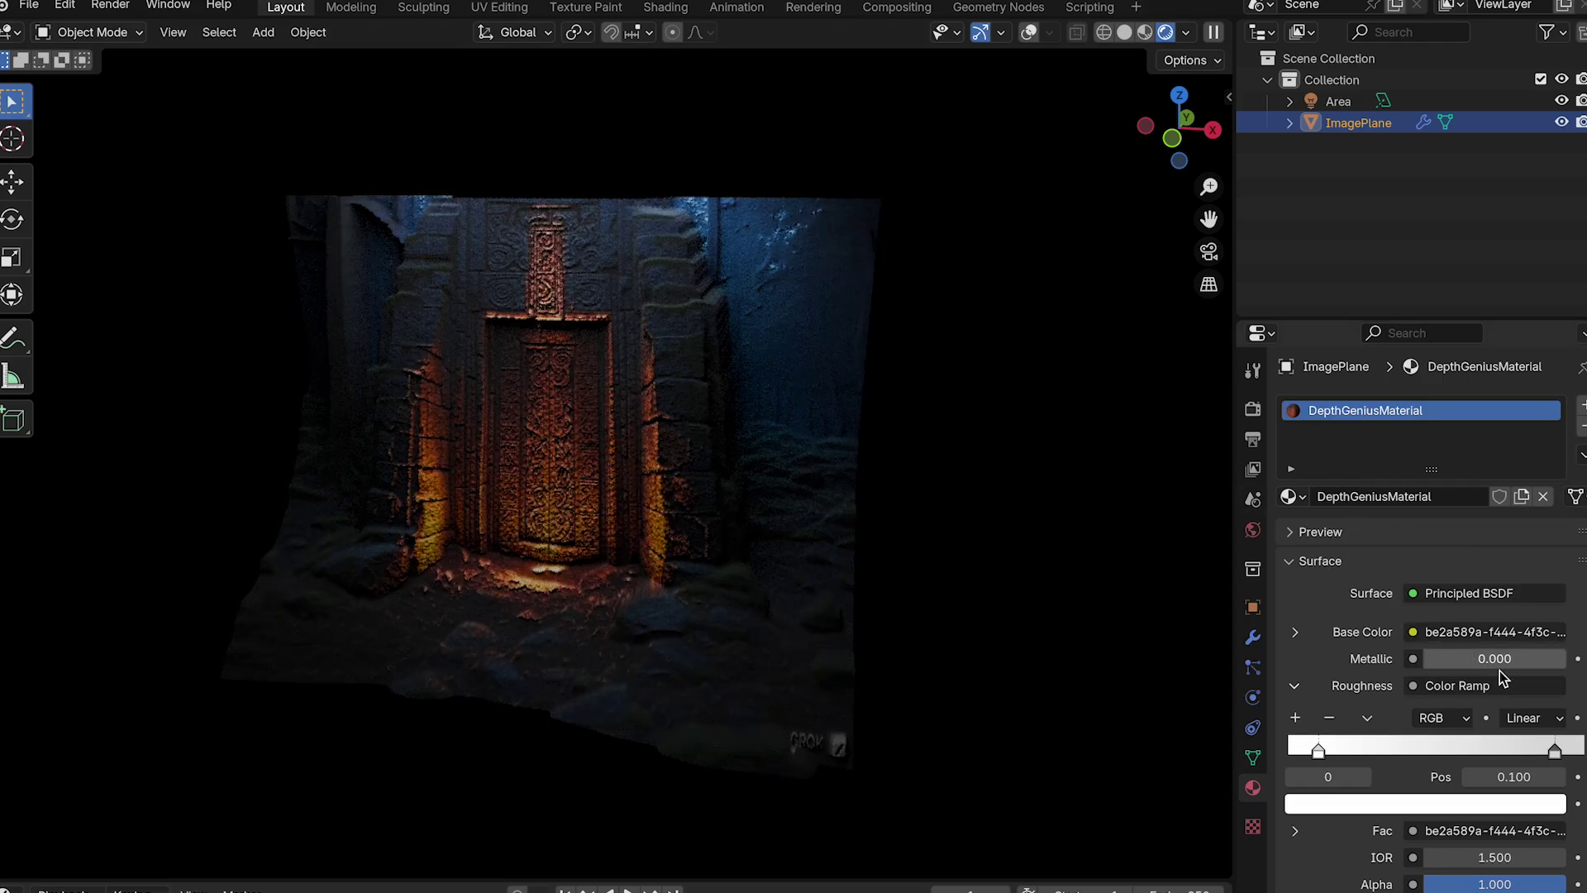
left_click(1443, 809)
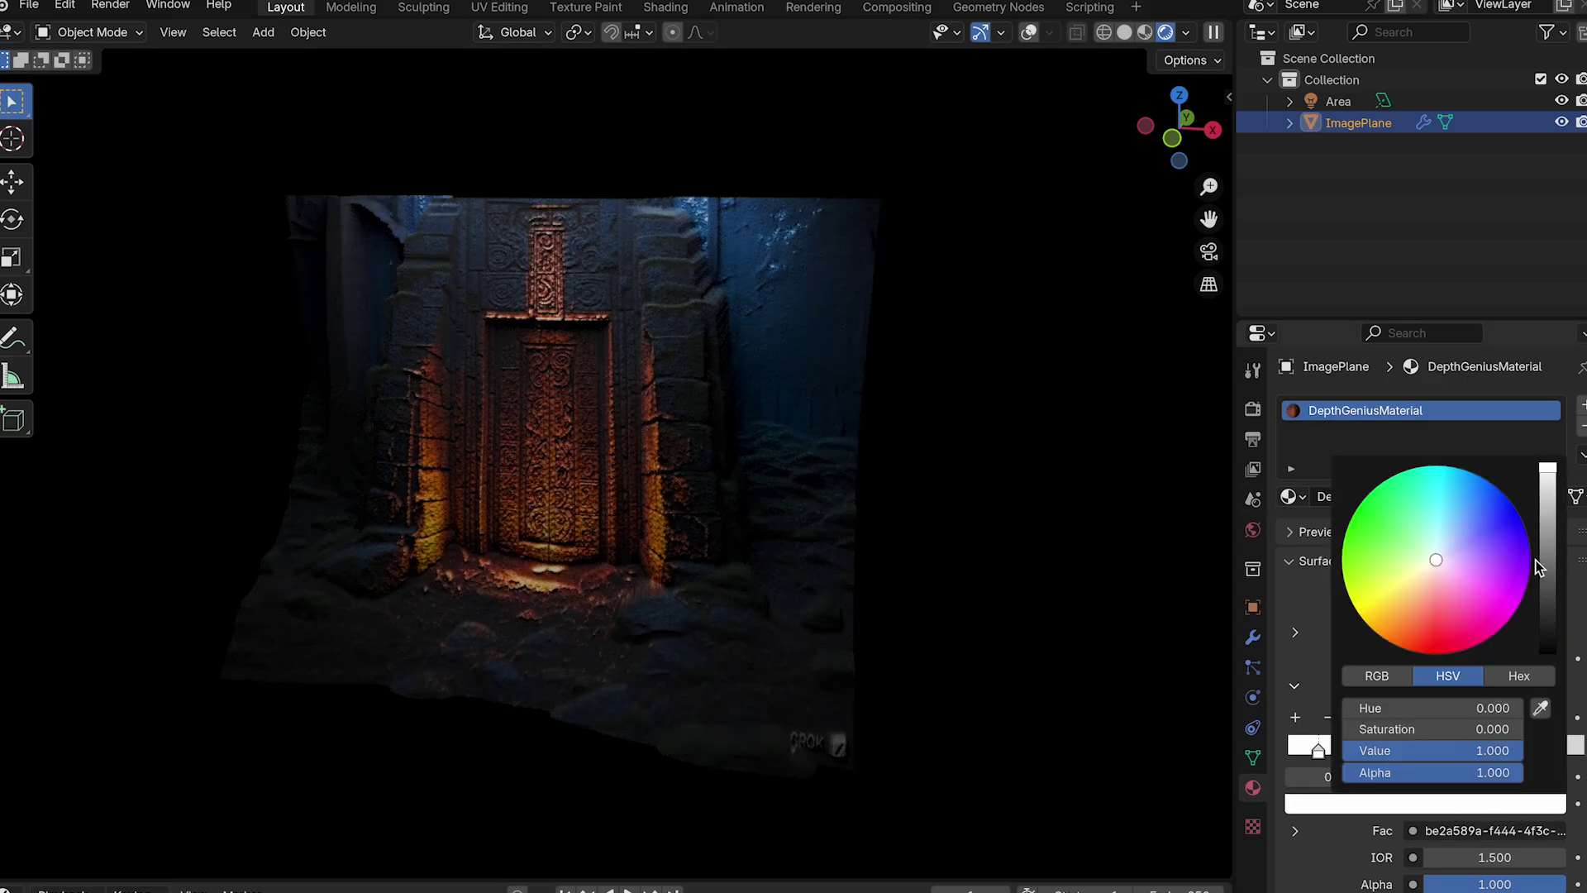
left_click_drag(1550, 490, 1548, 465)
- Set the roughness Color Ramp stop at position 0.900 to white and check the doorway's surface shine
left_click(1319, 751)
left_click(1553, 750)
left_click(1526, 807)
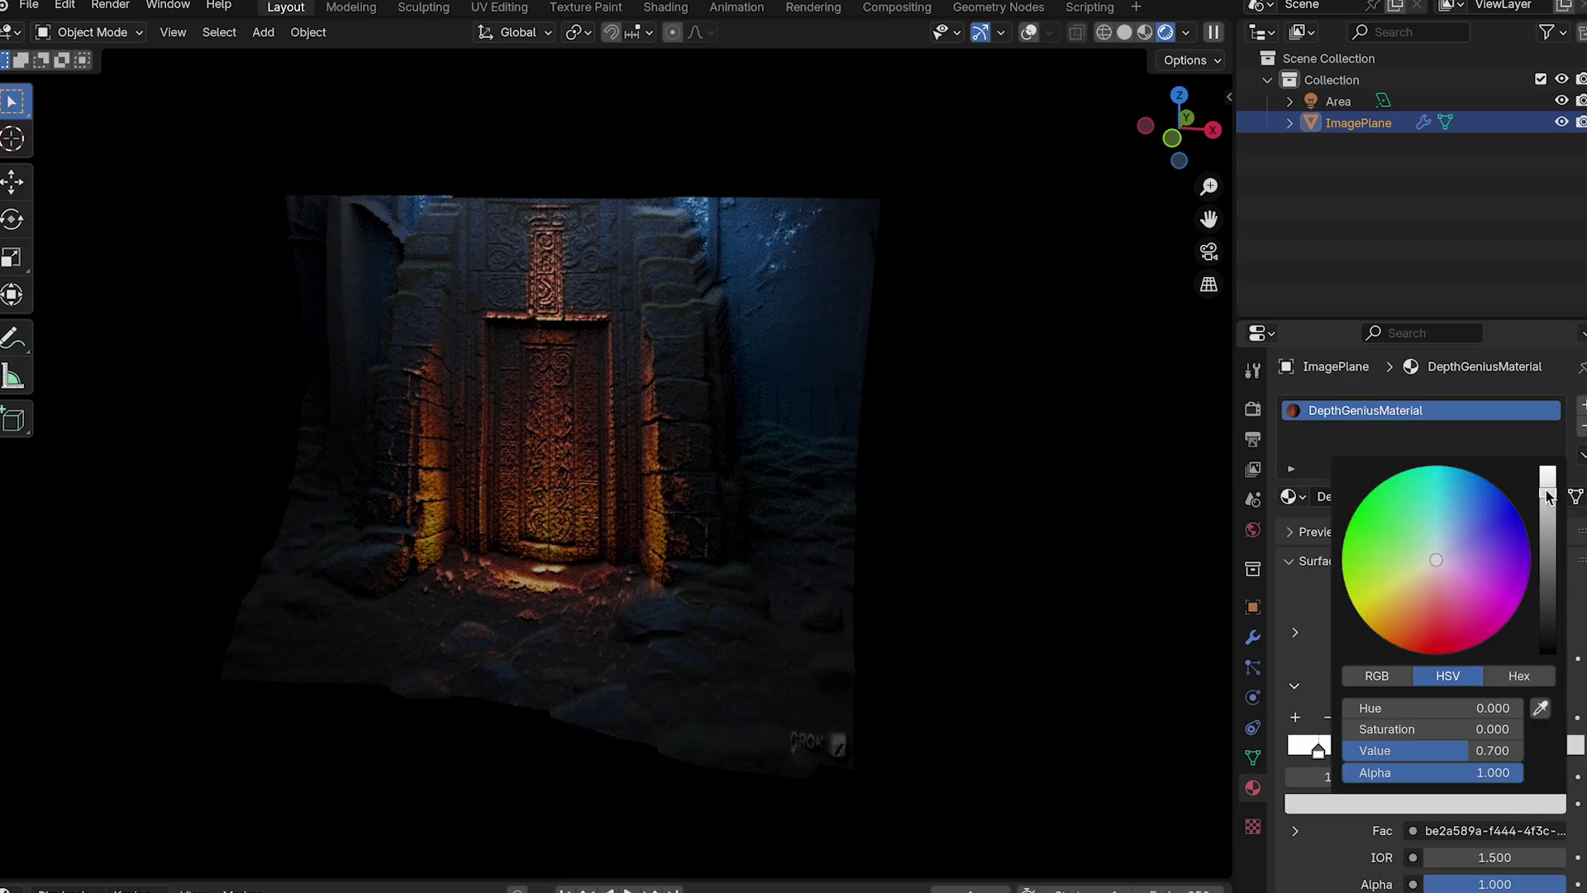
left_click_drag(1547, 490, 1548, 466)
middle_click_drag(684, 342, 684, 342)
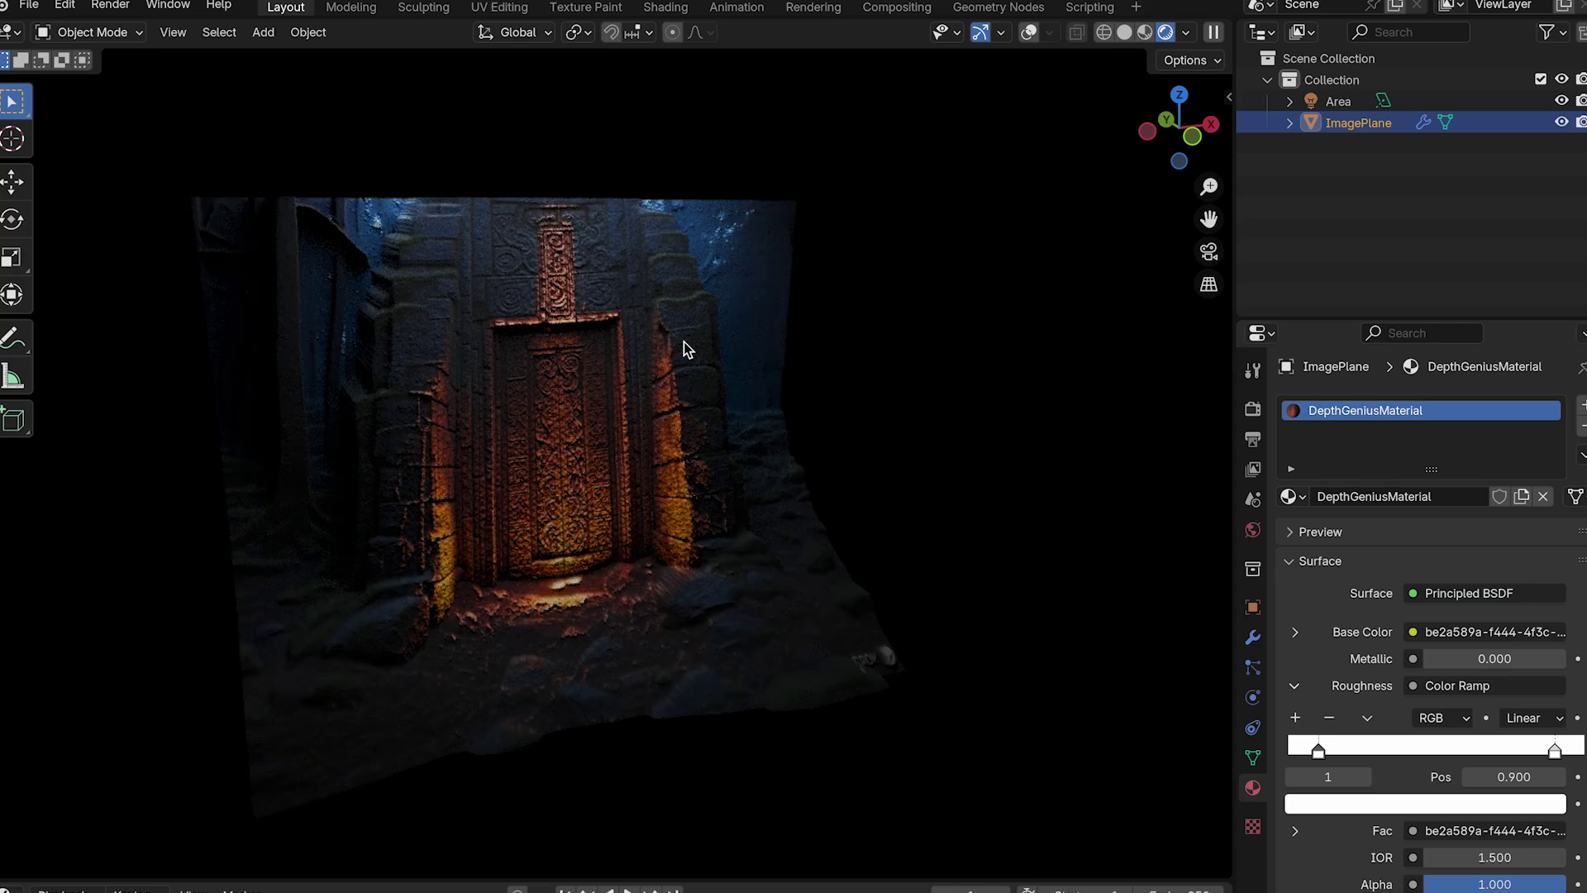
scroll(684, 347, "right", 4)
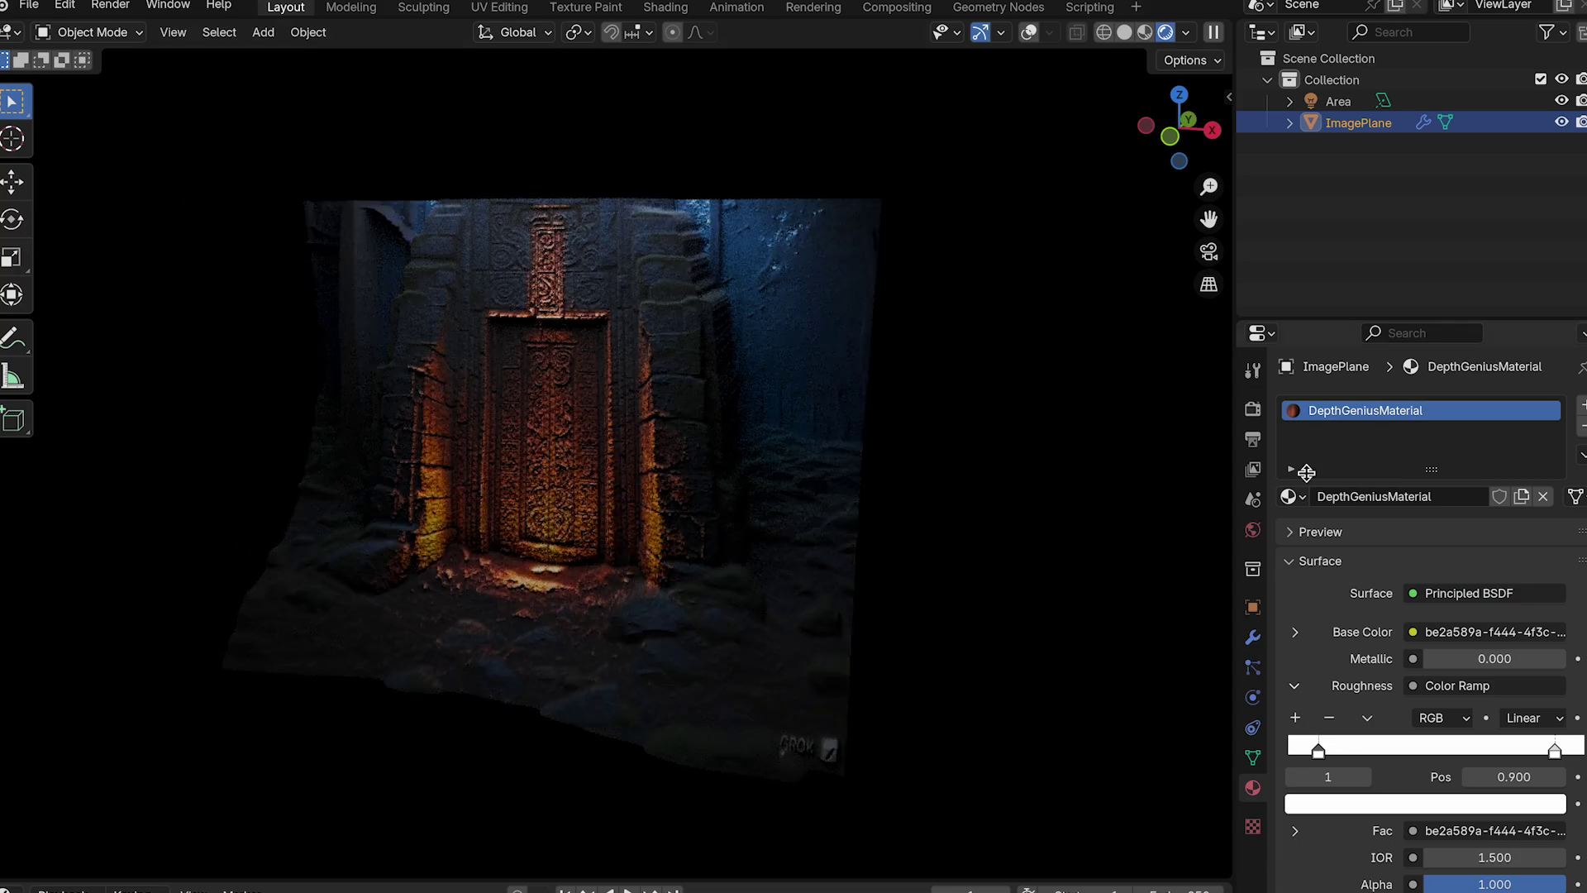
- Switch the viewport to solid shading and examine the doorway mesh's relief from both sides
left_click(1120, 32)
scroll(652, 313, "right", 10)
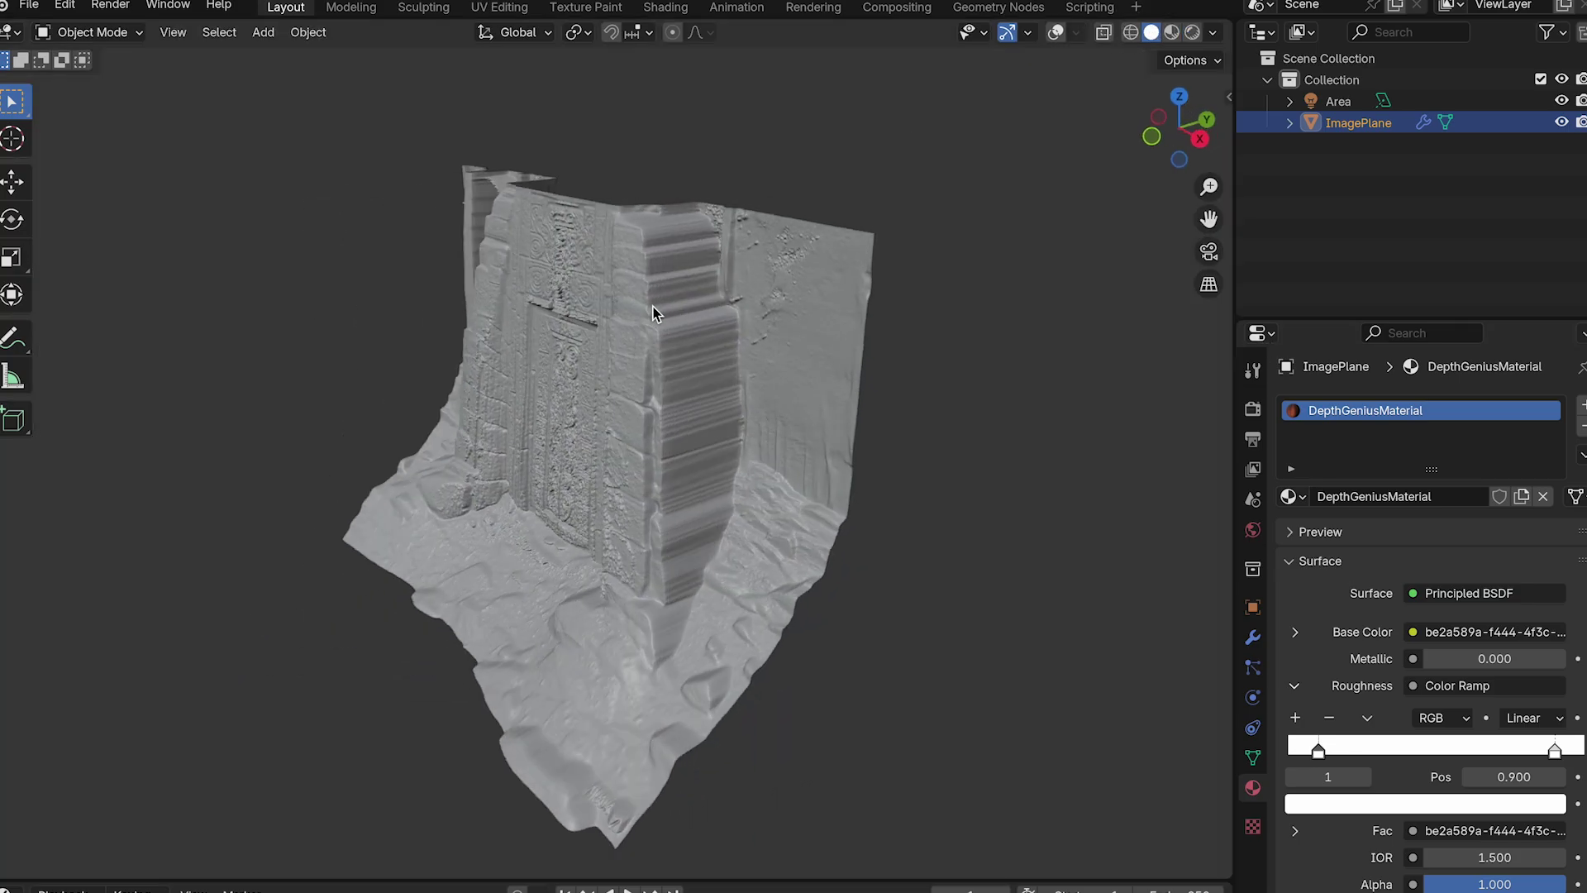
scroll(652, 312, "right", 8)
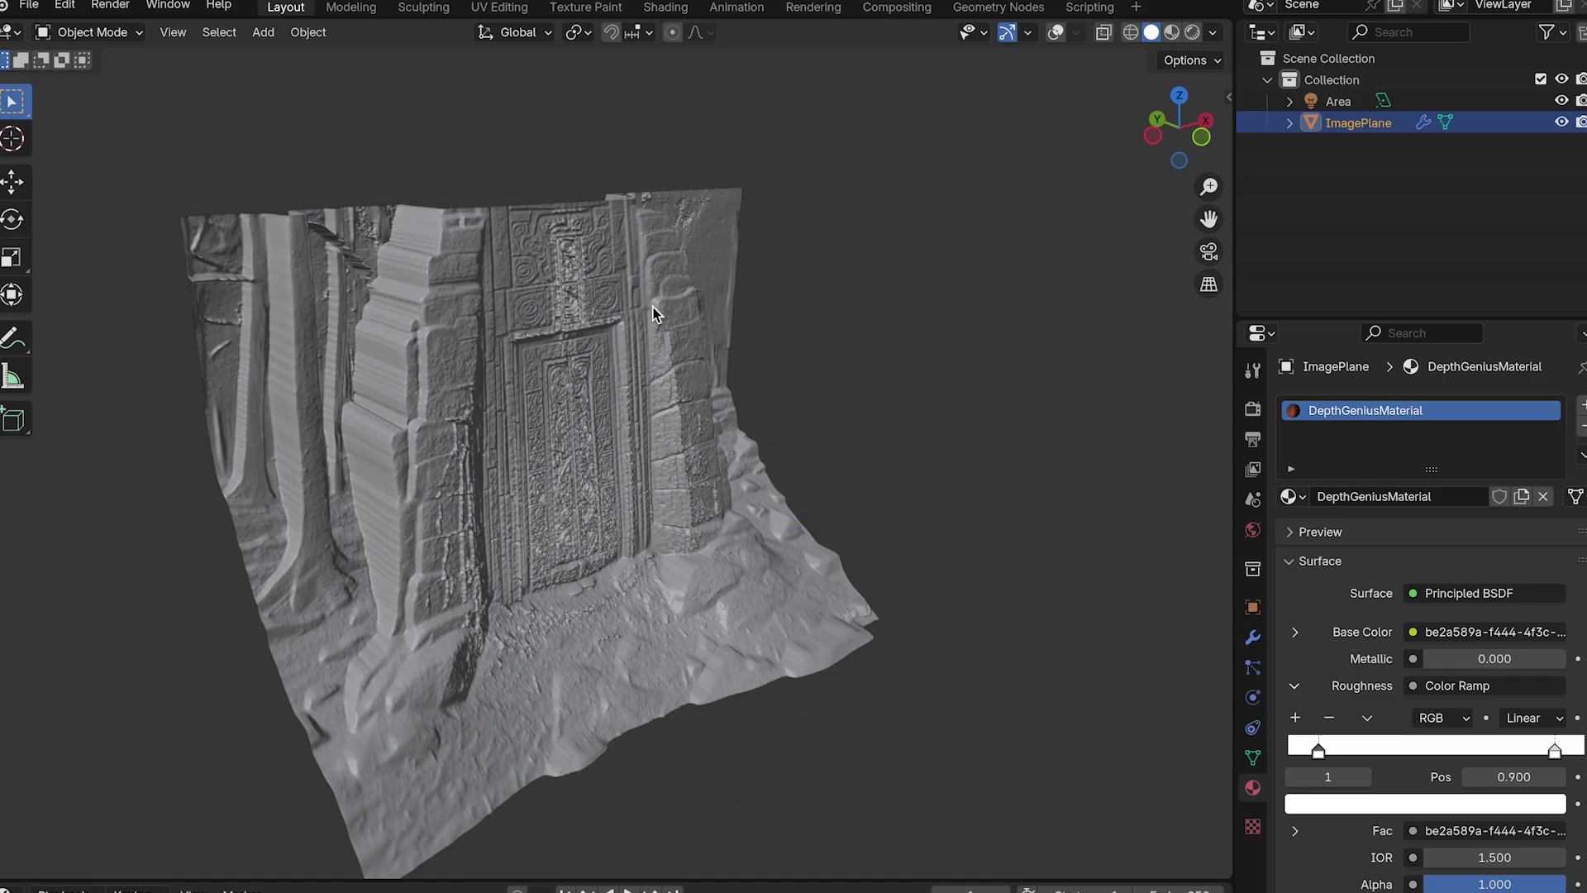
scroll(674, 391, "right", 5)
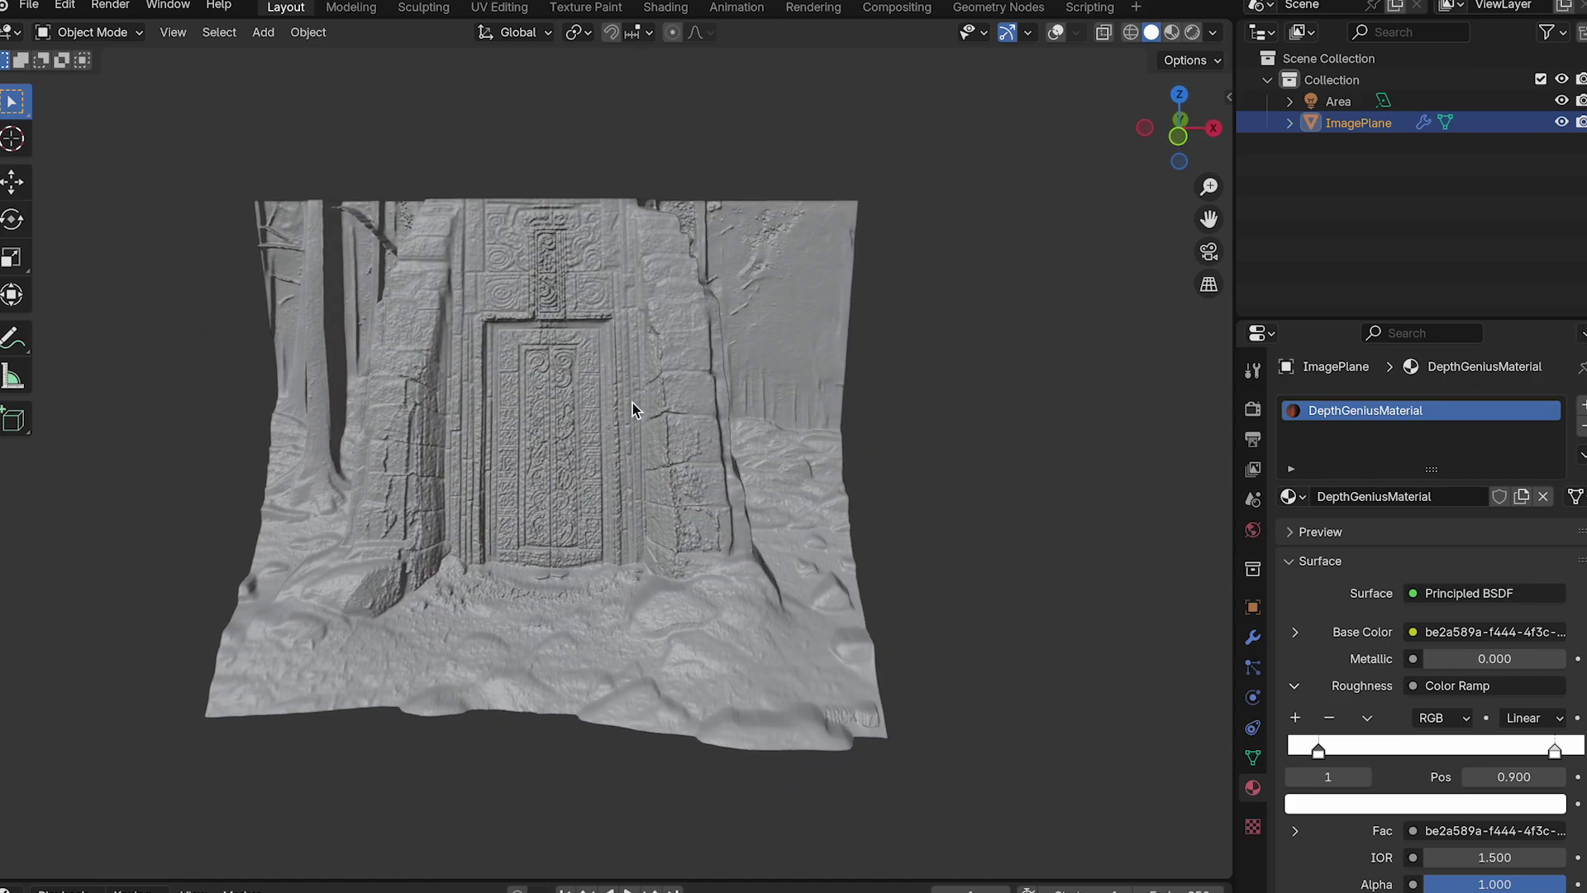
- Show the DepthGenius sidebar again and examine the carved door and pillars up close
key("n")
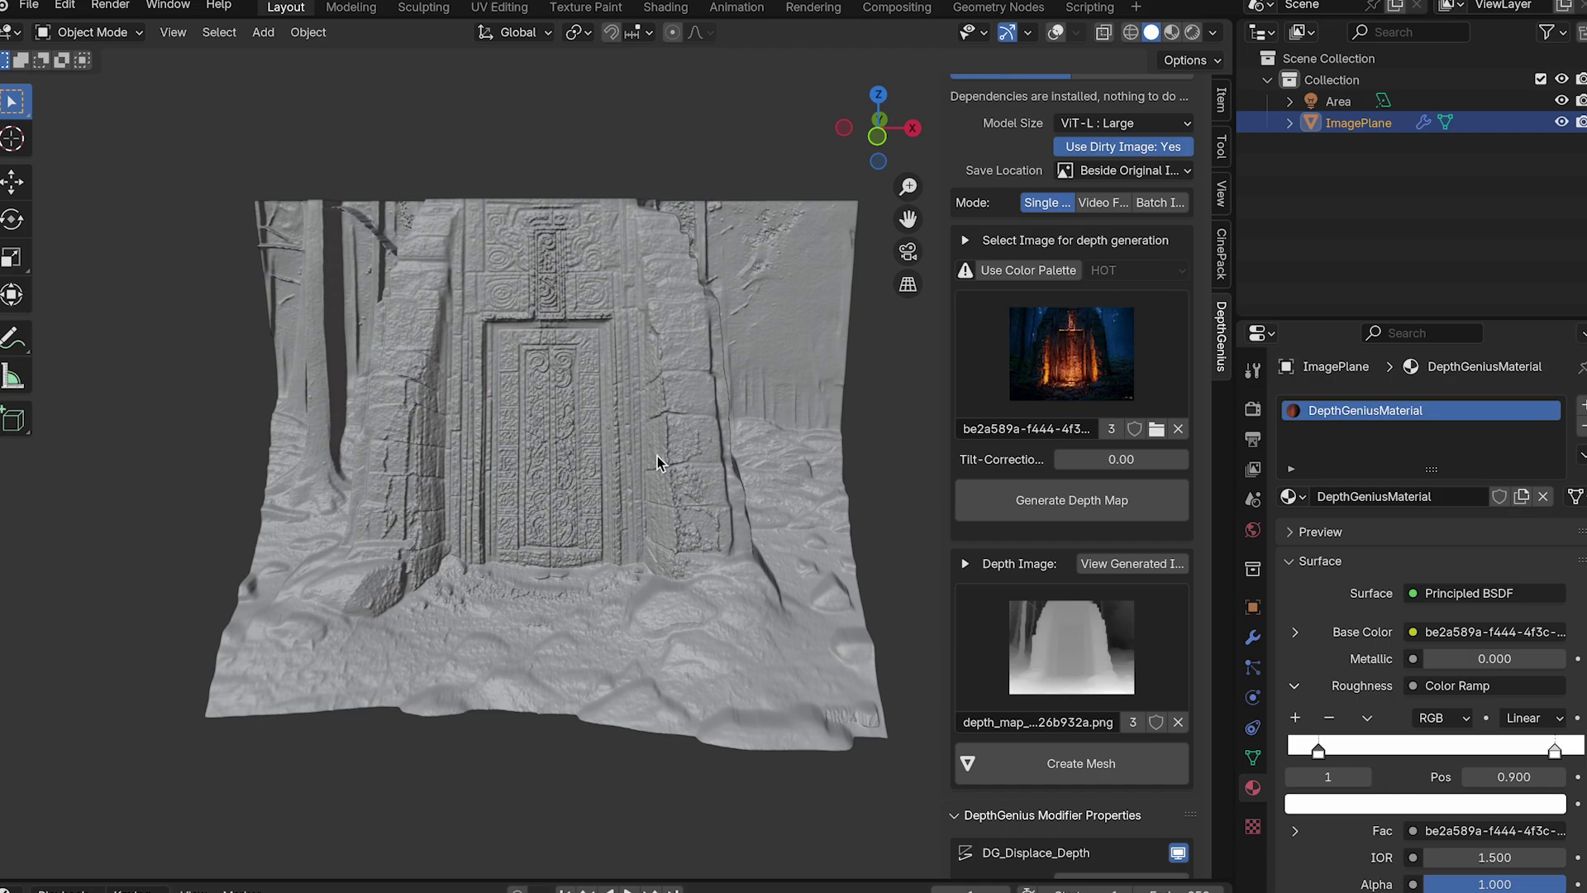
scroll(661, 464, "left", 2, "shift")
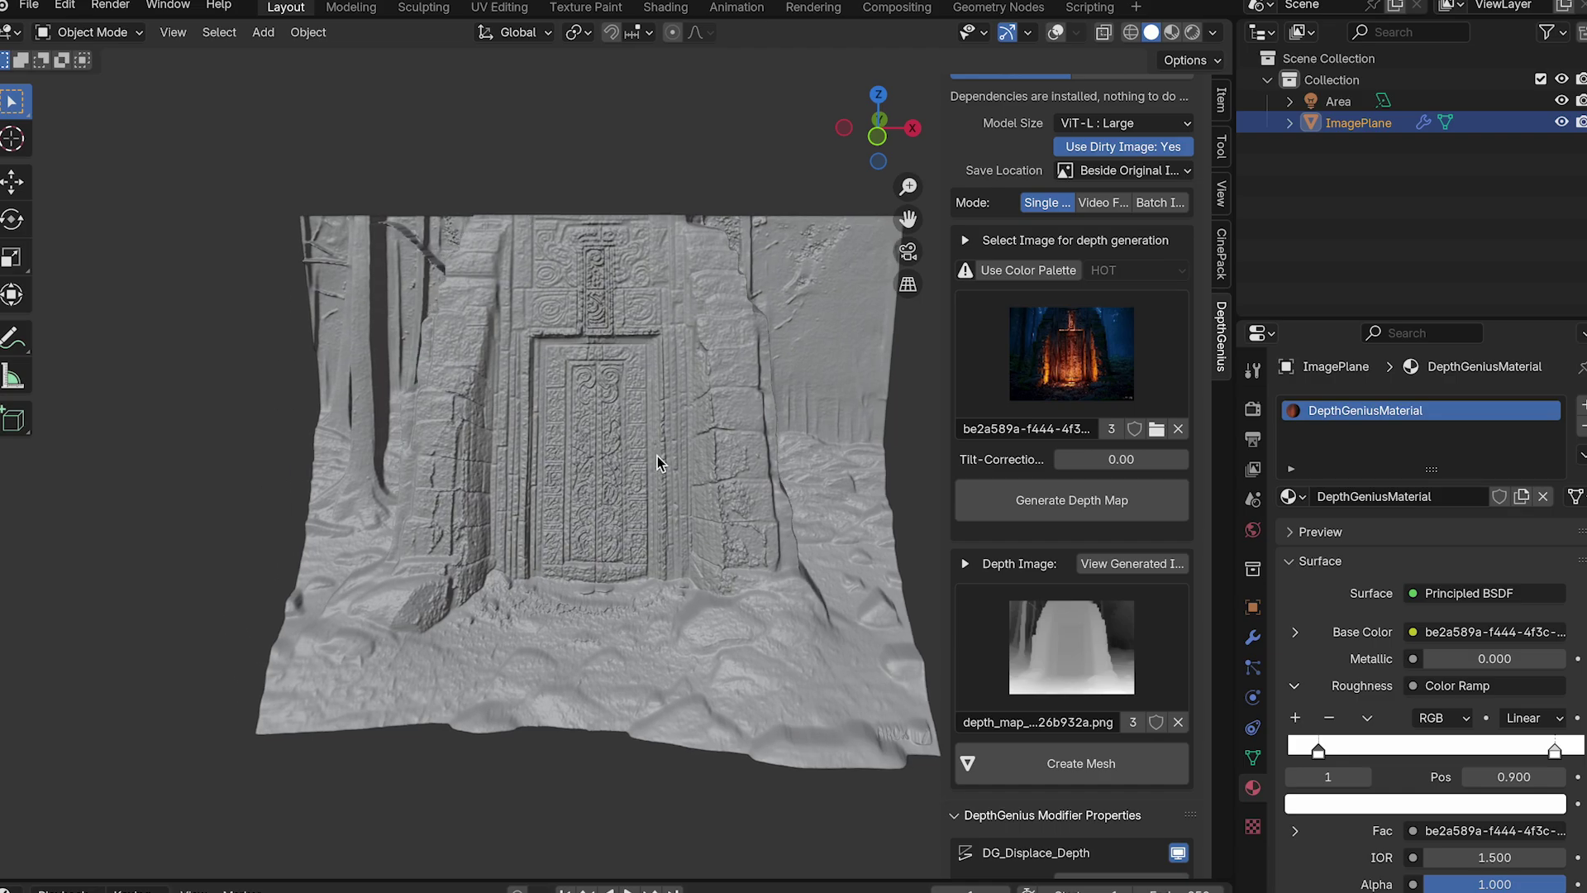
scroll(661, 463, "right", 5, "shift")
scroll(662, 463, "up", 2, "shift")
scroll(661, 464, "up", 3, "ctrl")
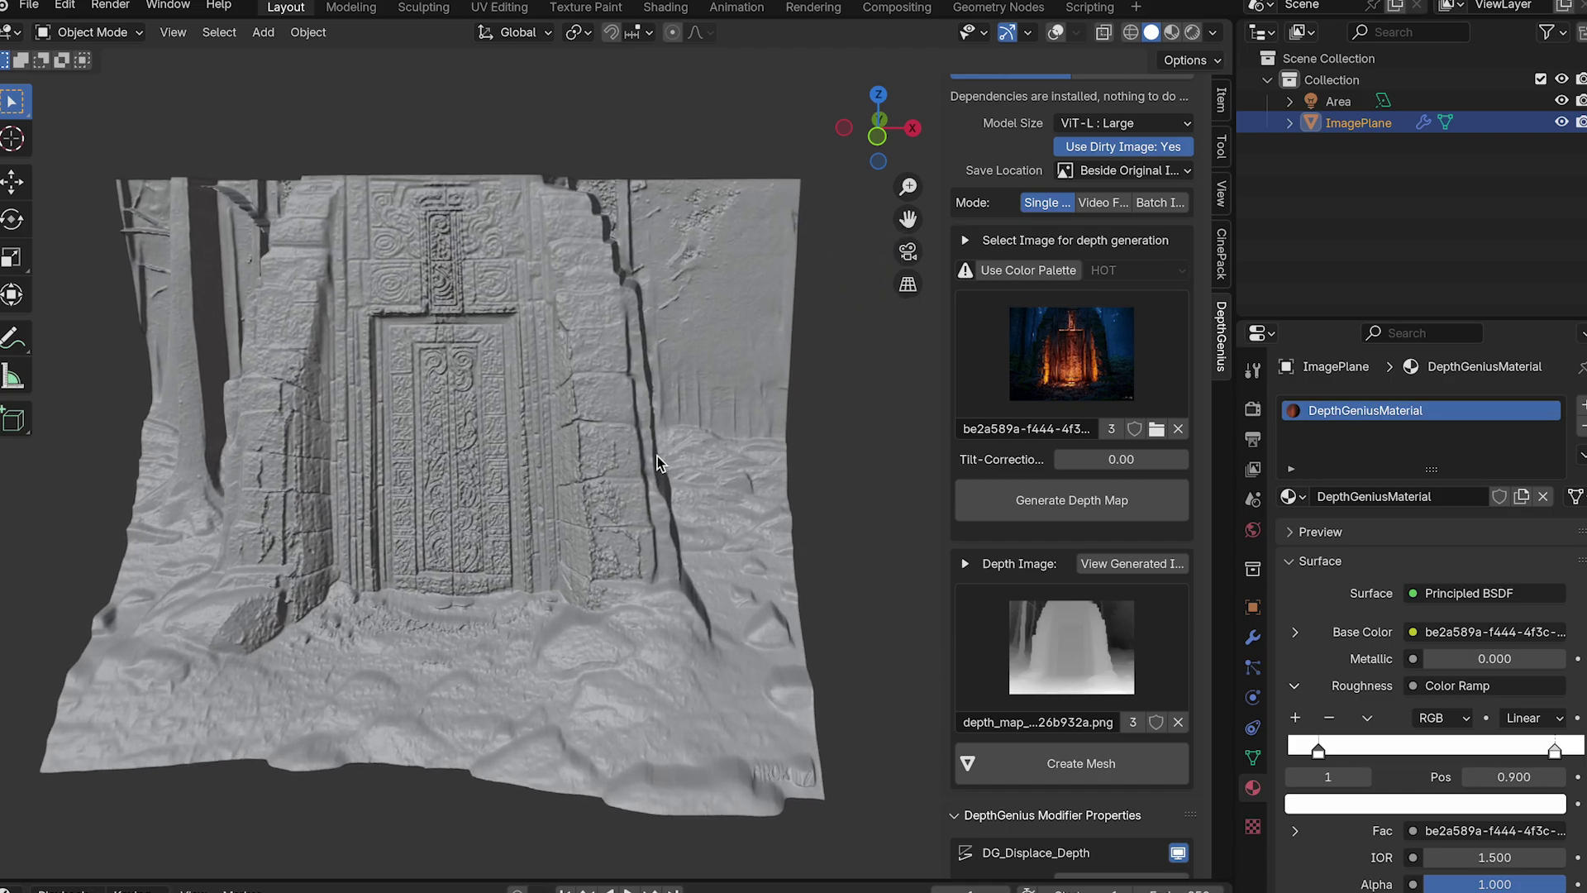
scroll(661, 463, "left", 5)
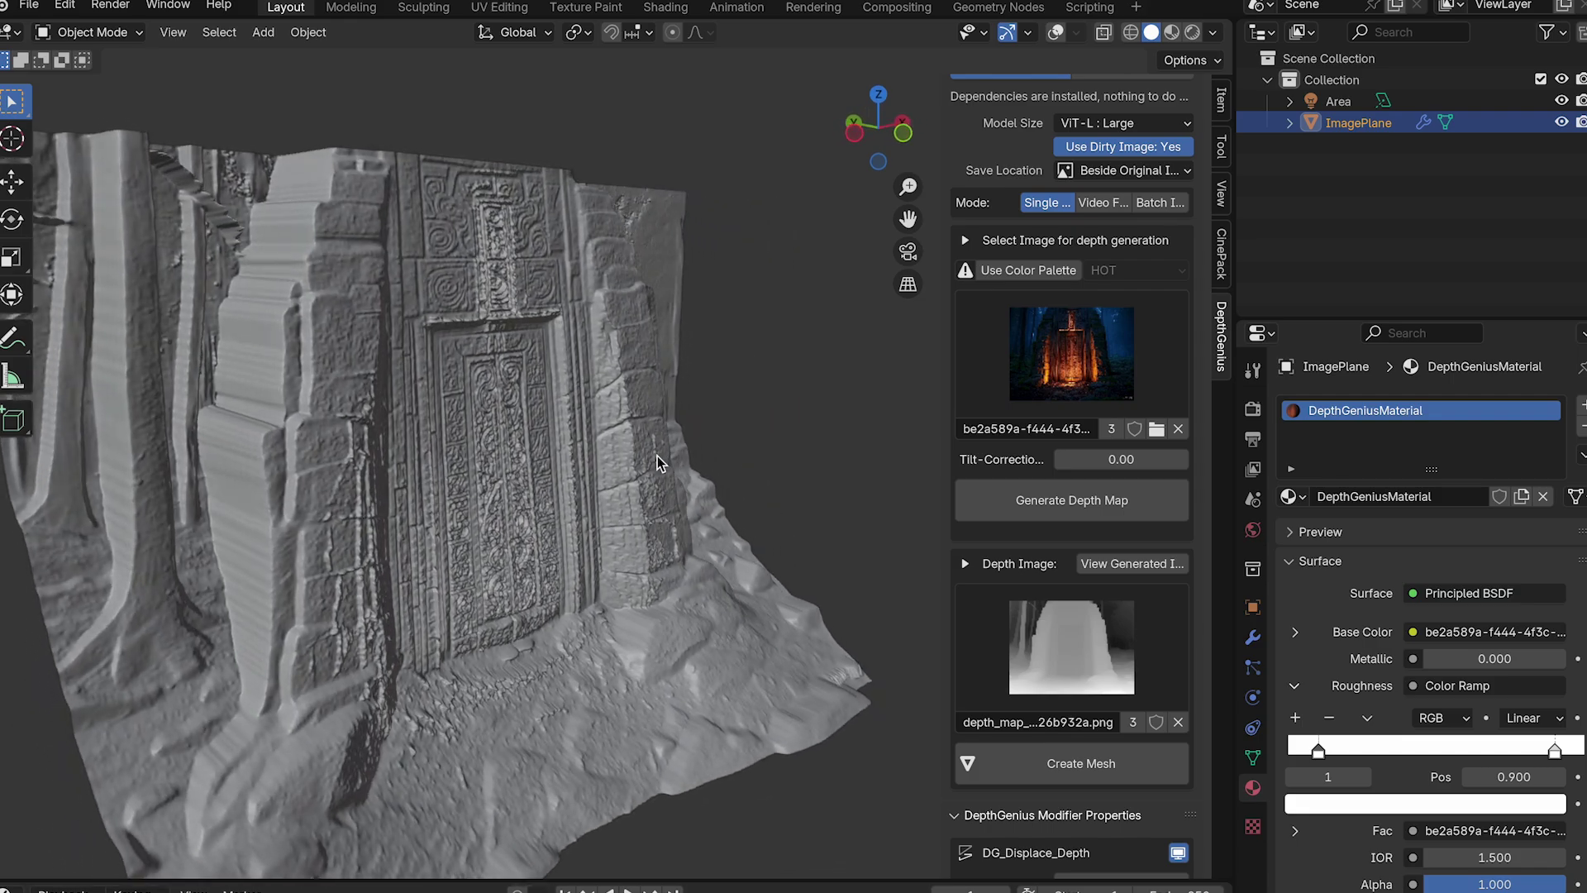